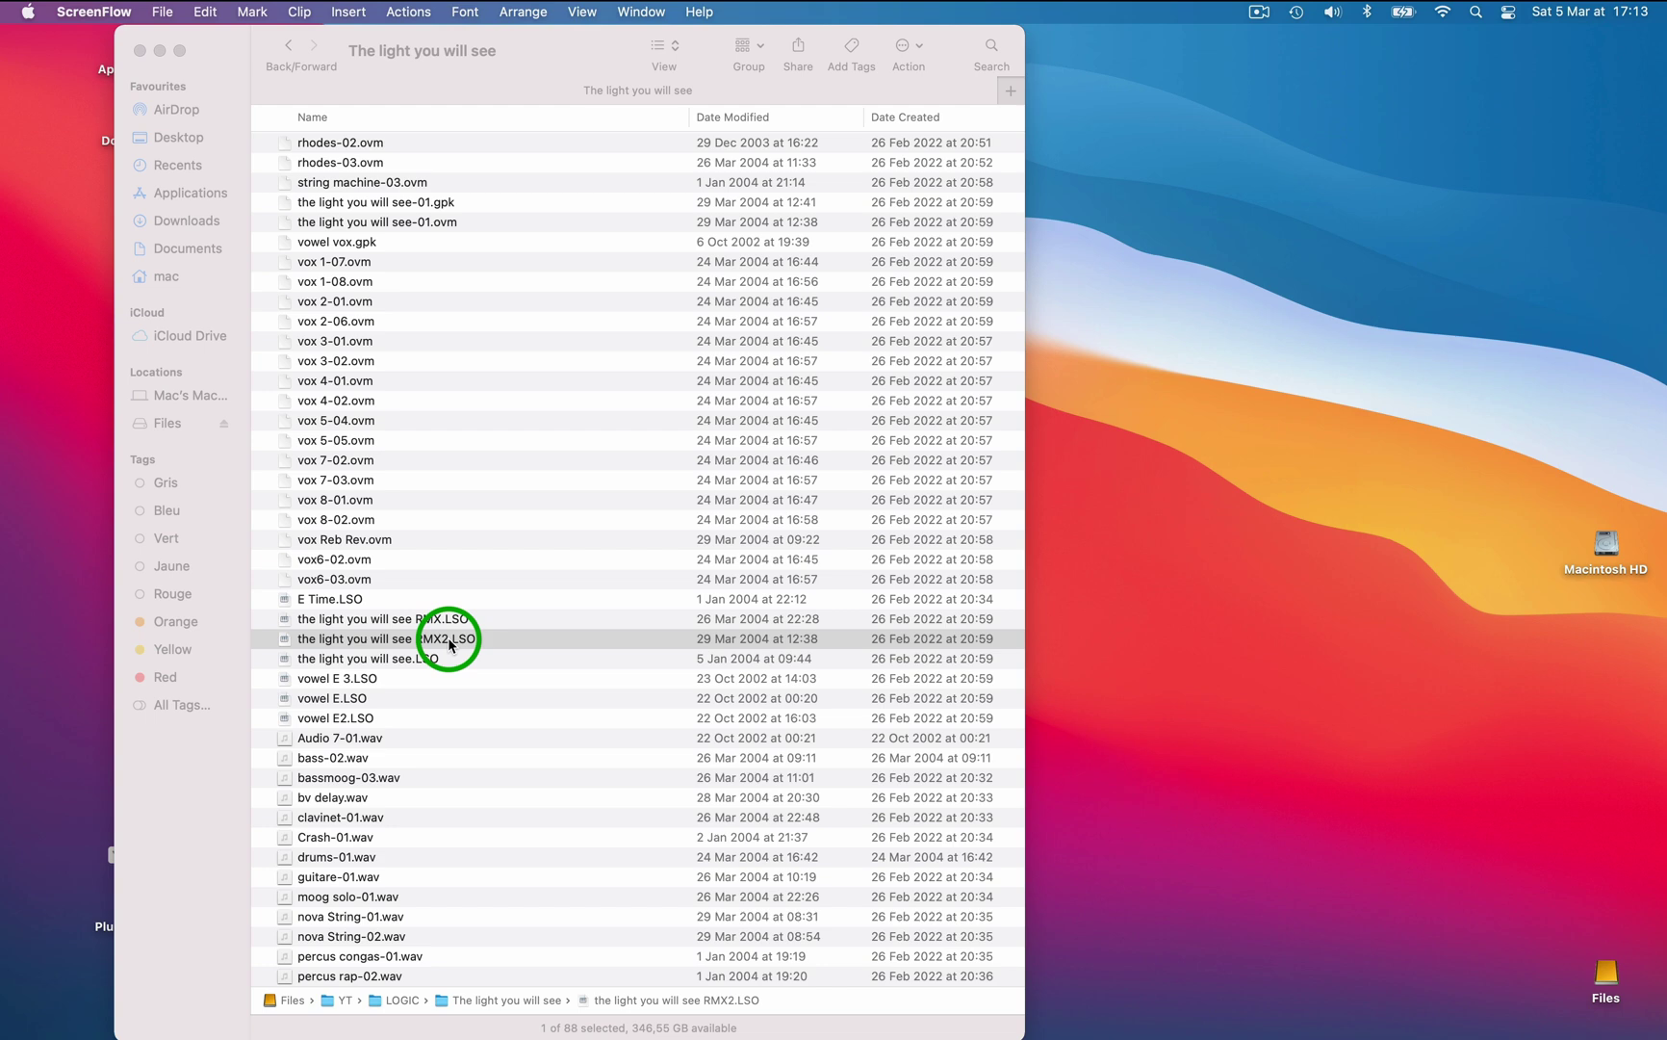
Open the old RMX2 .LSO song, converting ASIO audio to Core Audio and accepting automation conversion
{"action": "double_click", "coordinate": [448, 643]}
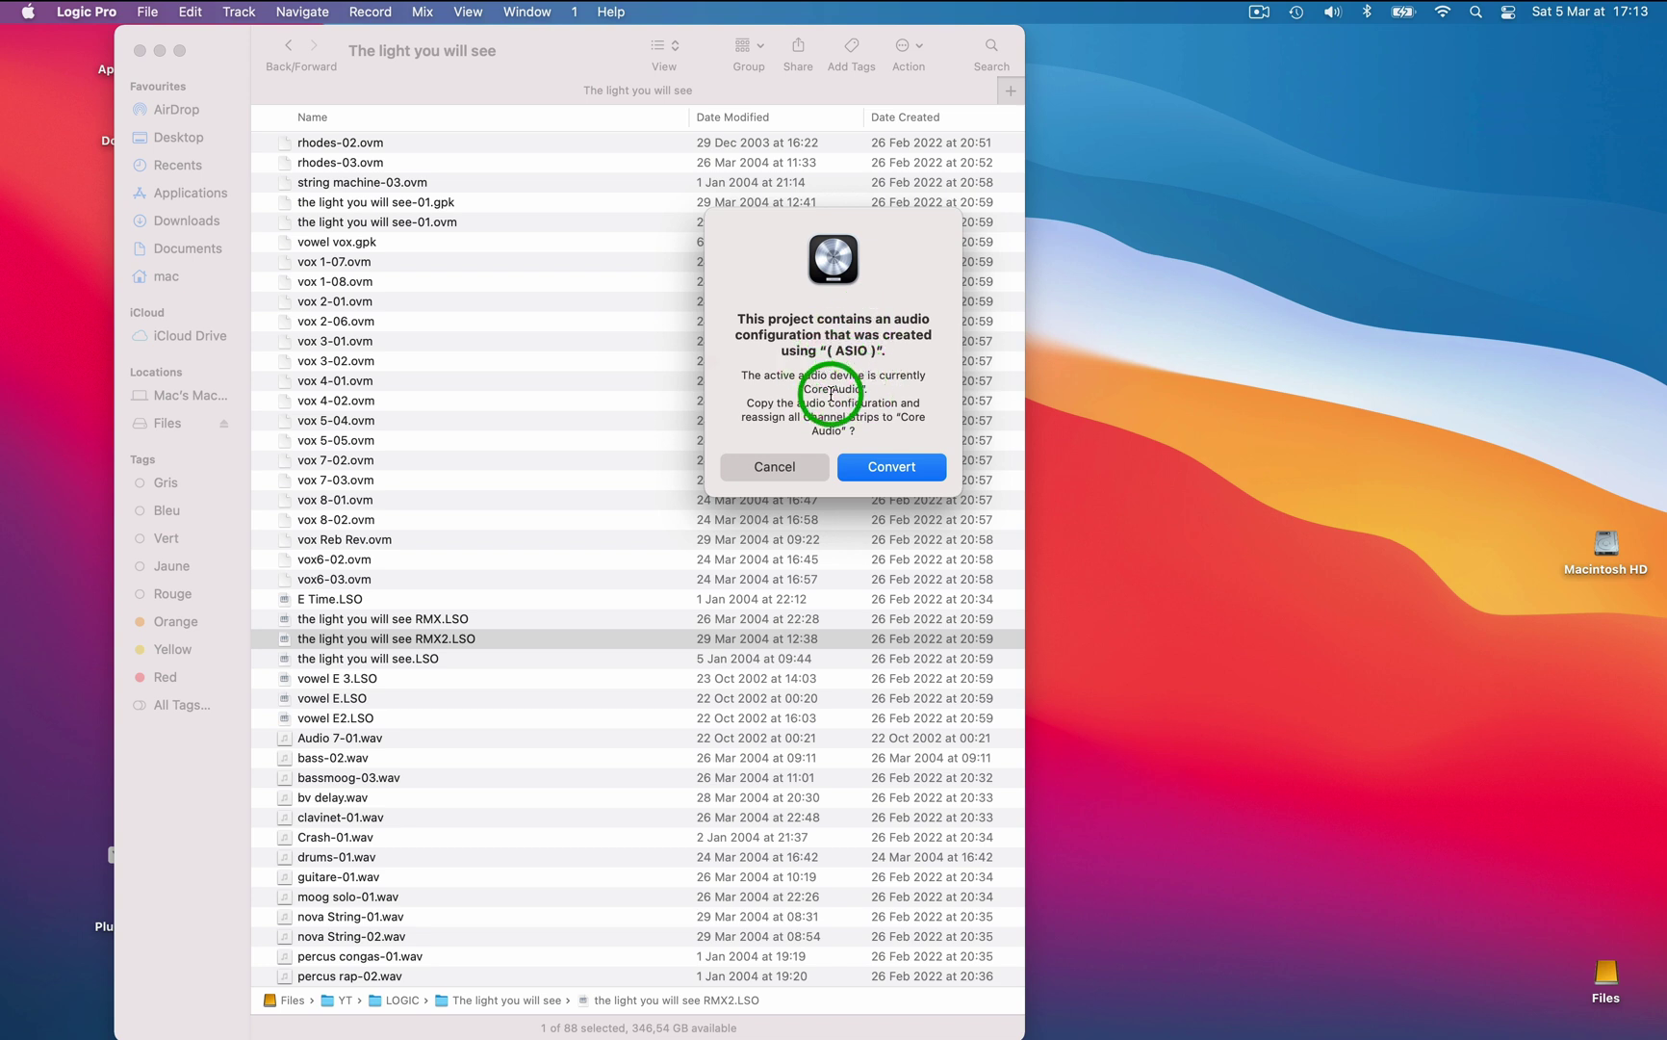
{"action": "left_click", "coordinate": [893, 470]}
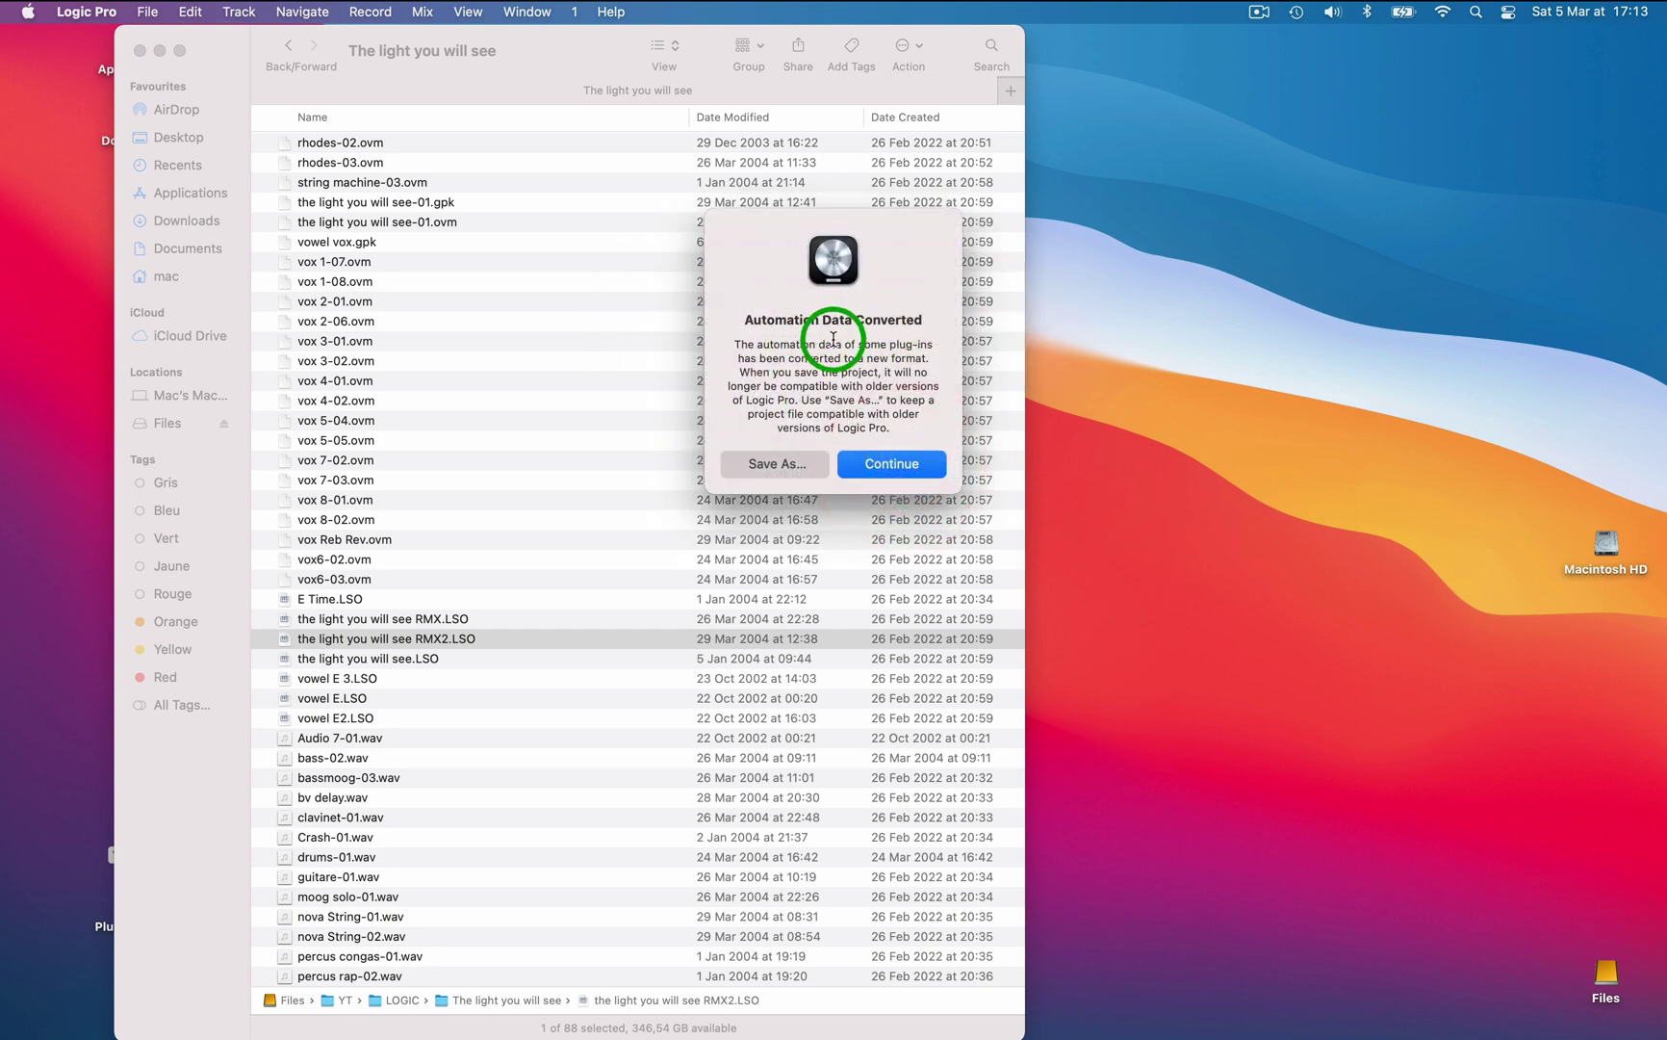
{"action": "left_click", "coordinate": [889, 470]}
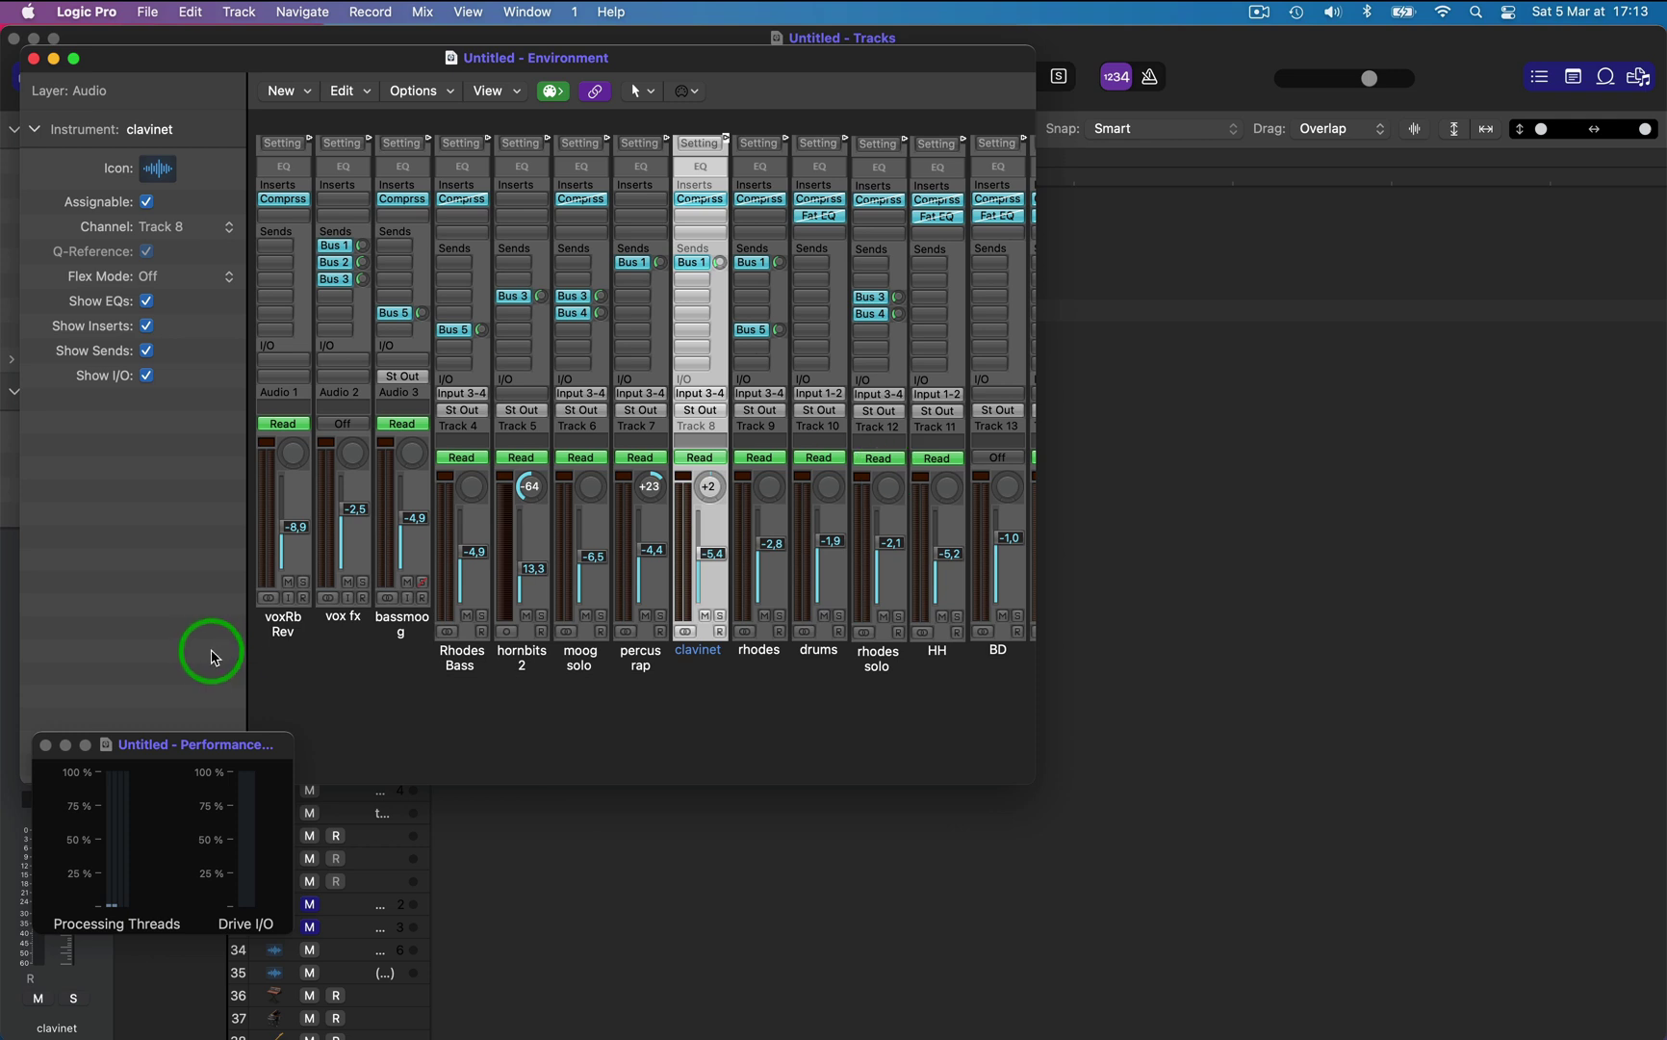
Close the performance meter and move the Environment window aside to browse its channel strips
{"action": "left_click_drag", "start_coordinate": [195, 761], "coordinate": [1333, 284]}
{"action": "left_click", "coordinate": [1188, 274]}
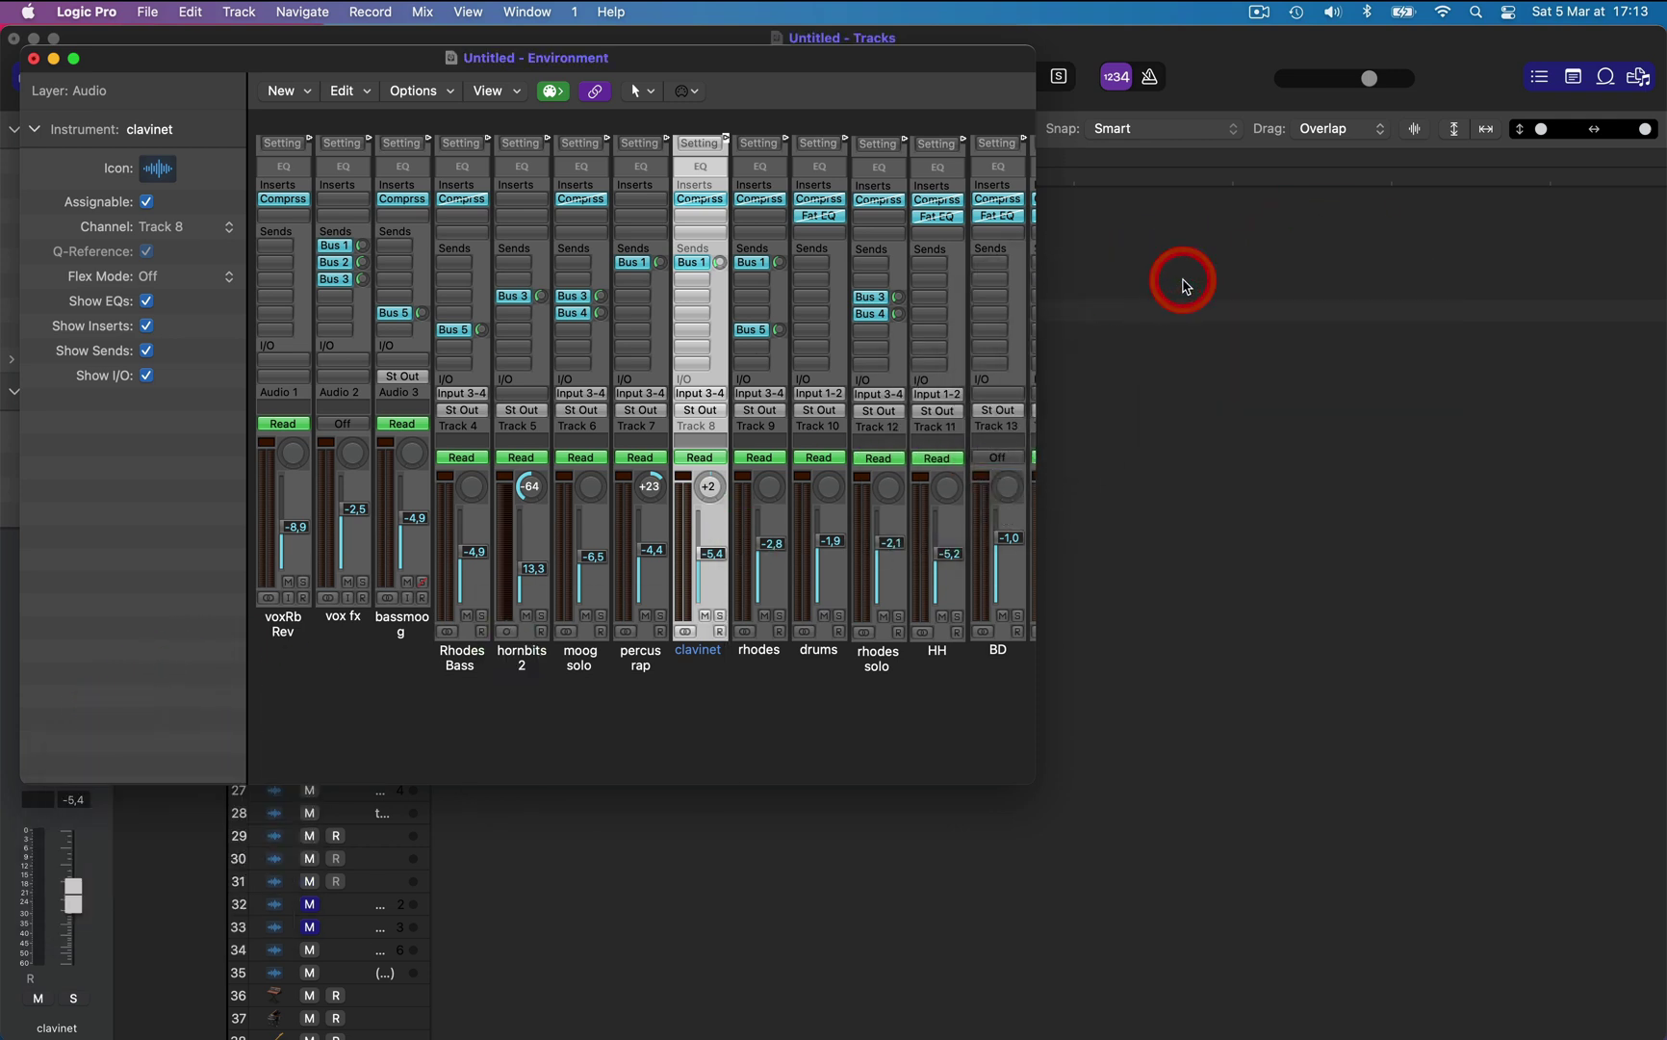
{"action": "left_click_drag", "start_coordinate": [826, 56], "coordinate": [1178, 178]}
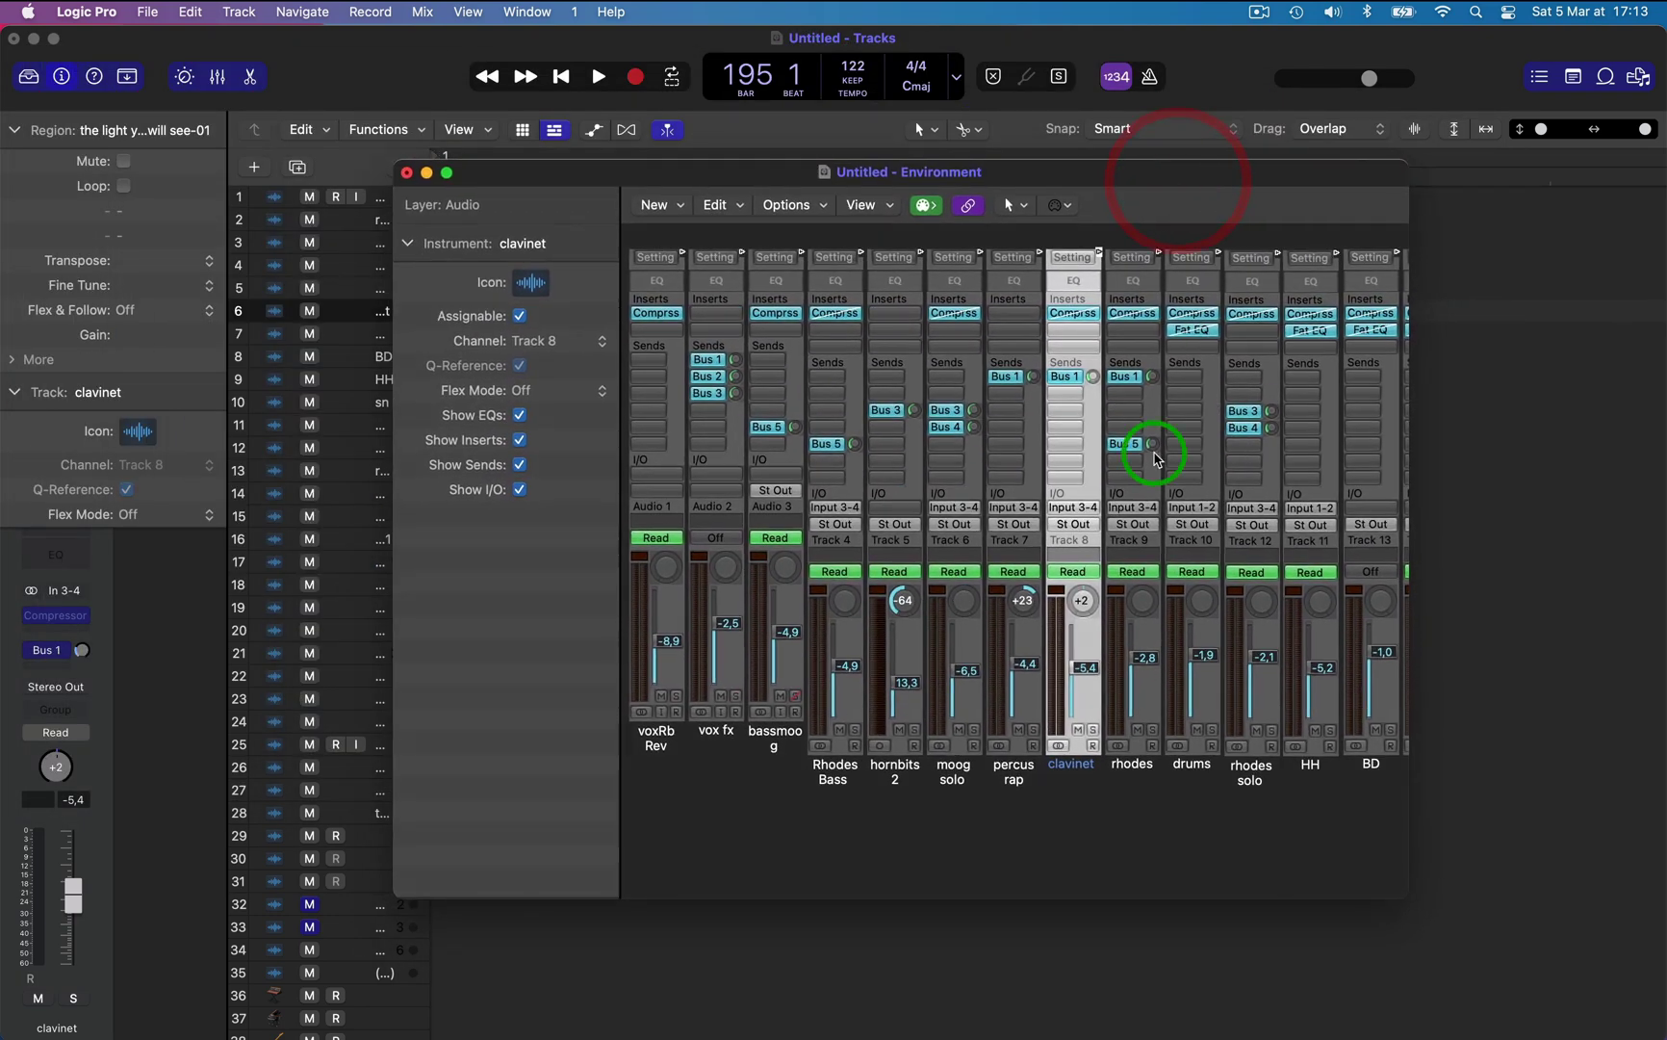
{"action": "scroll", "coordinate": [1068, 528], "scroll_direction": "right", "scroll_amount": 10}
{"action": "scroll", "coordinate": [1052, 536], "scroll_direction": "right", "scroll_amount": 15}
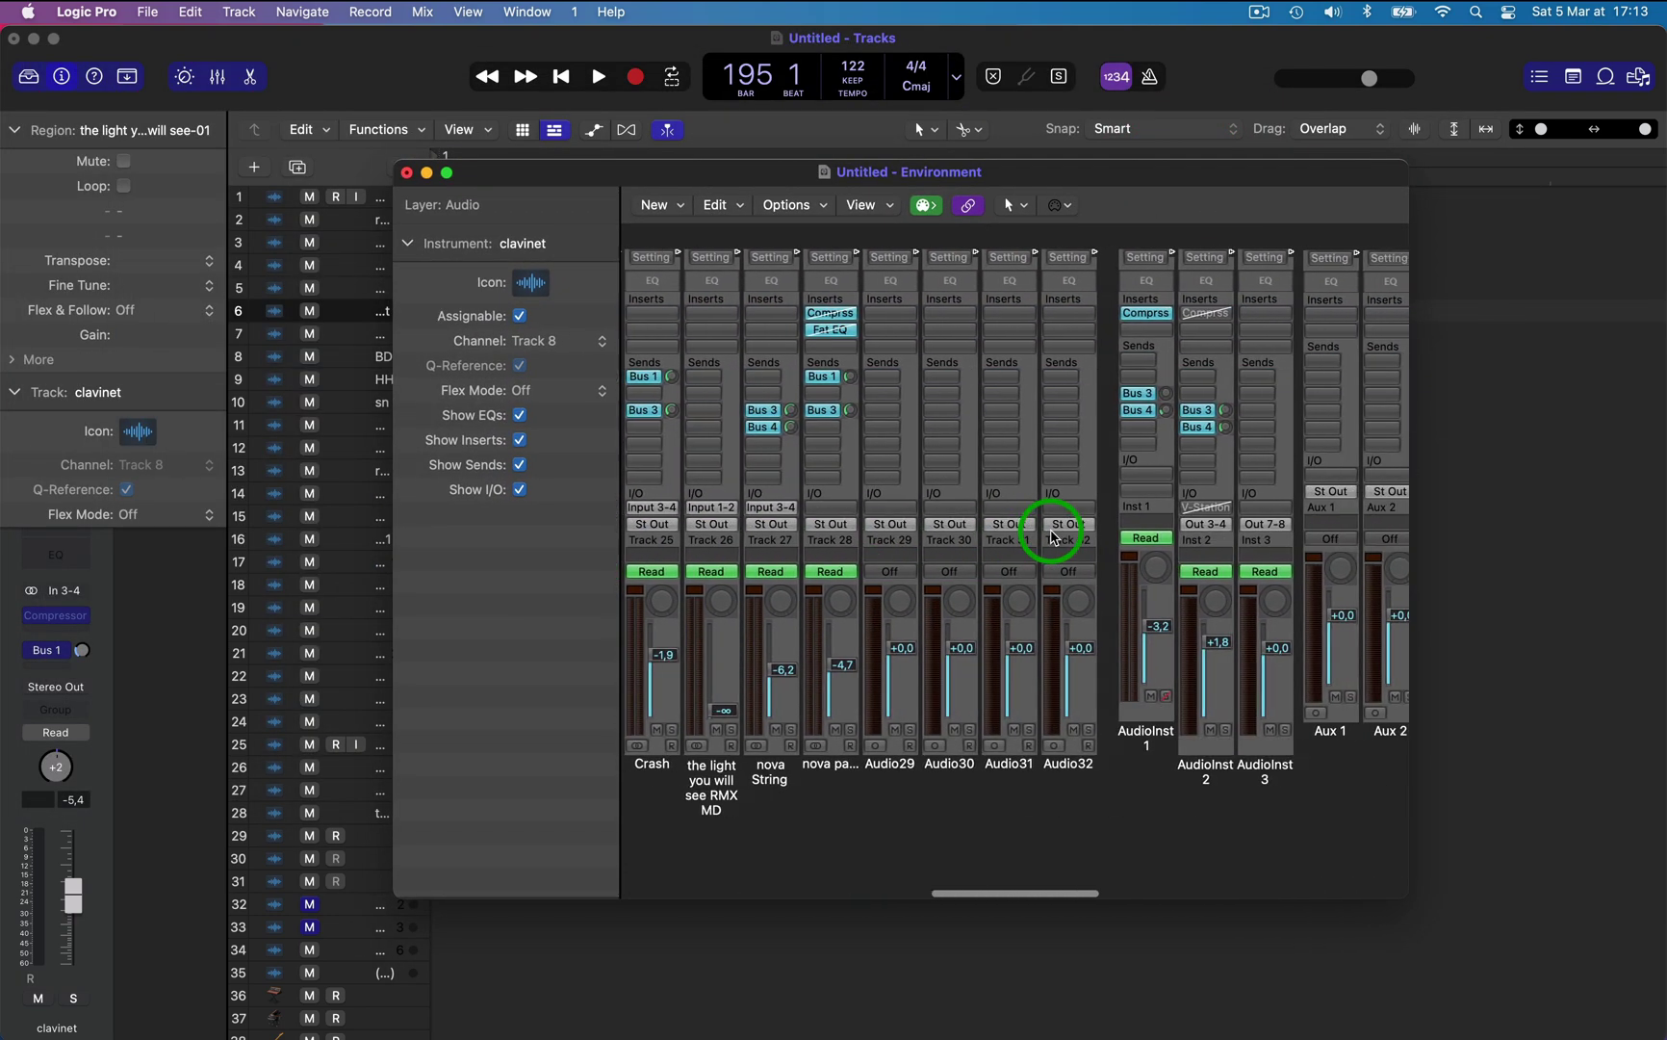
{"action": "scroll", "coordinate": [1052, 536], "scroll_direction": "right", "scroll_amount": 15}
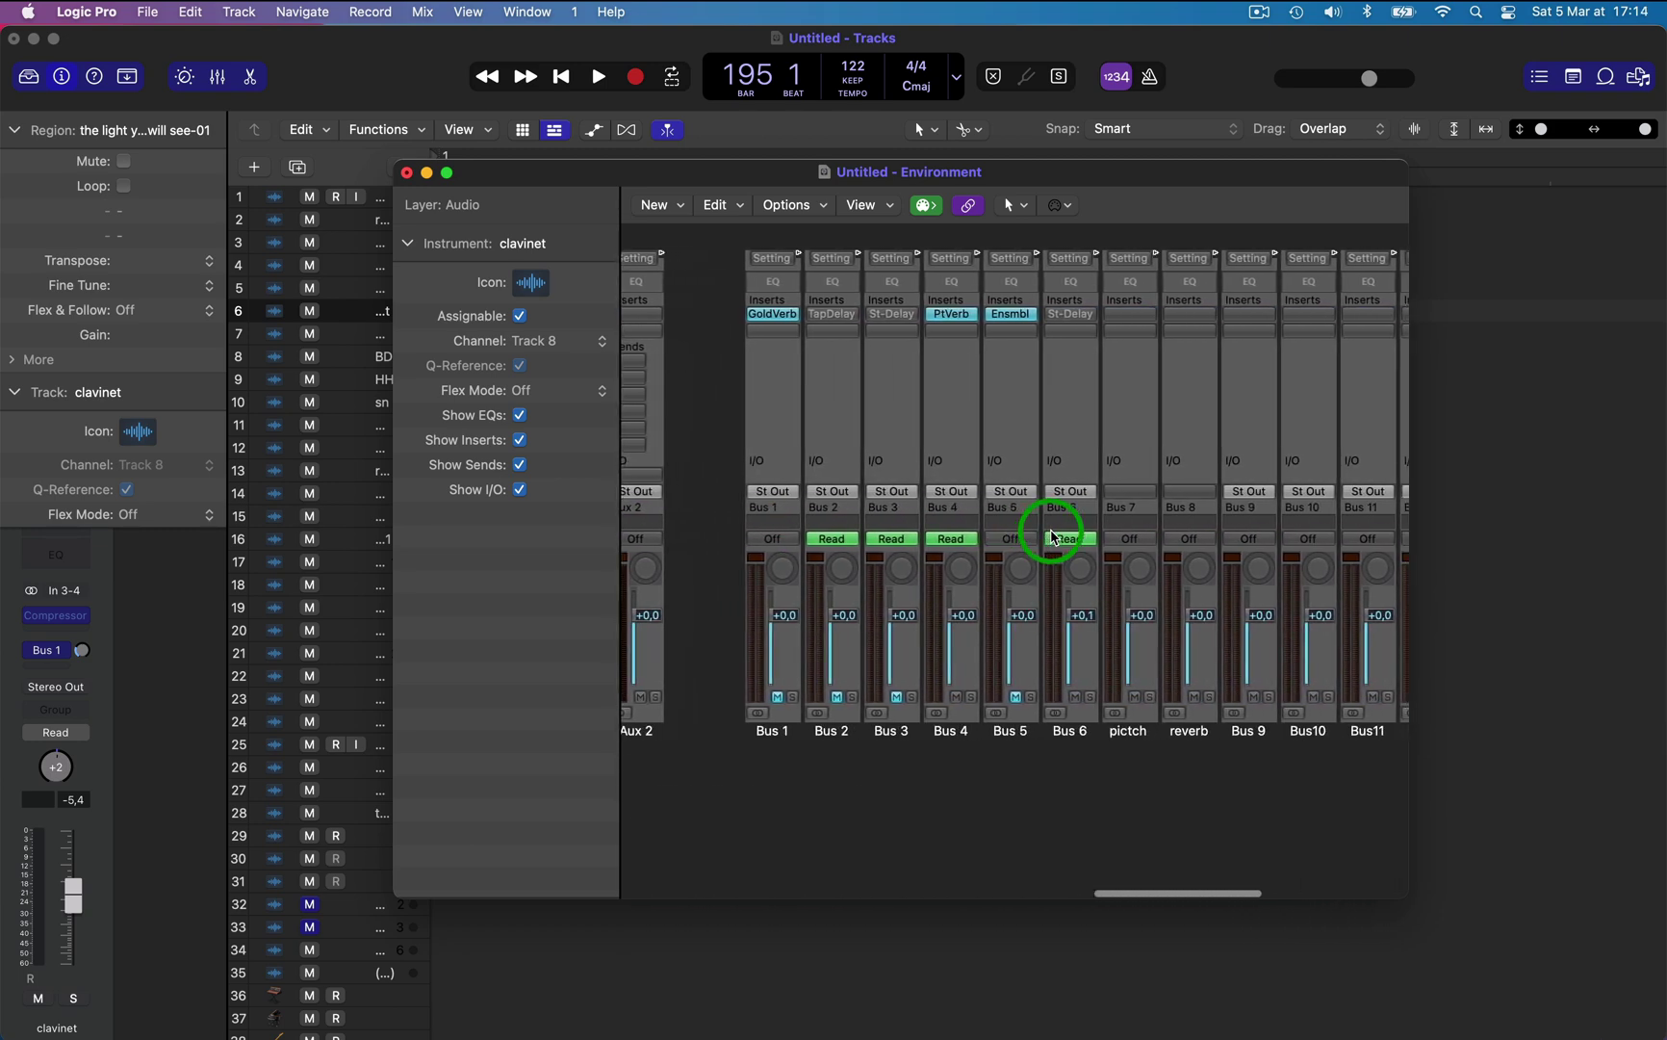
{"action": "scroll", "coordinate": [1049, 532], "scroll_direction": "right", "scroll_amount": 8}
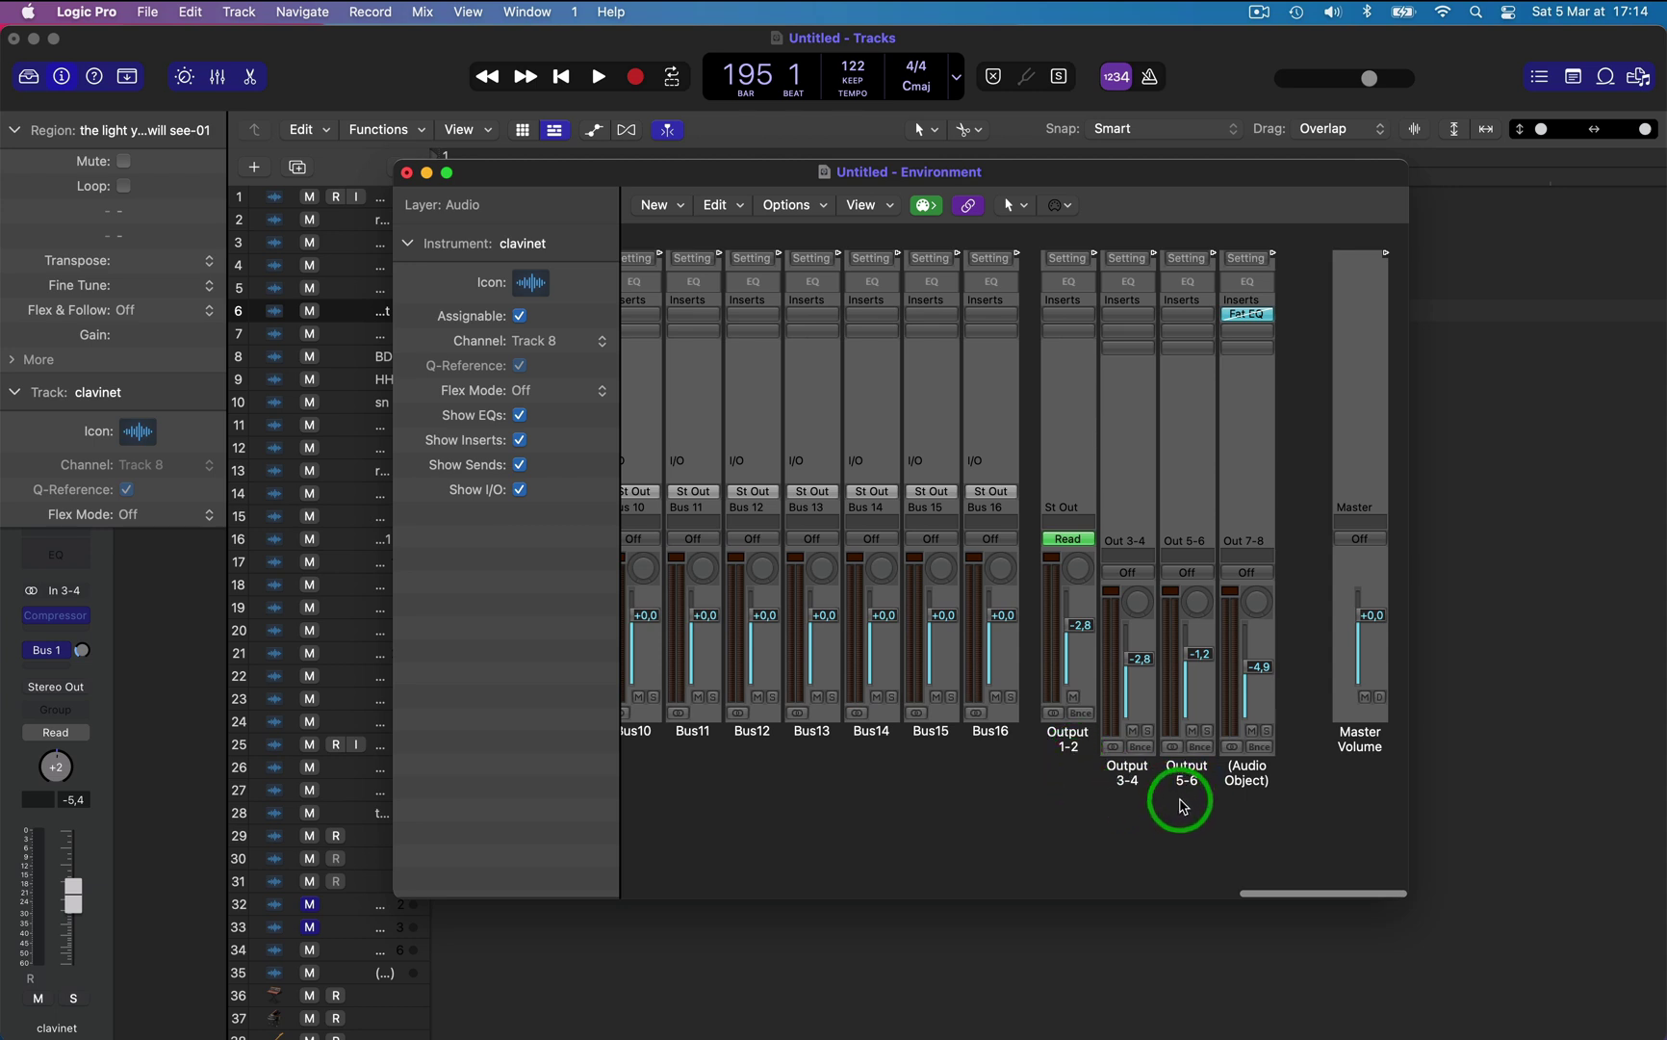
{"action": "scroll", "coordinate": [1194, 793], "scroll_direction": "right", "scroll_amount": 1}
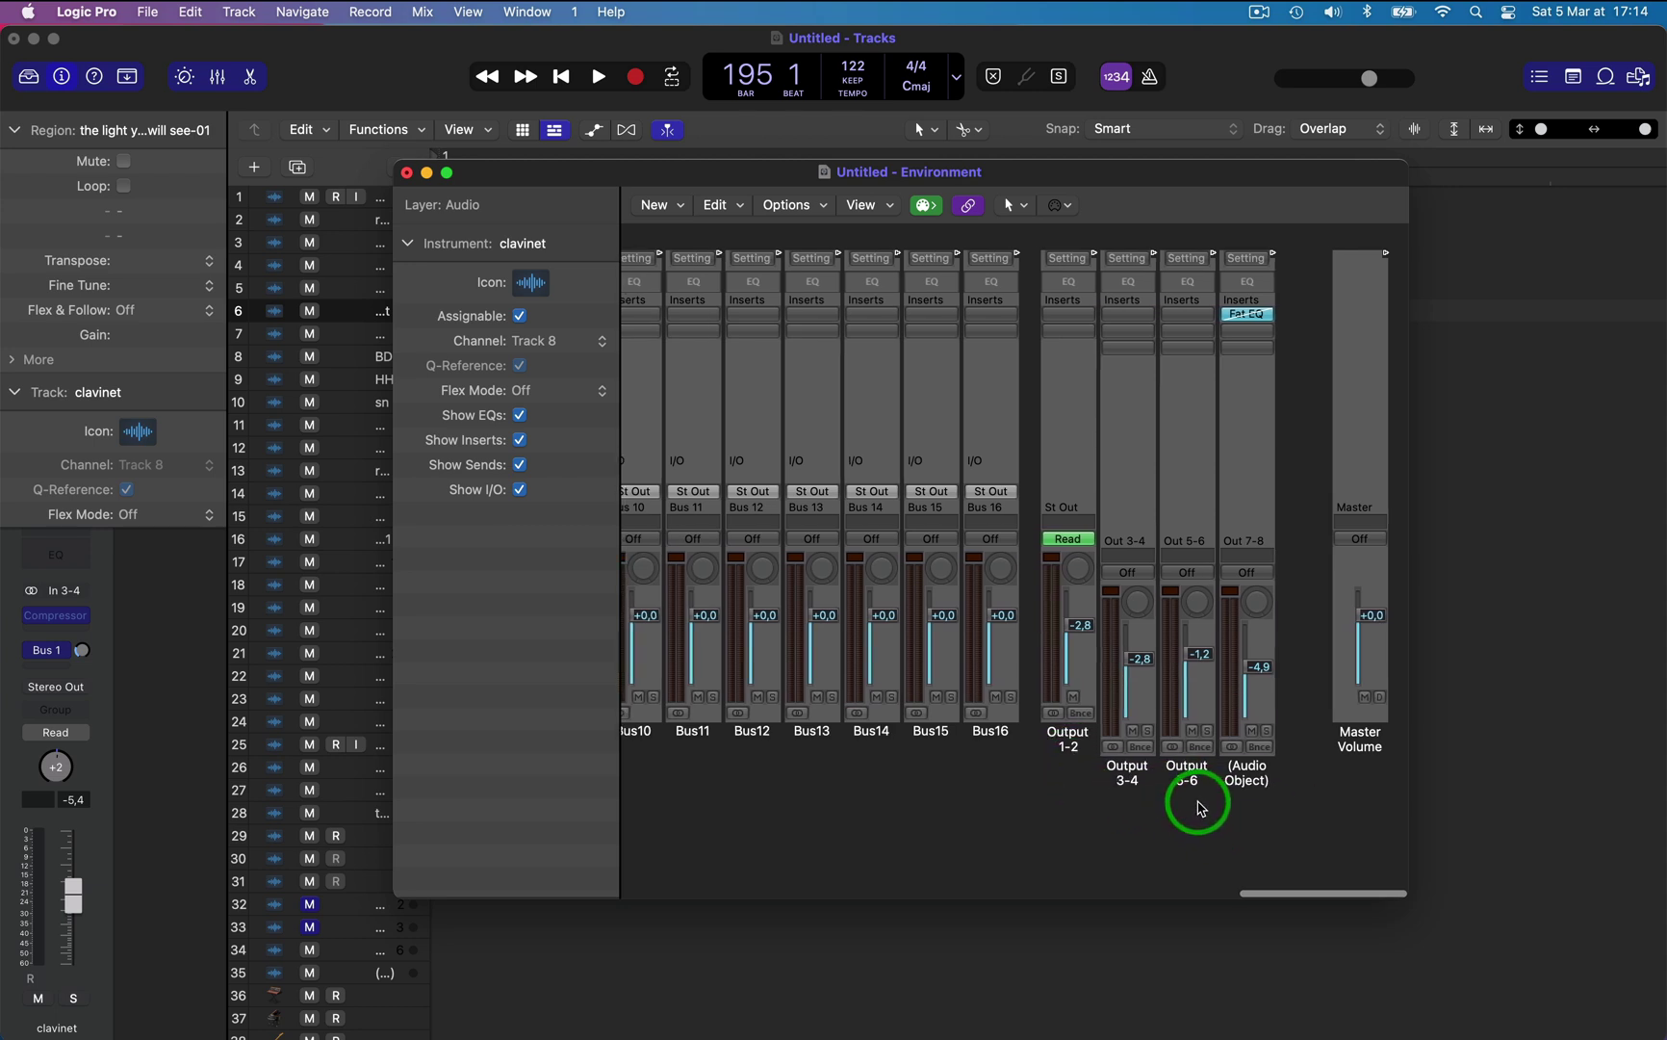
Scroll back through the Environment channel strips, then close the Environment window
{"action": "scroll", "coordinate": [1200, 807], "scroll_direction": "left", "scroll_amount": 15}
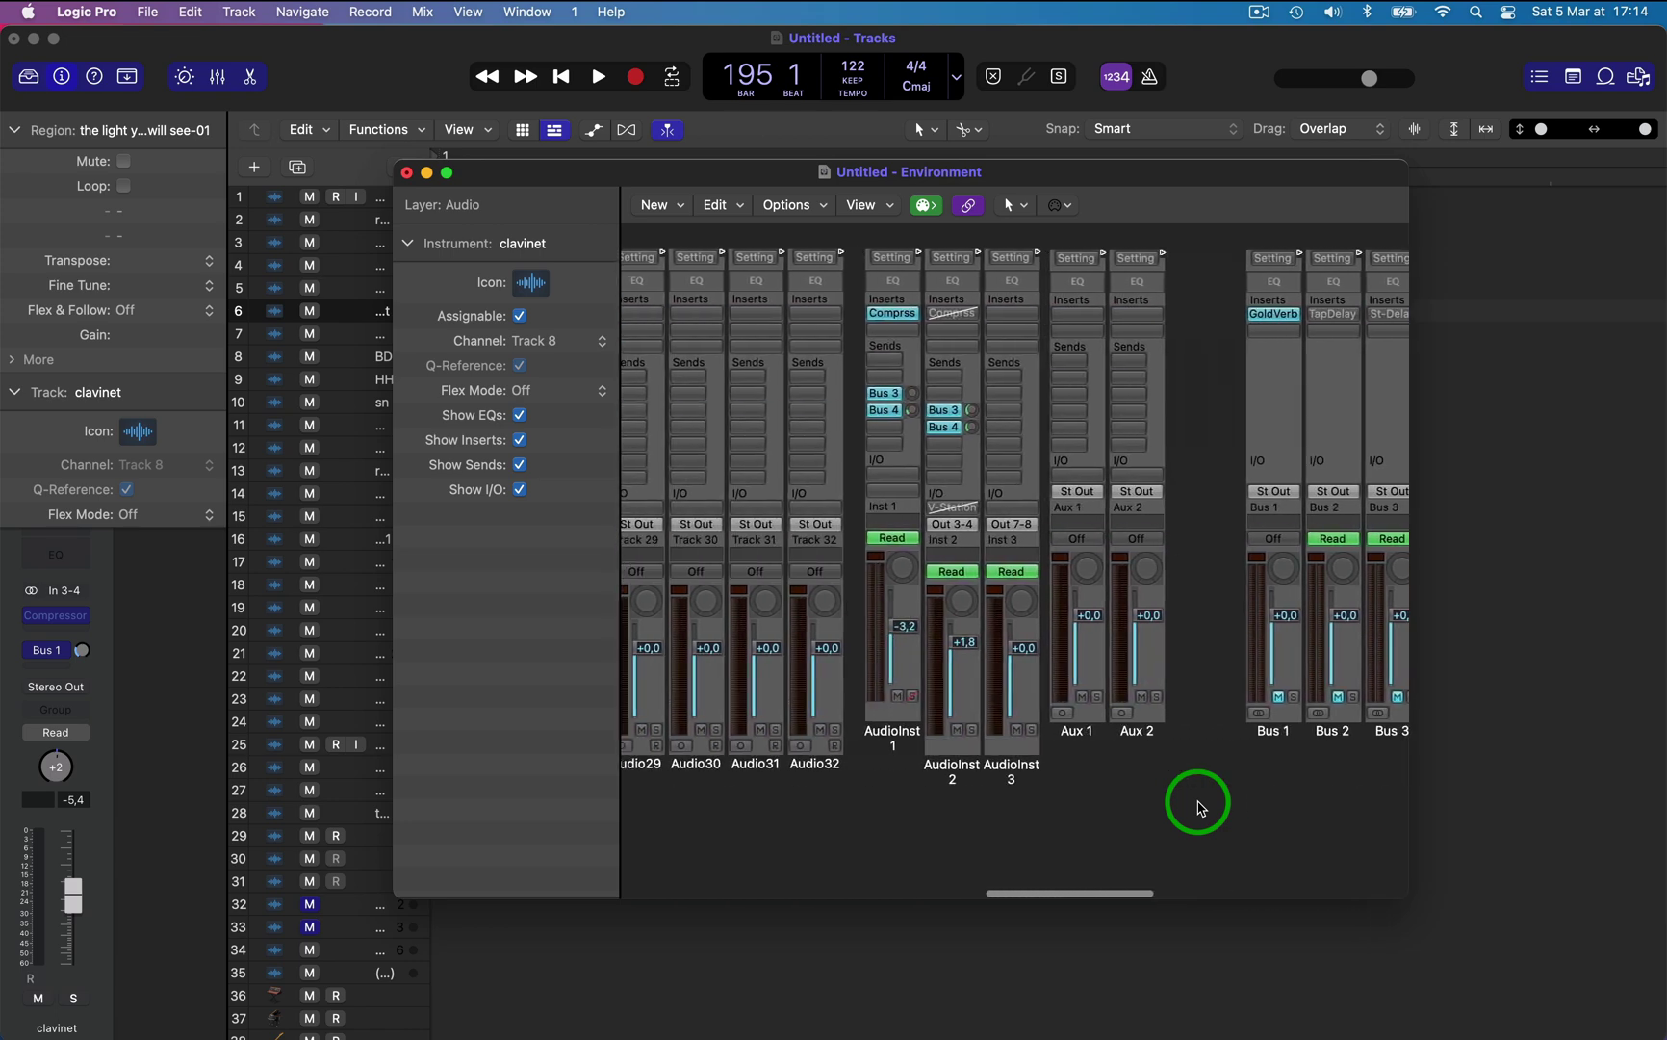
{"action": "scroll", "coordinate": [1201, 807], "scroll_direction": "left", "scroll_amount": 12}
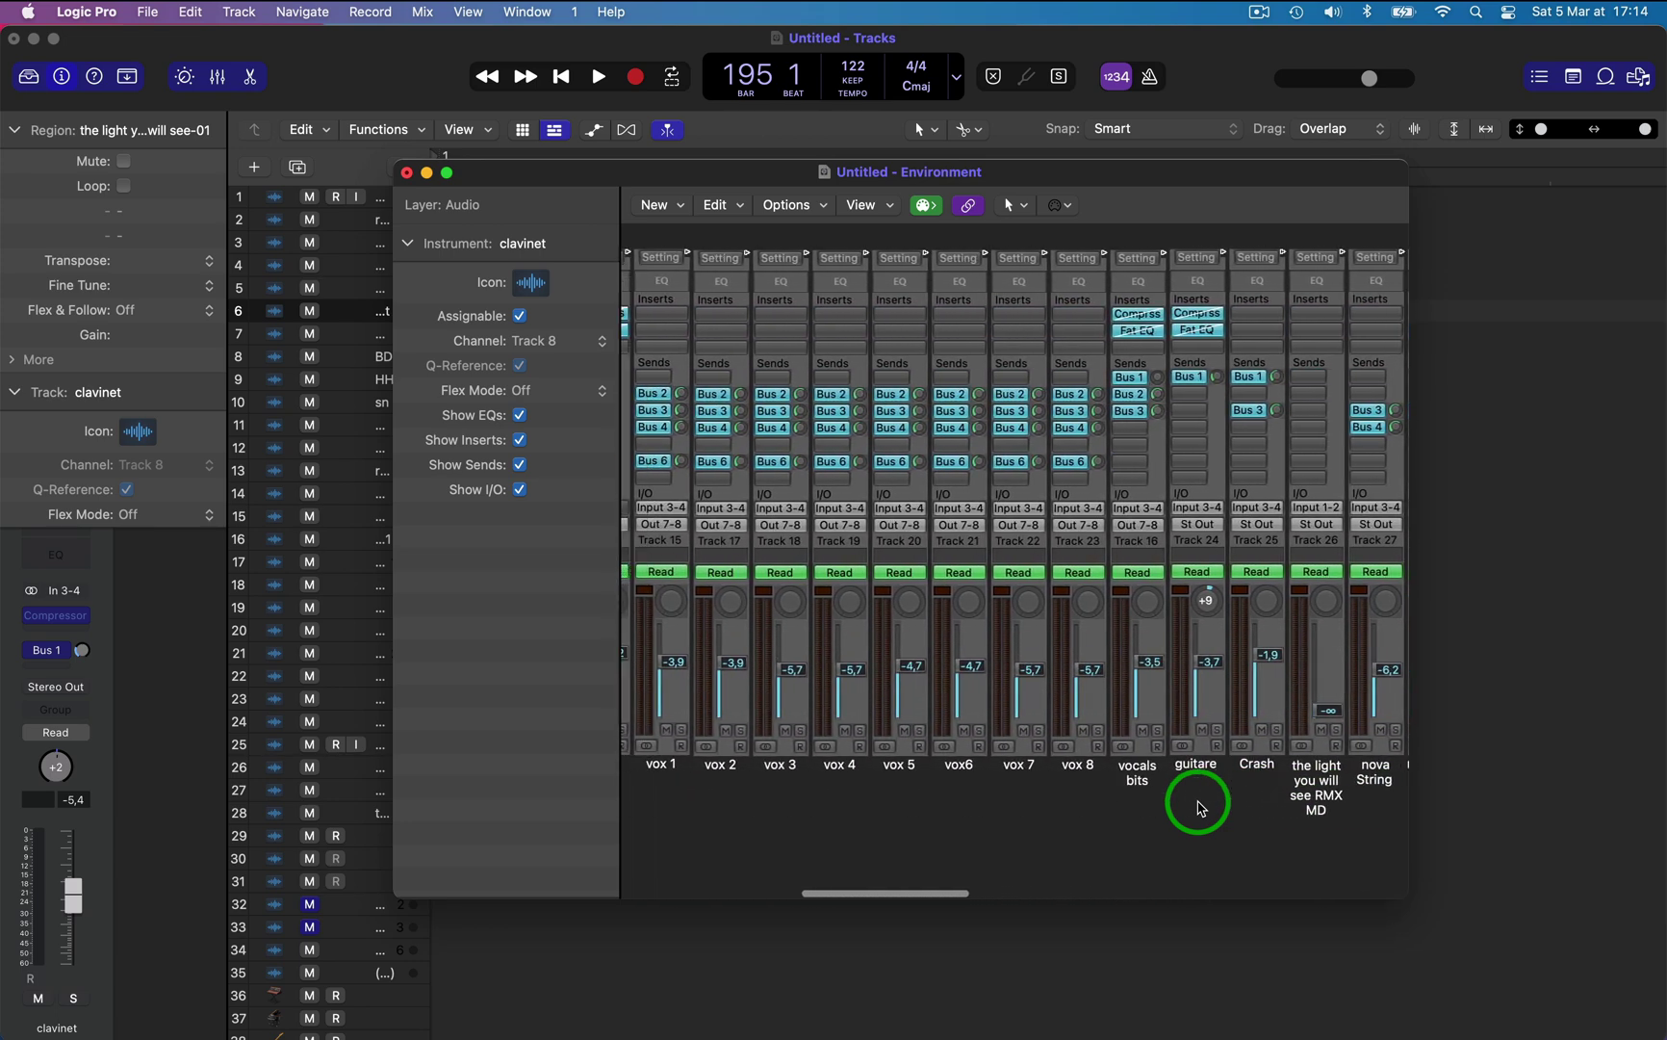
{"action": "scroll", "coordinate": [1201, 806], "scroll_direction": "left", "scroll_amount": 3}
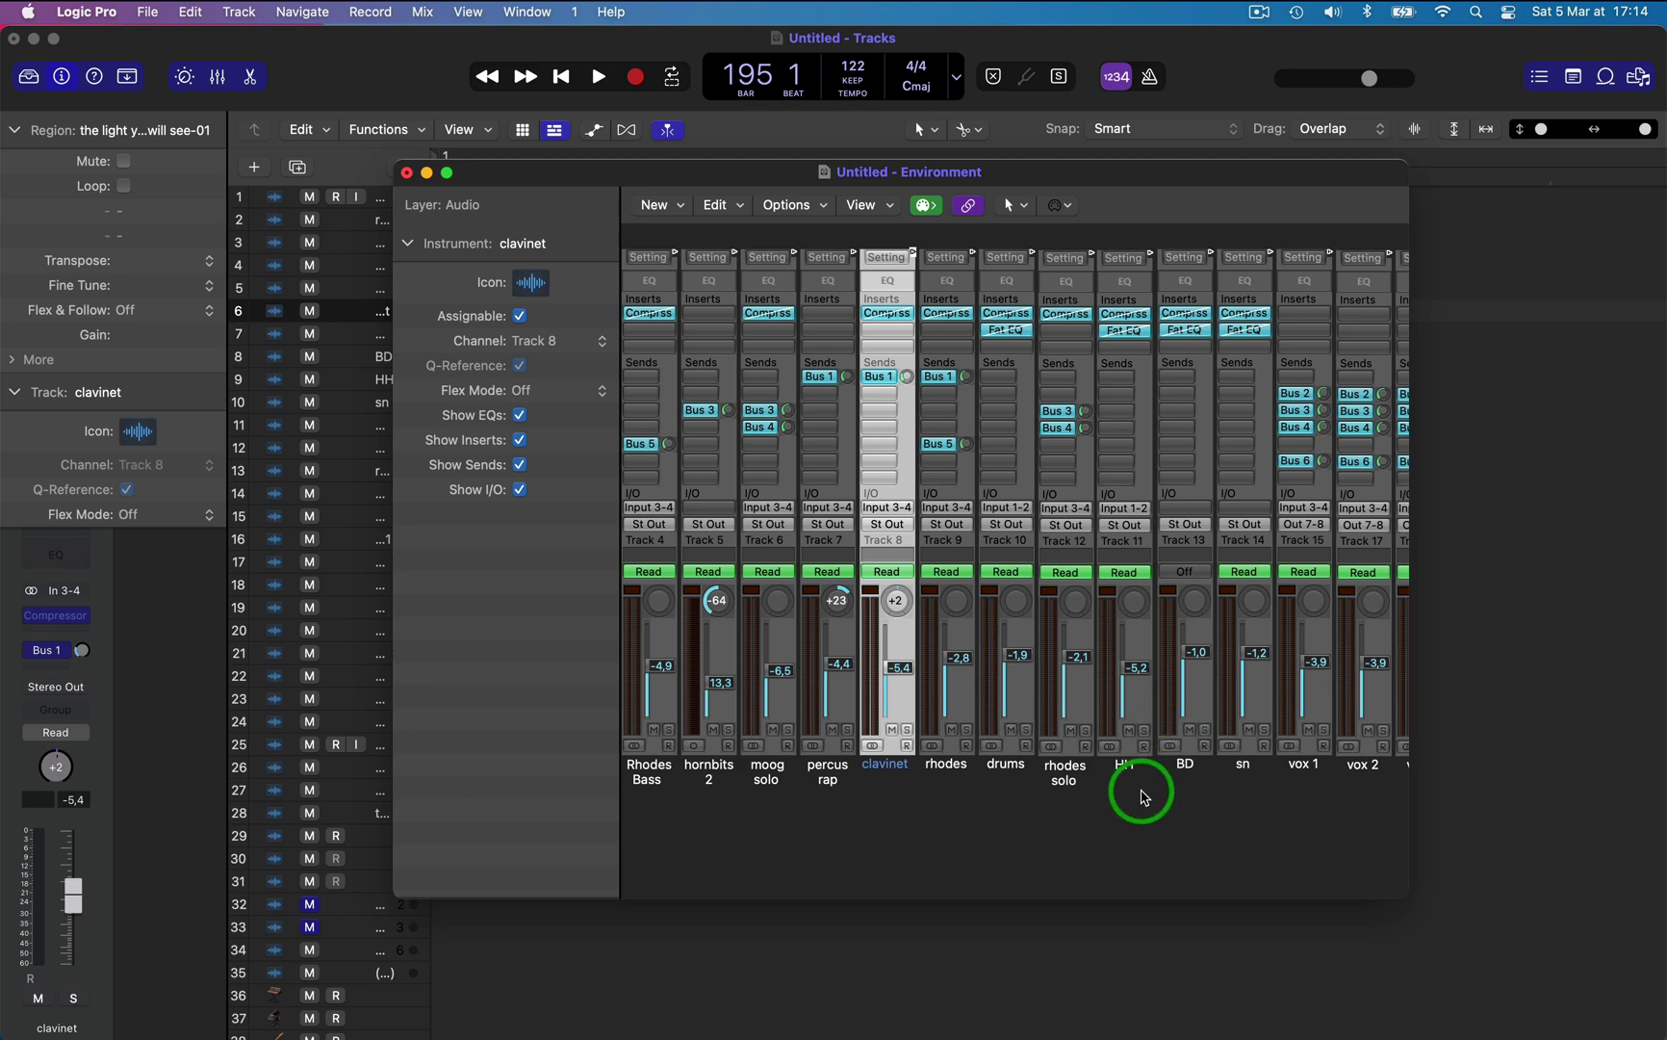
{"action": "scroll", "coordinate": [1143, 797], "scroll_direction": "left", "scroll_amount": 5}
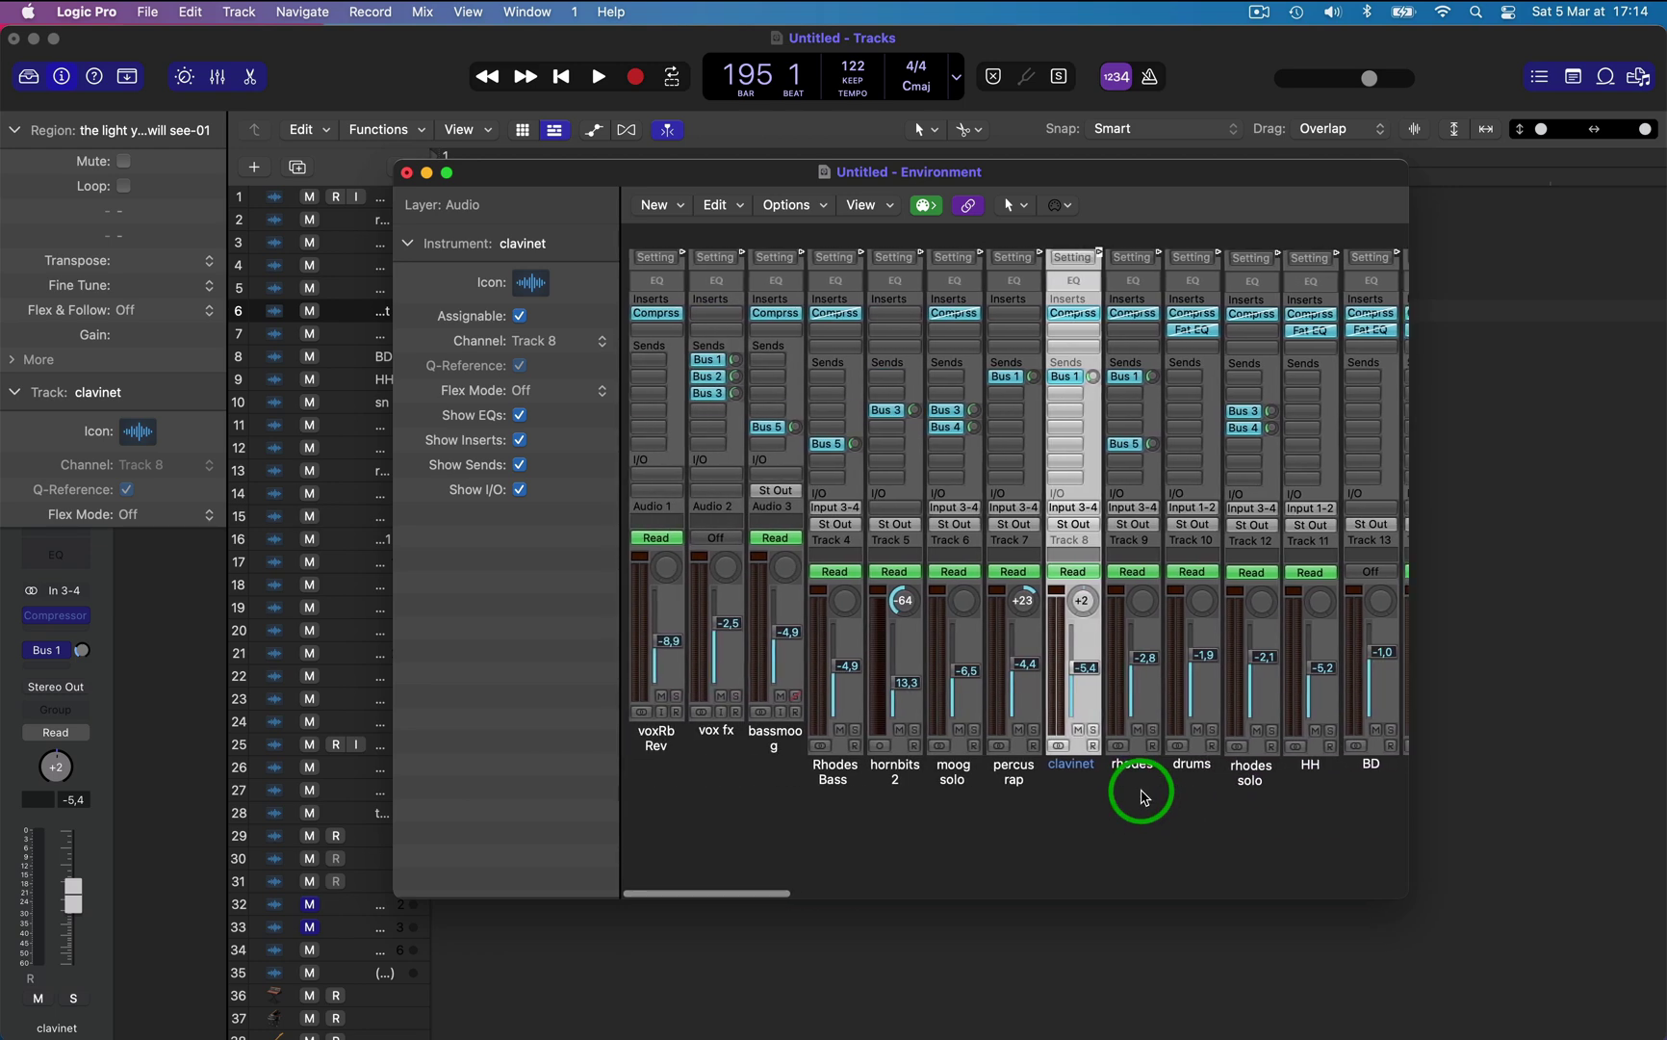
{"action": "scroll", "coordinate": [1143, 797], "scroll_direction": "right", "scroll_amount": 10}
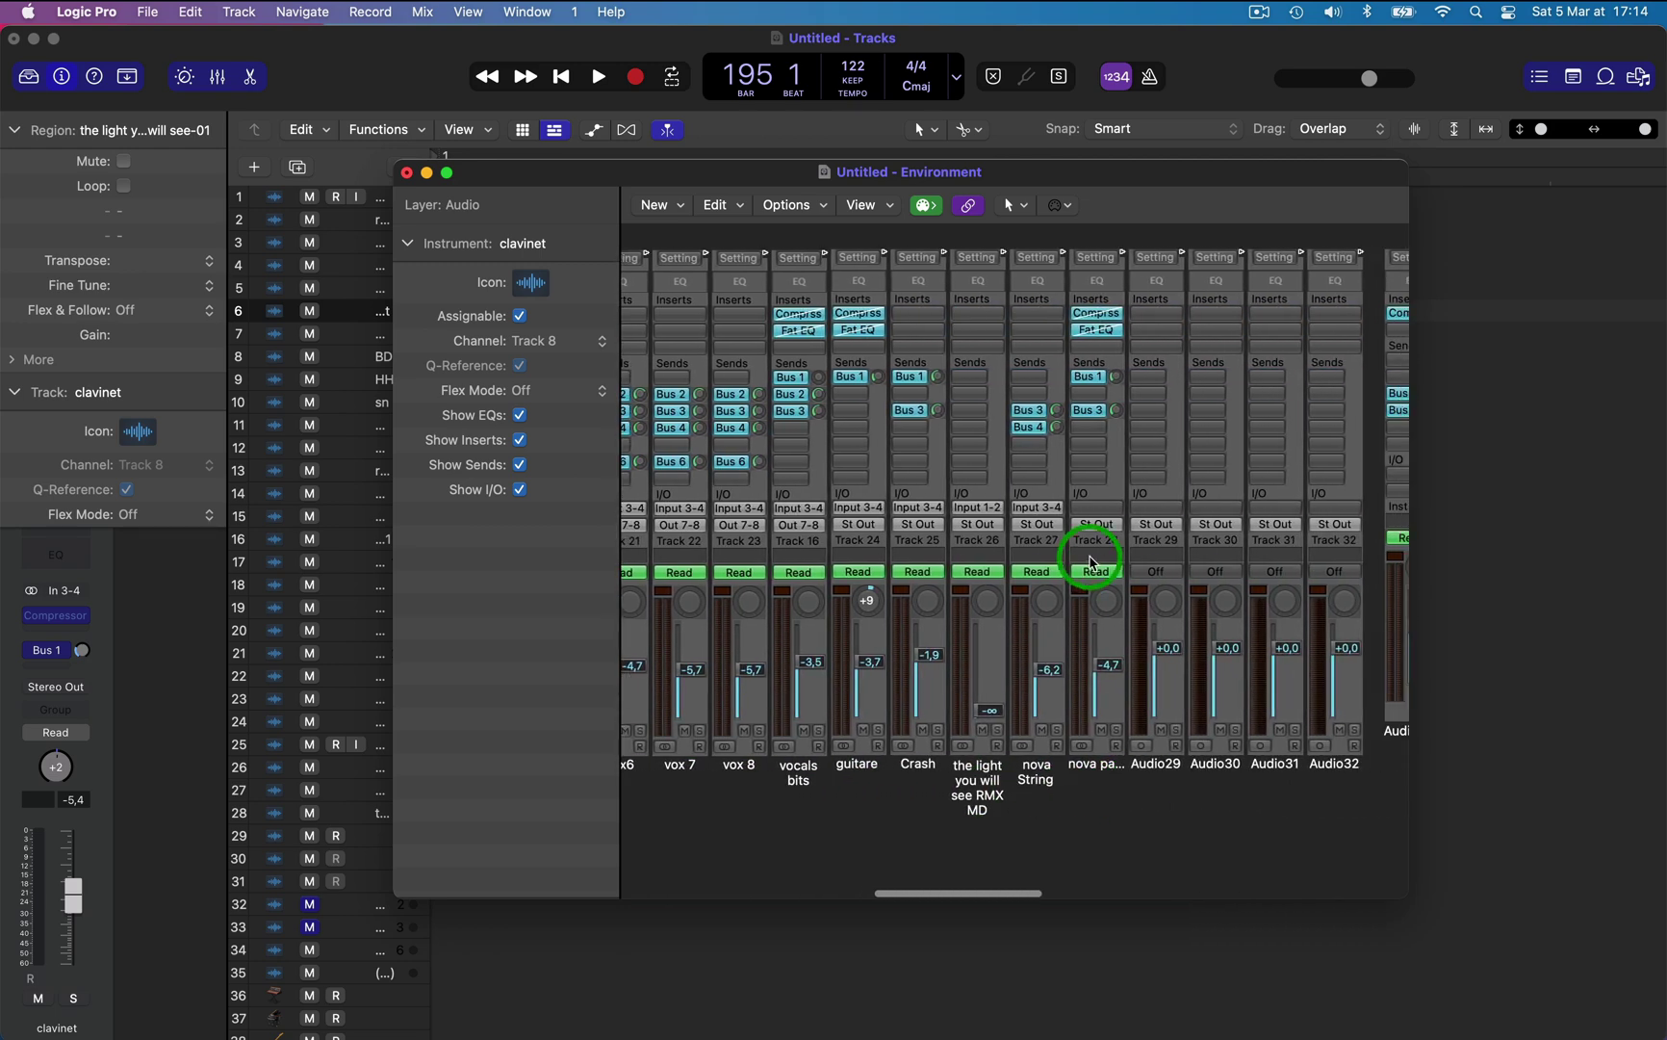
{"action": "left_click", "coordinate": [406, 173]}
Show and then hide the Mixer so the Tracks area shows all tracks
{"action": "left_click", "coordinate": [219, 77]}
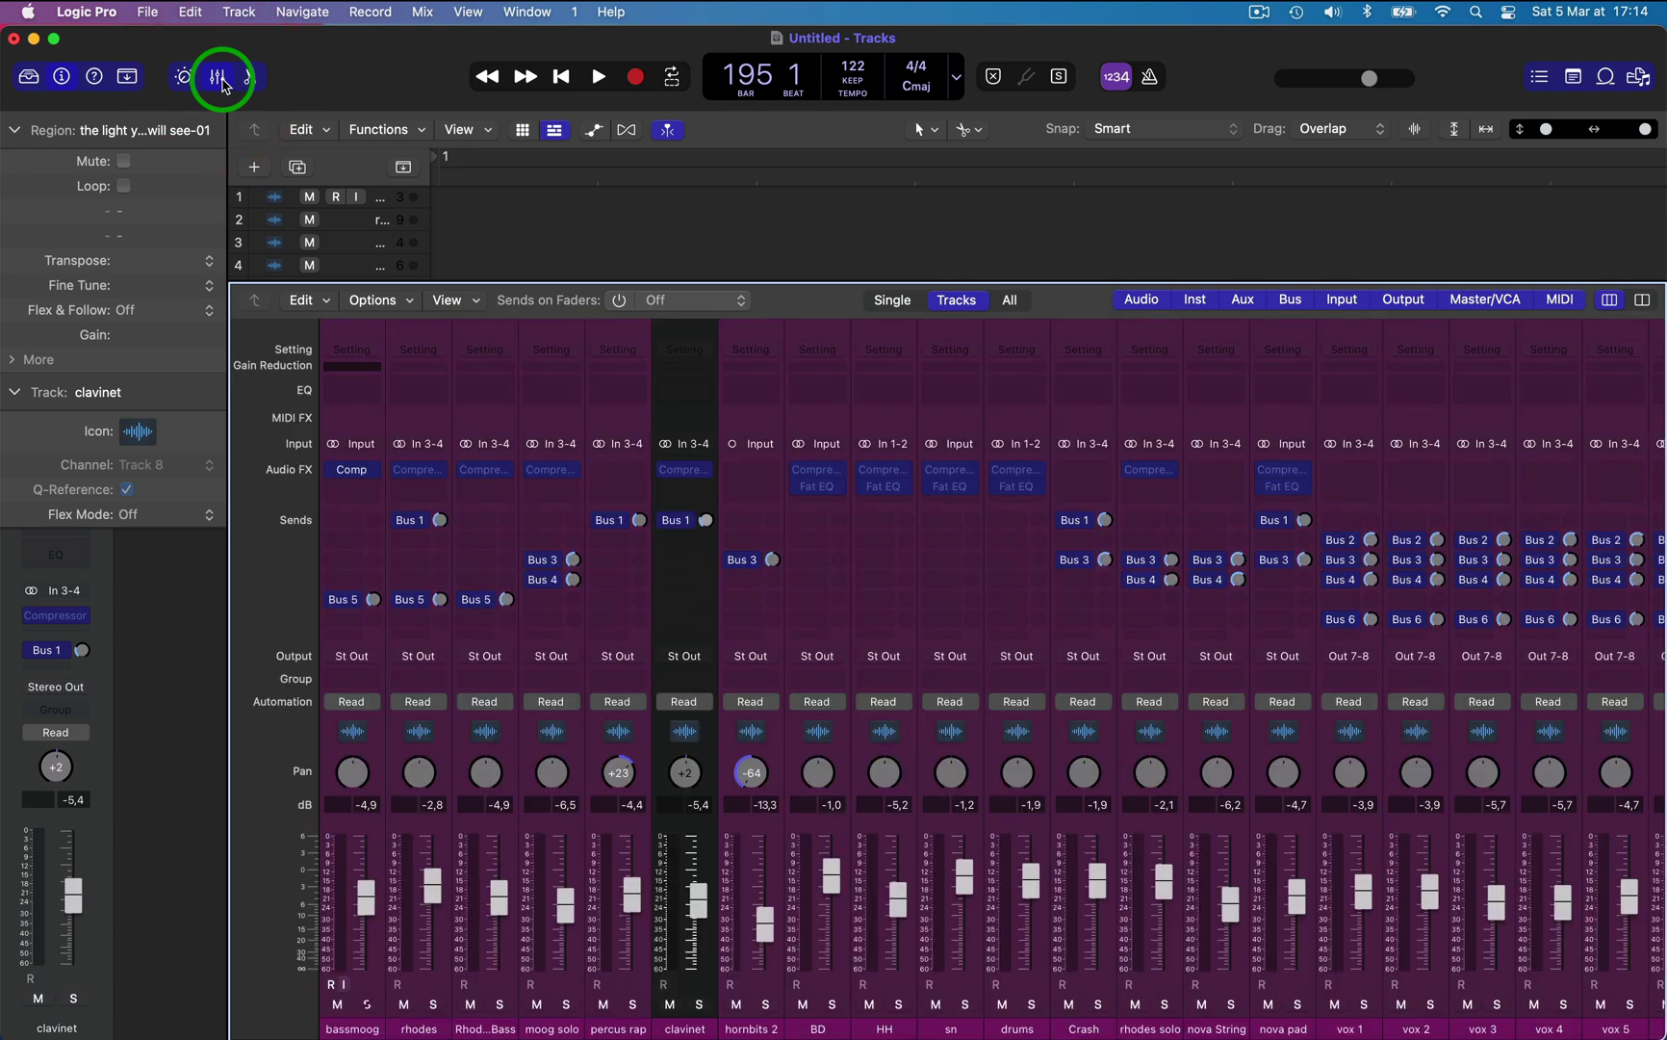
{"action": "left_click", "coordinate": [868, 715]}
{"action": "scroll", "coordinate": [868, 715], "scroll_direction": "right", "scroll_amount": 10}
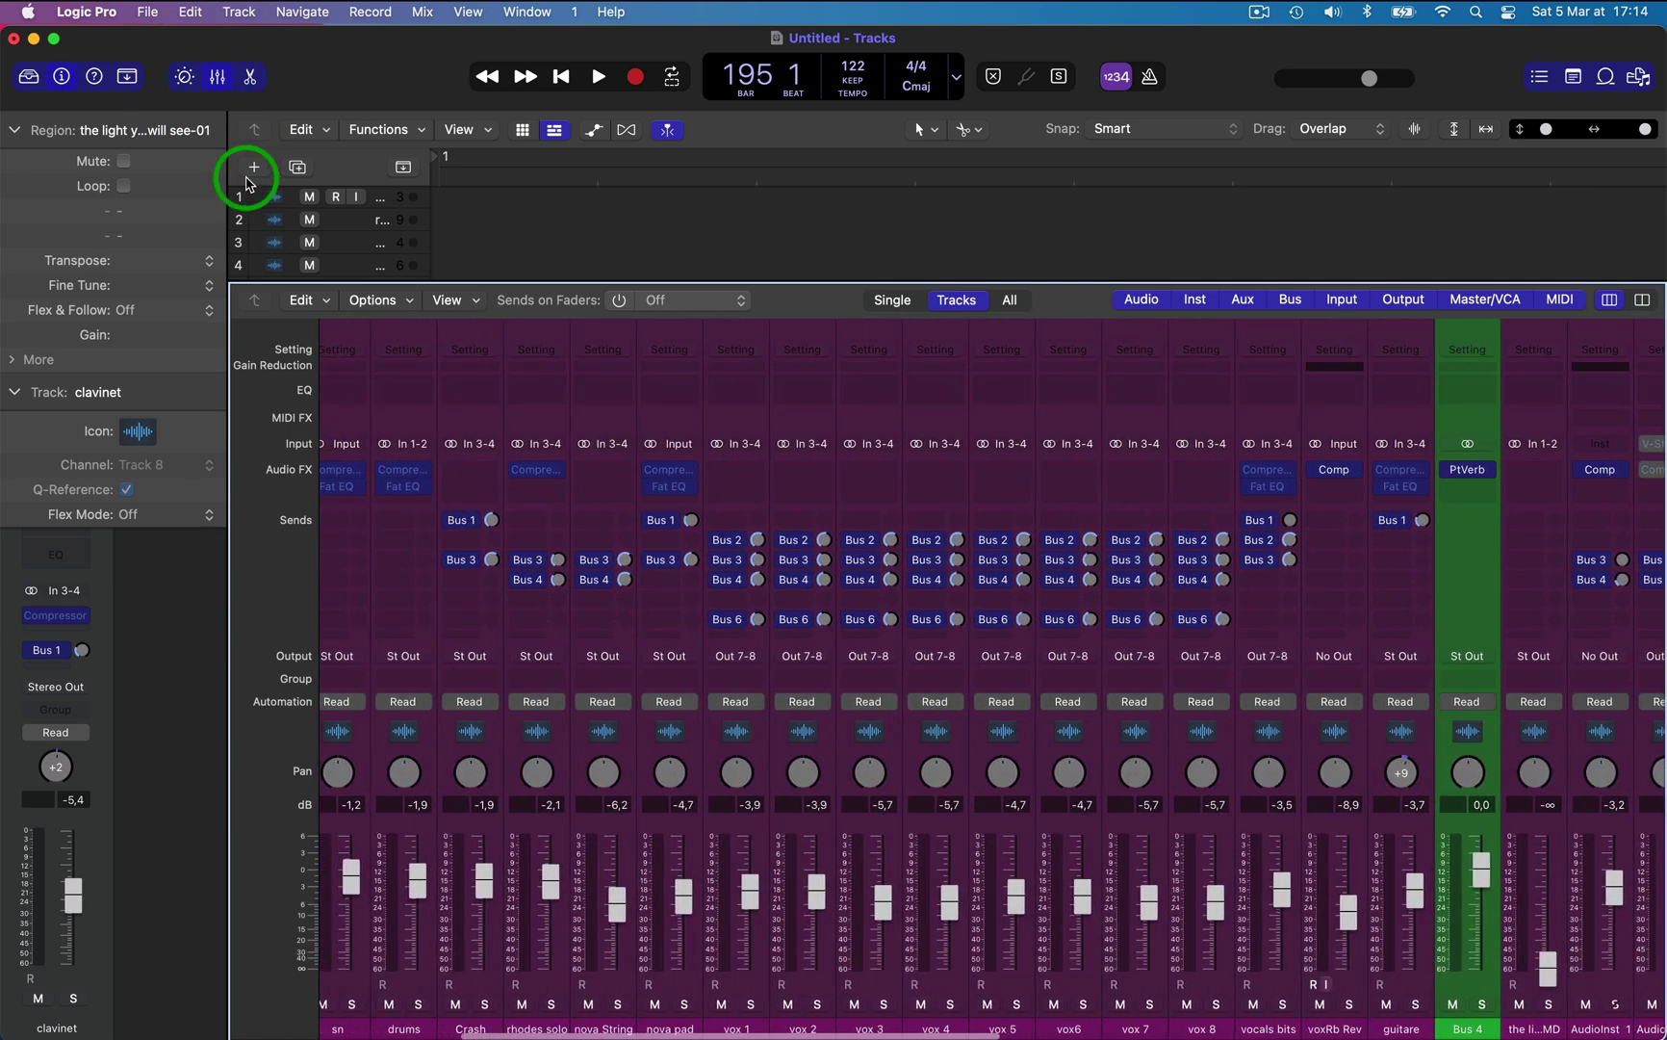
{"action": "left_click", "coordinate": [208, 83]}
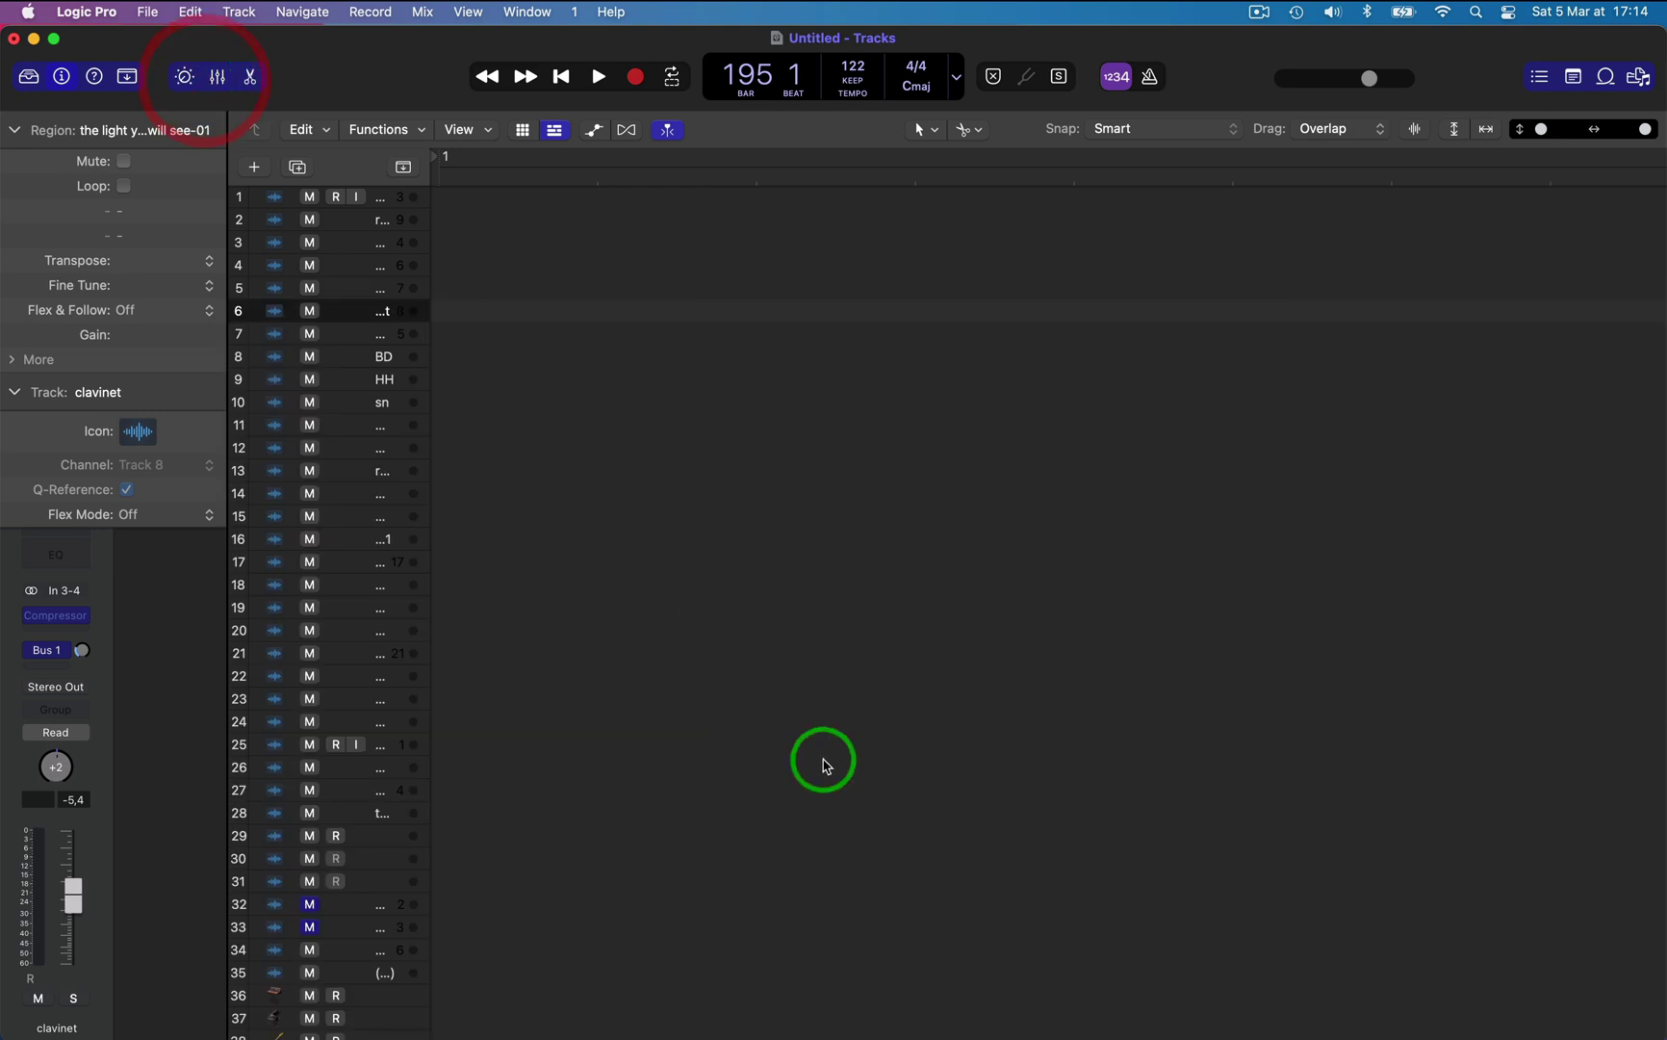
{"action": "scroll", "coordinate": [857, 756], "scroll_direction": "up", "scroll_amount": 5}
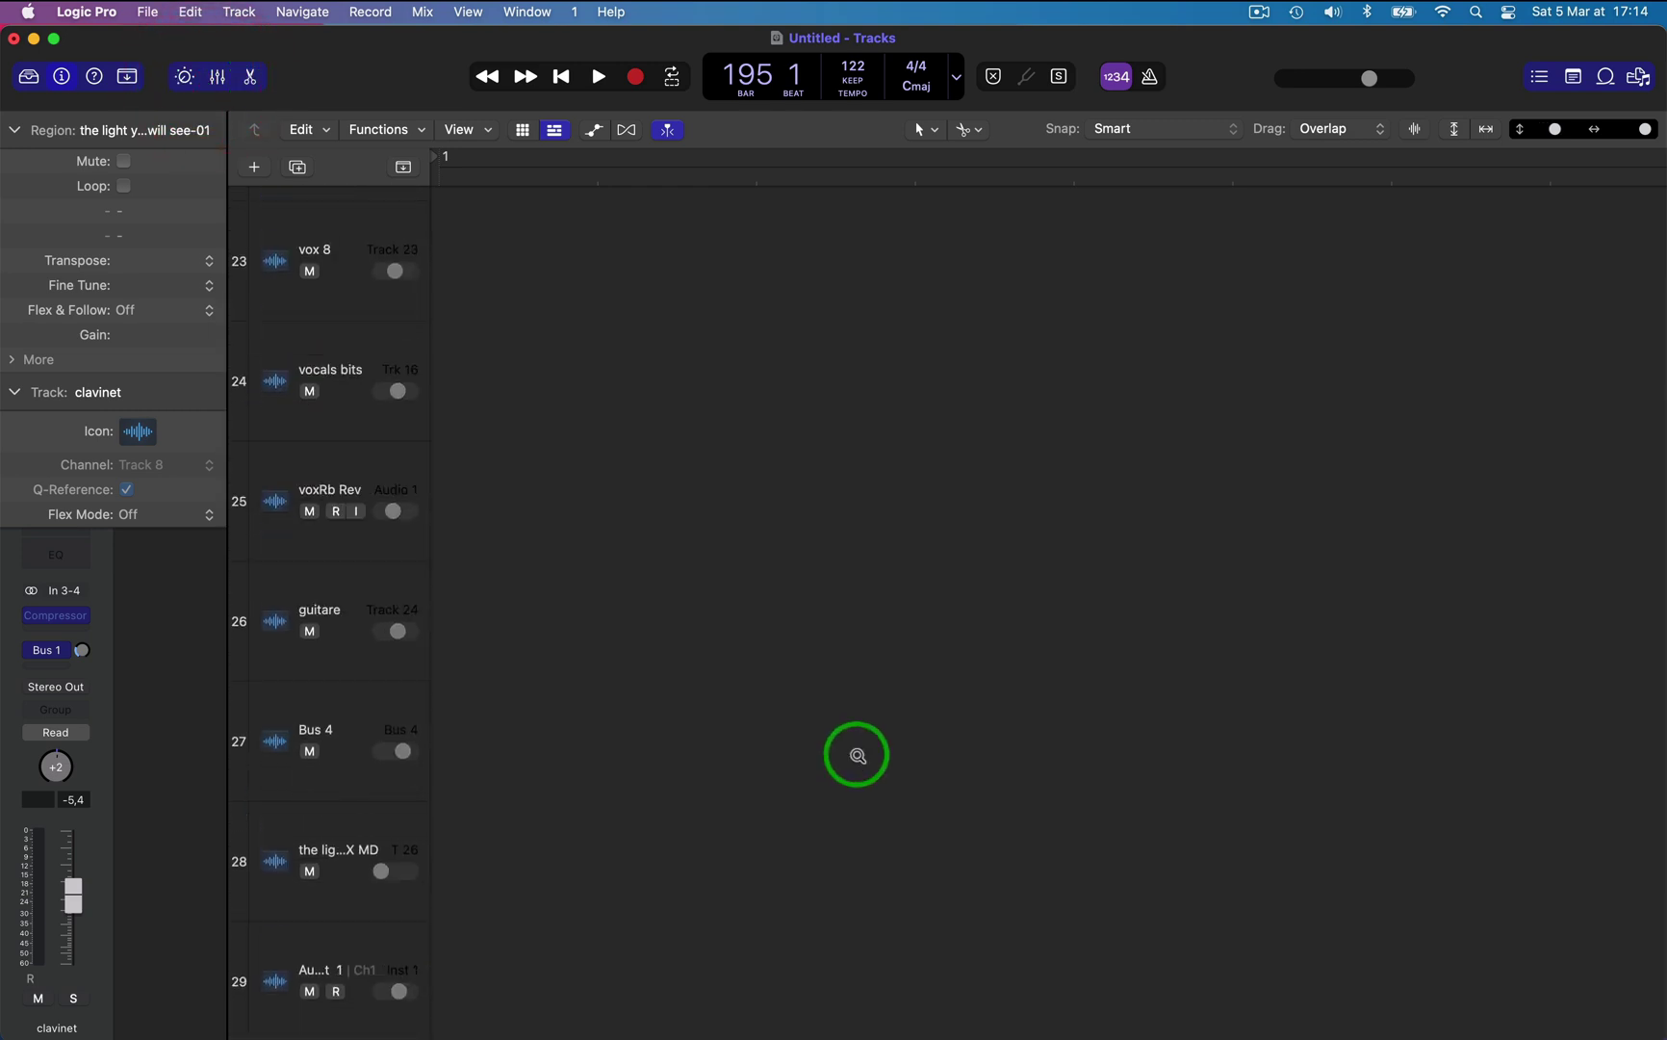
{"action": "scroll", "coordinate": [857, 756], "scroll_direction": "down", "scroll_amount": 10}
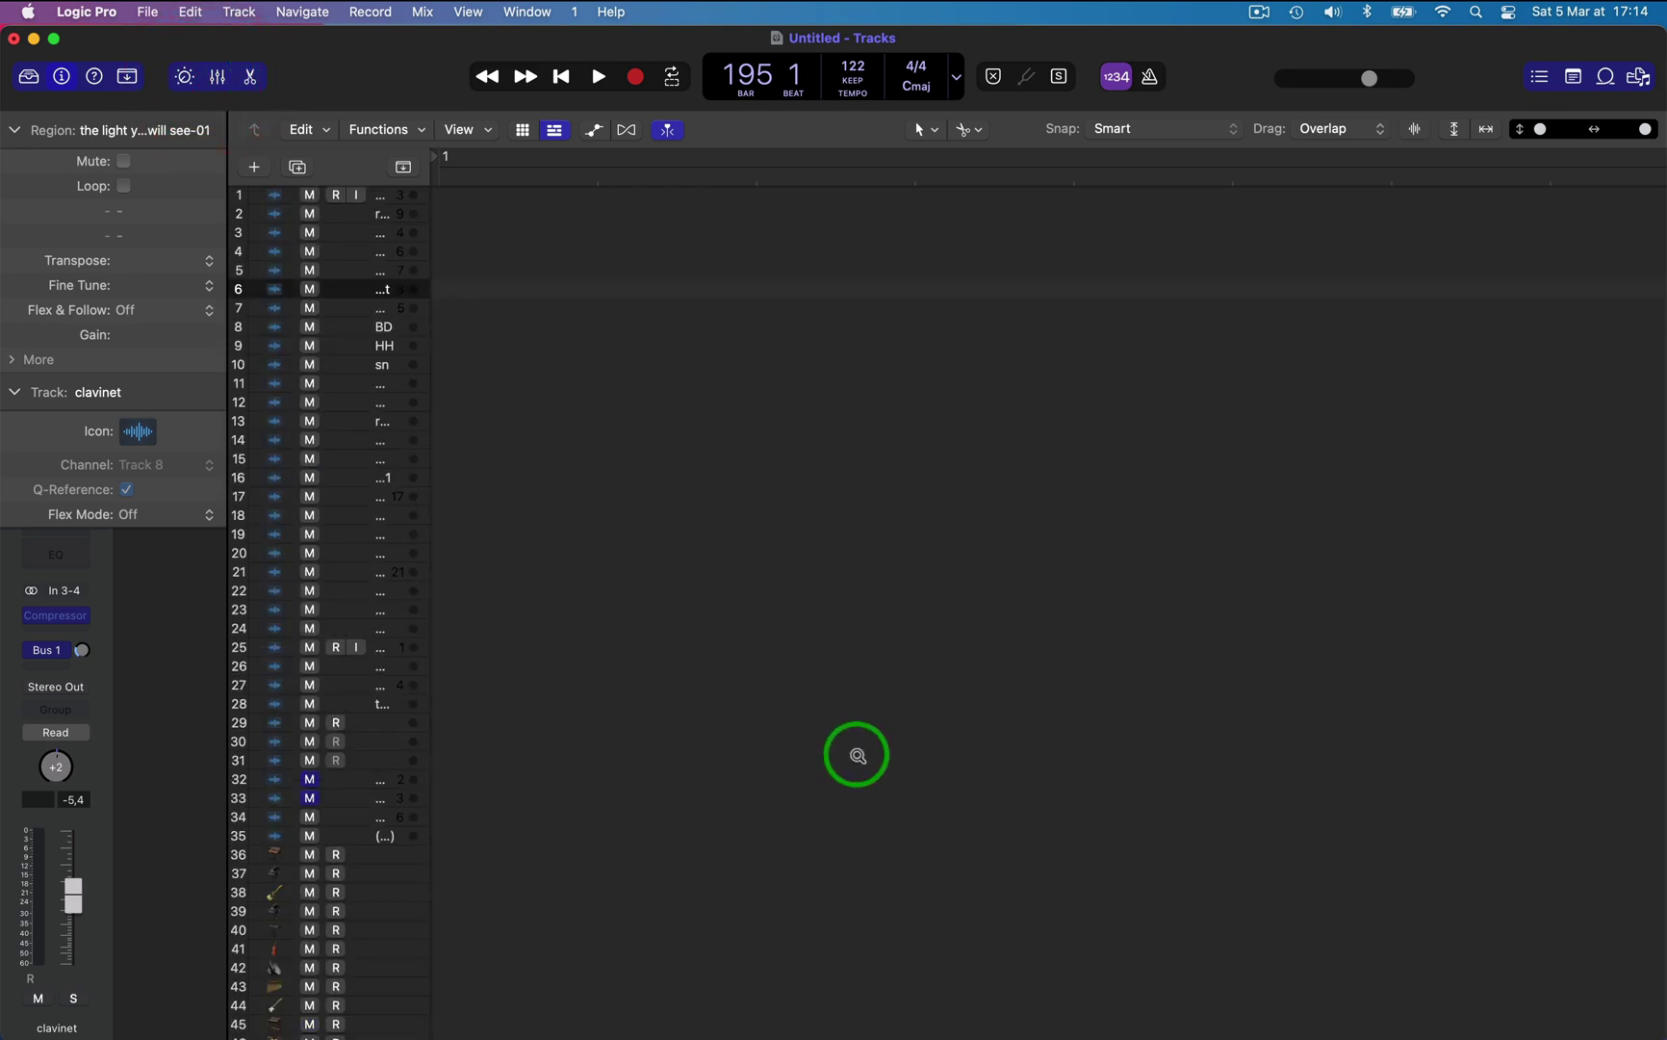
{"action": "scroll", "coordinate": [857, 756], "scroll_direction": "left", "scroll_amount": 10}
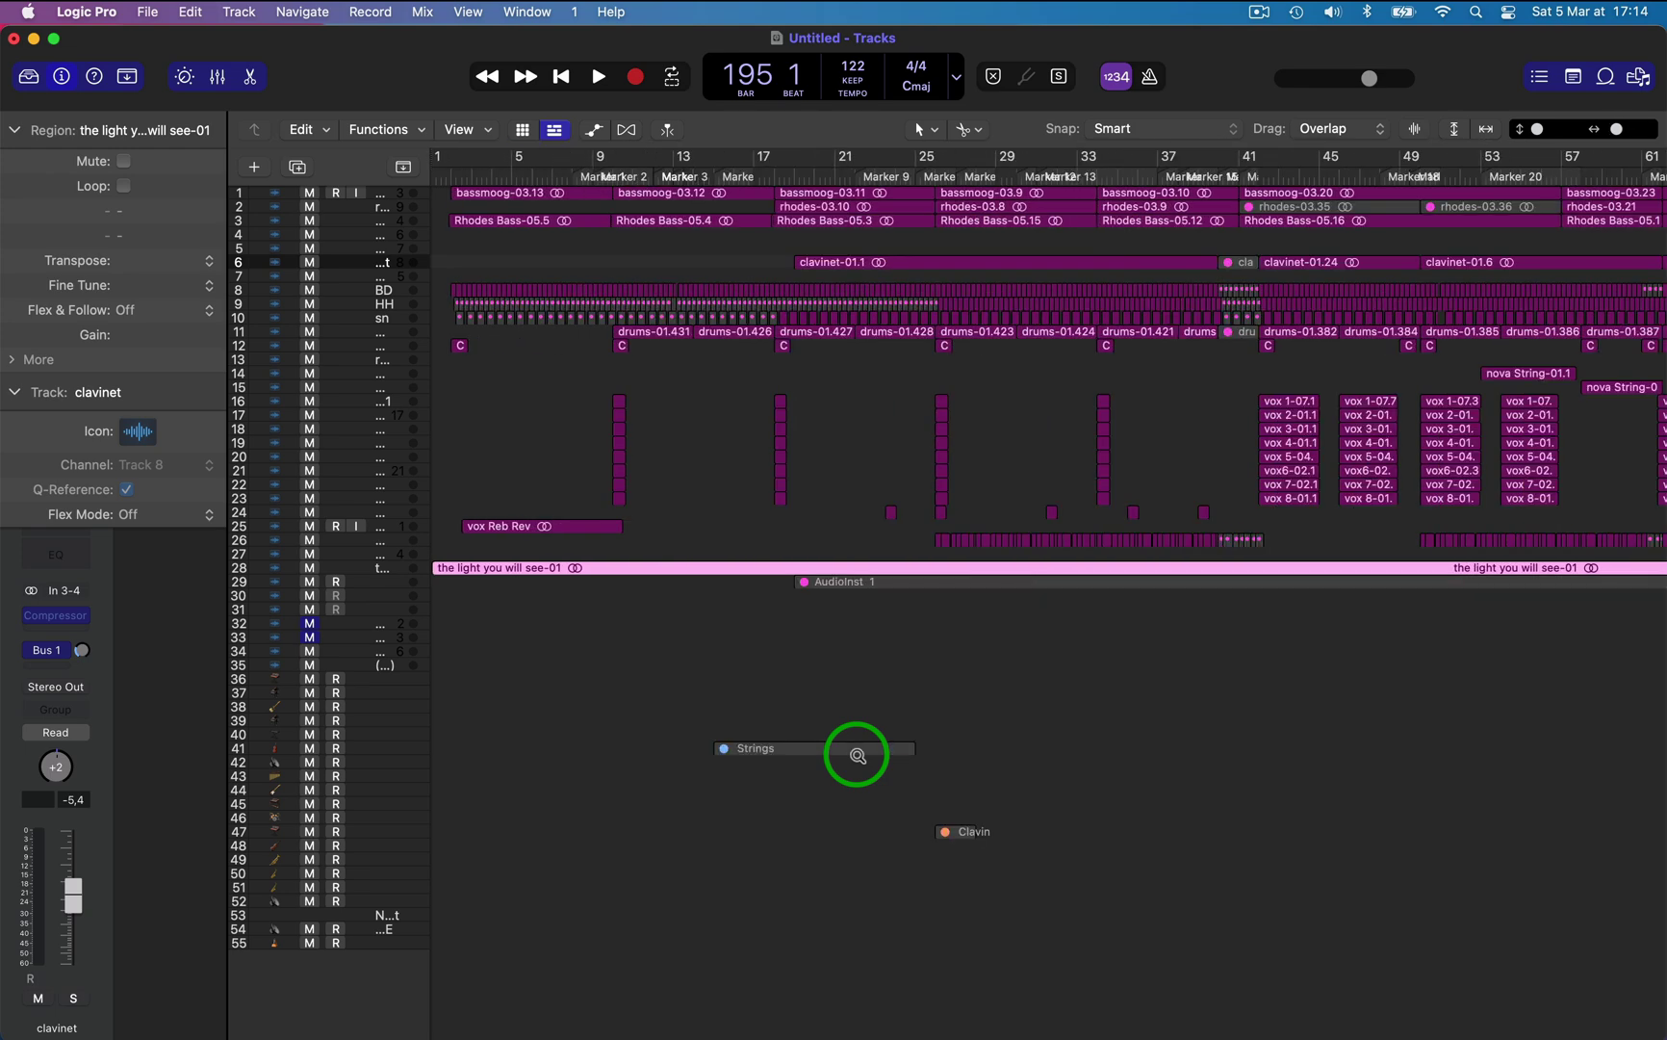
{"action": "scroll", "coordinate": [857, 755], "scroll_direction": "right", "scroll_amount": 3}
Scroll to the start of the arrangement and select all 16 regions on the rhodes track
{"action": "scroll", "coordinate": [857, 756], "scroll_direction": "up", "scroll_amount": 5}
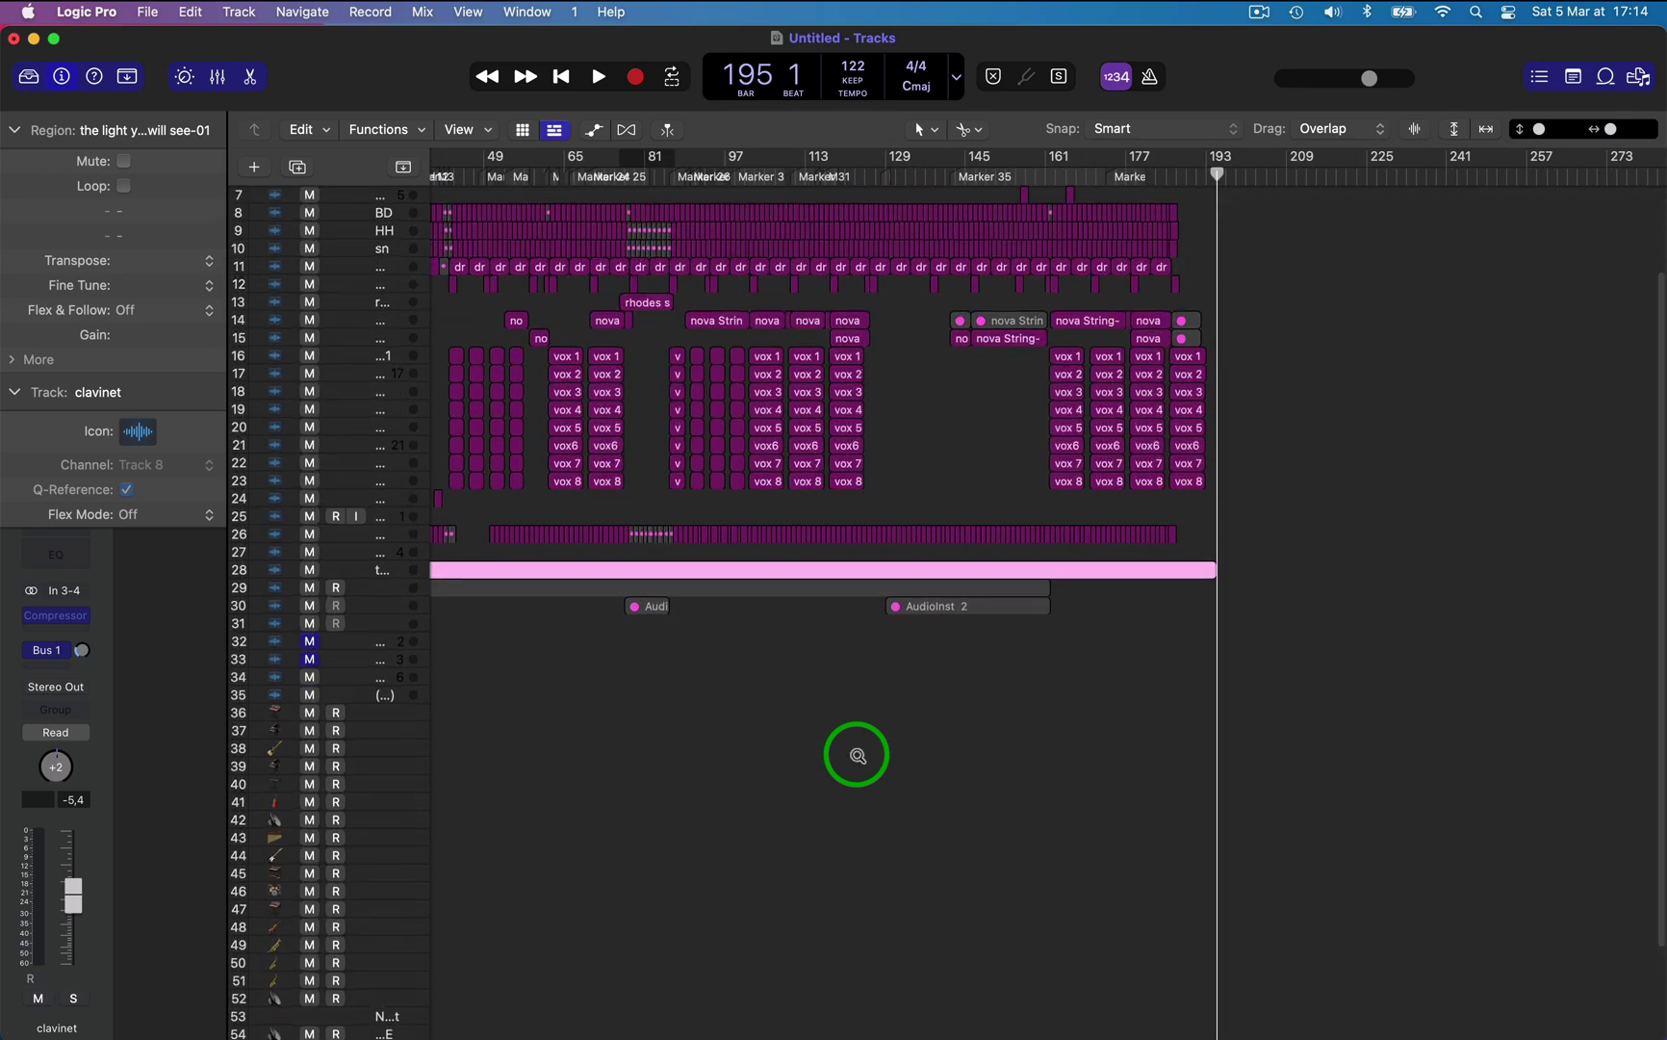
{"action": "scroll", "coordinate": [856, 756], "scroll_direction": "up", "scroll_amount": 1}
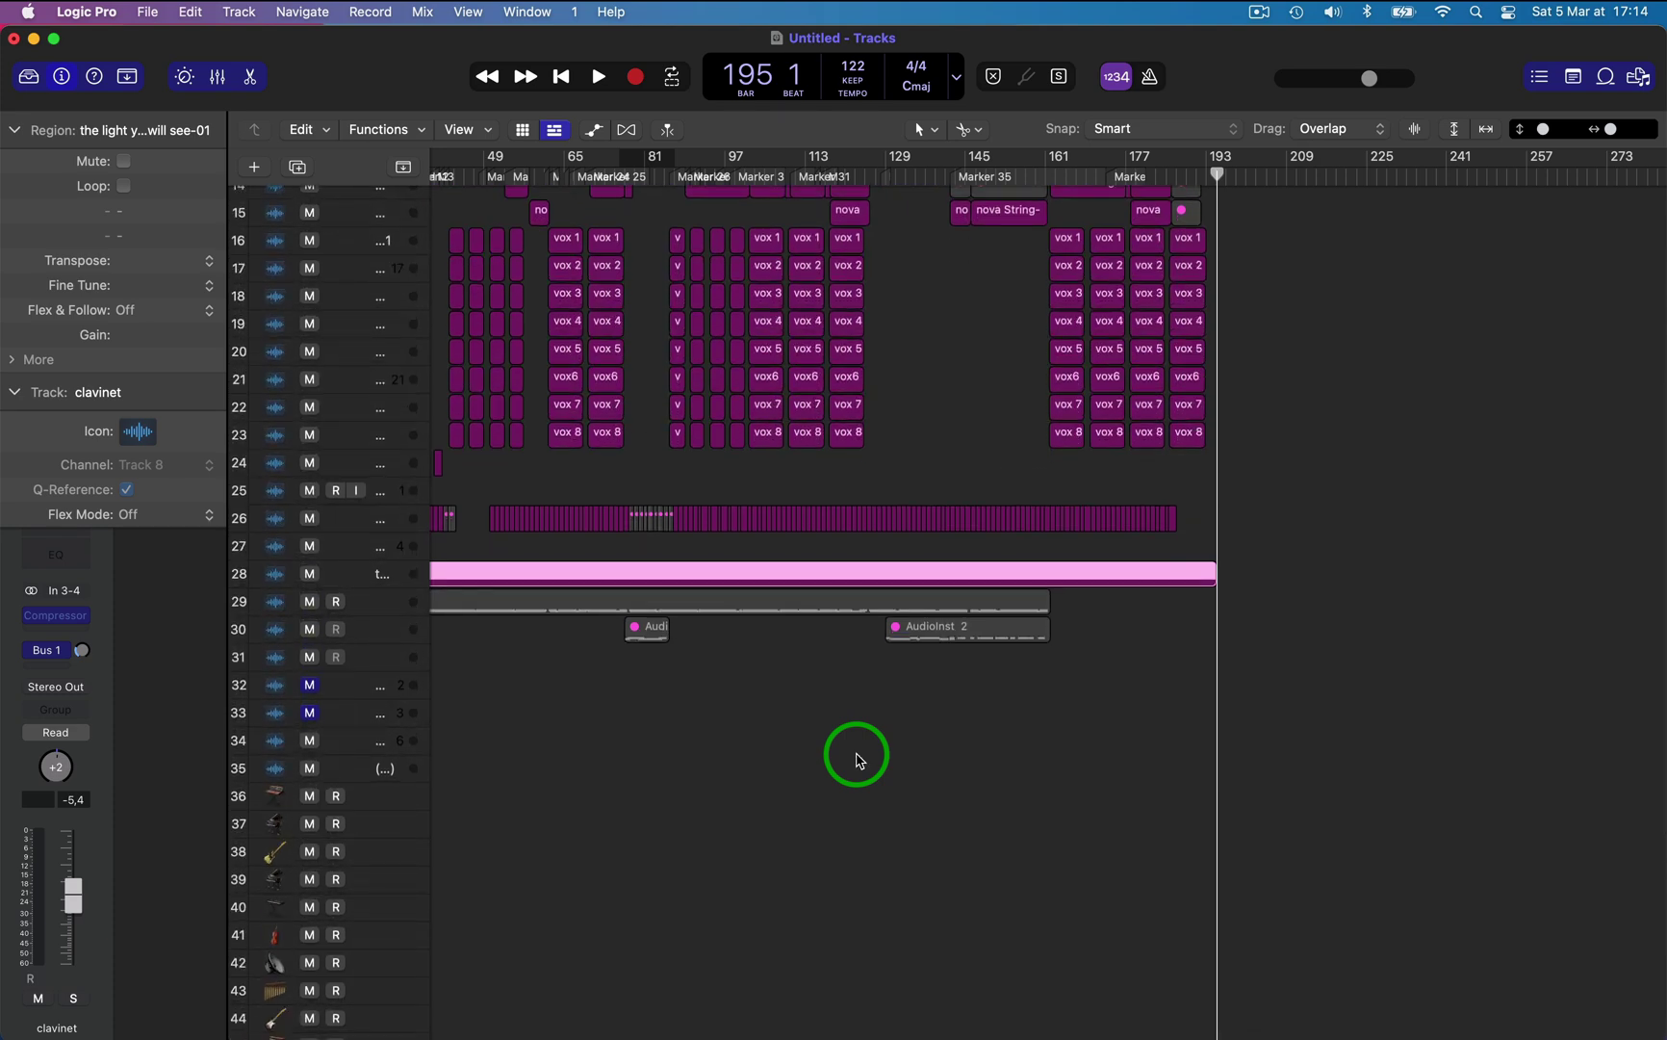
{"action": "scroll", "coordinate": [856, 755], "scroll_direction": "up", "scroll_amount": 10}
{"action": "scroll", "coordinate": [856, 755], "scroll_direction": "left", "scroll_amount": 2}
{"action": "scroll", "coordinate": [858, 760], "scroll_direction": "left", "scroll_amount": 3}
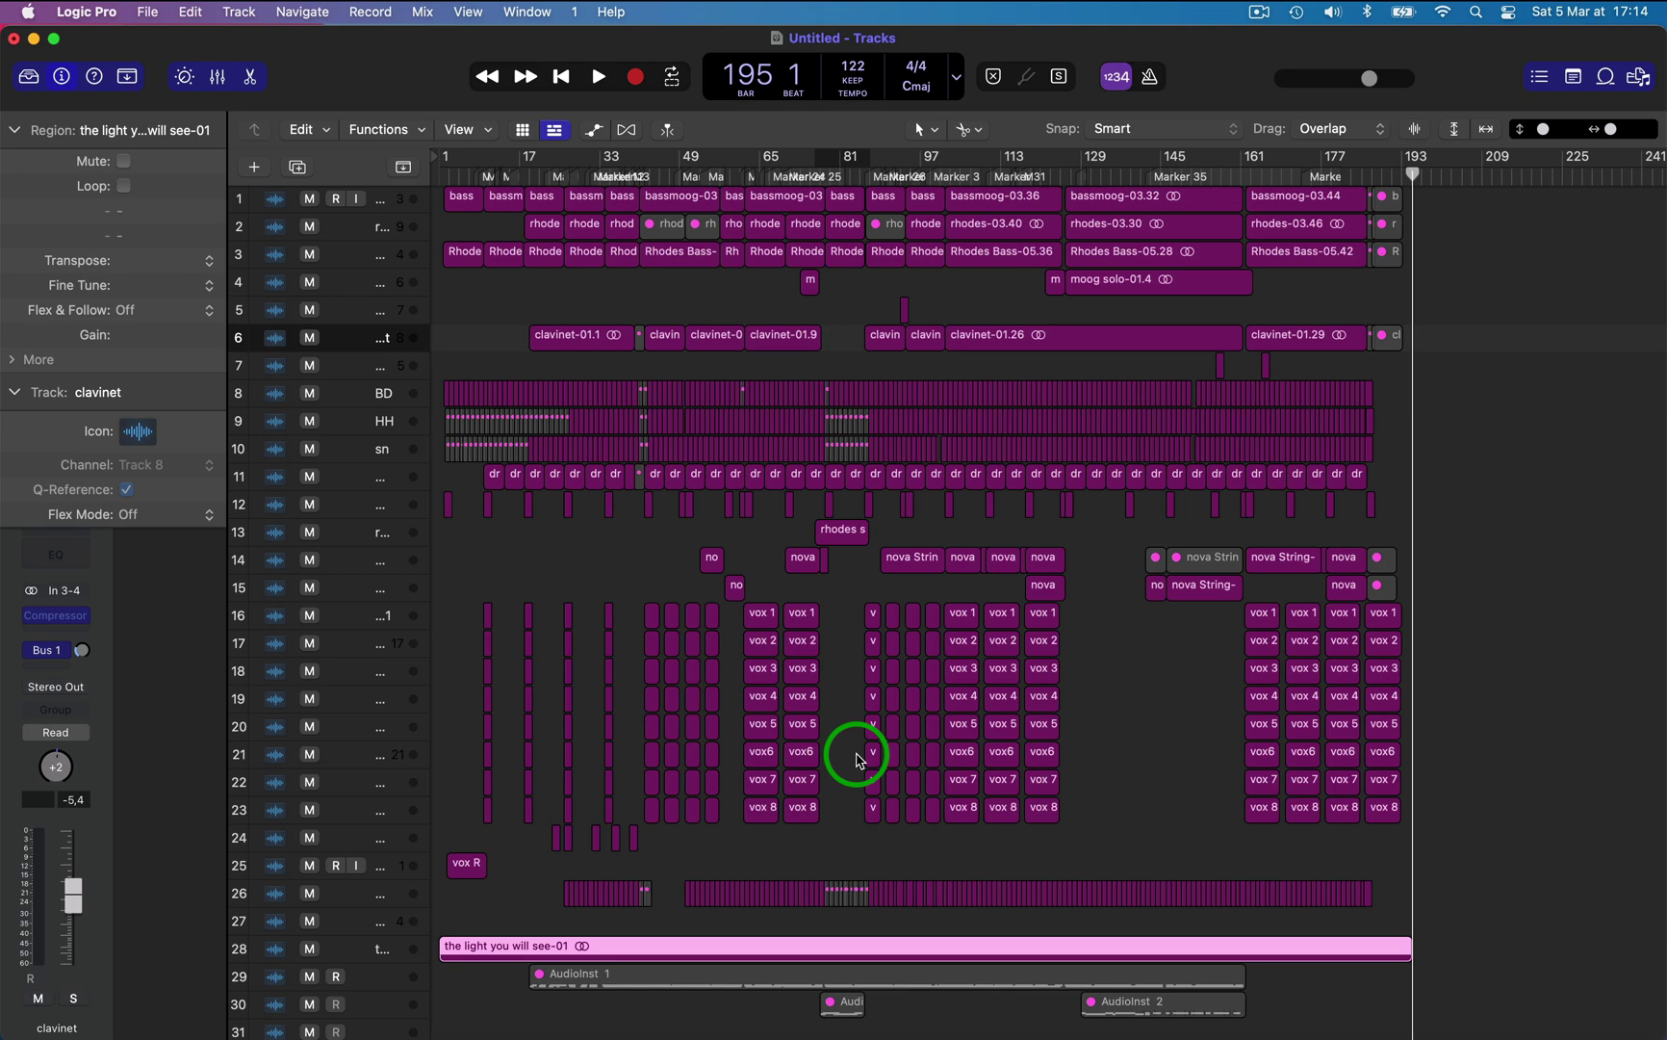
{"action": "scroll", "coordinate": [859, 760], "scroll_direction": "down", "scroll_amount": 1}
{"action": "scroll", "coordinate": [857, 755], "scroll_direction": "right", "scroll_amount": 2}
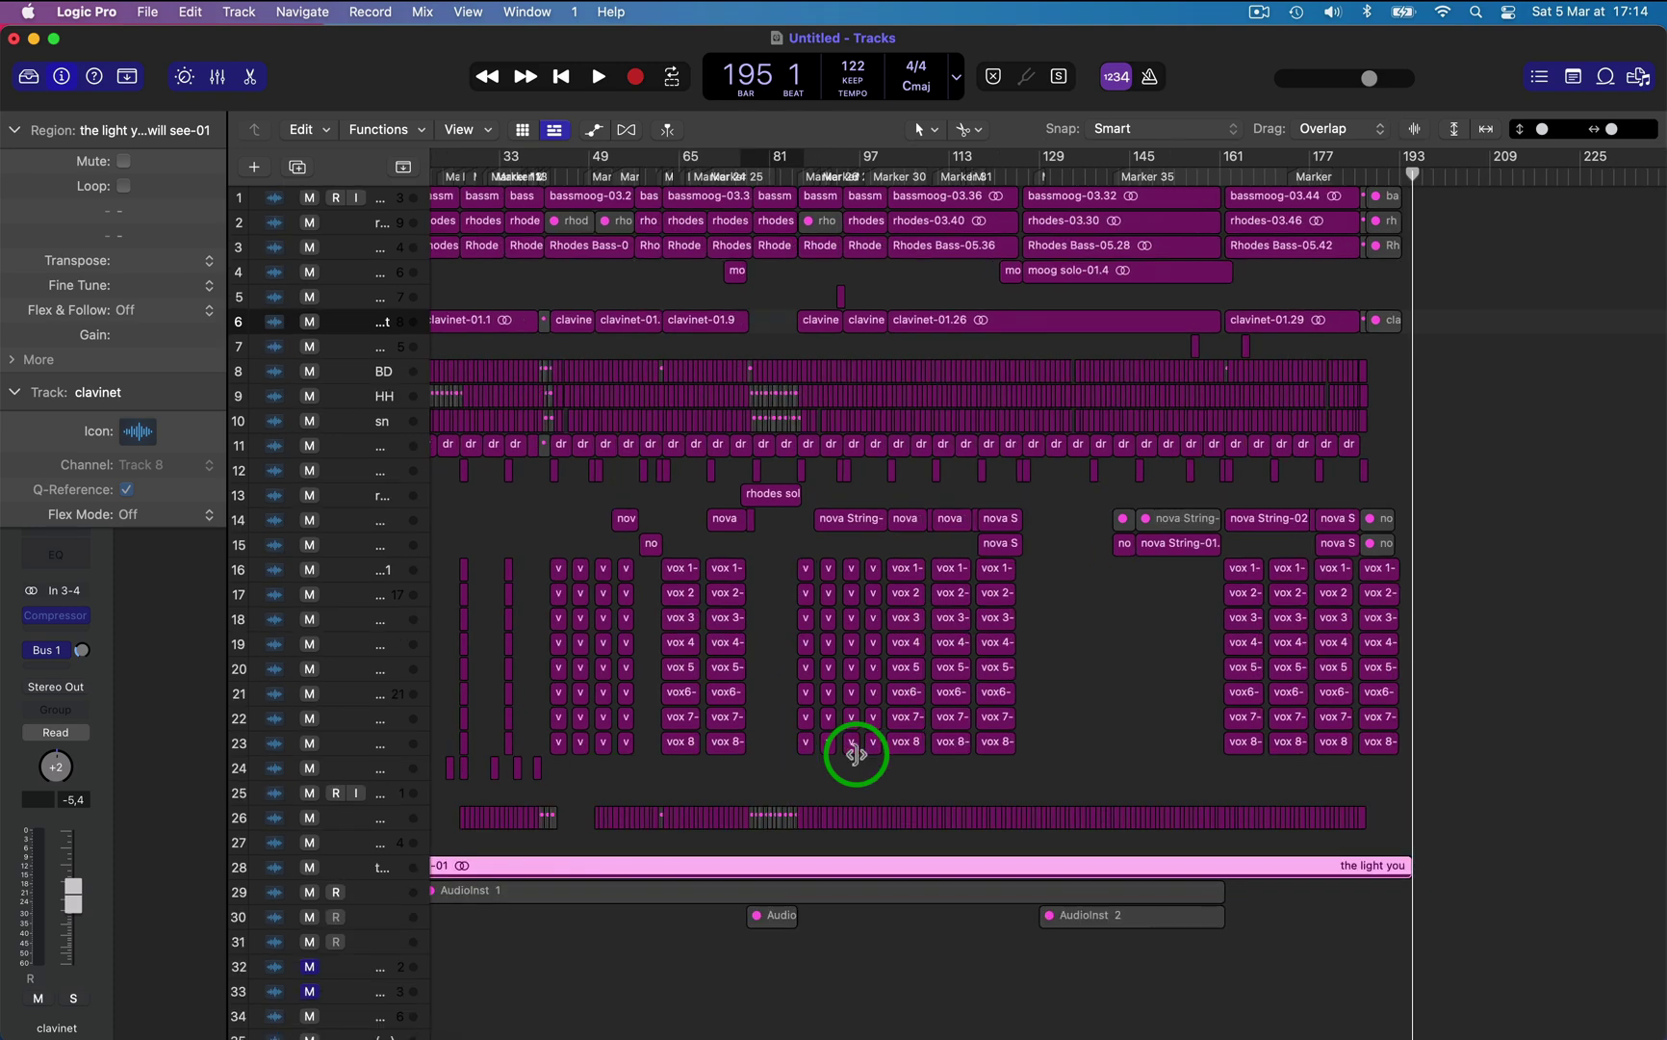
{"action": "left_click", "coordinate": [360, 226]}
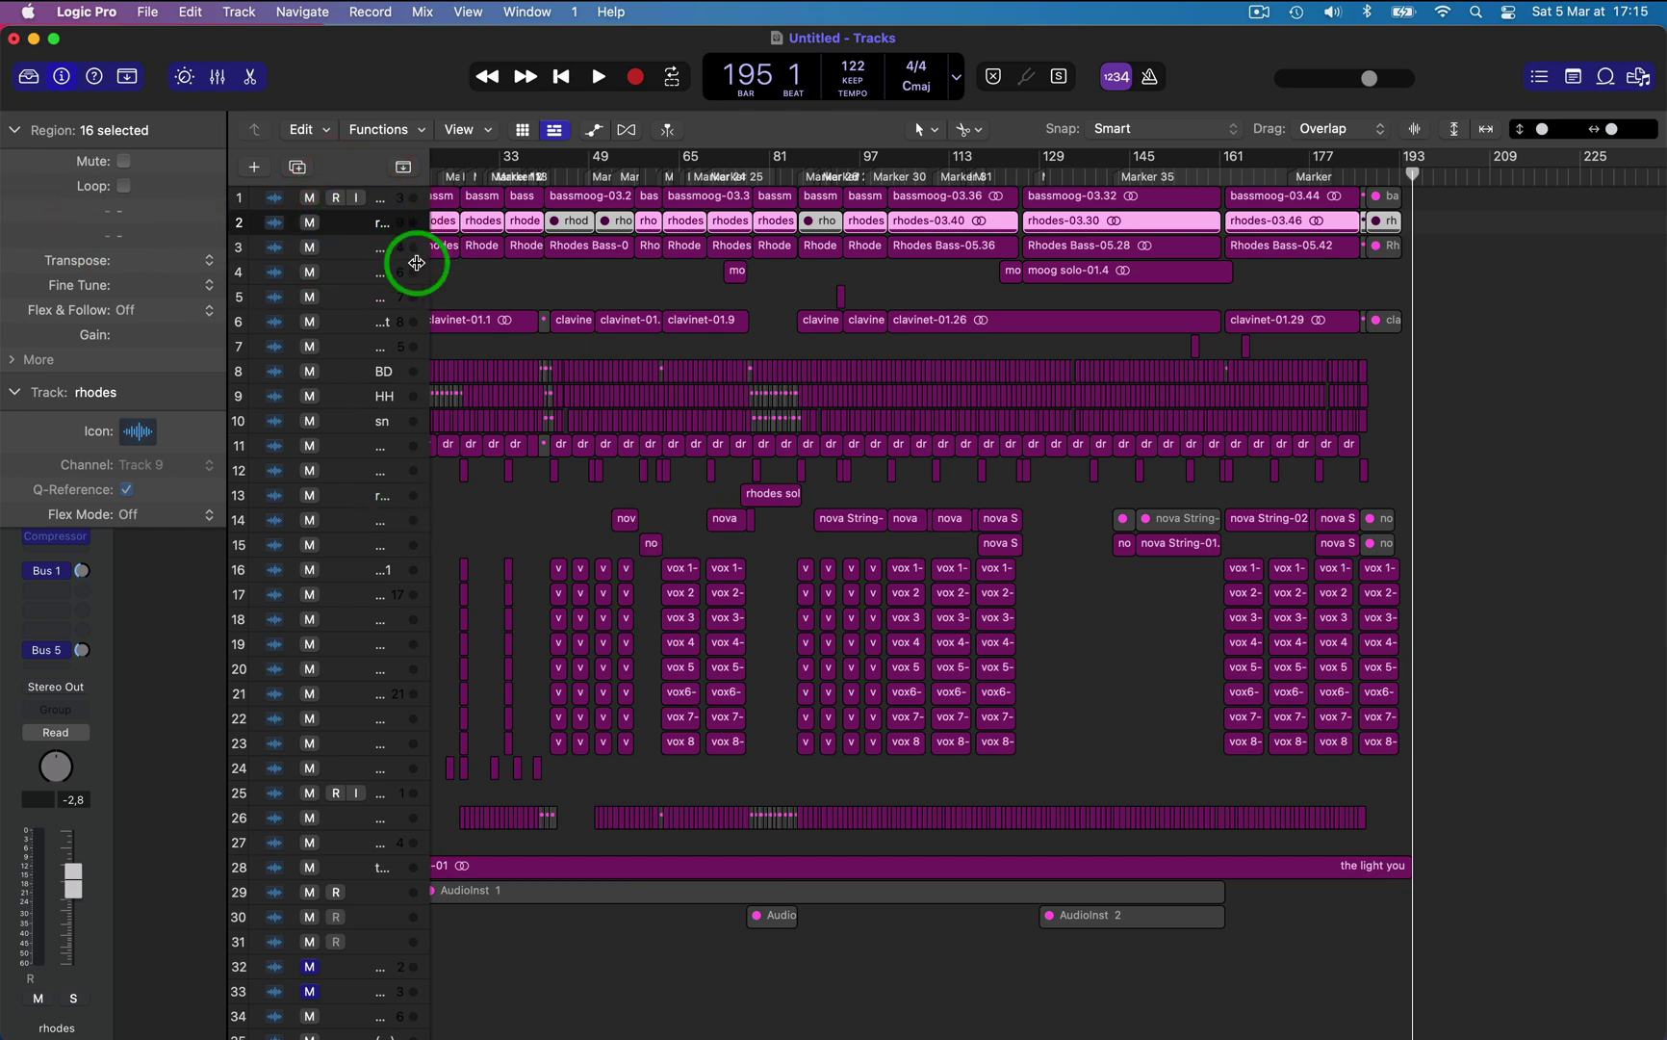
{"action": "scroll", "coordinate": [663, 364], "scroll_direction": "left", "scroll_amount": 5}
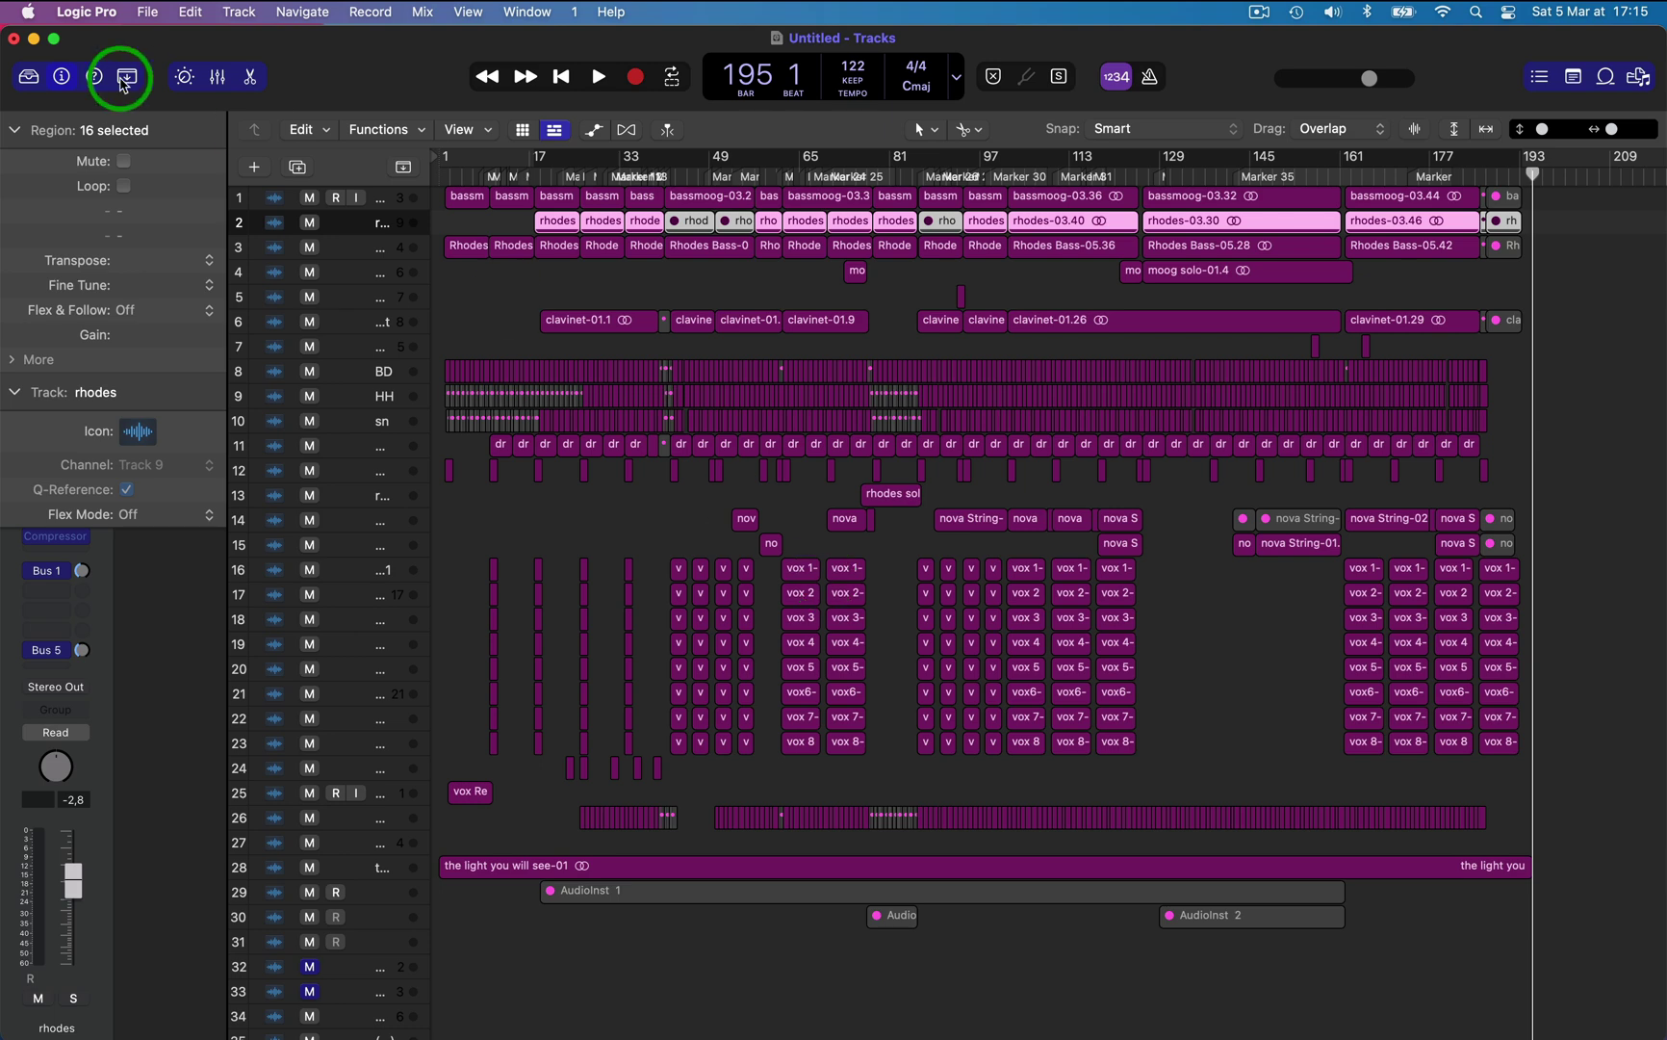
In Display preferences' Tracks tab, set Region Color to Individual
{"action": "left_click", "coordinate": [88, 14]}
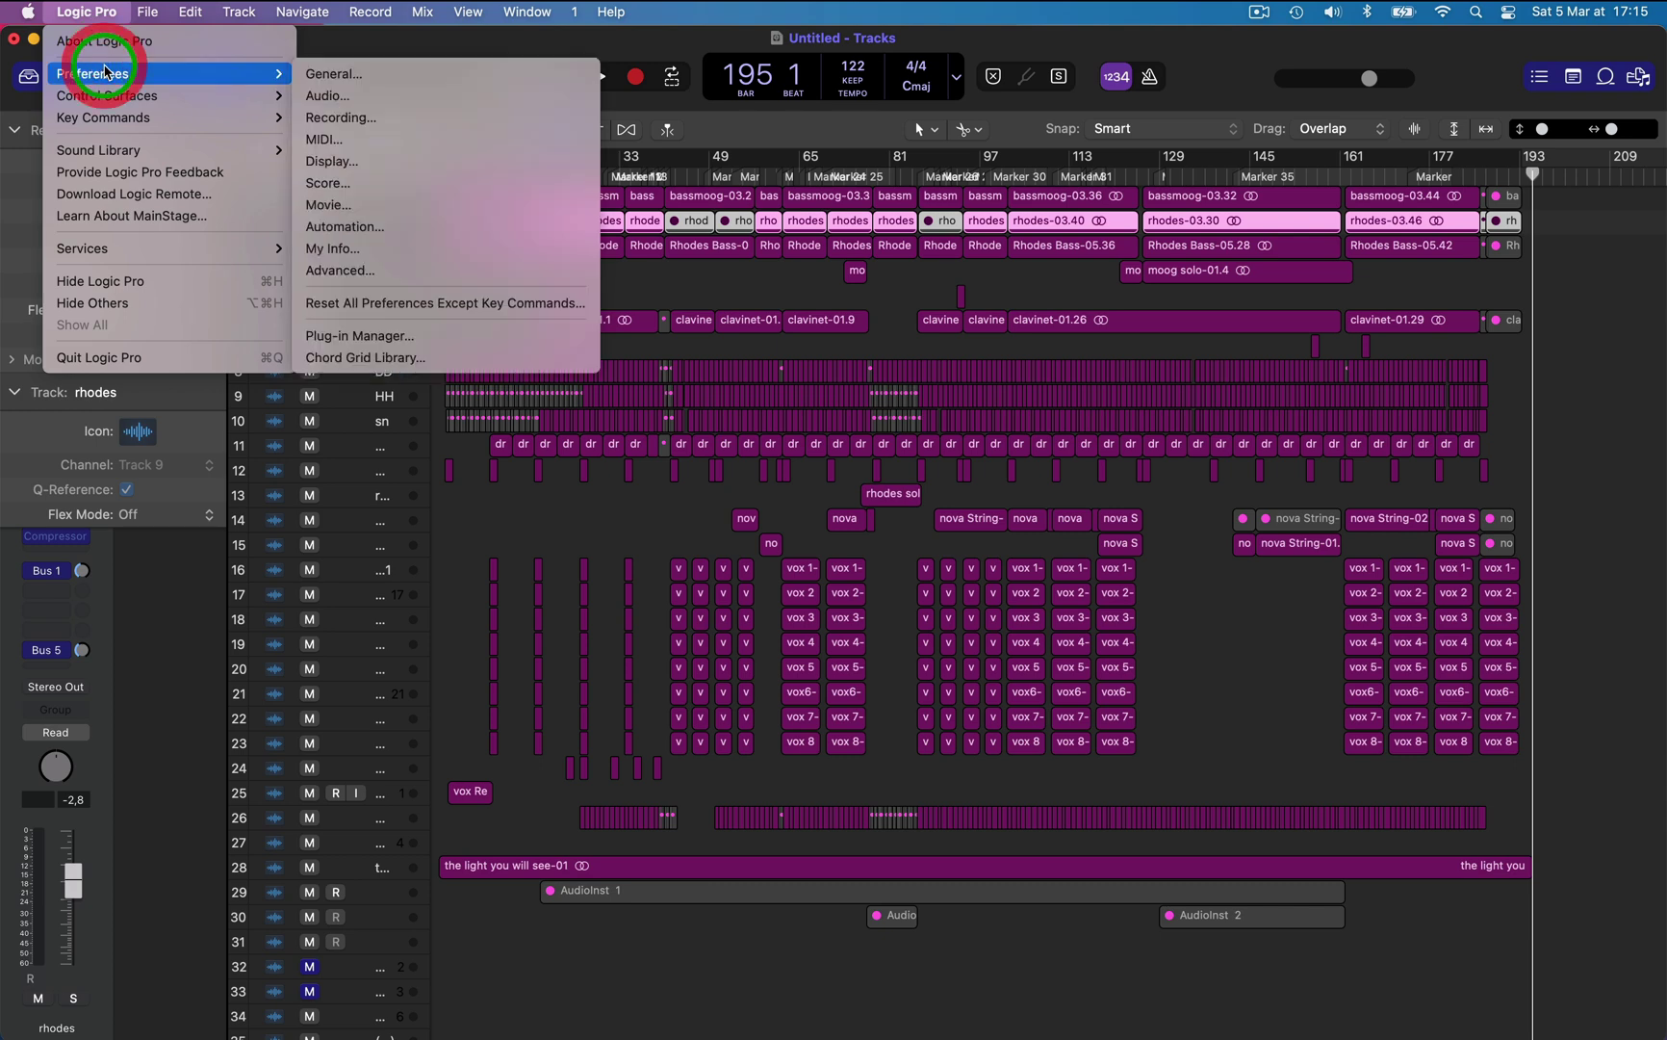
{"action": "mouse_move", "coordinate": [252, 94]}
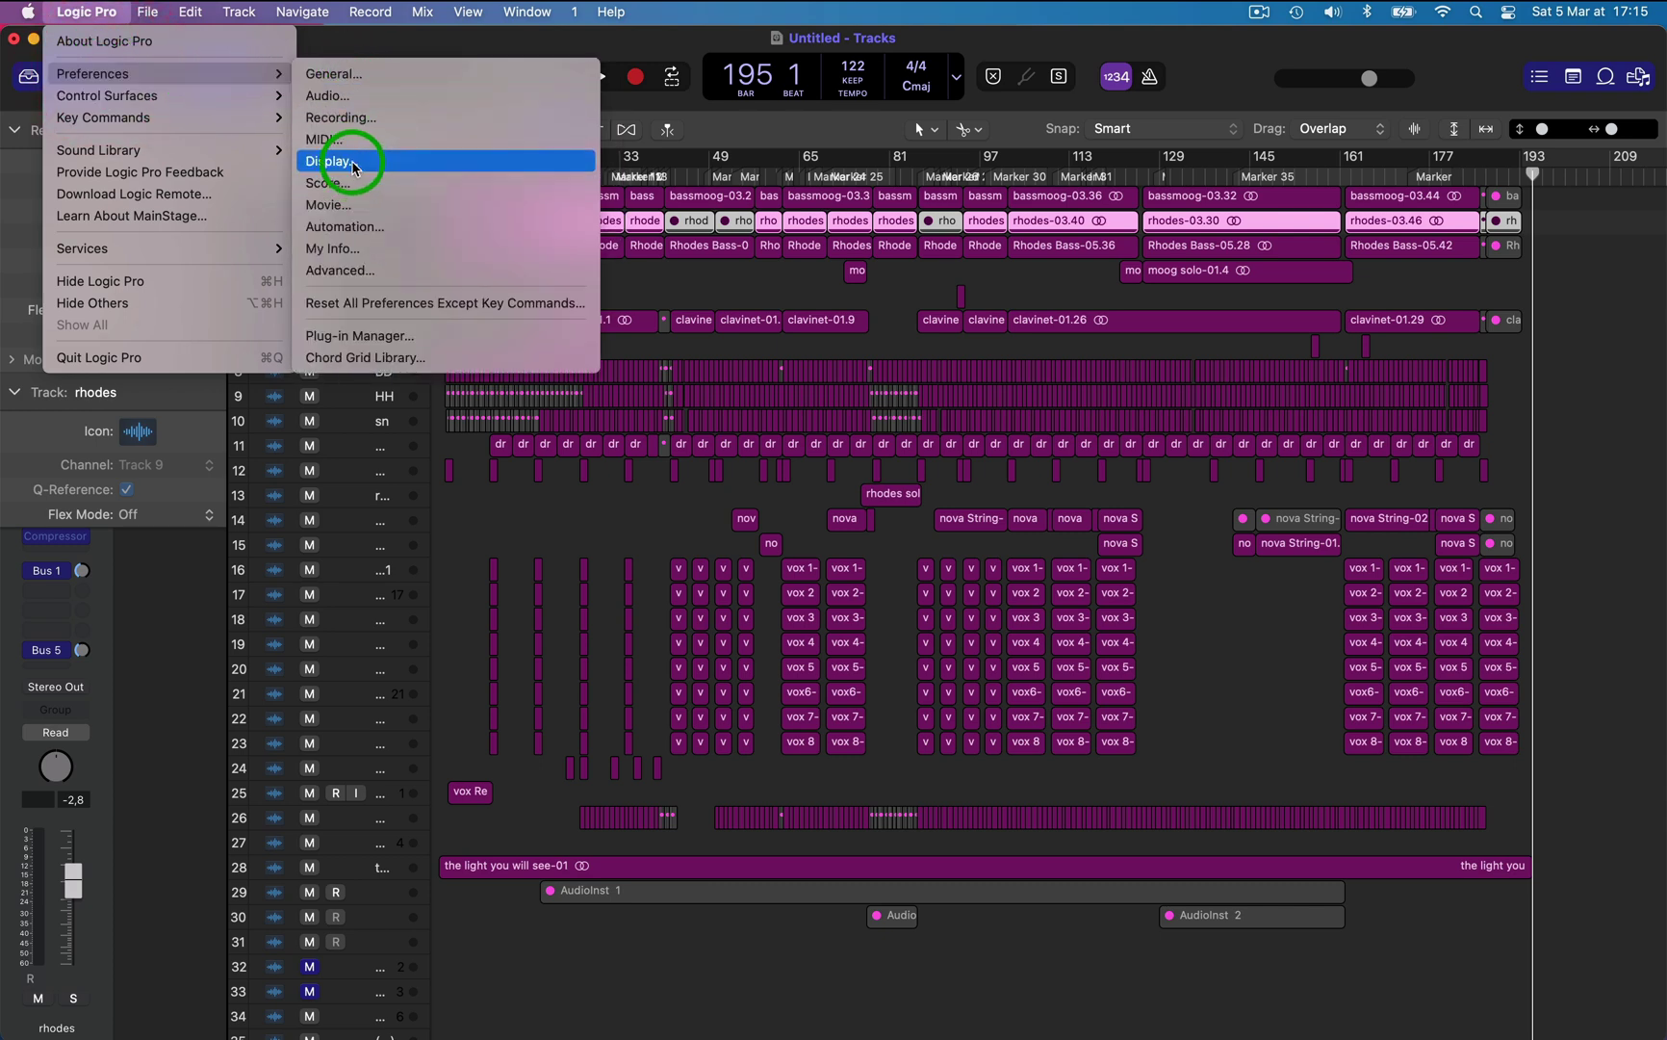
{"action": "left_click", "coordinate": [349, 161]}
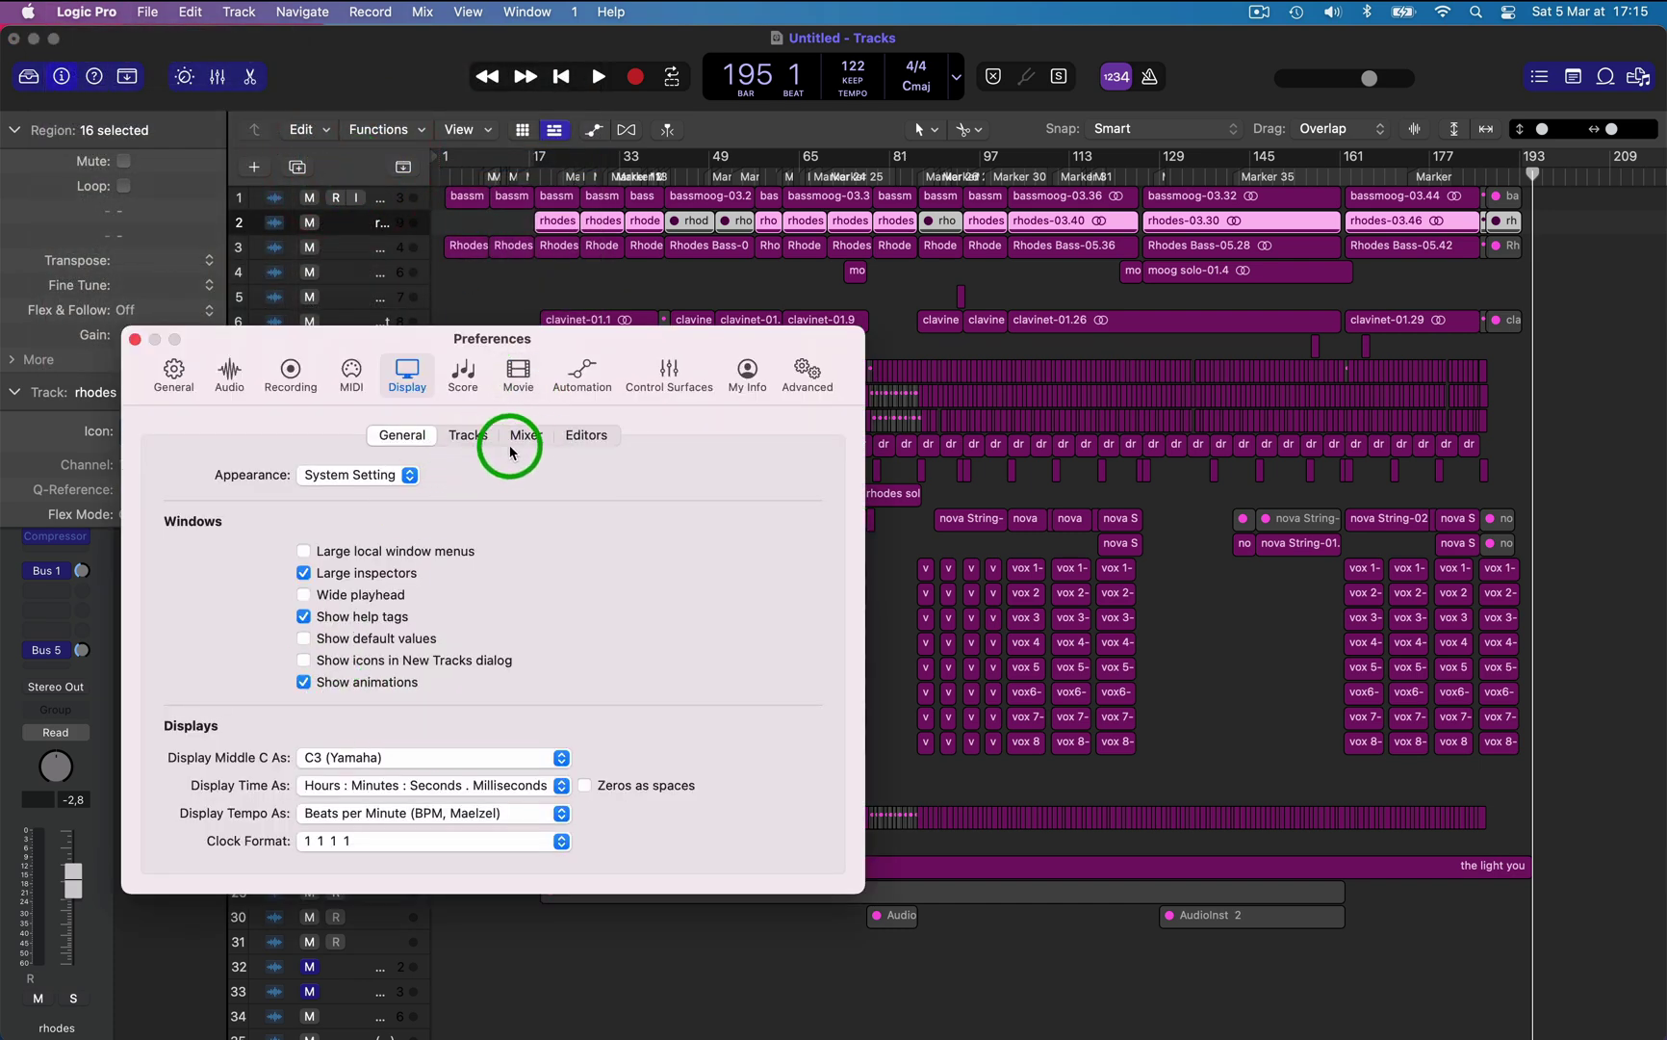
{"action": "left_click", "coordinate": [471, 438]}
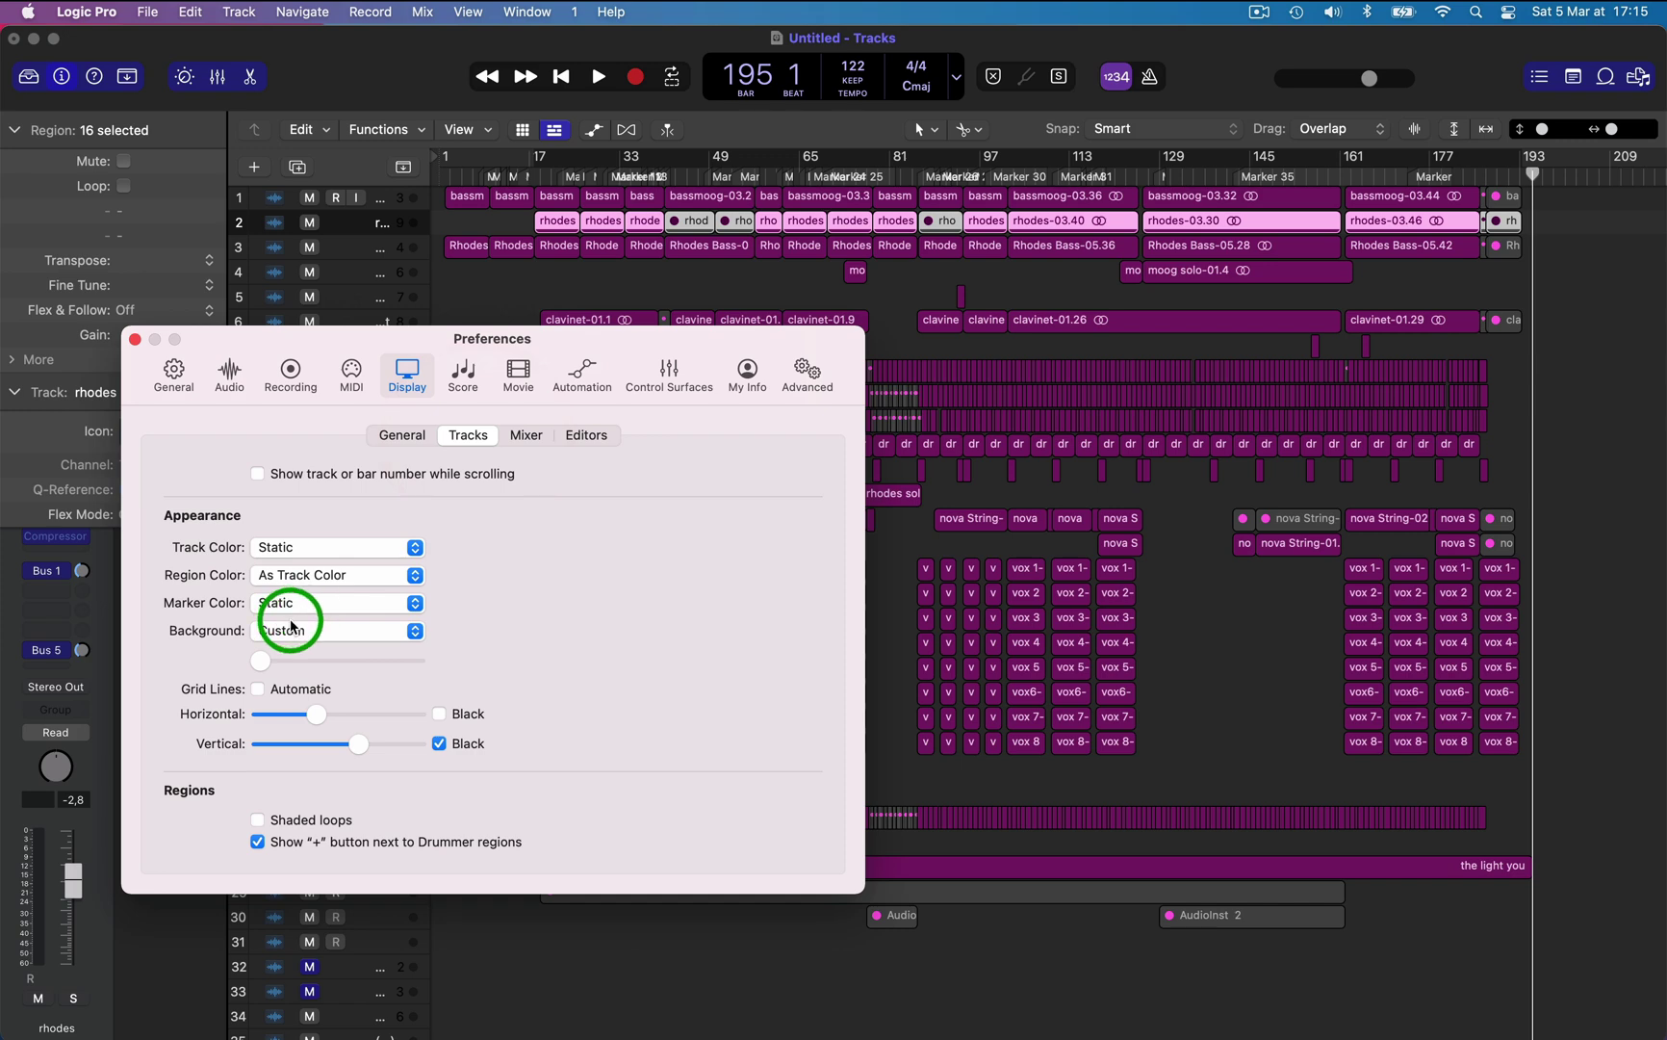
{"action": "left_click", "coordinate": [414, 578]}
{"action": "left_click", "coordinate": [351, 601]}
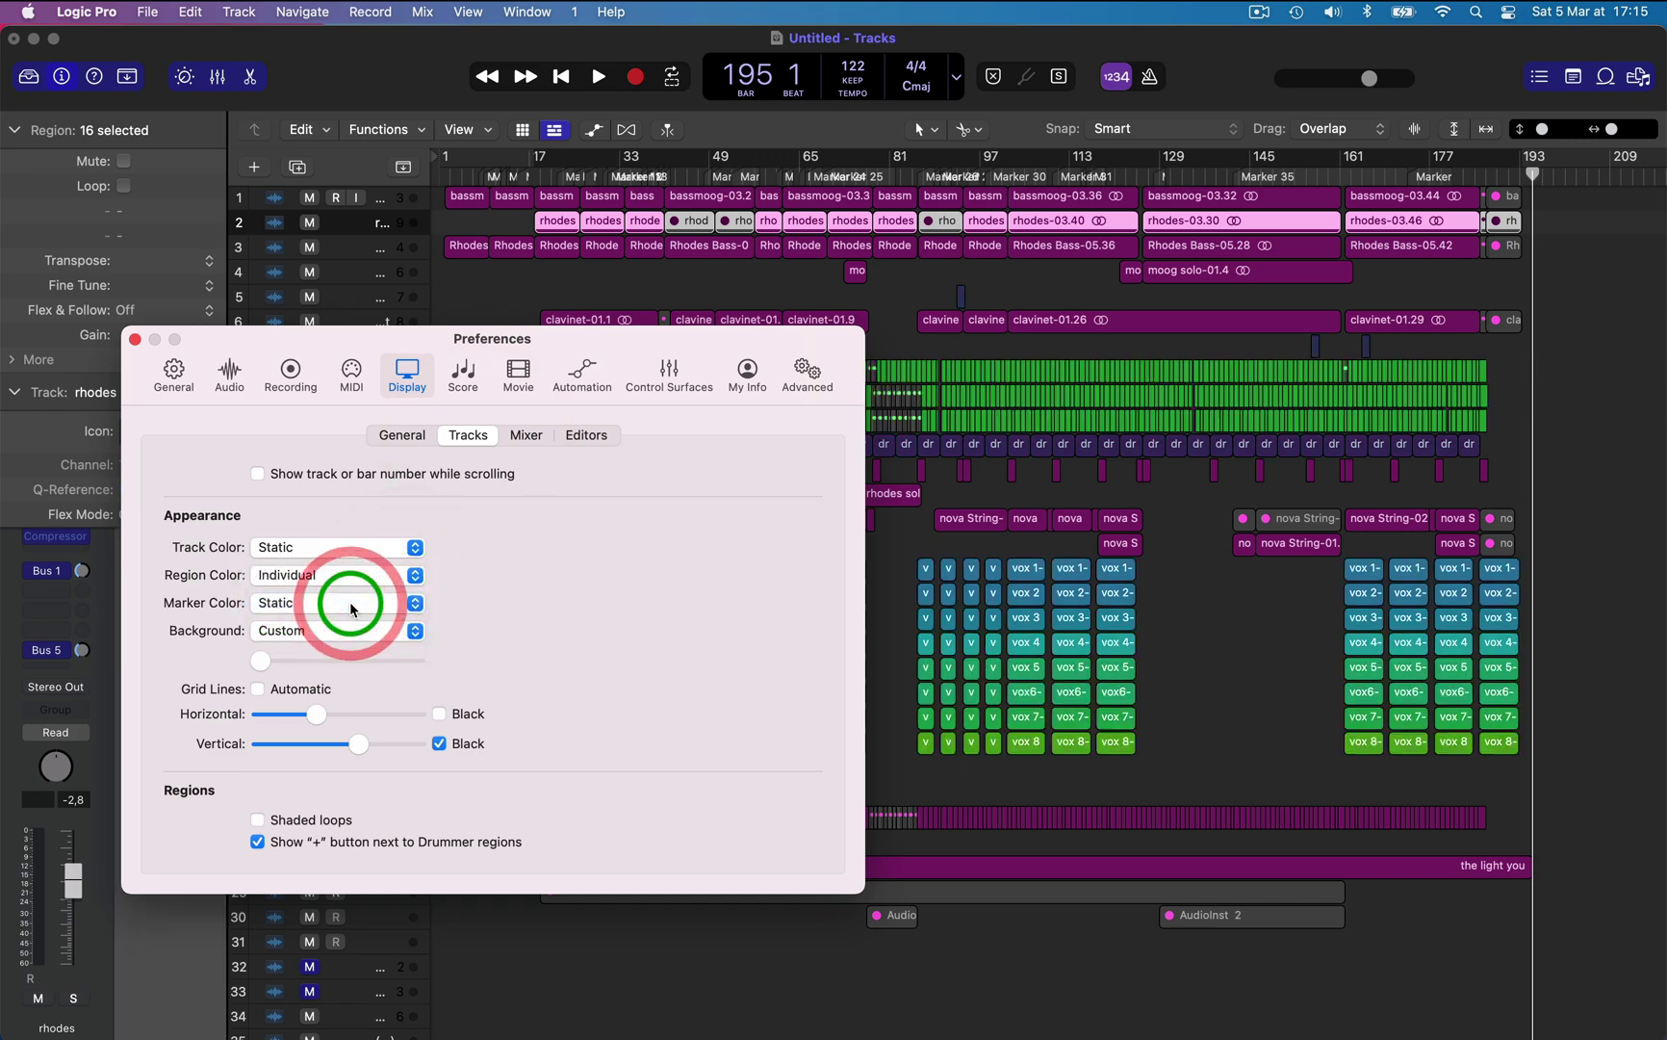
Close Preferences, adjust track lane height, and deselect all regions
{"action": "left_click", "coordinate": [135, 340]}
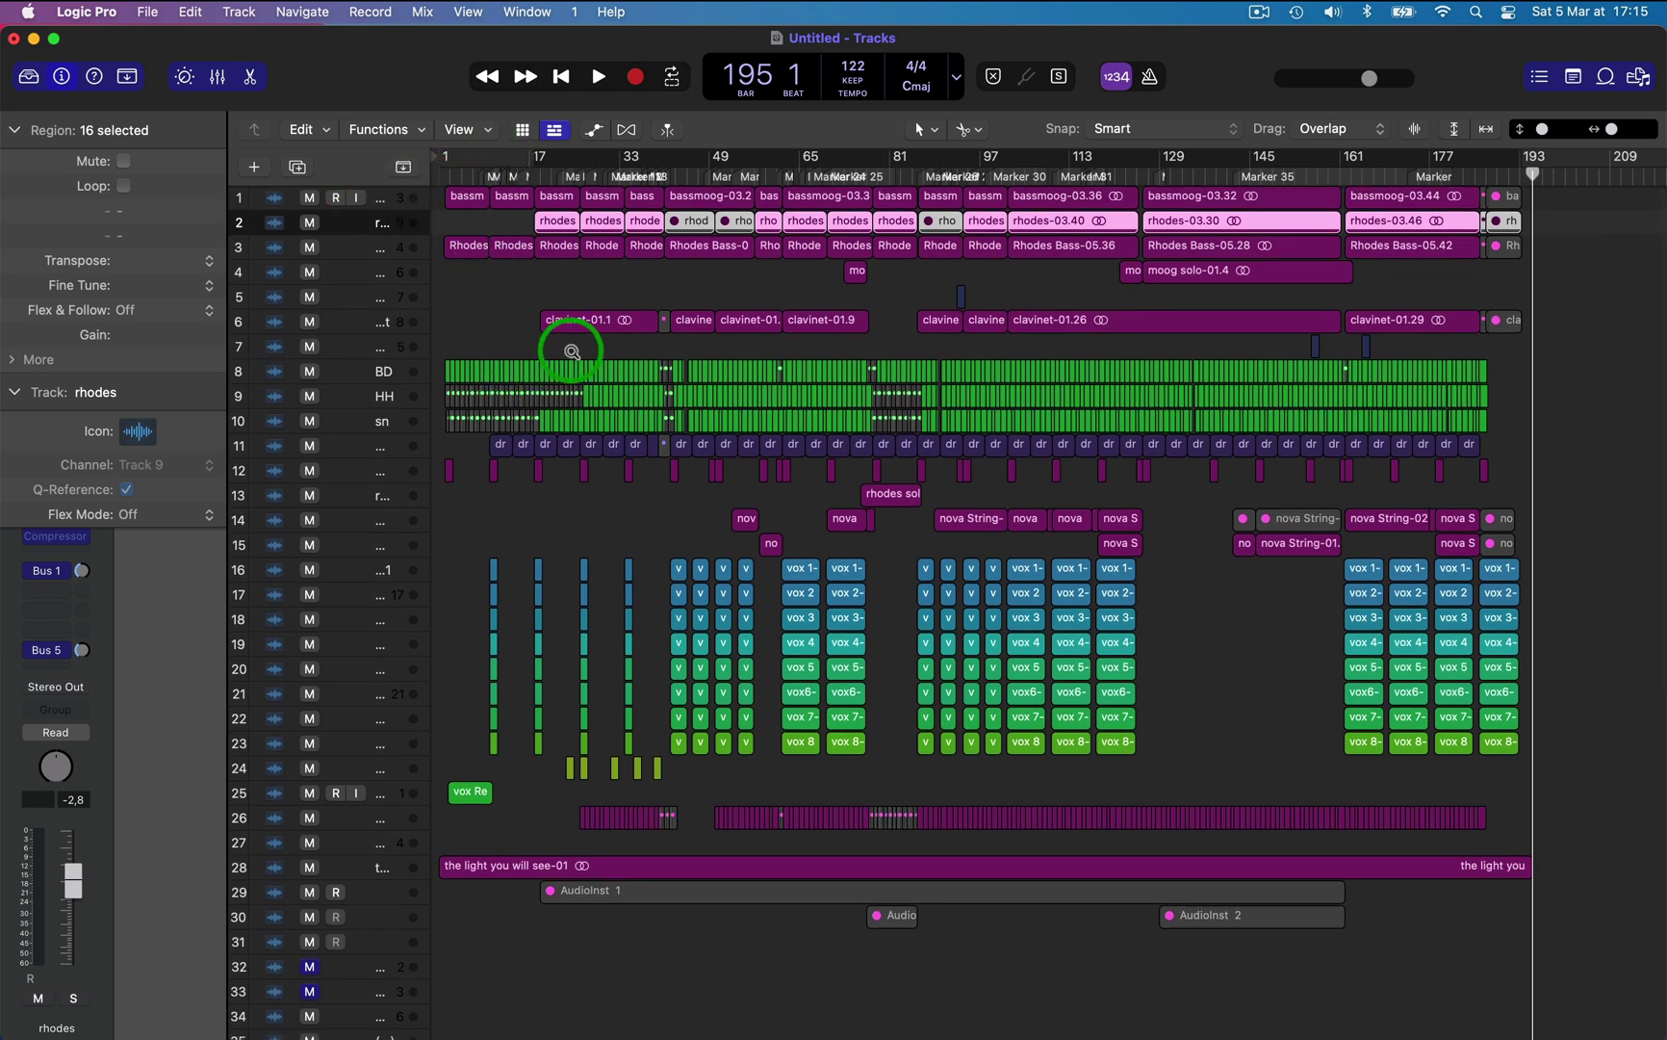
{"action": "key", "text": "super+Down"}
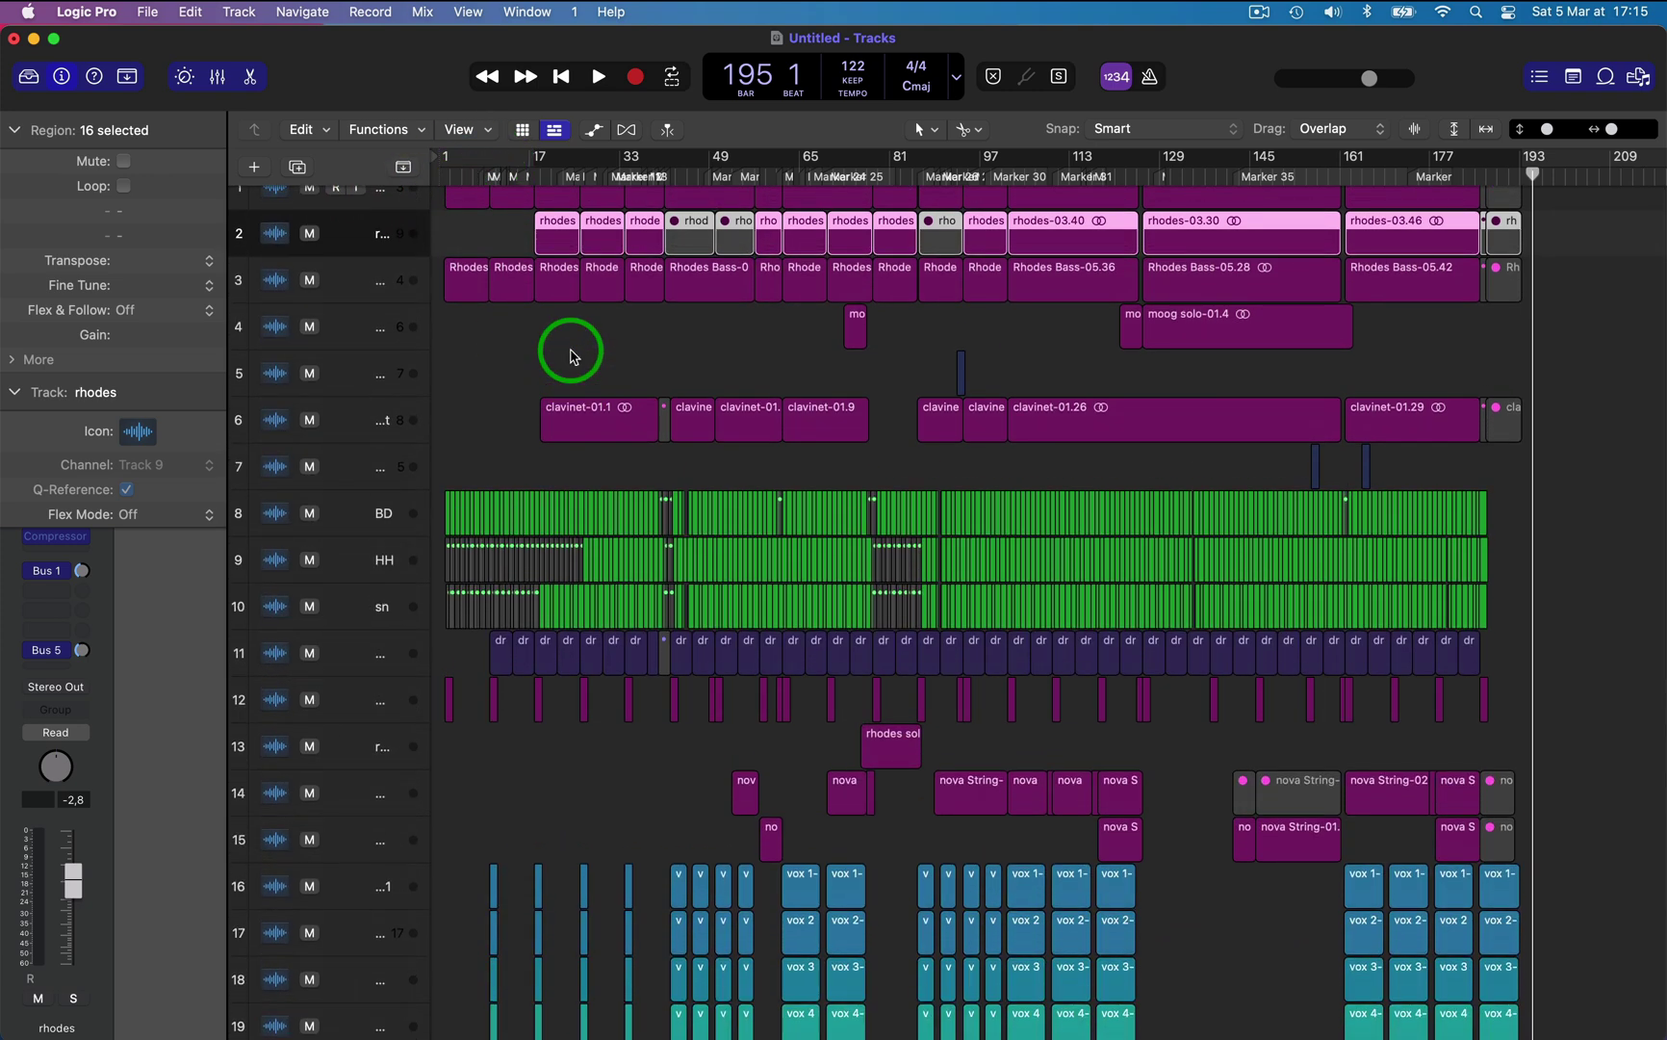
{"action": "key", "text": "super+Up"}
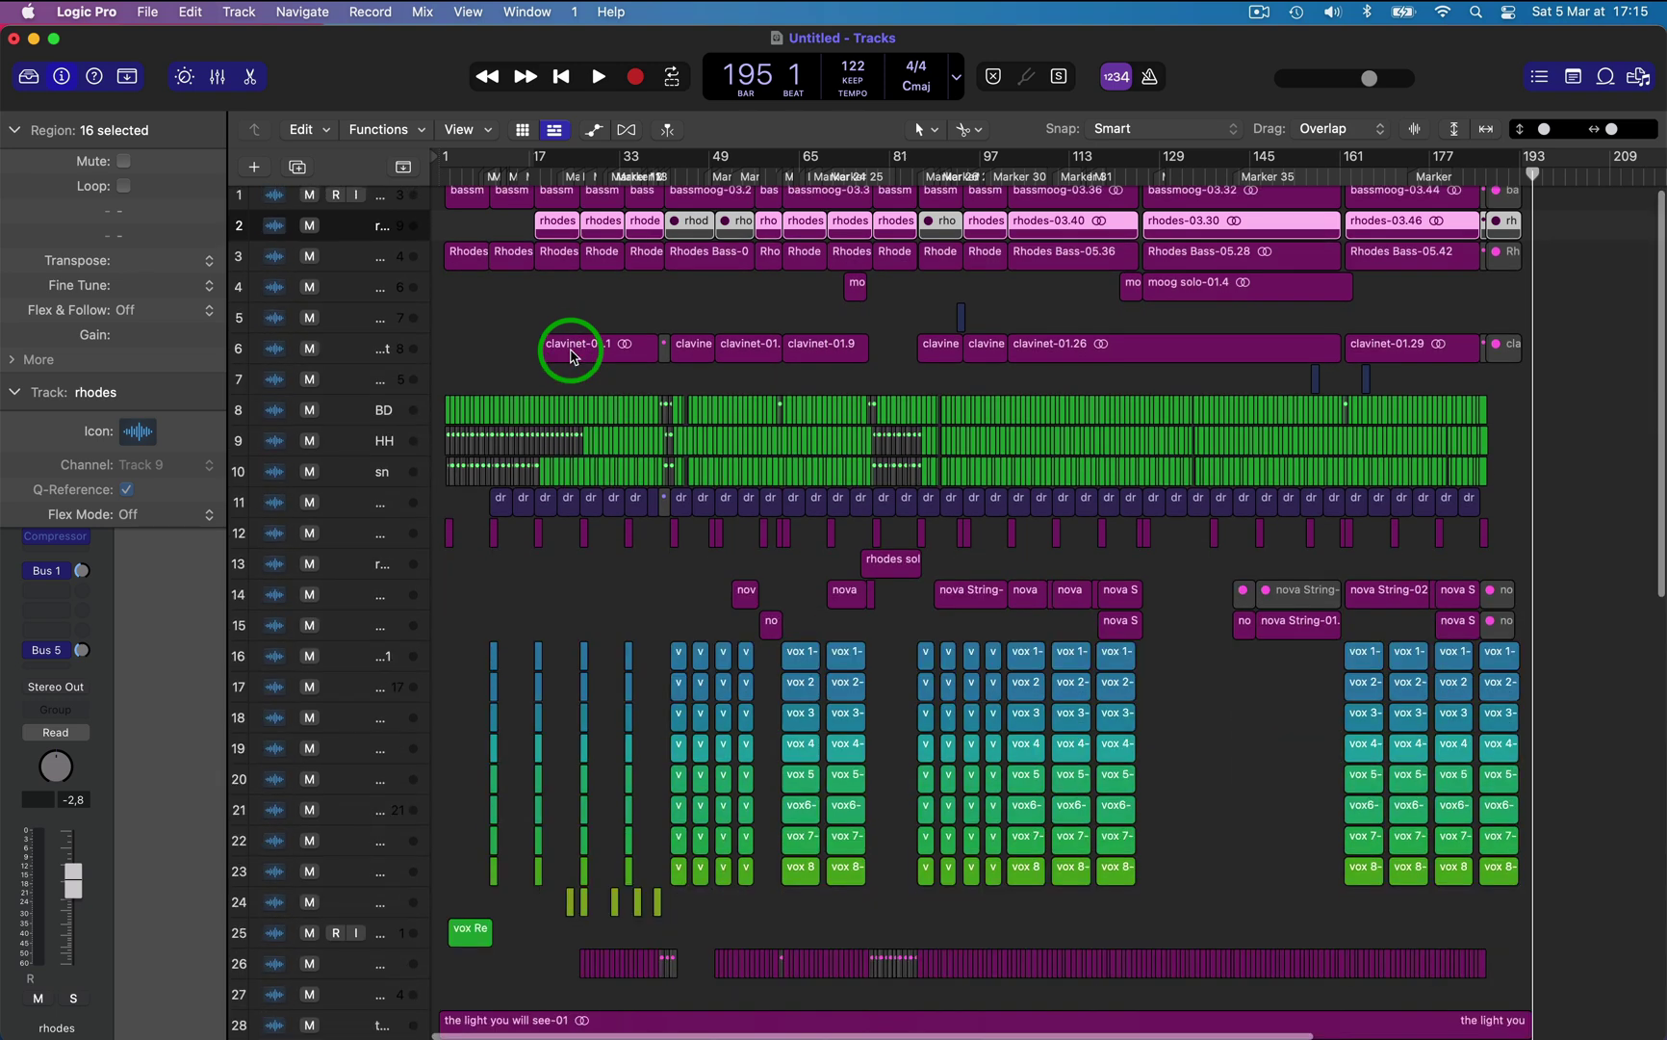
{"action": "scroll", "coordinate": [572, 356], "scroll_direction": "down", "scroll_amount": 4}
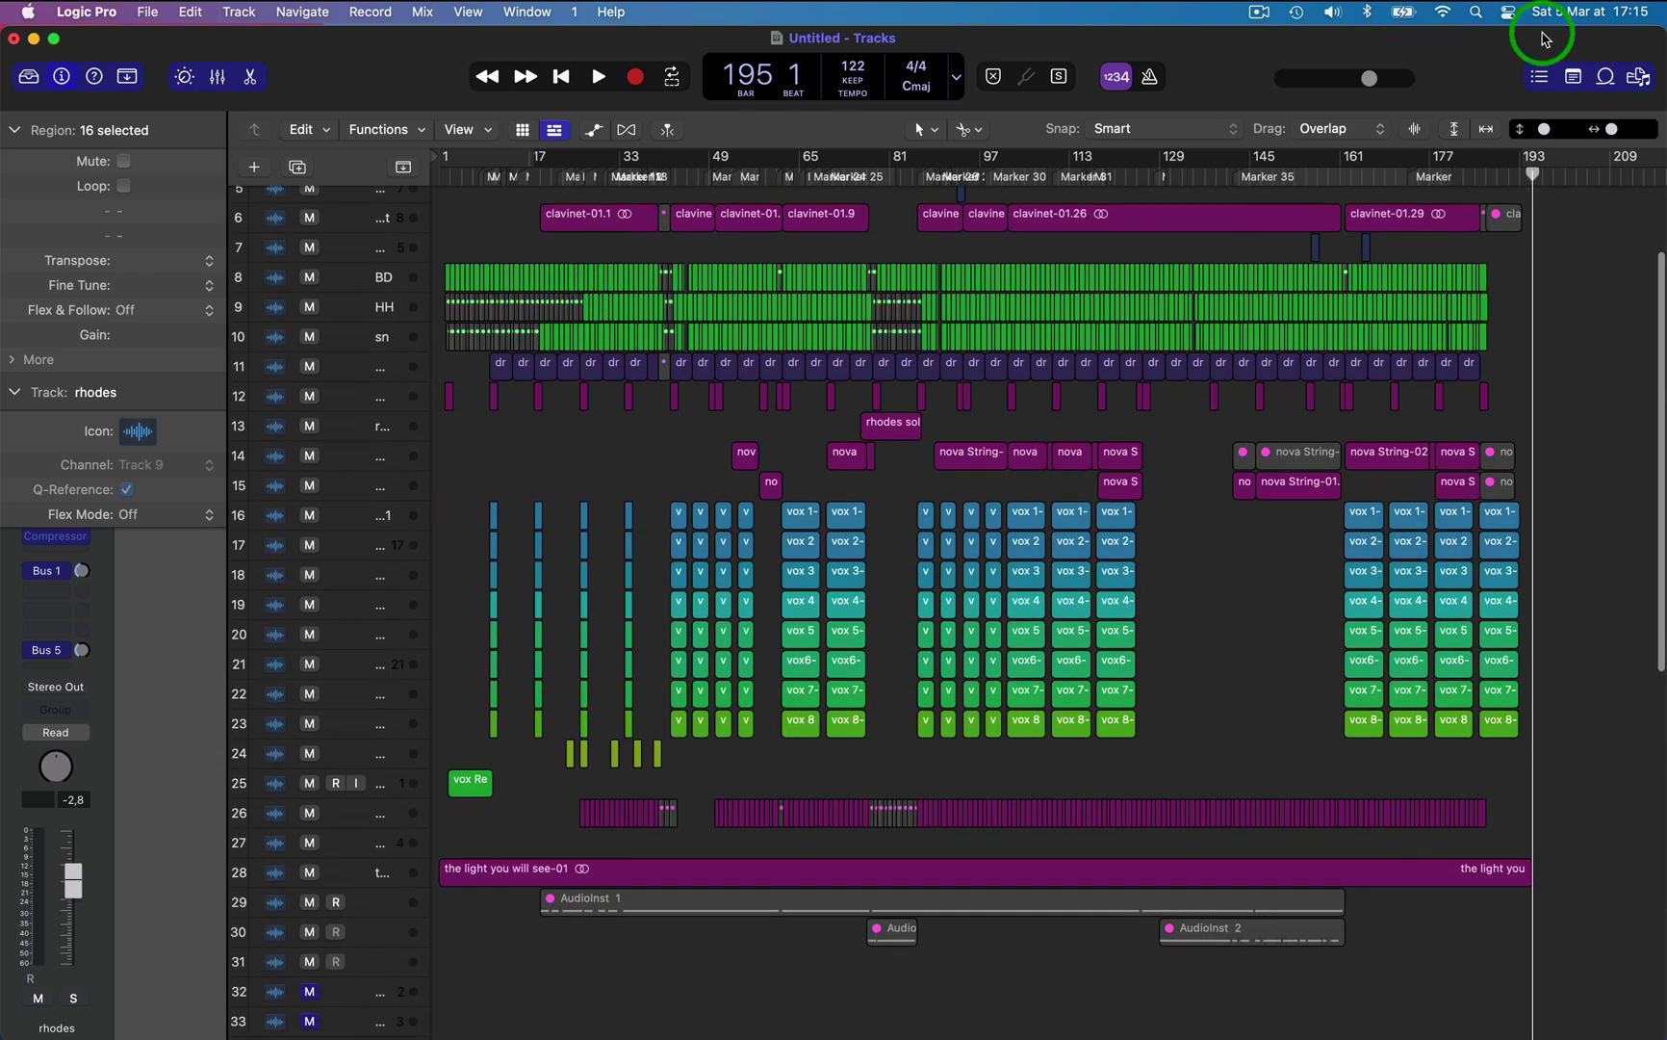
{"action": "left_click", "coordinate": [1625, 314]}
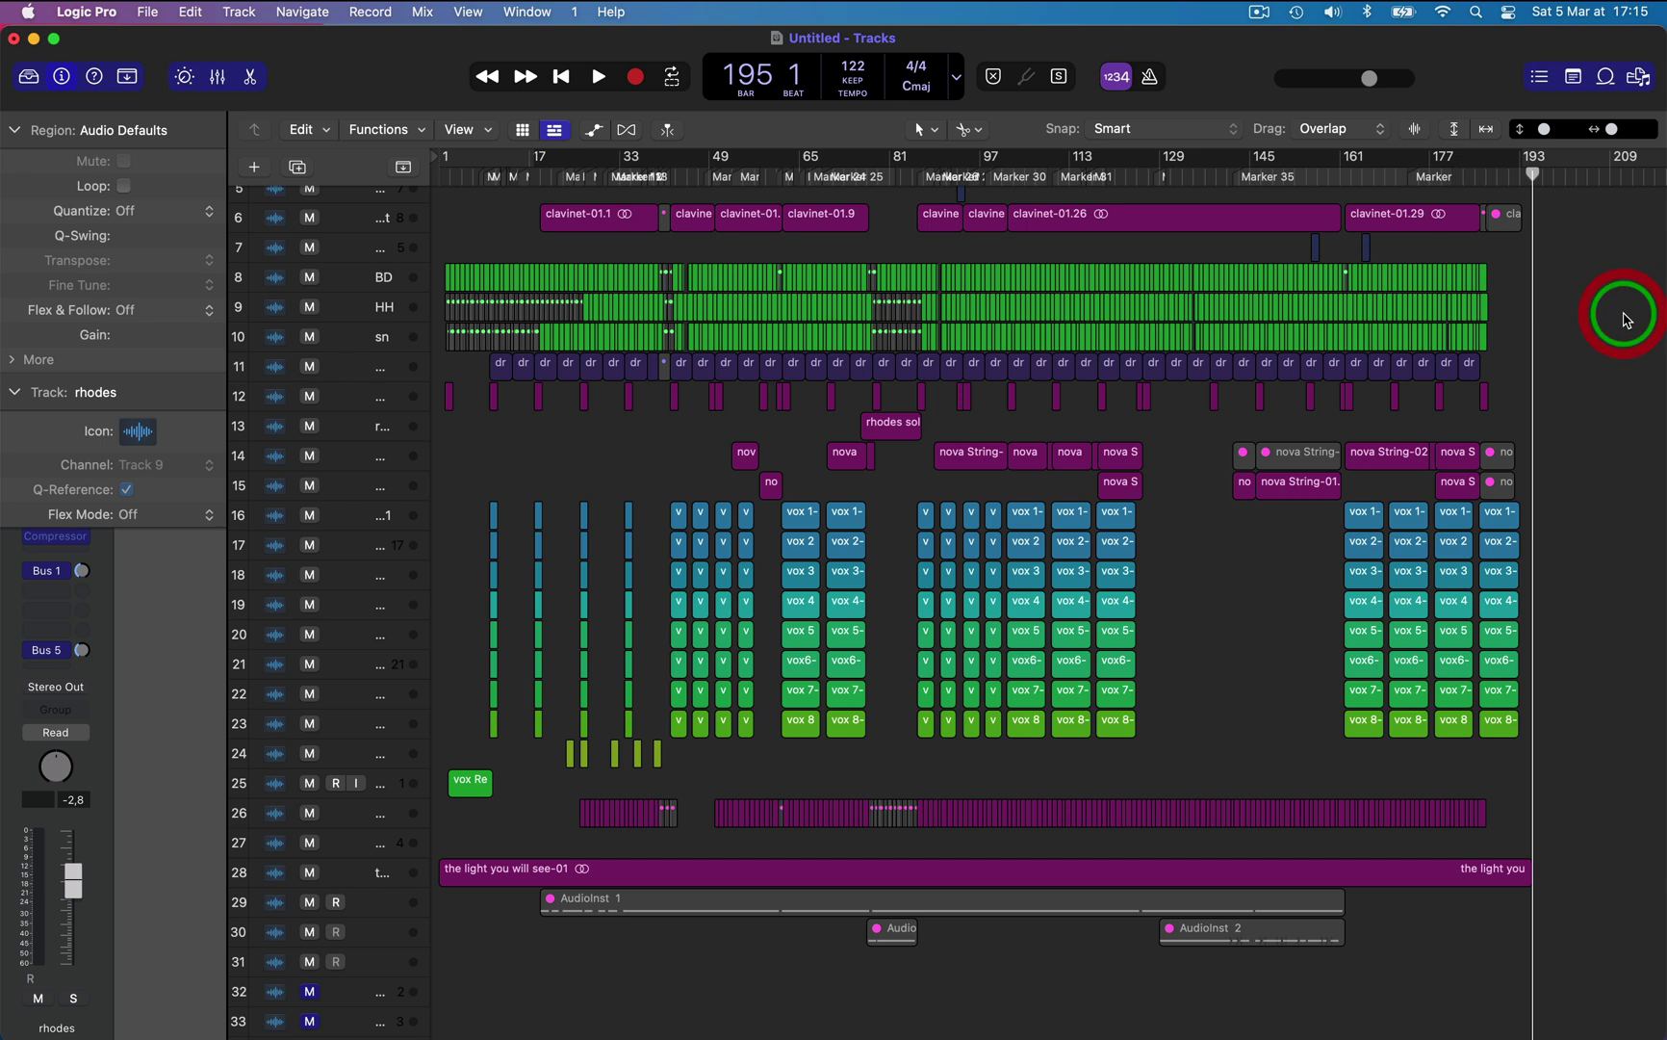
Show the Project Audio browser listing the project's audio files beside the tracks
{"action": "left_click", "coordinate": [1545, 85]}
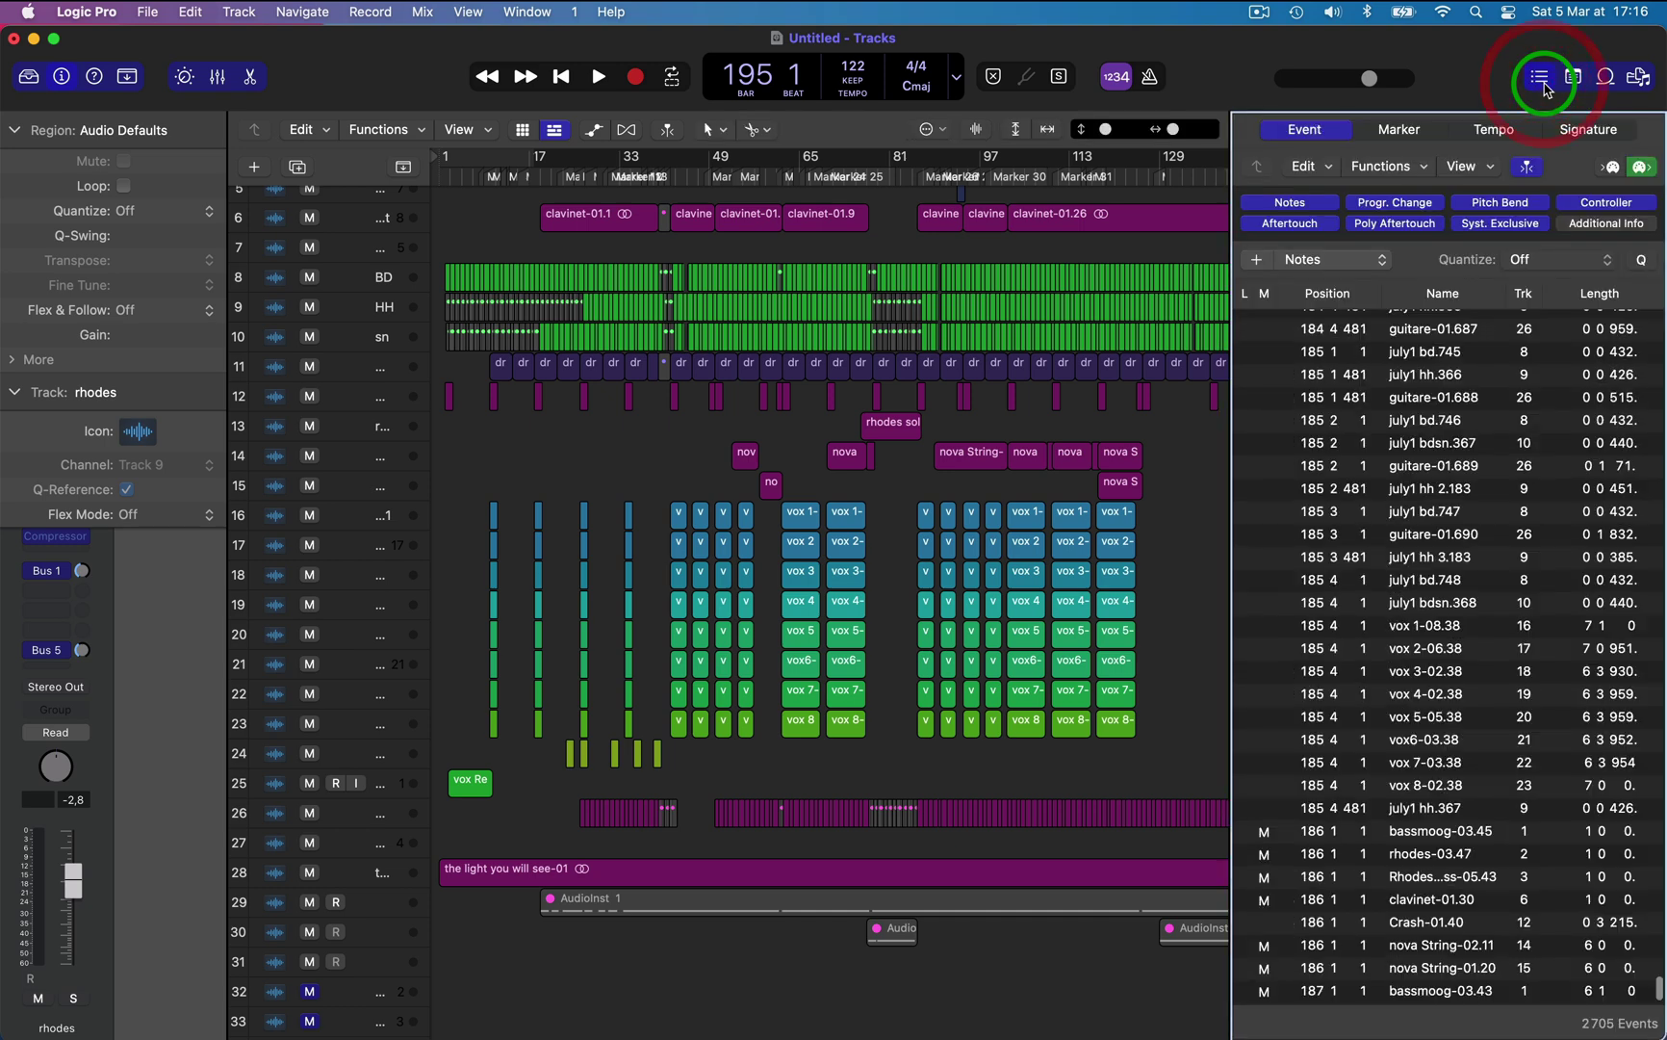
{"action": "left_click", "coordinate": [1641, 83]}
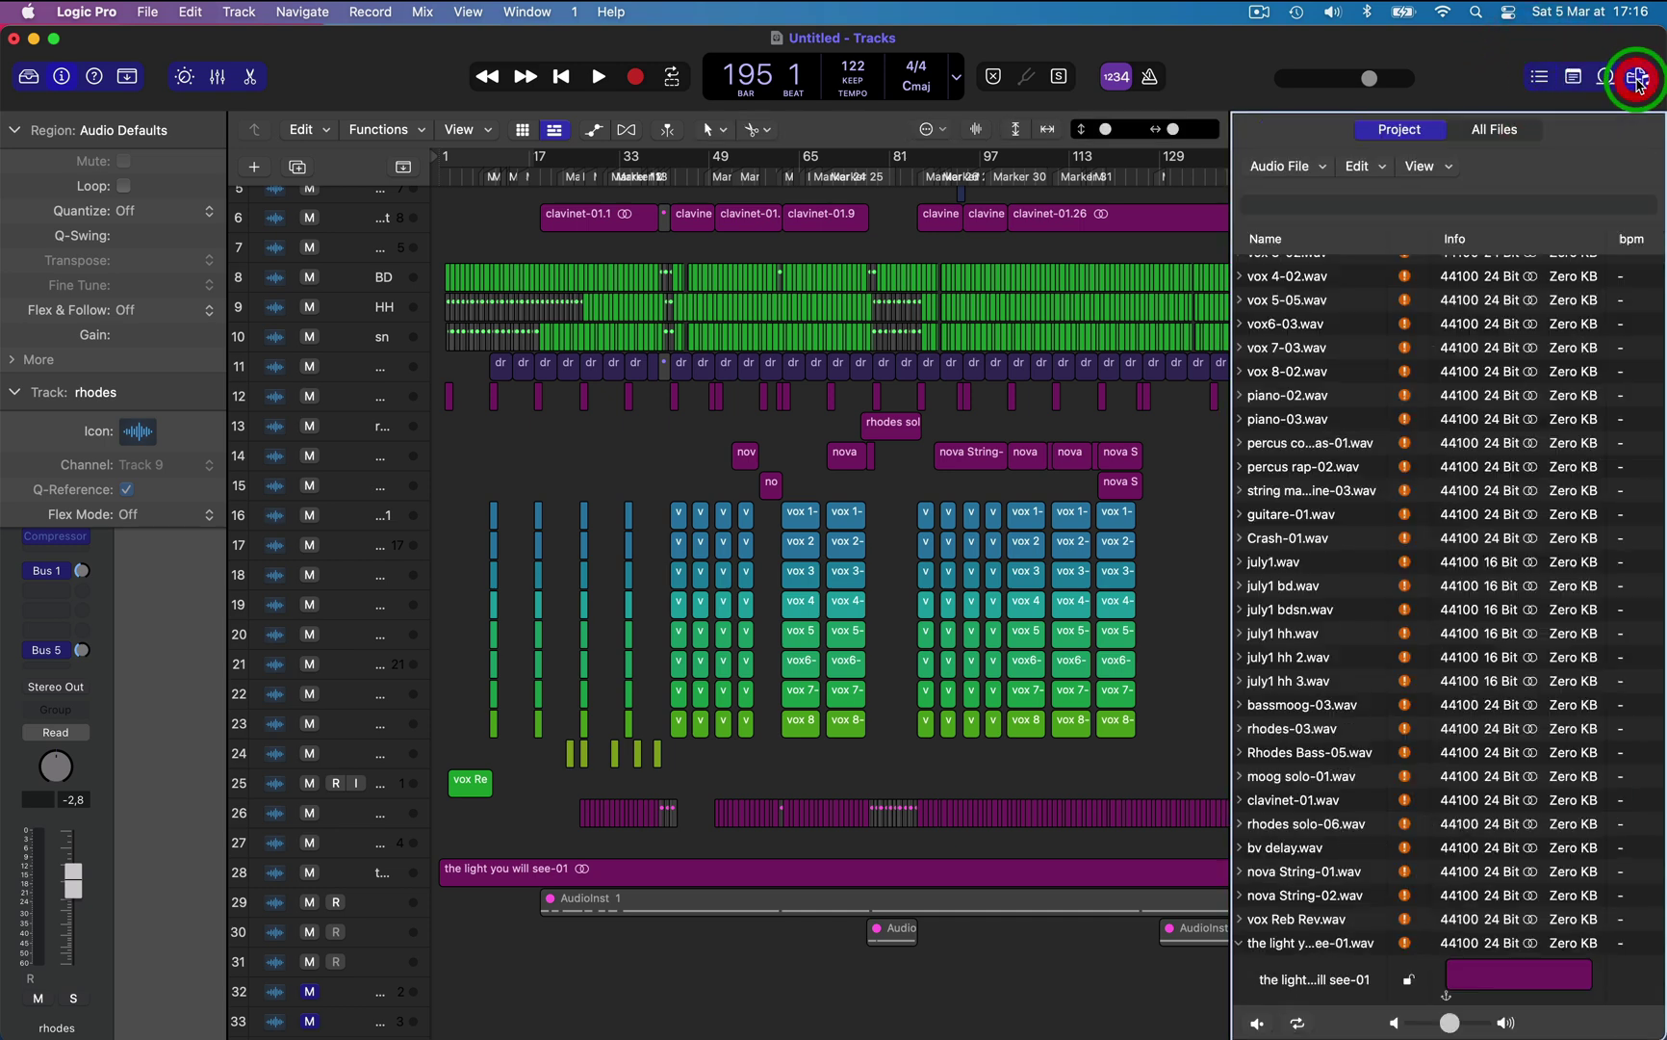
{"action": "scroll", "coordinate": [1415, 599], "scroll_direction": "up", "scroll_amount": 5}
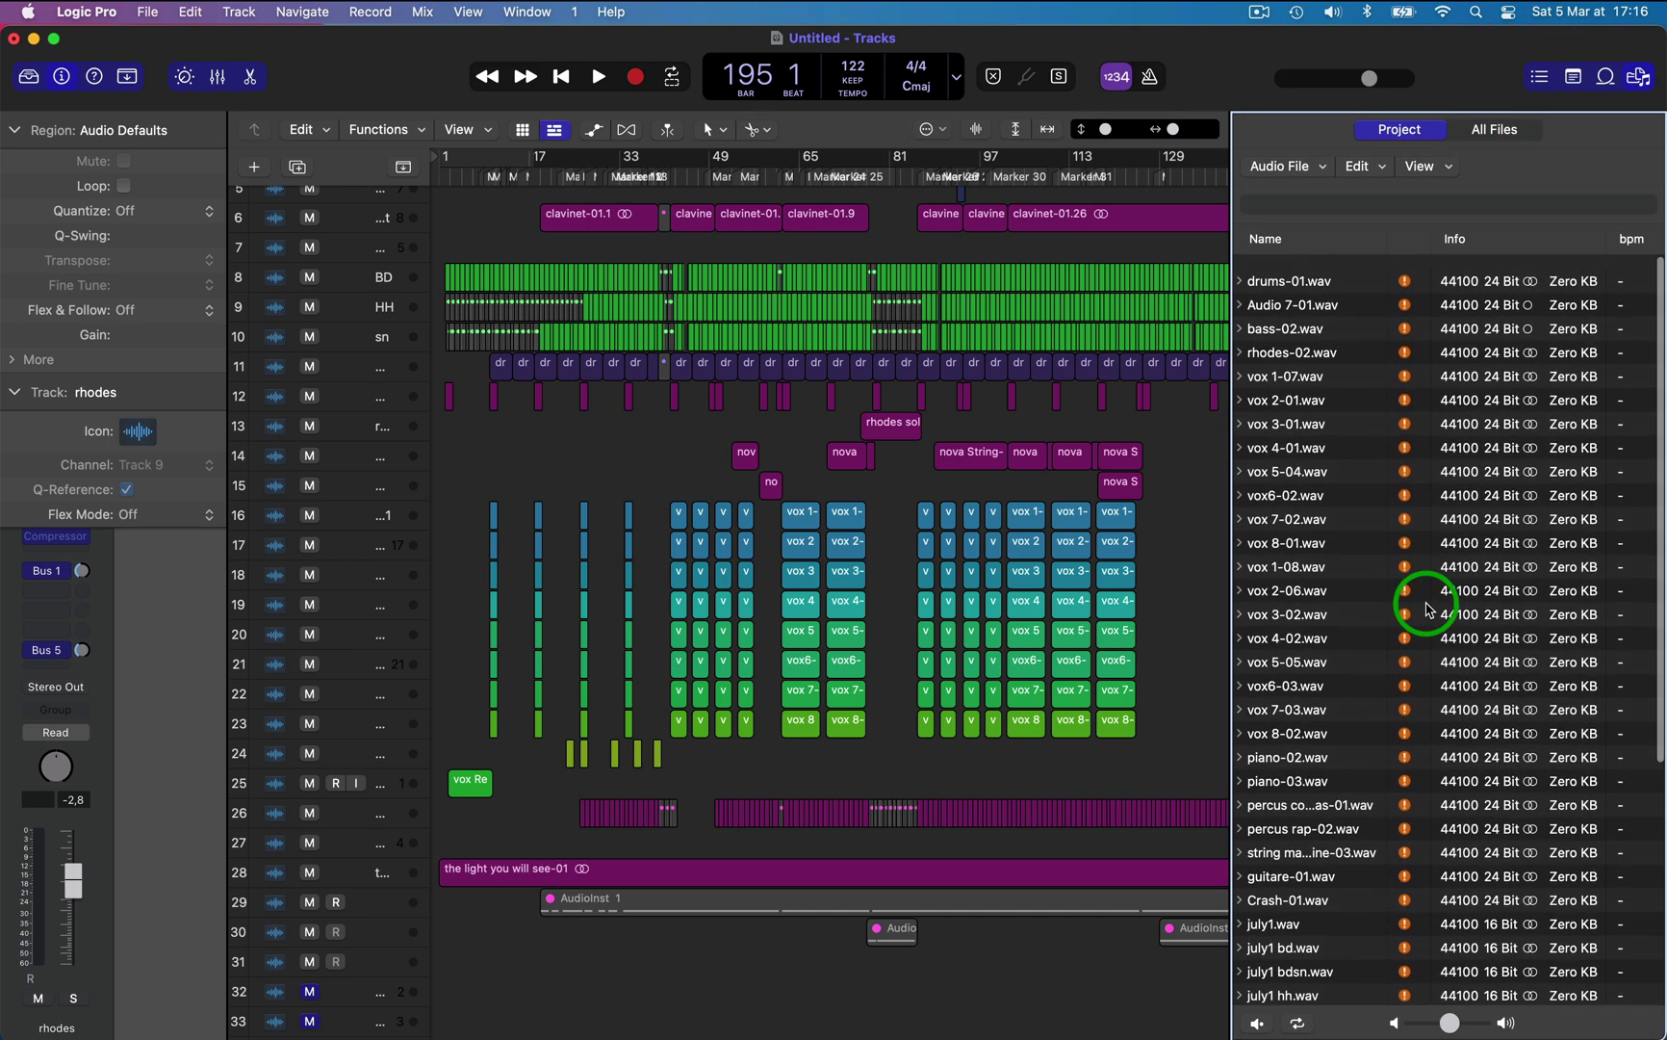
{"action": "scroll", "coordinate": [1415, 597], "scroll_direction": "down", "scroll_amount": 5}
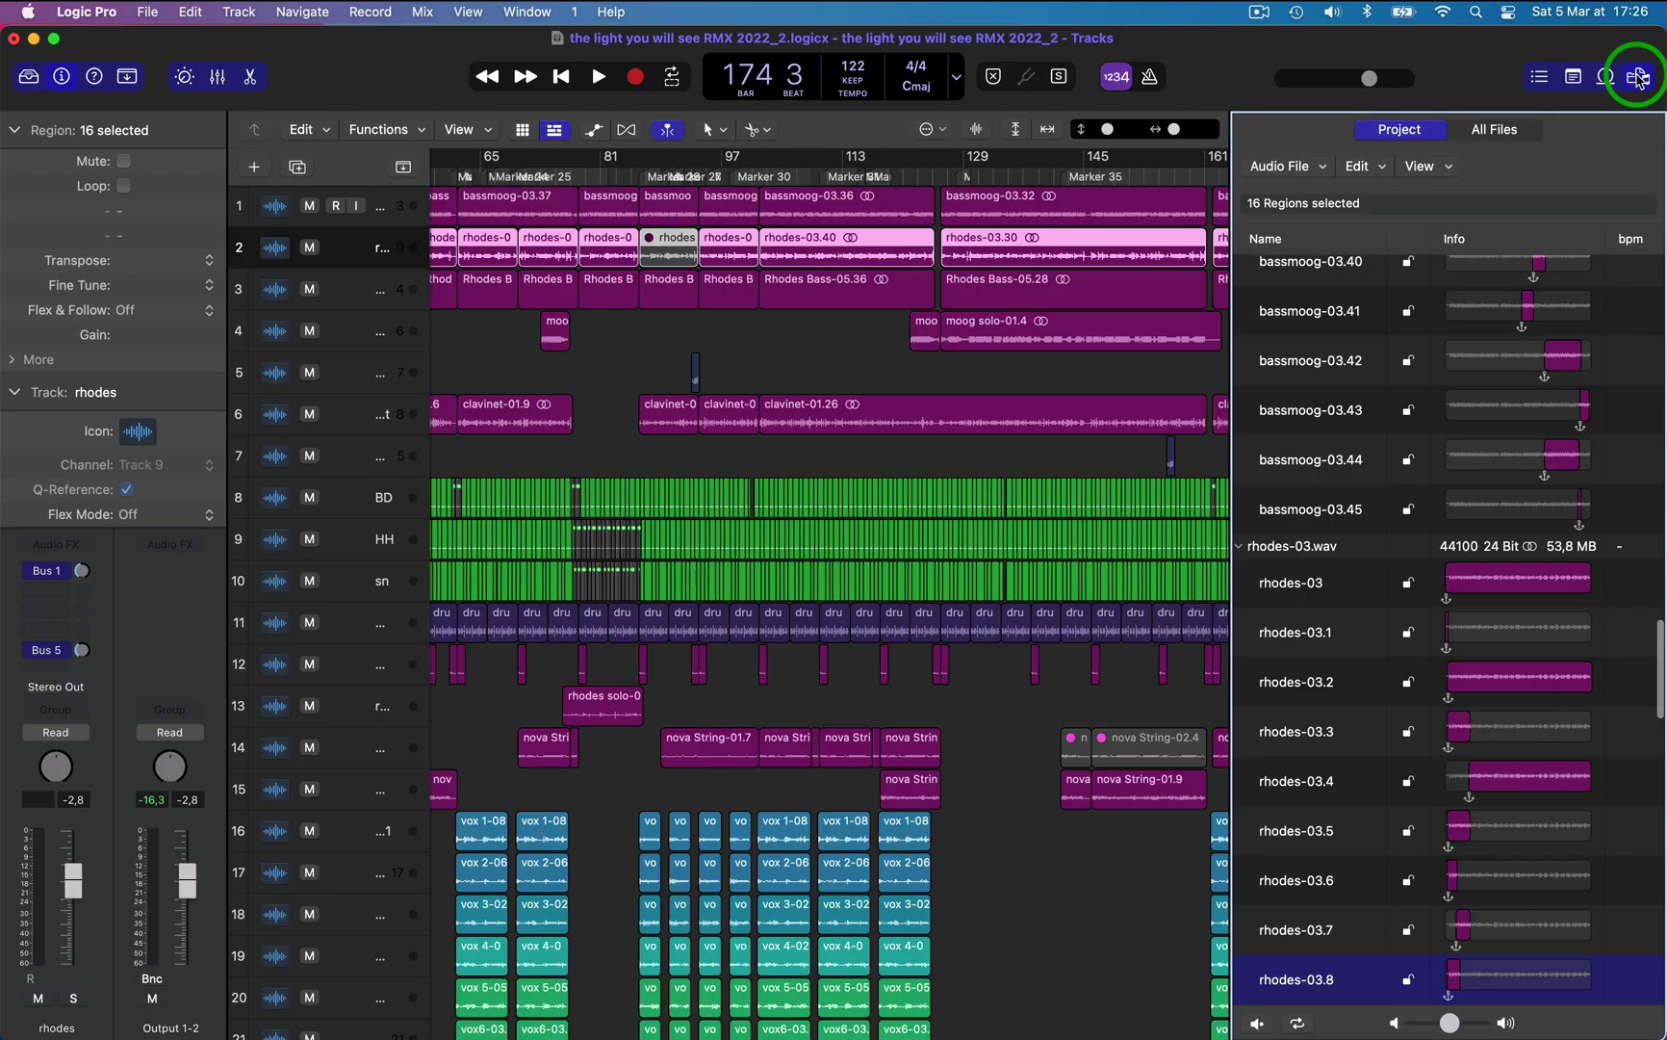
Review the Project Audio file list, collapsing the bassmoog-03_1.wav region list
{"action": "scroll", "coordinate": [1294, 399], "scroll_direction": "up", "scroll_amount": 15}
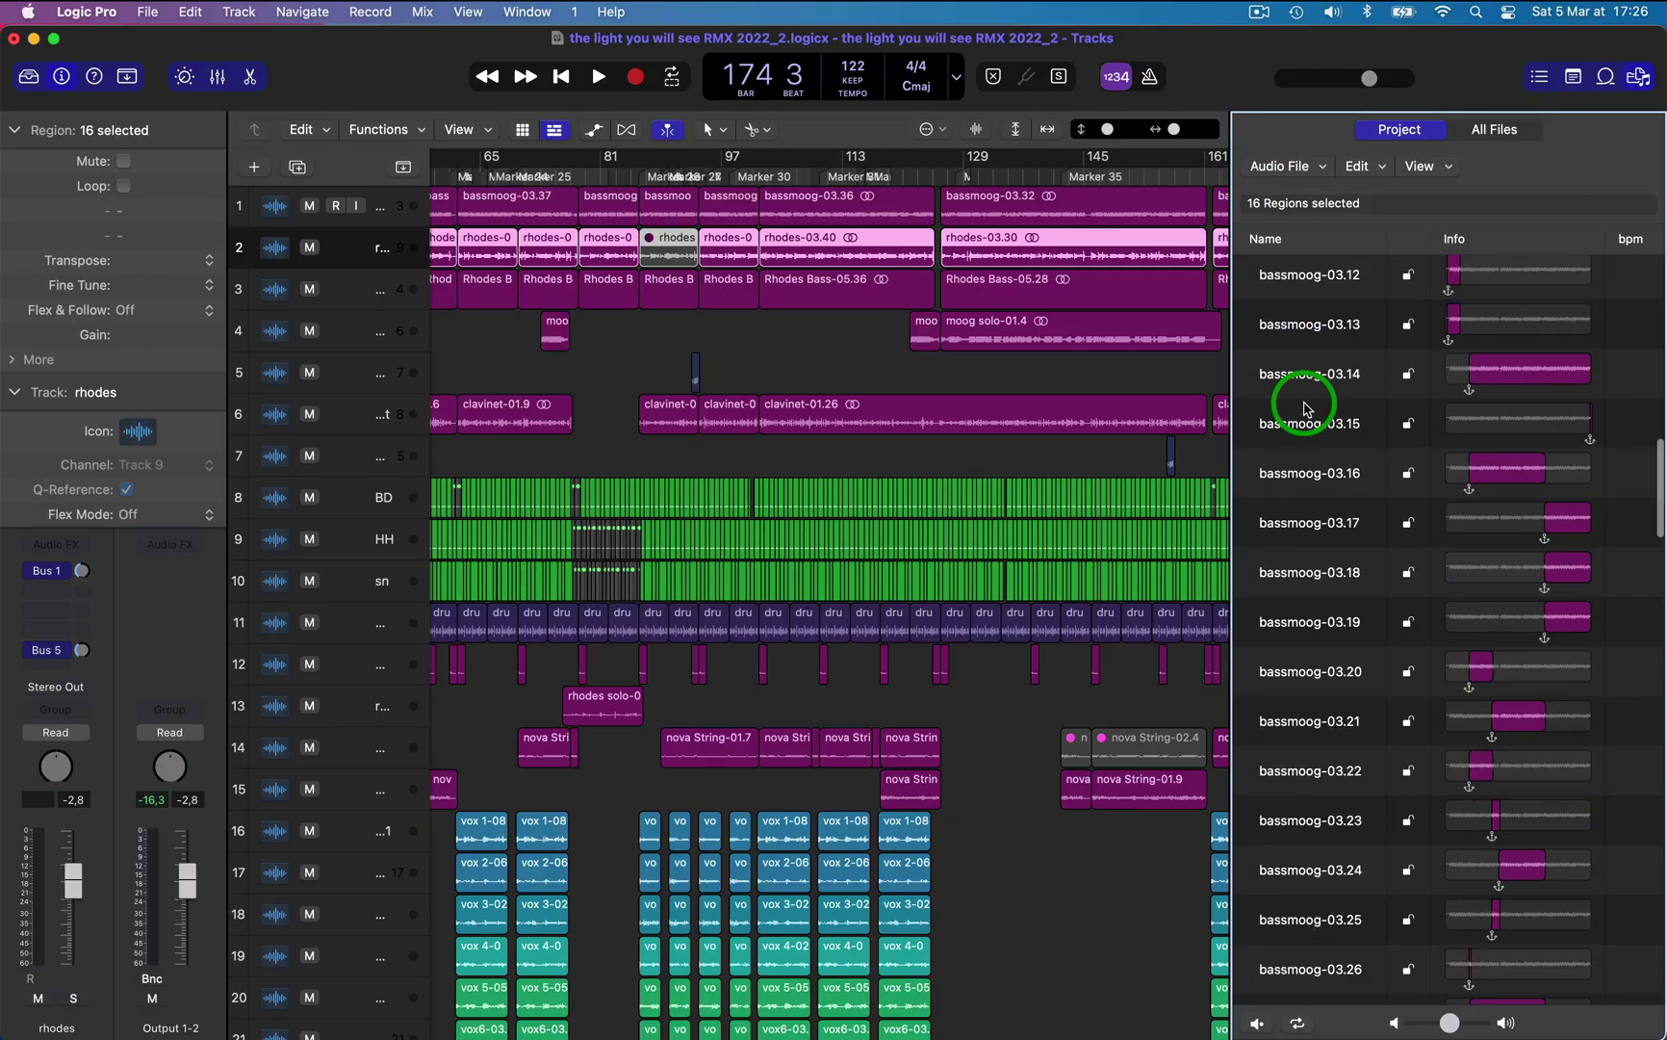
{"action": "scroll", "coordinate": [1294, 399], "scroll_direction": "down", "scroll_amount": 10}
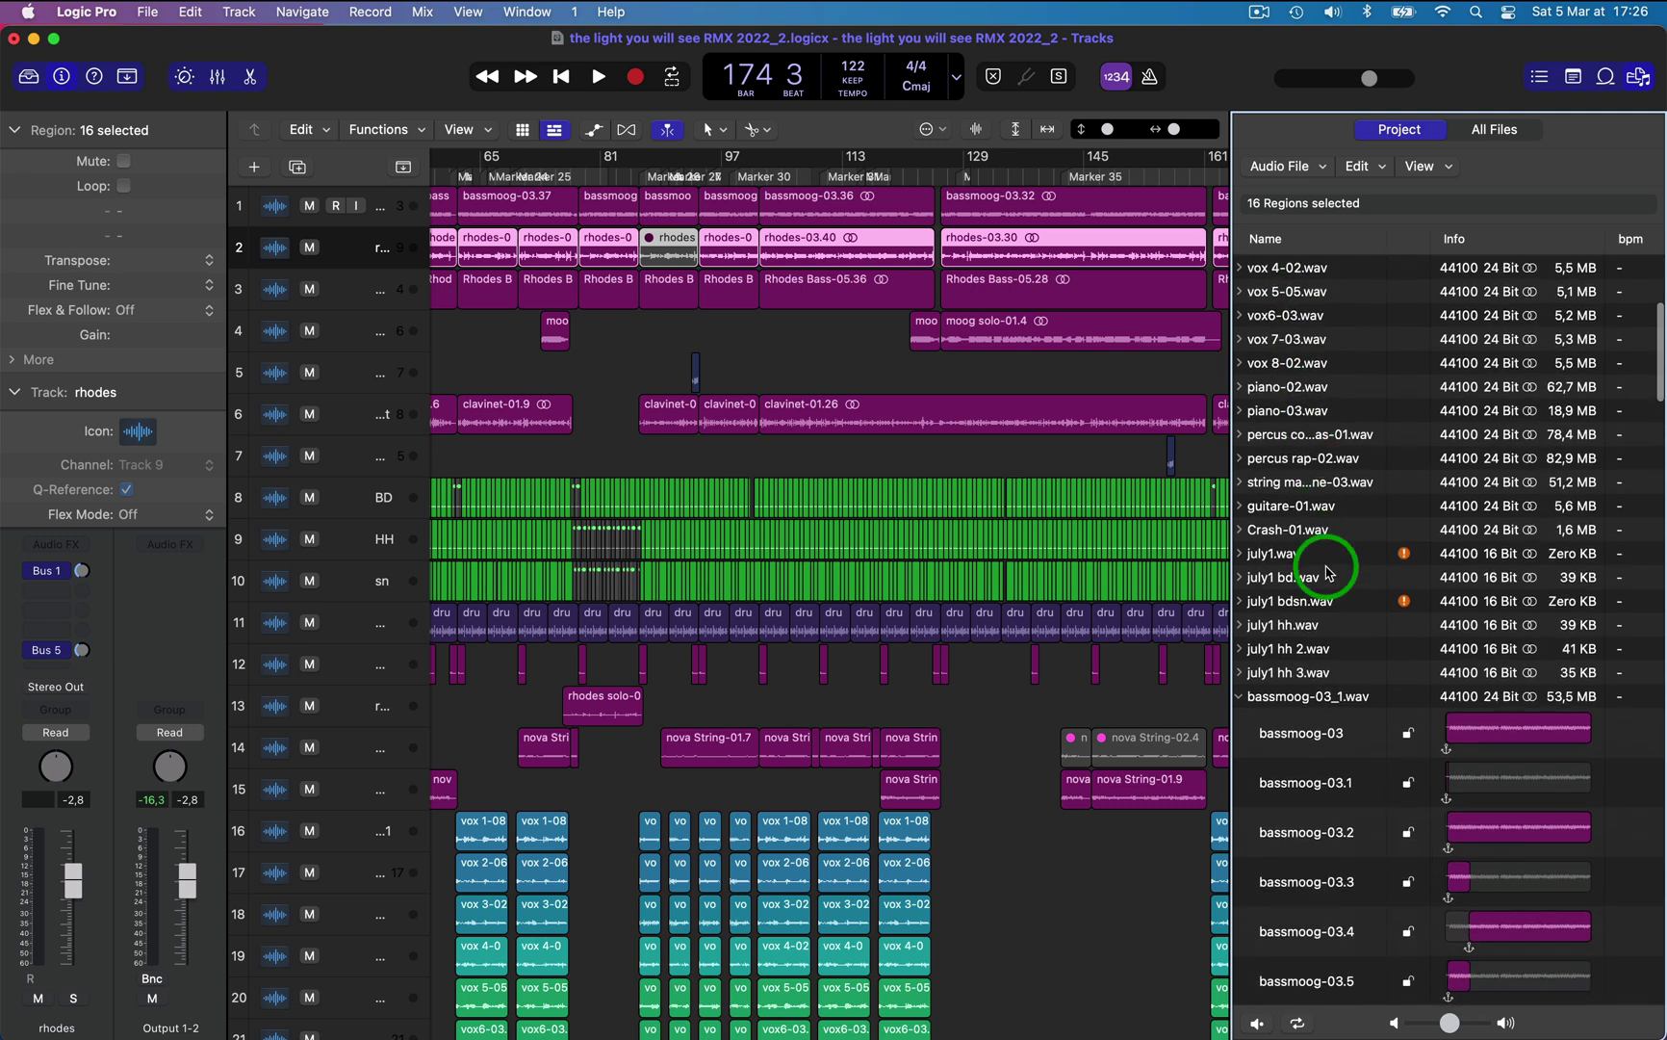
{"action": "left_click", "coordinate": [1239, 695]}
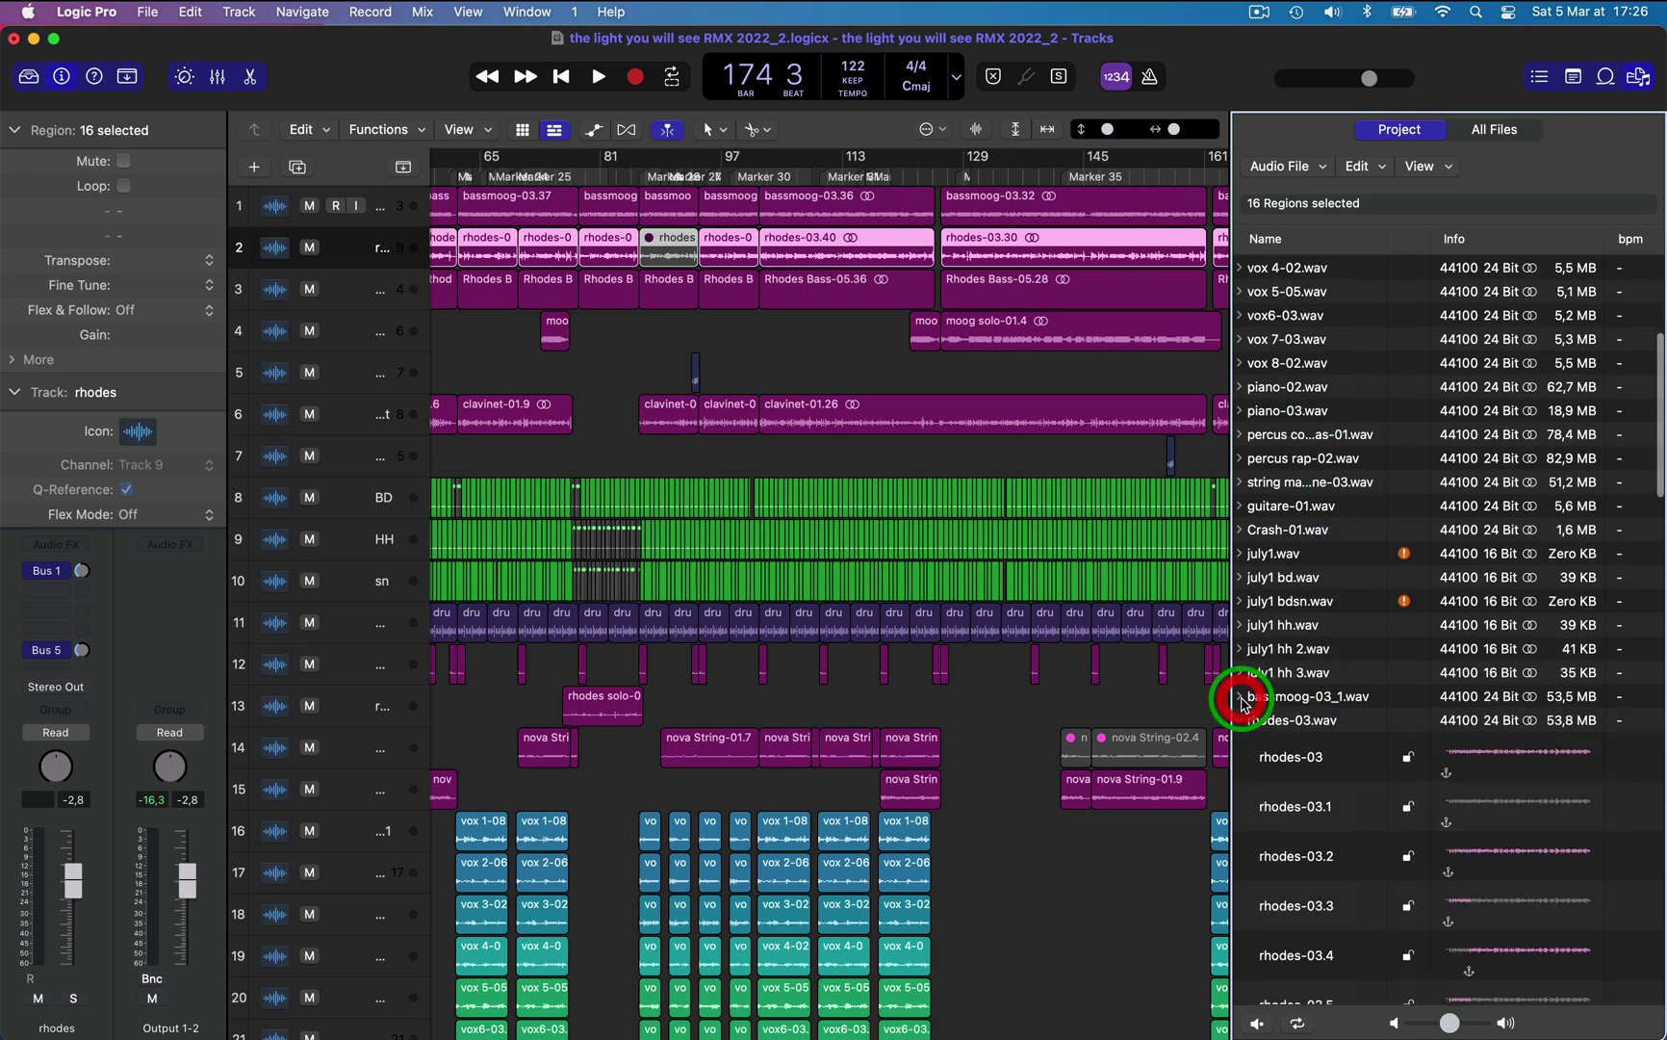
{"action": "scroll", "coordinate": [1280, 727], "scroll_direction": "down", "scroll_amount": 6}
{"action": "scroll", "coordinate": [1301, 738], "scroll_direction": "up", "scroll_amount": 3}
{"action": "scroll", "coordinate": [1301, 738], "scroll_direction": "down", "scroll_amount": 3}
{"action": "scroll", "coordinate": [1301, 739], "scroll_direction": "up", "scroll_amount": 6}
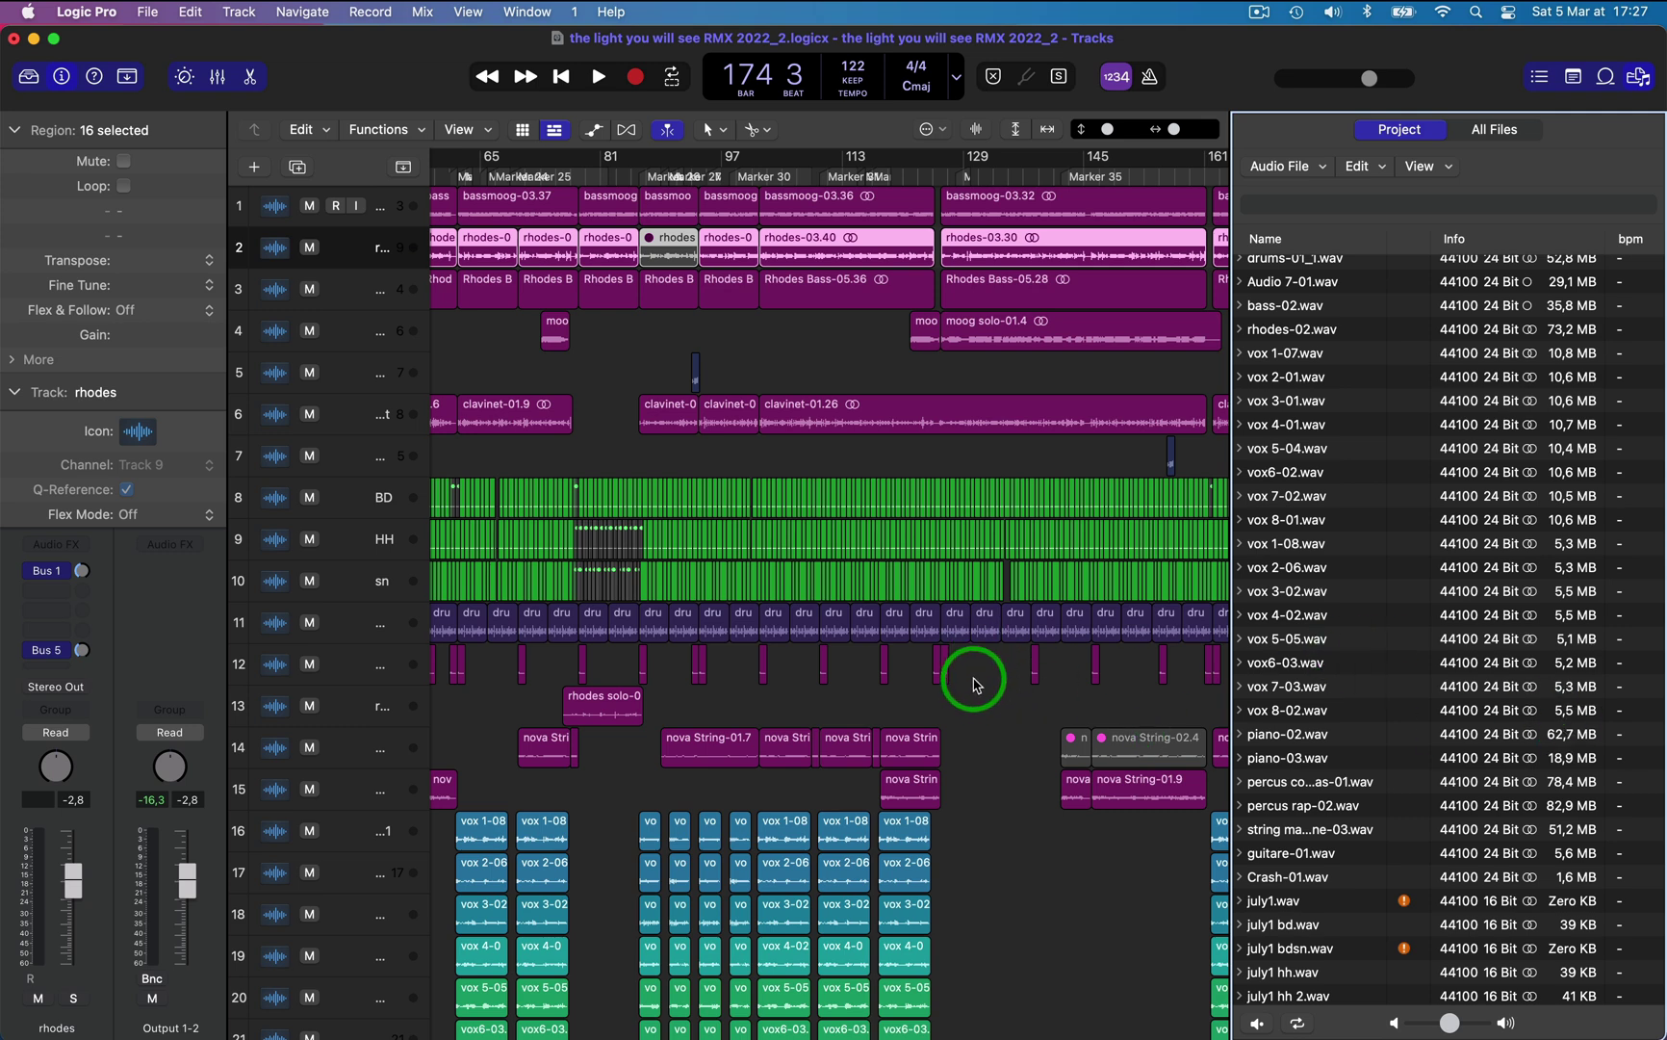
{"action": "scroll", "coordinate": [974, 682], "scroll_direction": "down", "scroll_amount": 15}
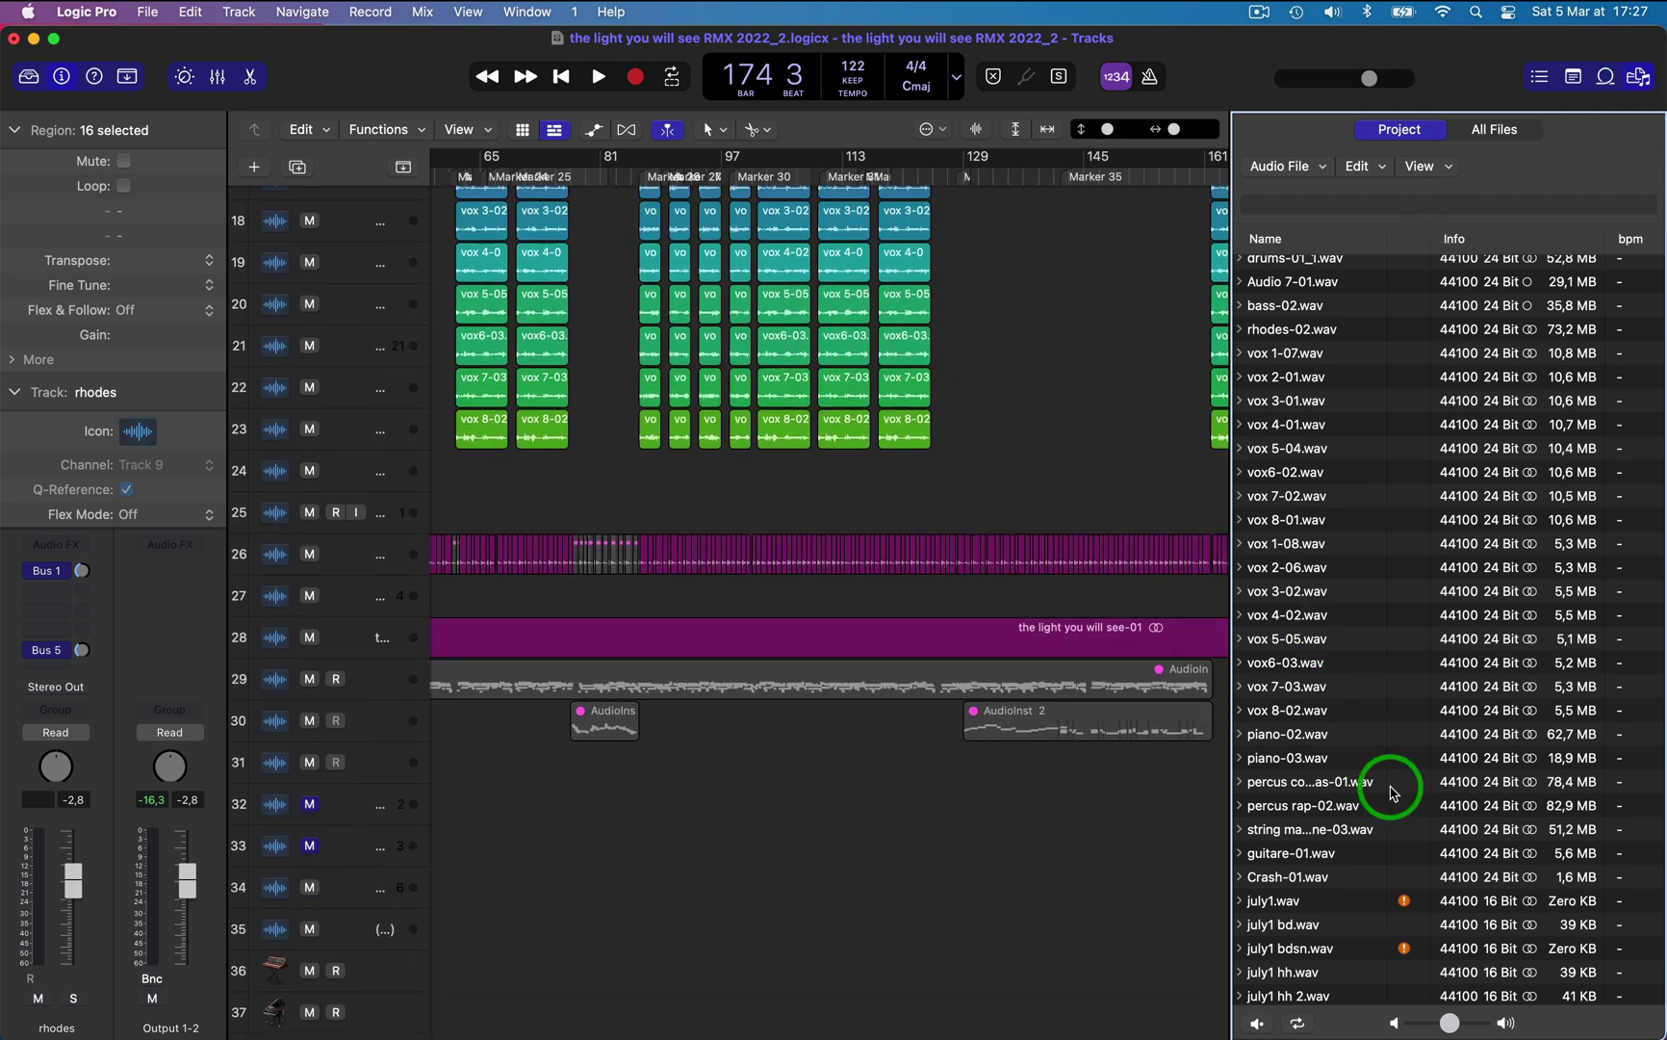
{"action": "scroll", "coordinate": [1393, 791], "scroll_direction": "down", "scroll_amount": 8}
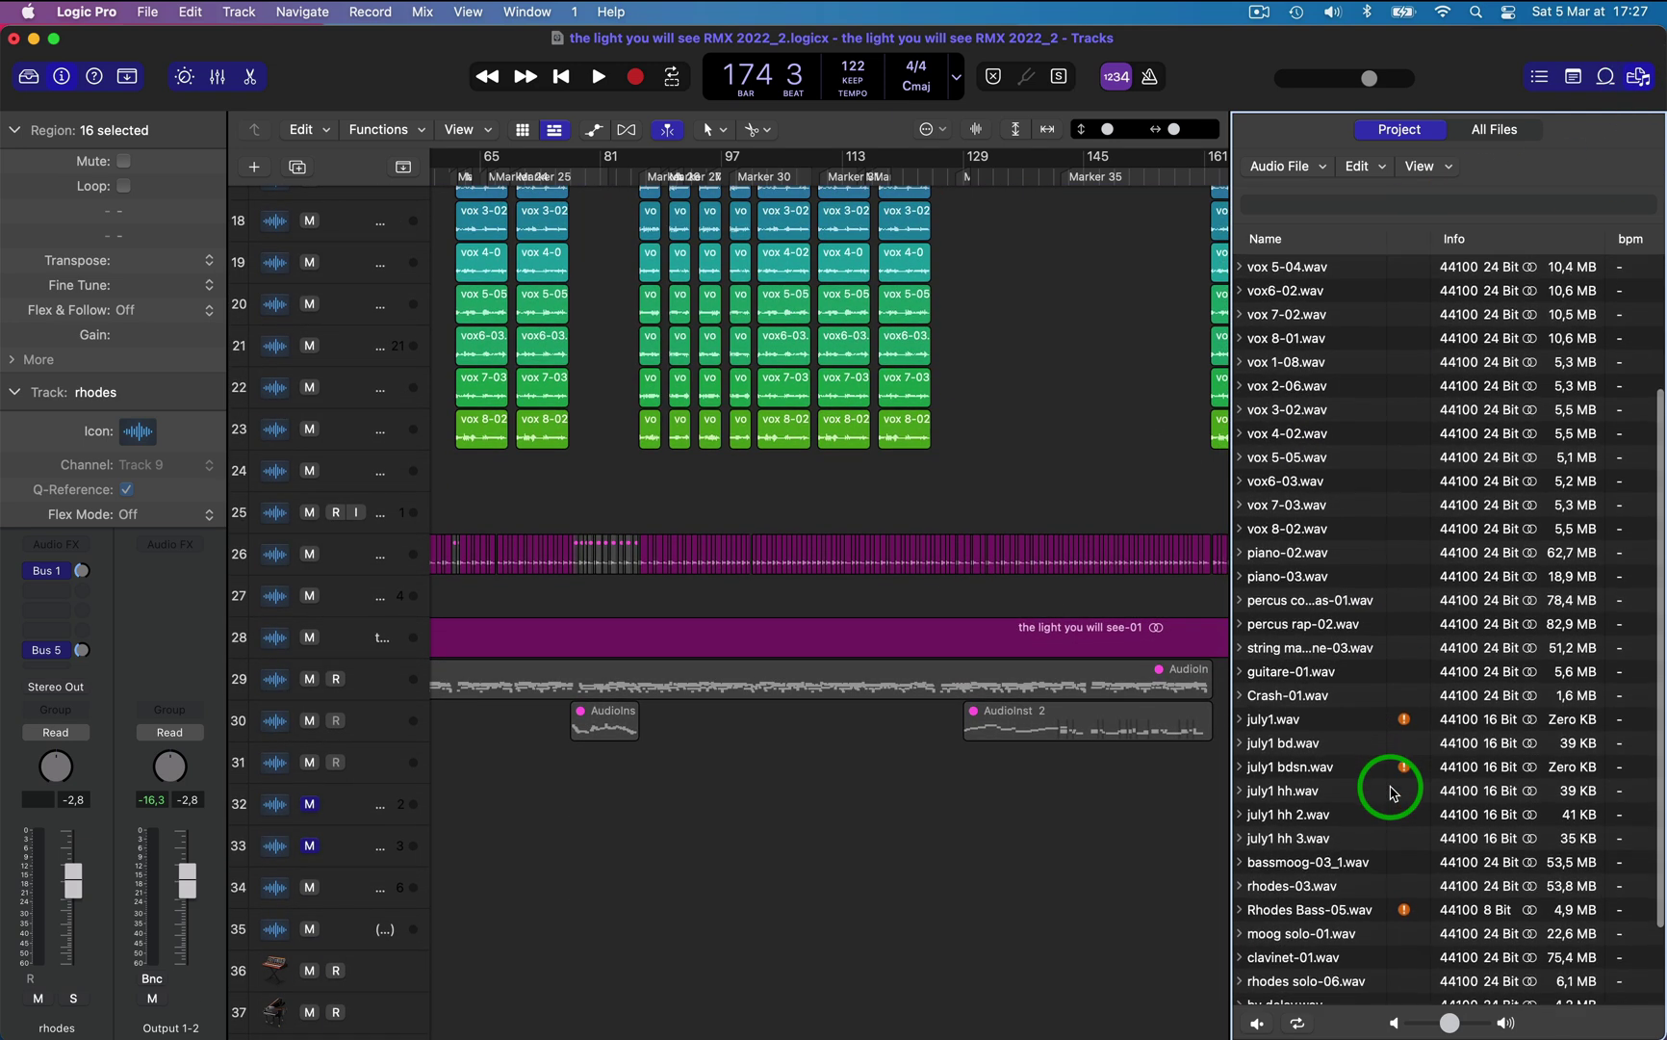
{"action": "scroll", "coordinate": [1343, 905], "scroll_direction": "down", "scroll_amount": 4}
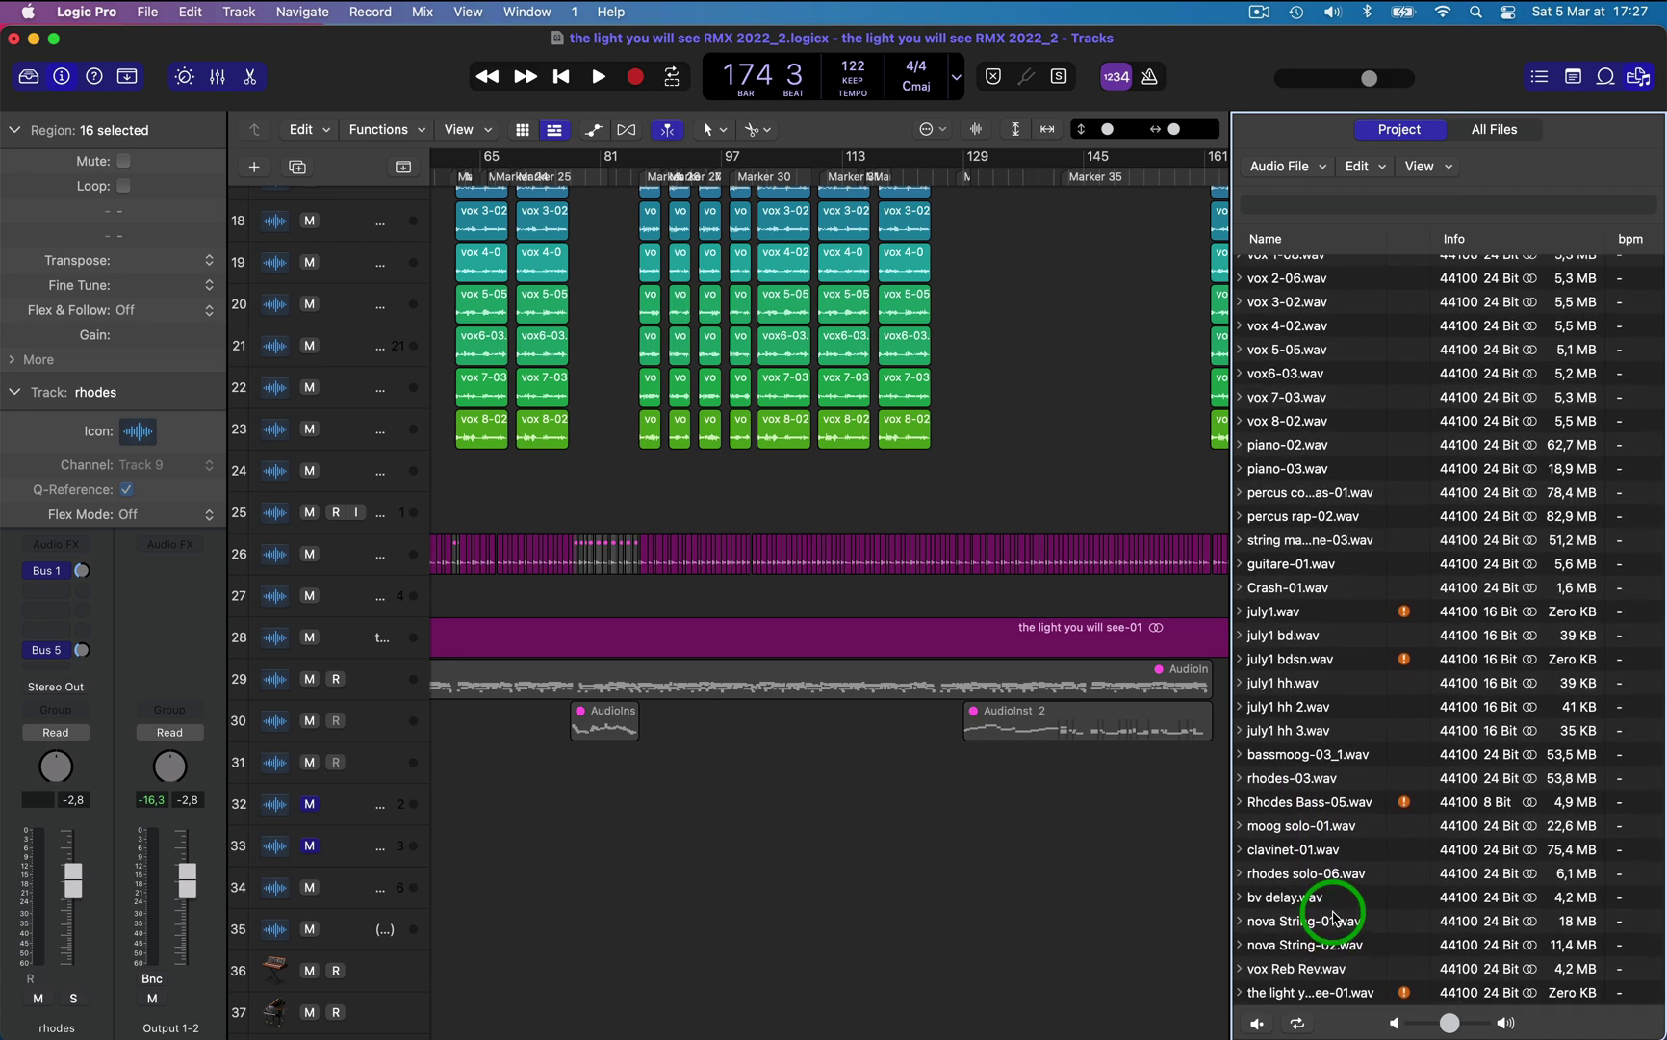
{"action": "scroll", "coordinate": [1338, 910], "scroll_direction": "up", "scroll_amount": 10}
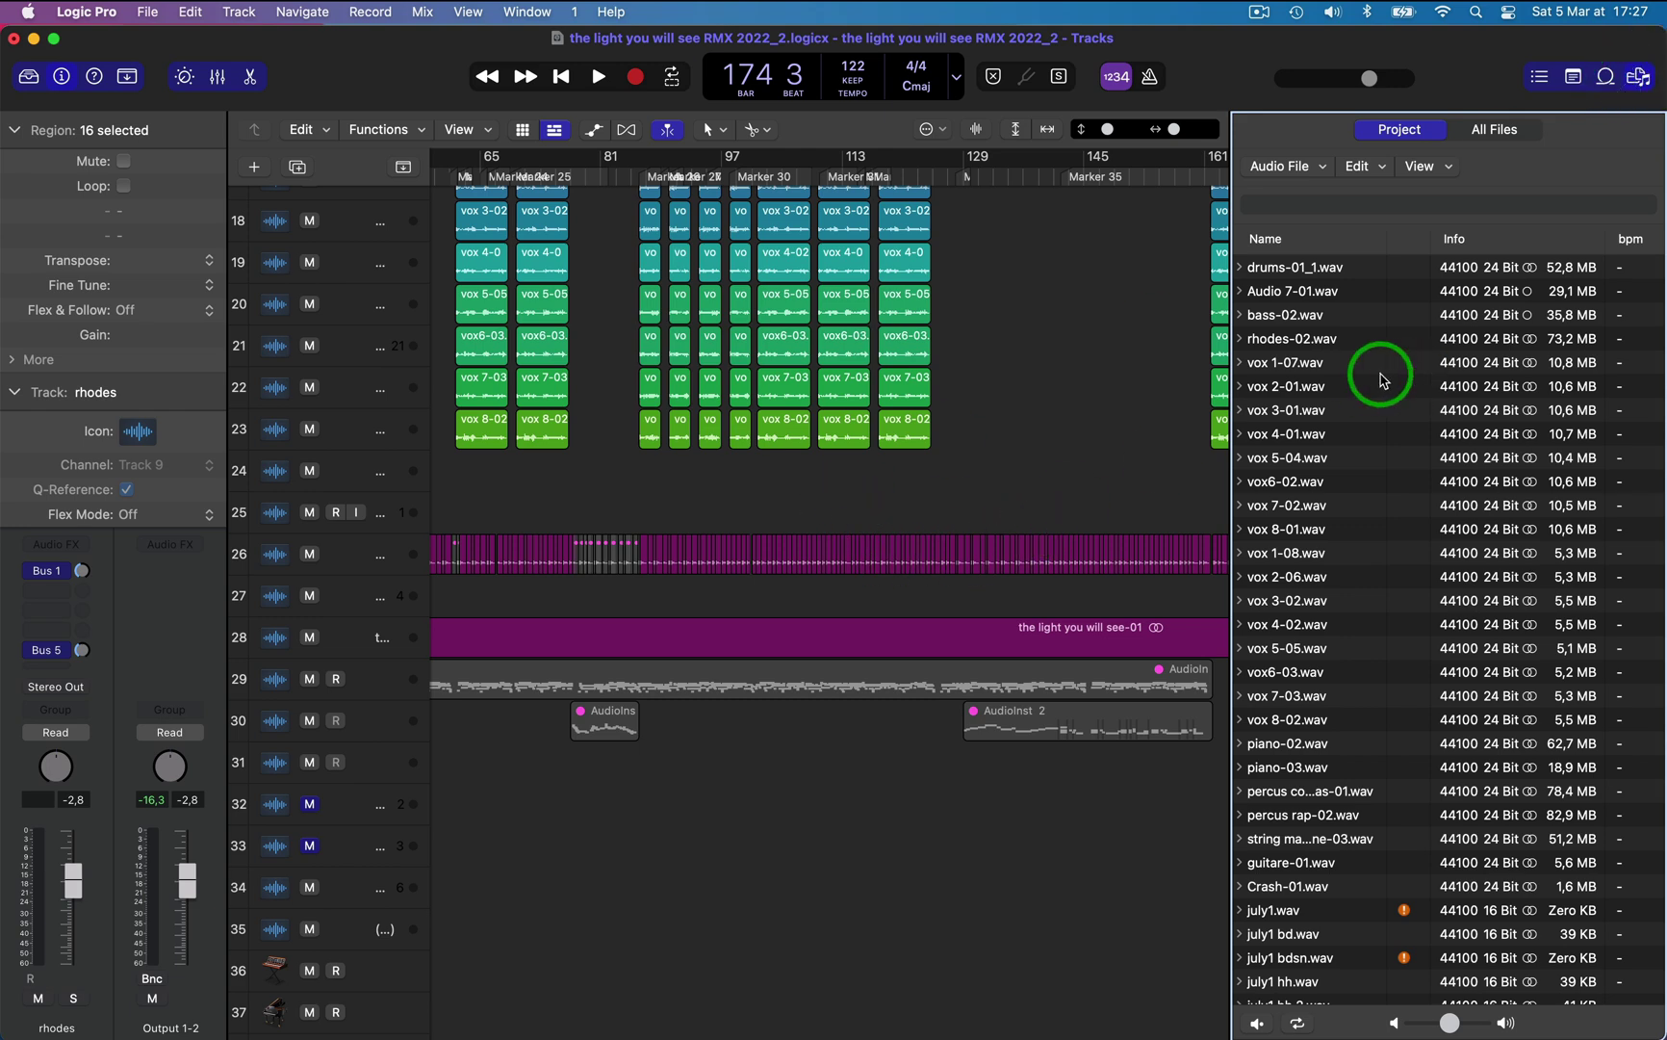
Close the Project Audio browser so the Tracks area fills the window
{"action": "left_click", "coordinate": [1641, 77]}
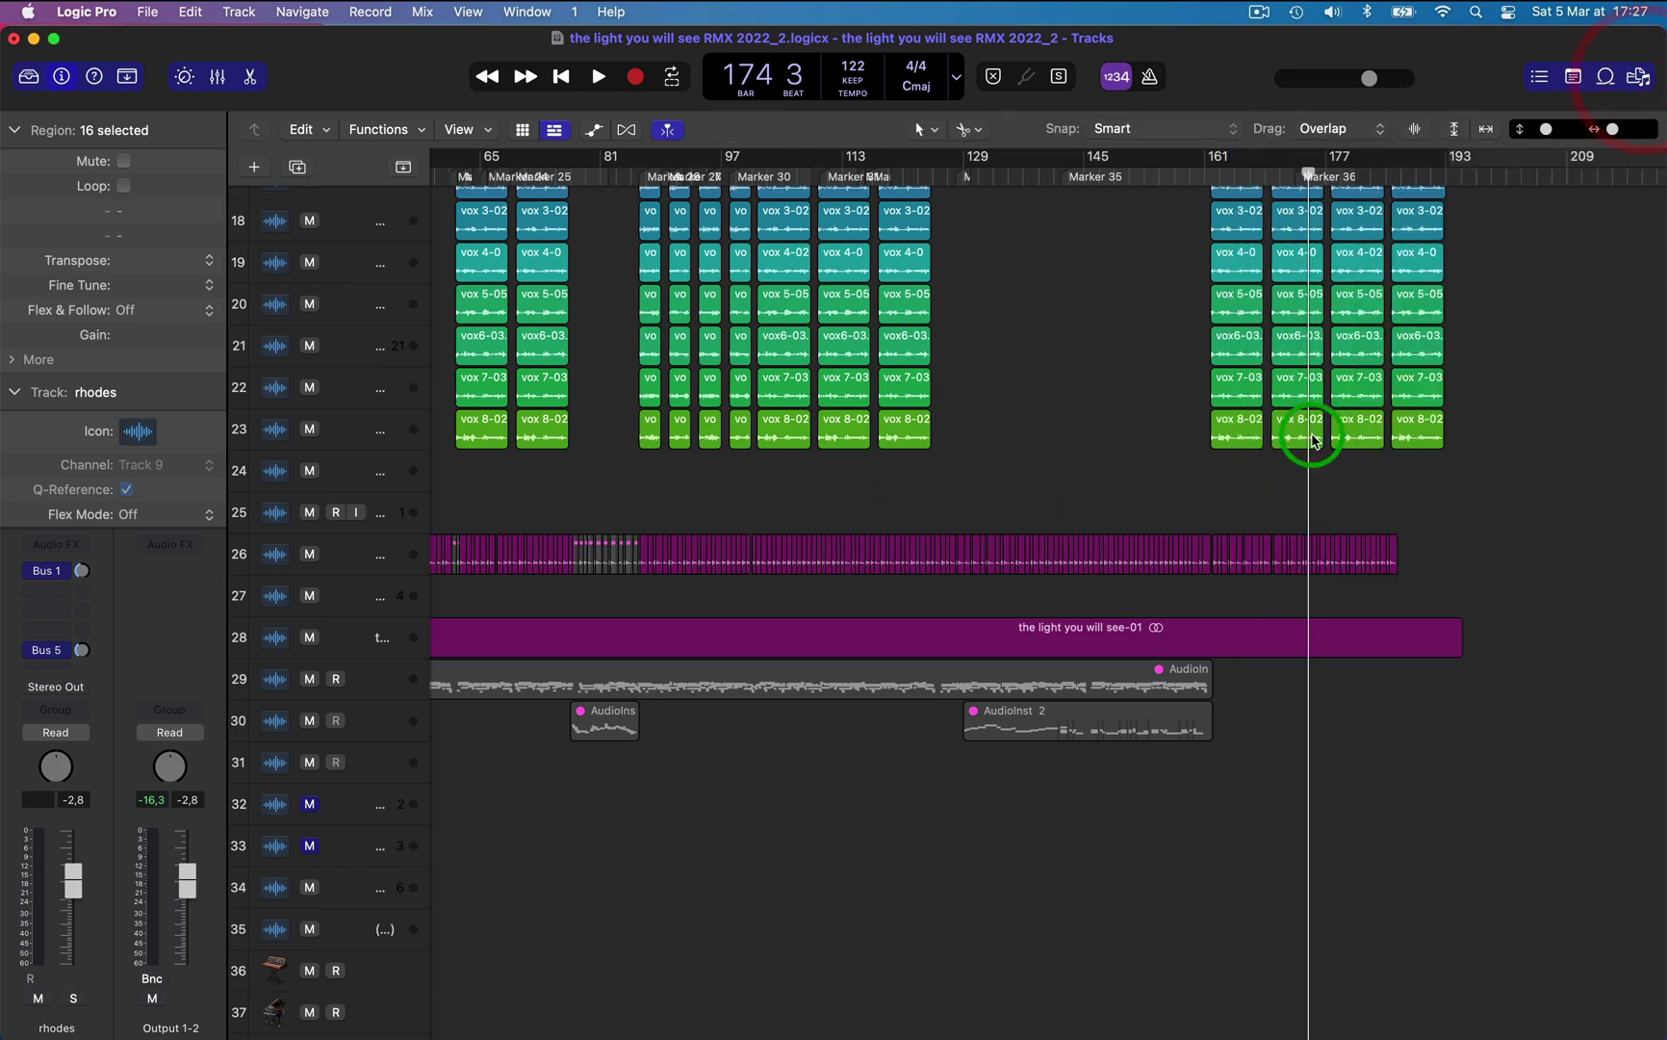
{"action": "scroll", "coordinate": [1311, 438], "scroll_direction": "up", "scroll_amount": 10}
{"action": "scroll", "coordinate": [1314, 440], "scroll_direction": "down", "scroll_amount": 5}
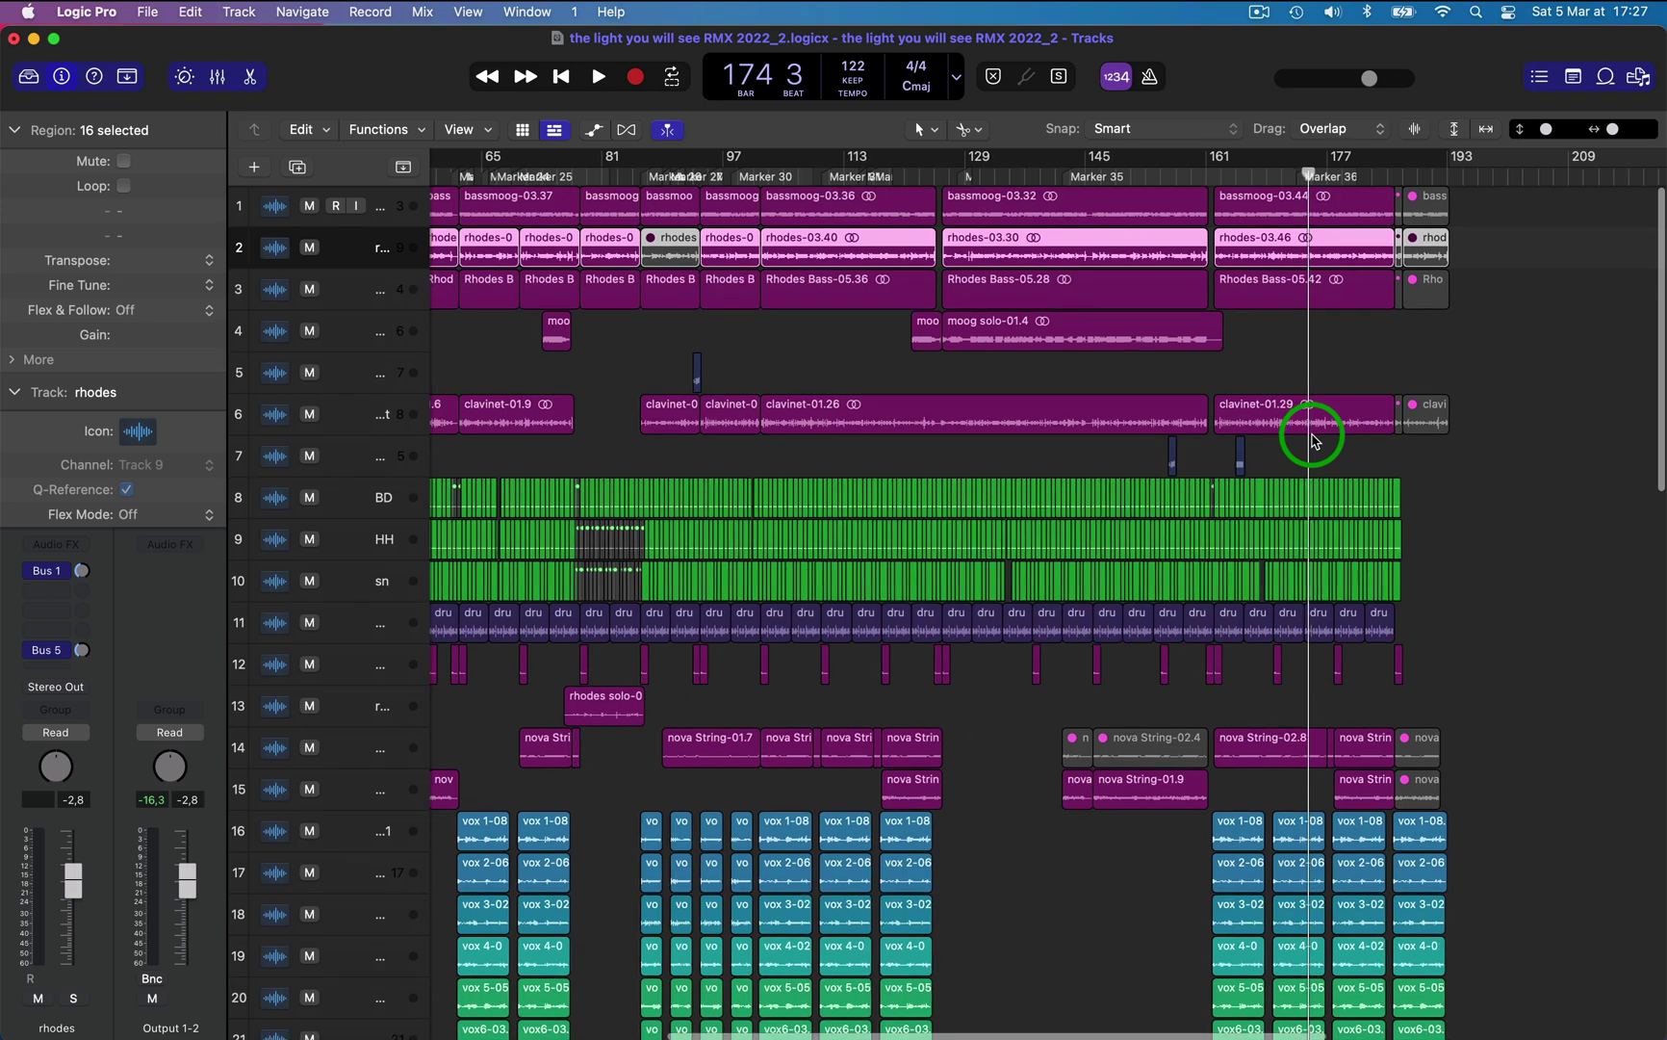
{"action": "scroll", "coordinate": [1314, 440], "scroll_direction": "down", "scroll_amount": 3}
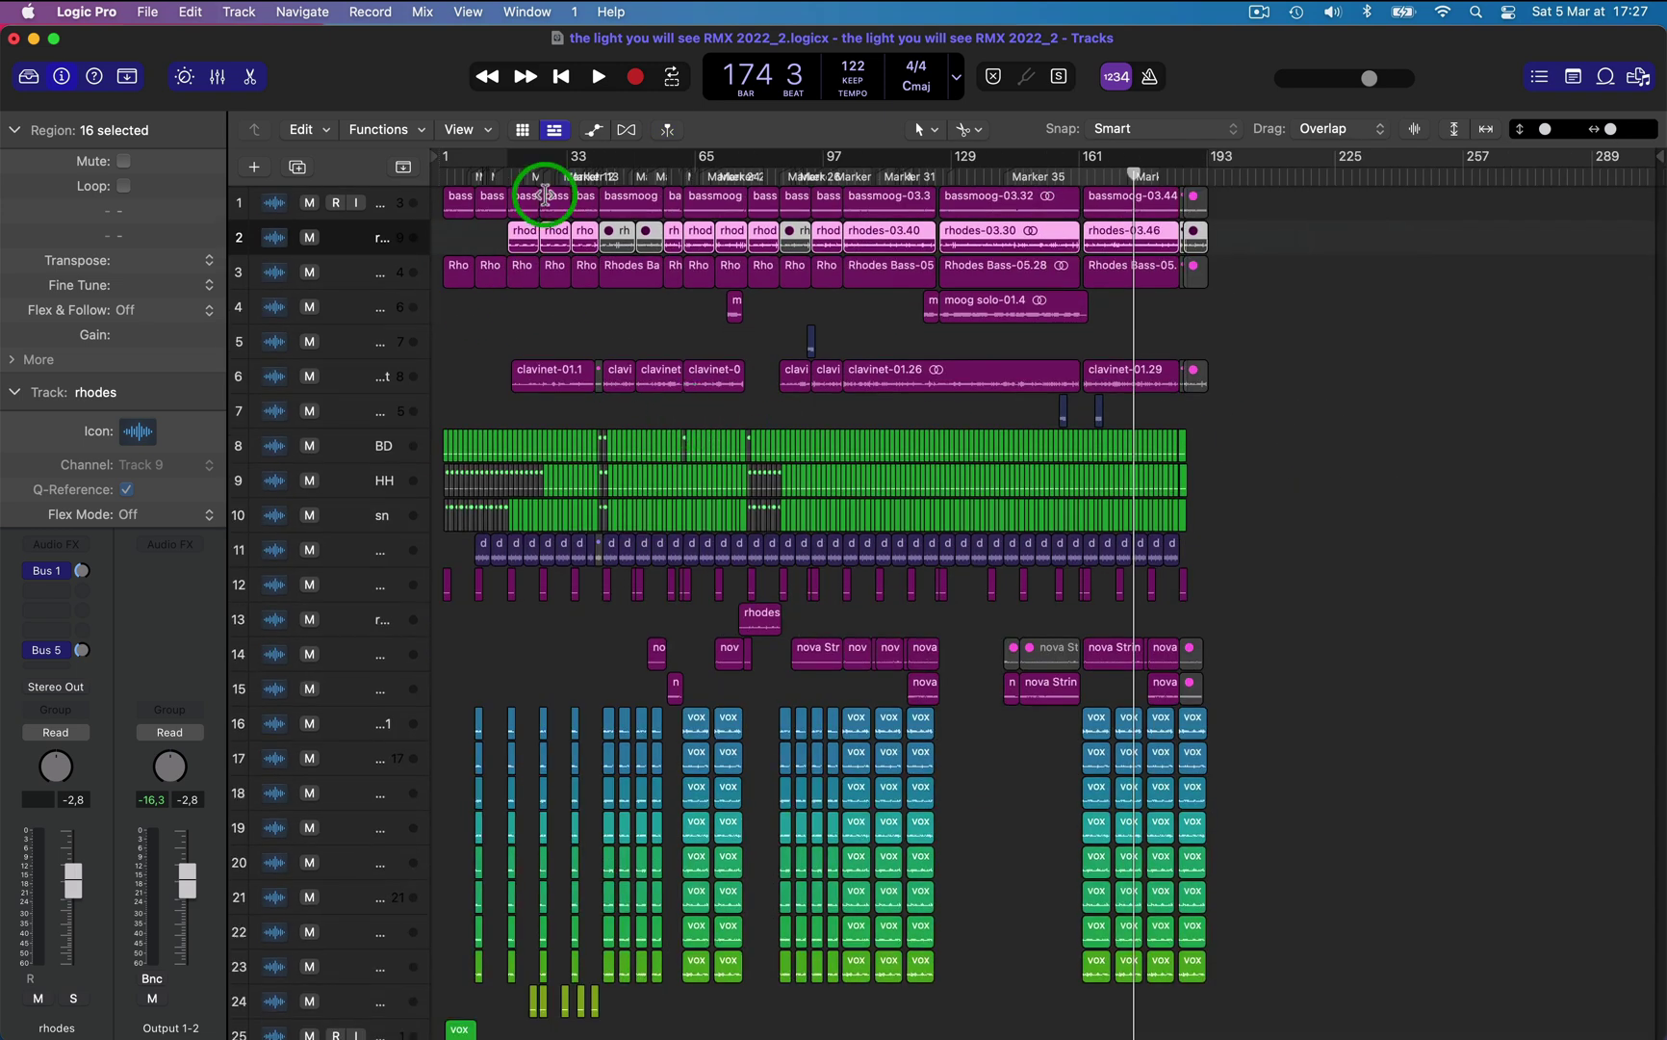
Play the song briefly from its start, then zoom in on the arrangement
{"action": "left_click", "coordinate": [462, 175]}
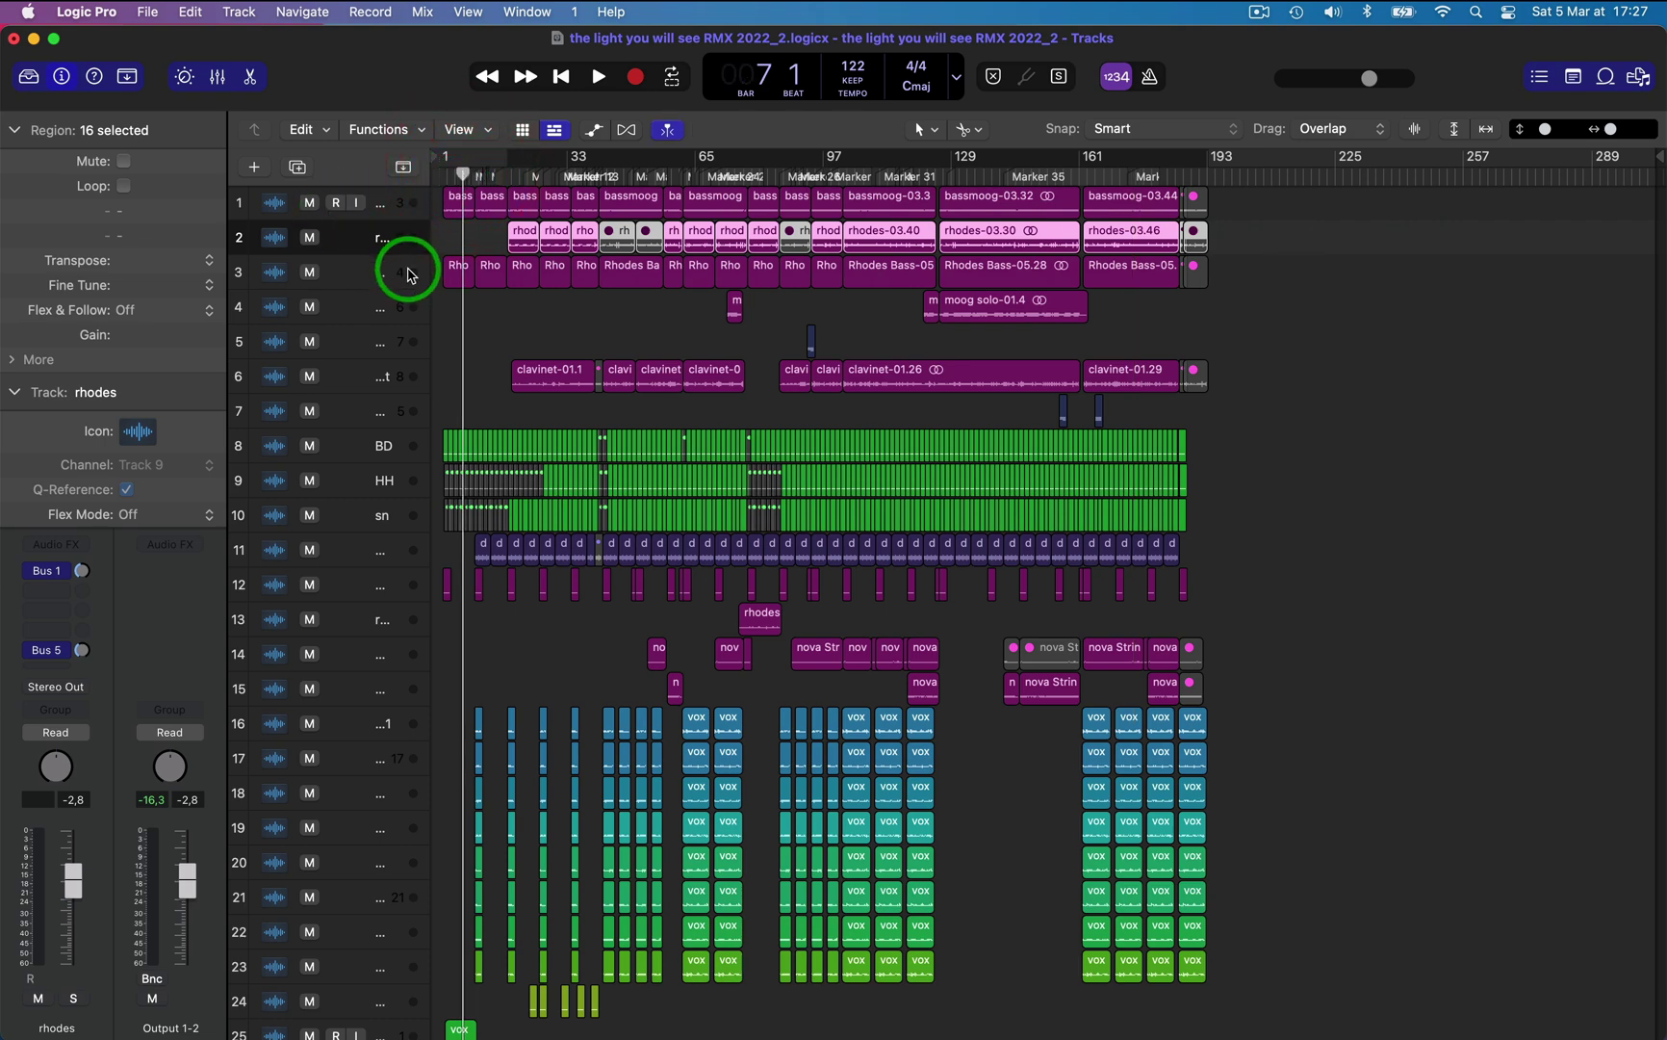
{"action": "key", "text": "space"}
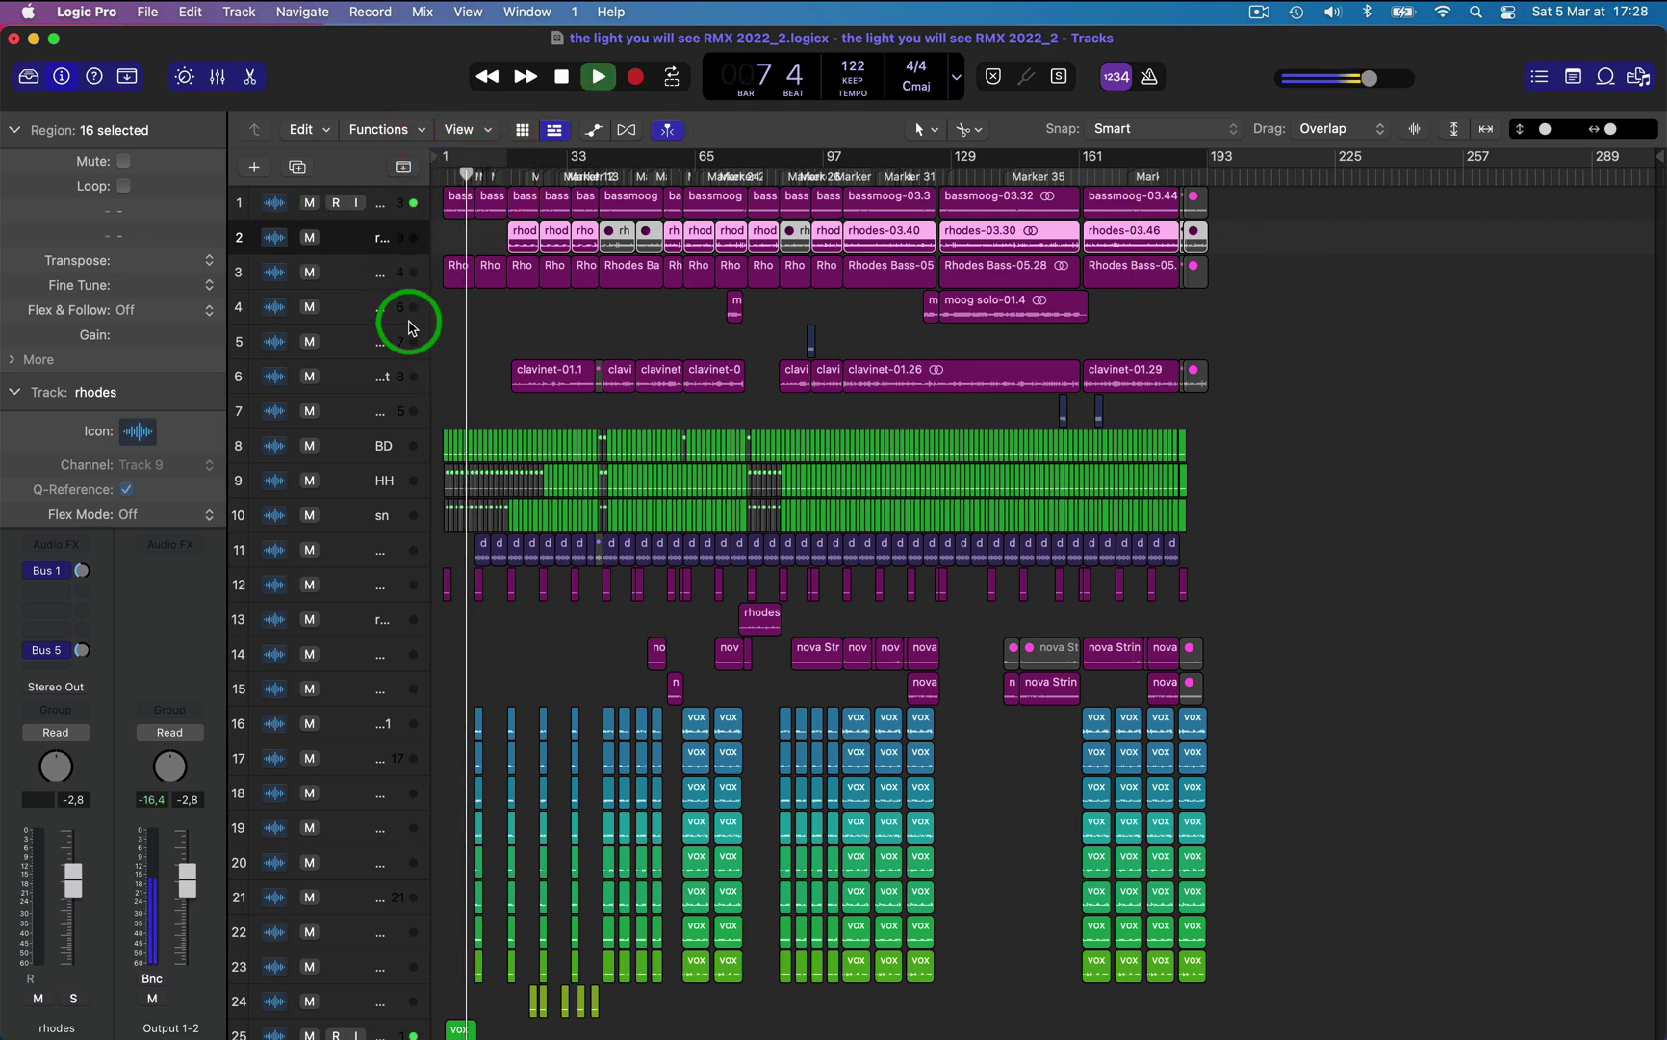
{"action": "key", "text": "space"}
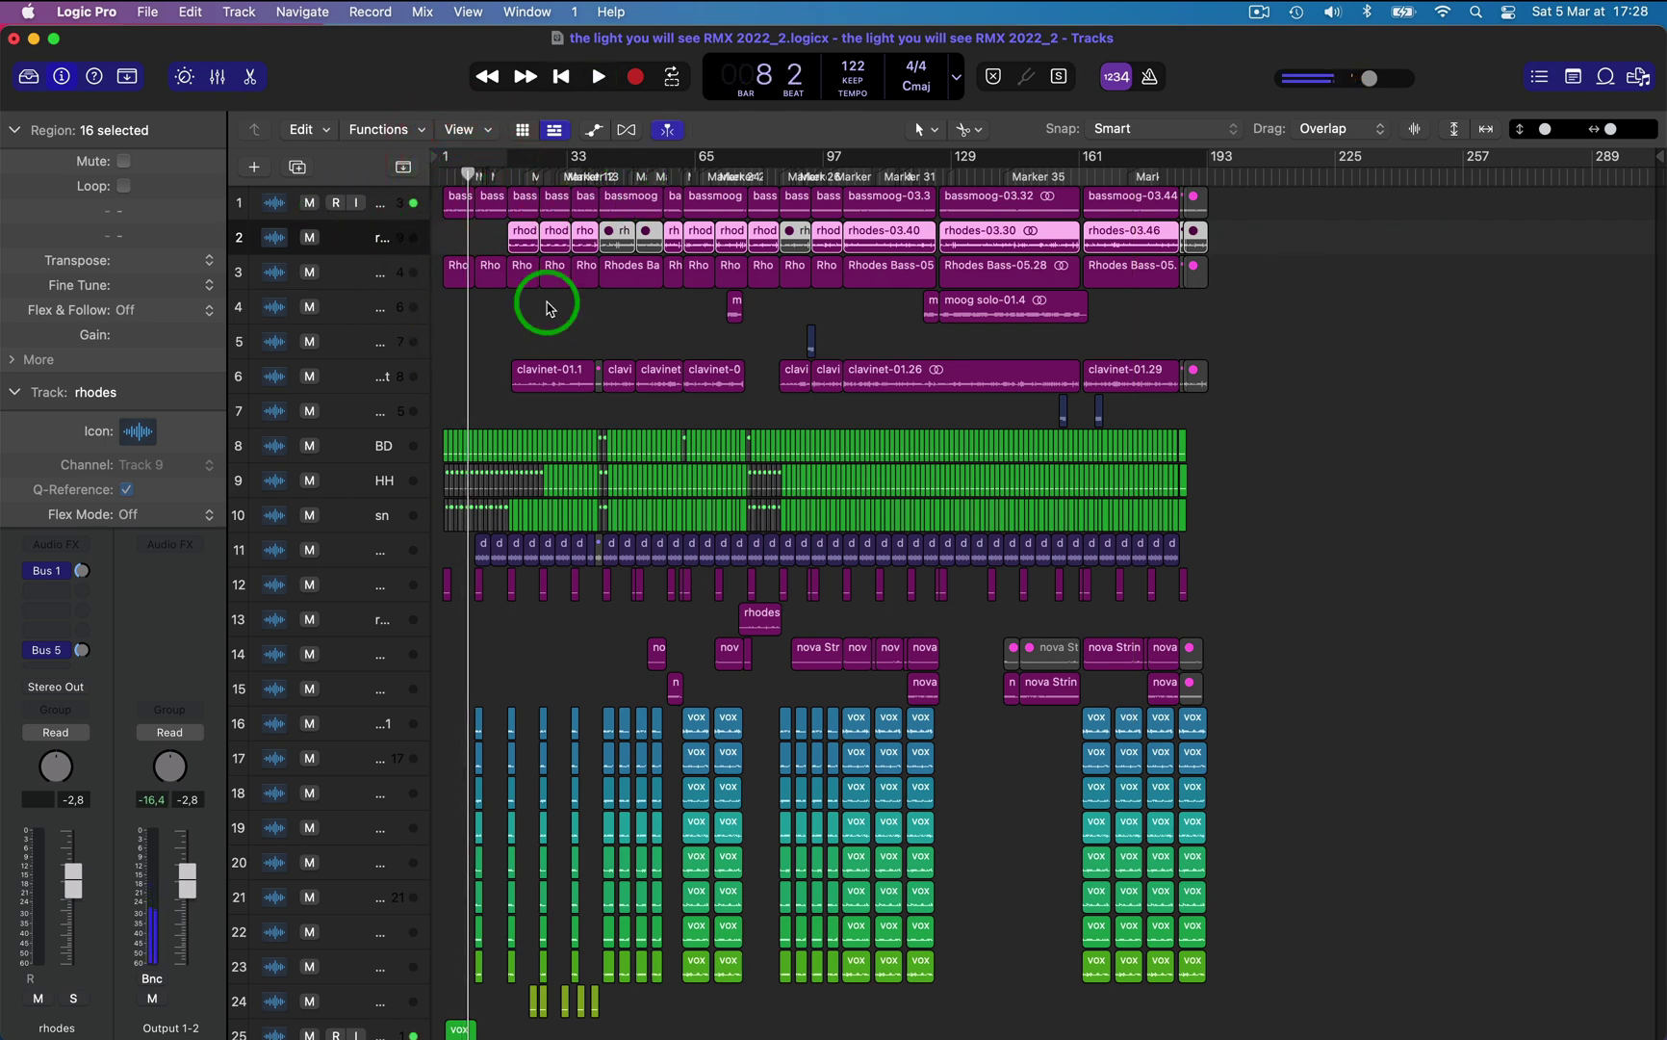
{"action": "scroll", "coordinate": [731, 415], "scroll_direction": "down", "scroll_amount": 10}
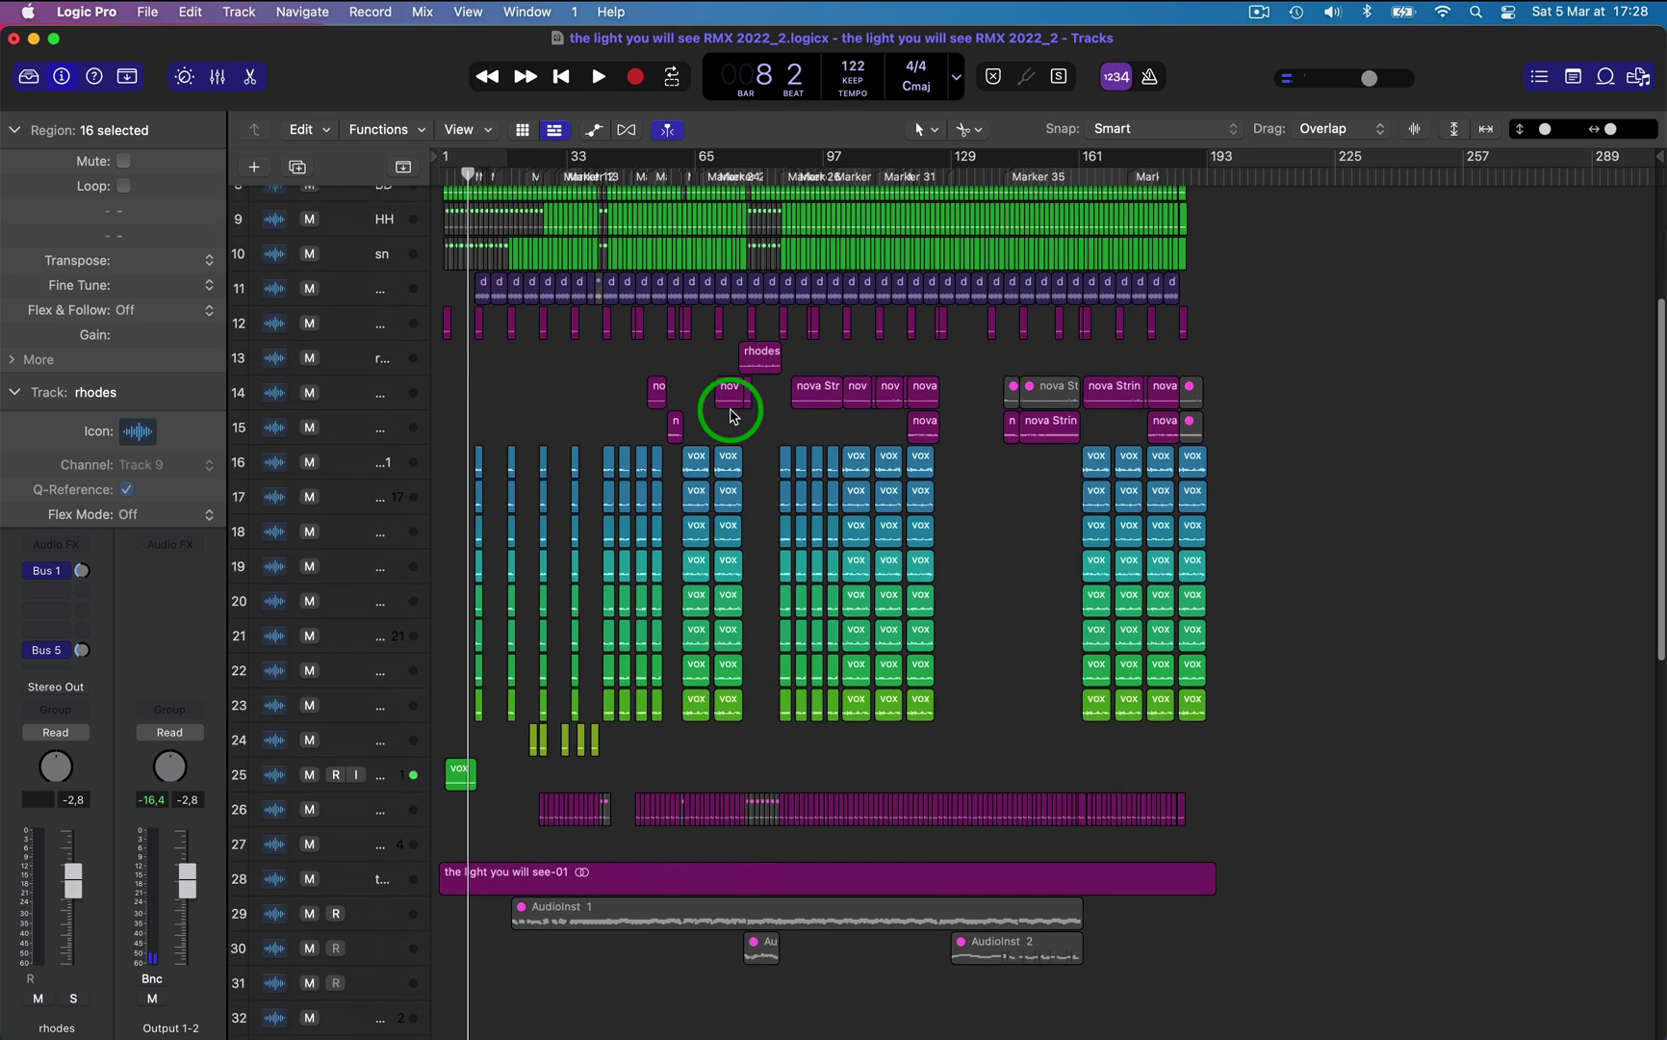
{"action": "key", "text": "z"}
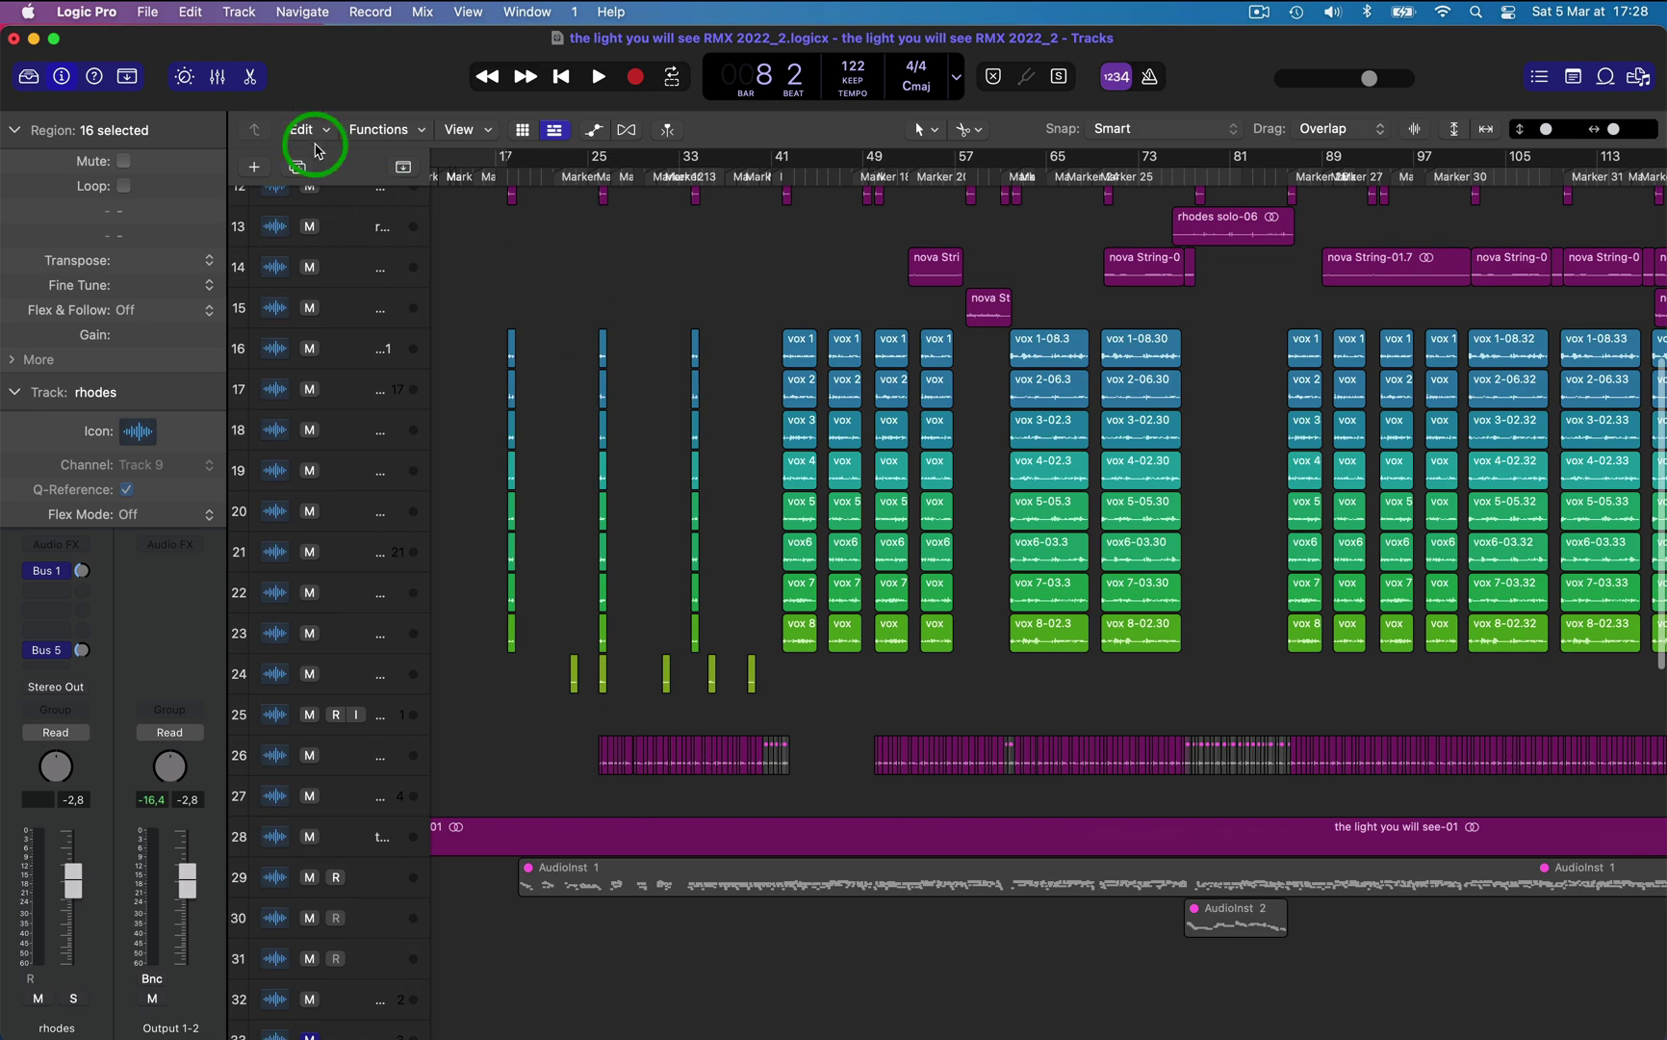
Open the Mixer below the arrangement and start playback
{"action": "left_click", "coordinate": [221, 87]}
{"action": "key", "text": "space"}
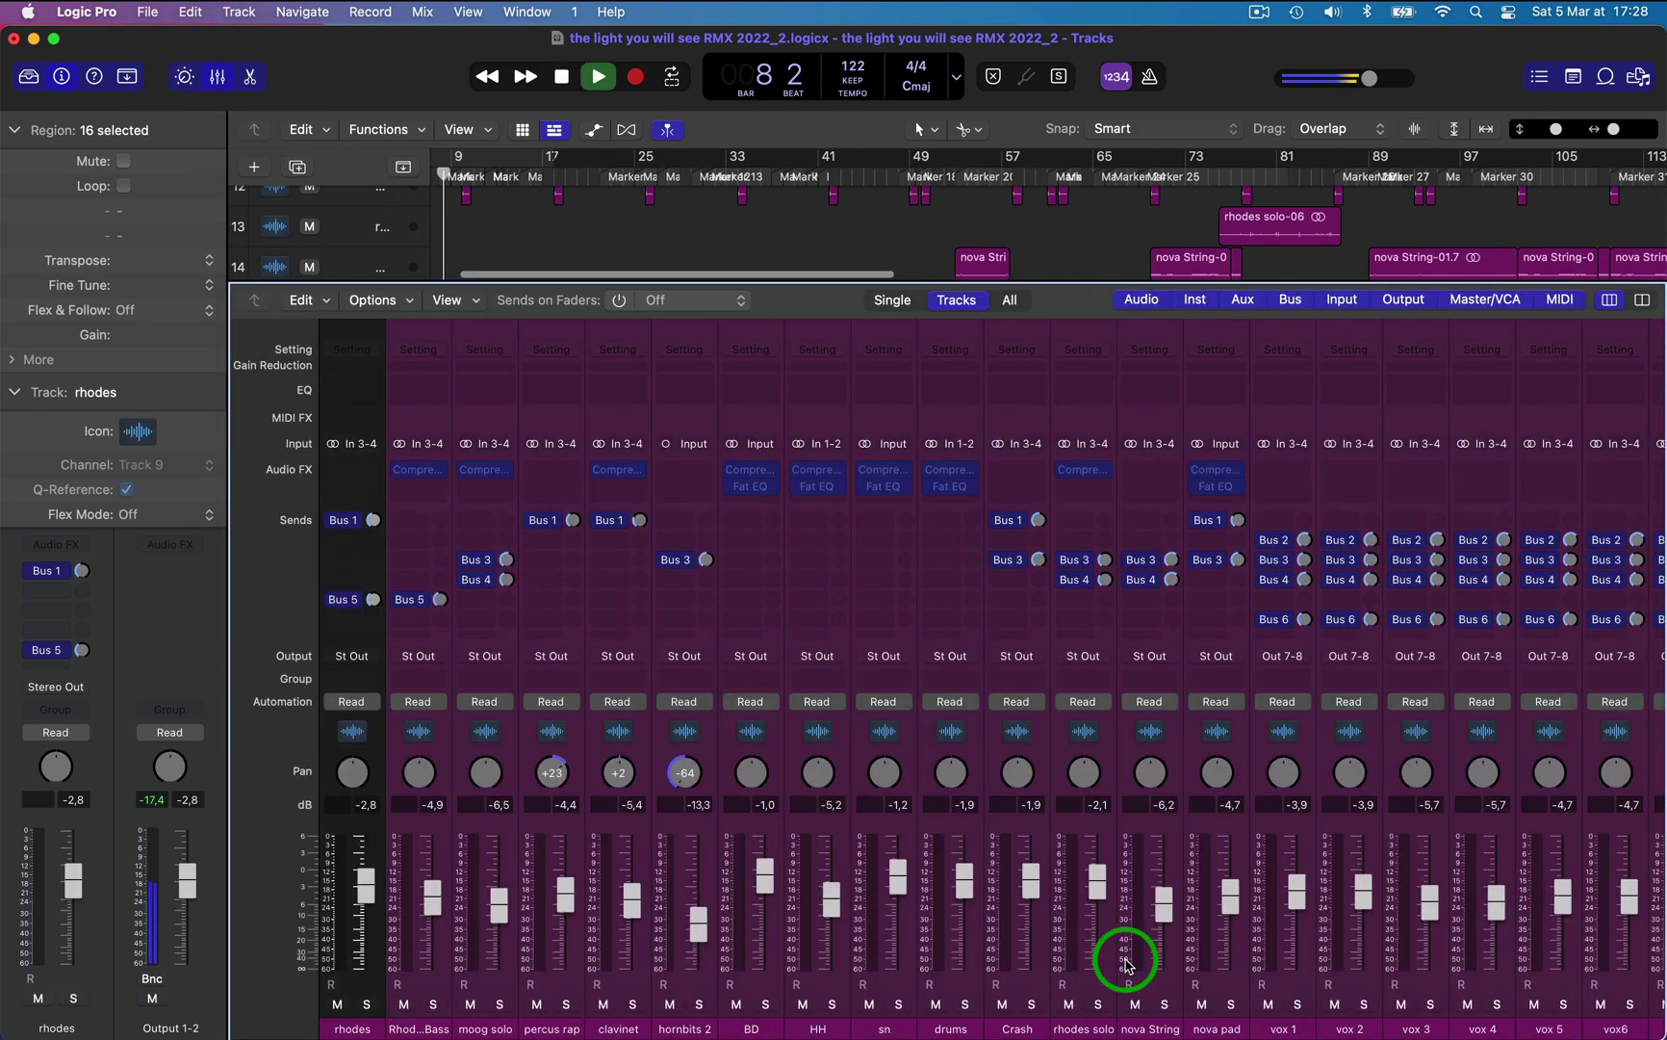
{"action": "scroll", "coordinate": [736, 847], "scroll_direction": "right", "scroll_amount": 15}
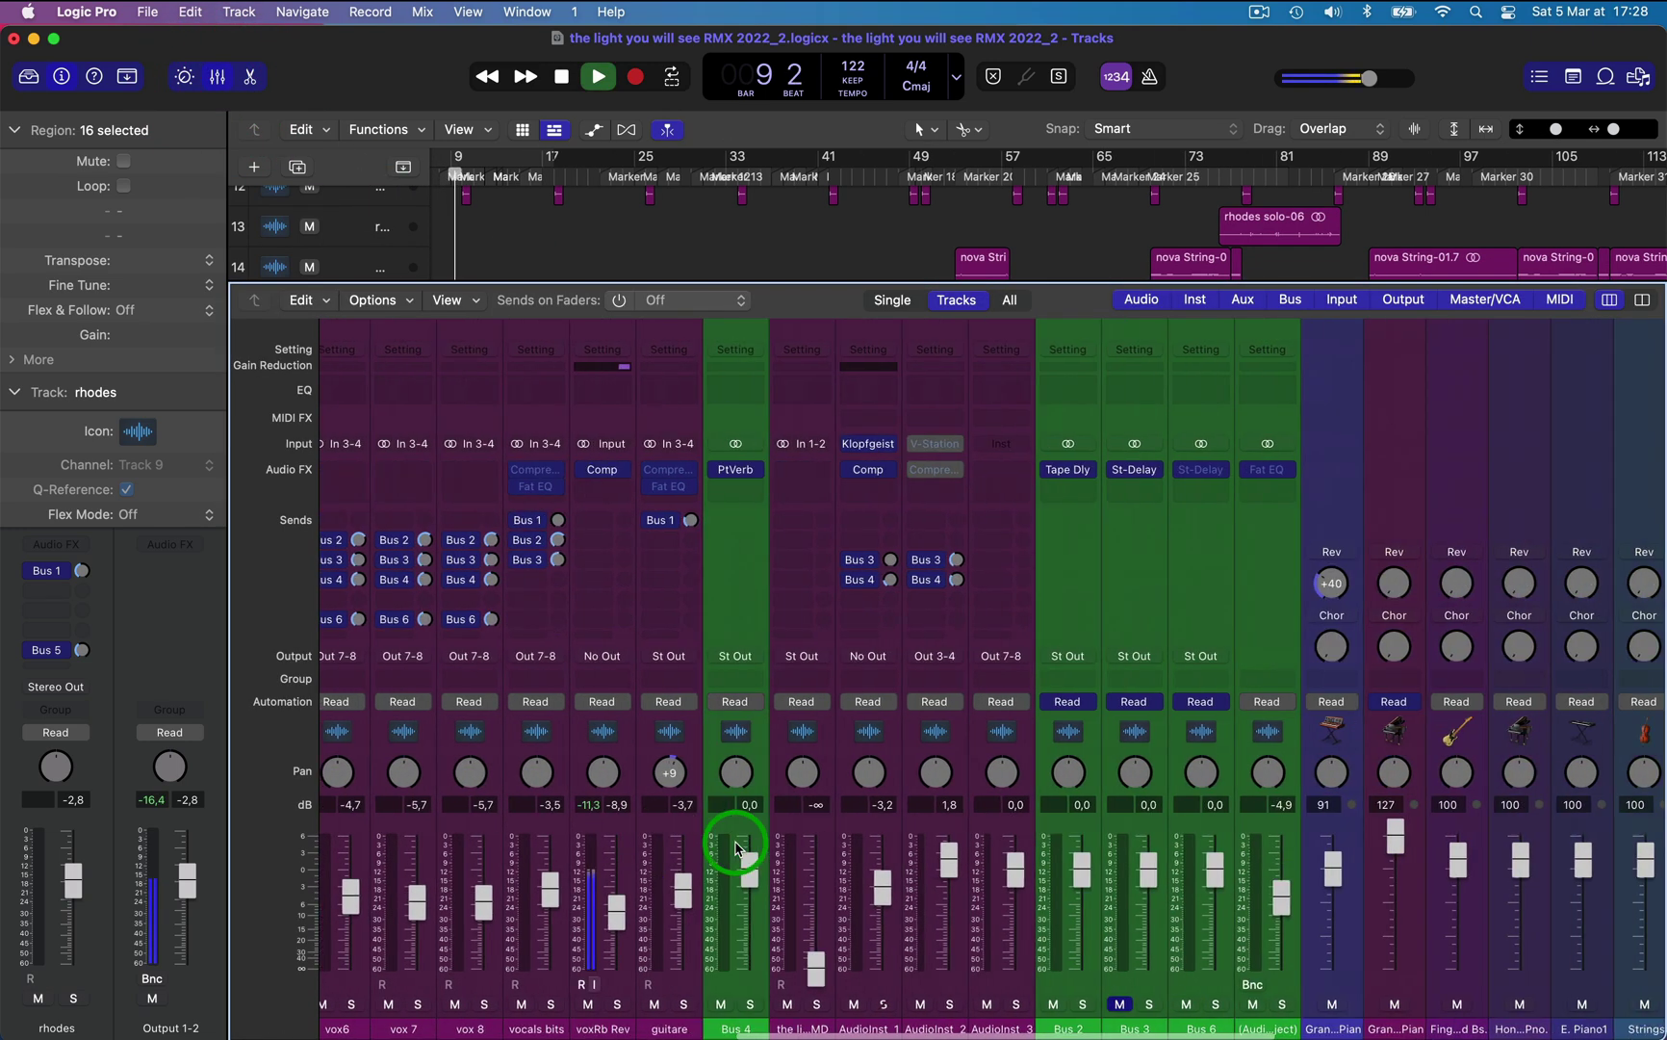
{"action": "scroll", "coordinate": [732, 842], "scroll_direction": "left", "scroll_amount": 5}
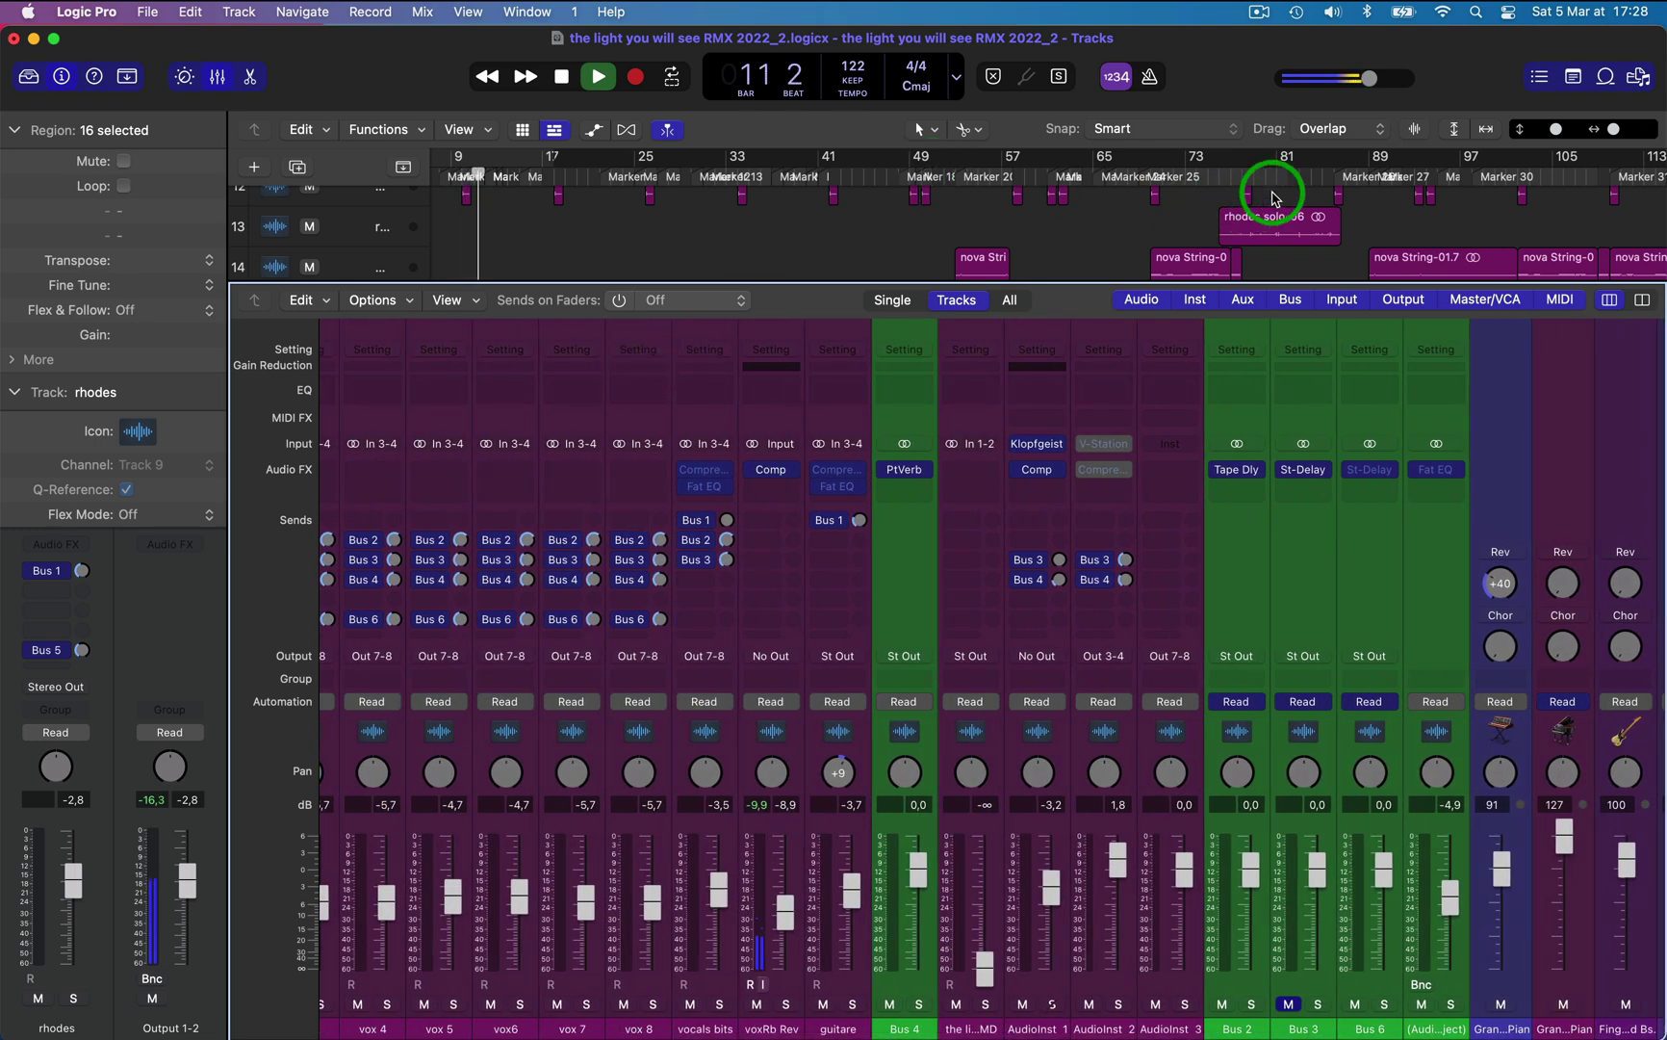
Jump playback to bar 84, stop at bar 86, and close the Mixer
{"action": "left_click", "coordinate": [1308, 179]}
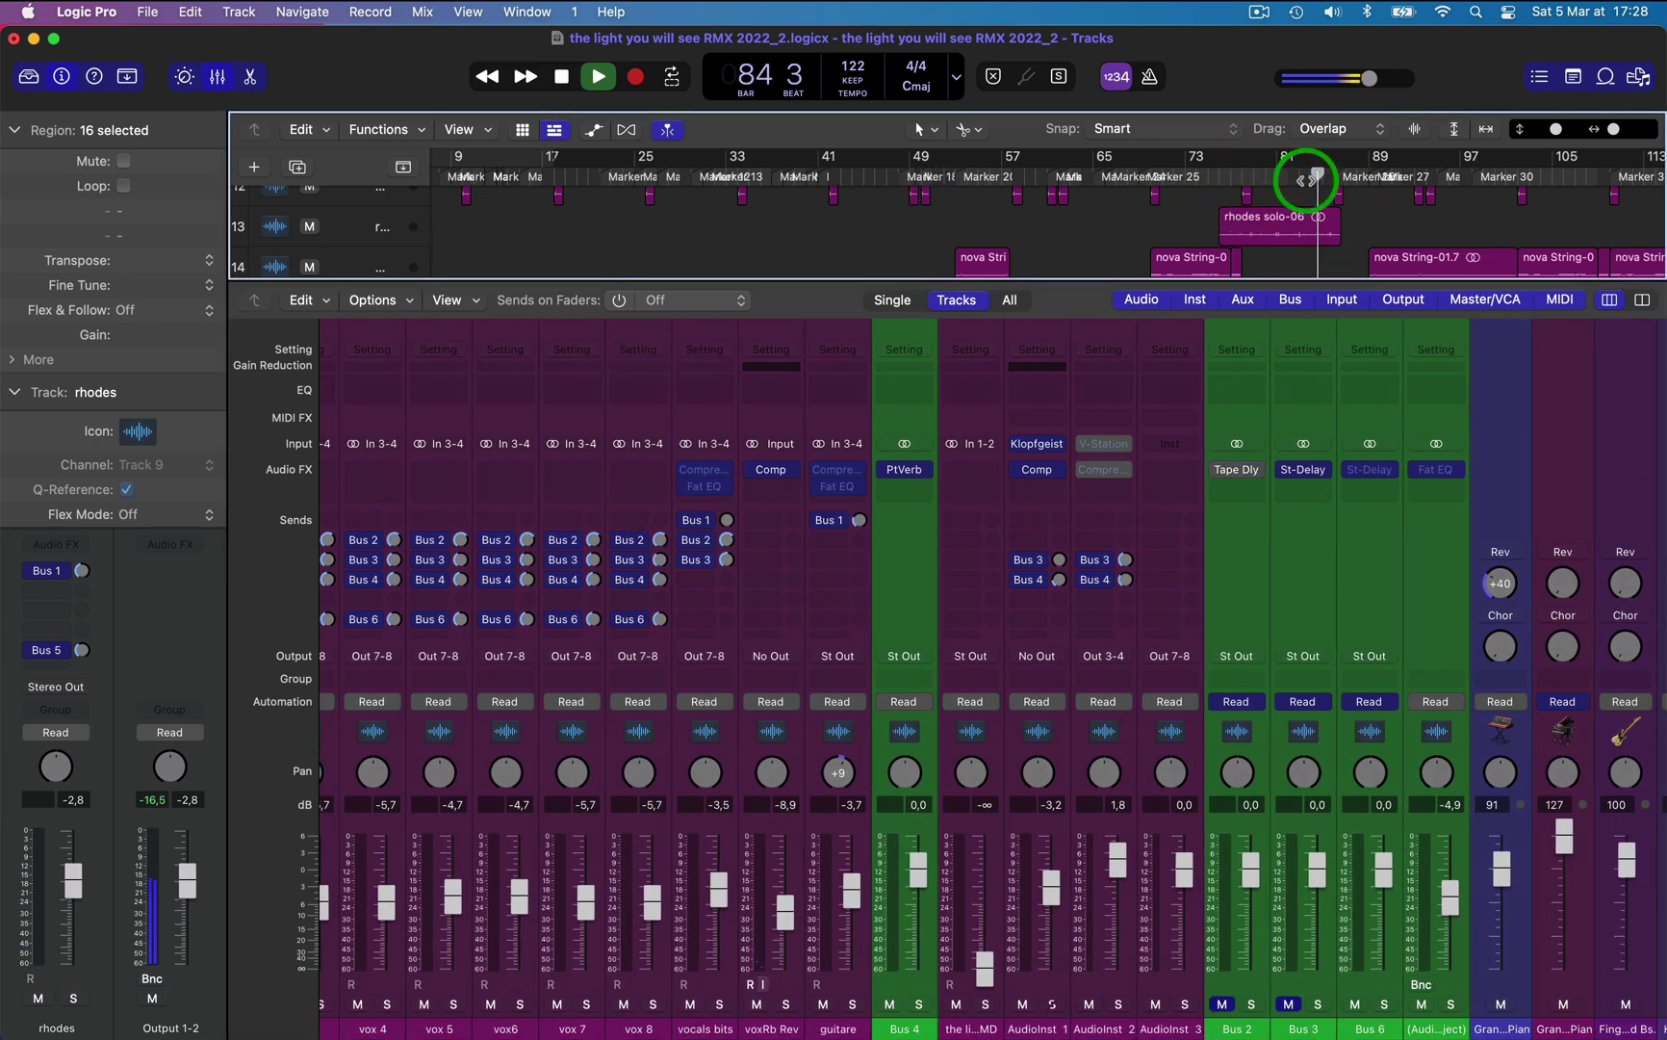
{"action": "scroll", "coordinate": [817, 517], "scroll_direction": "left", "scroll_amount": 5}
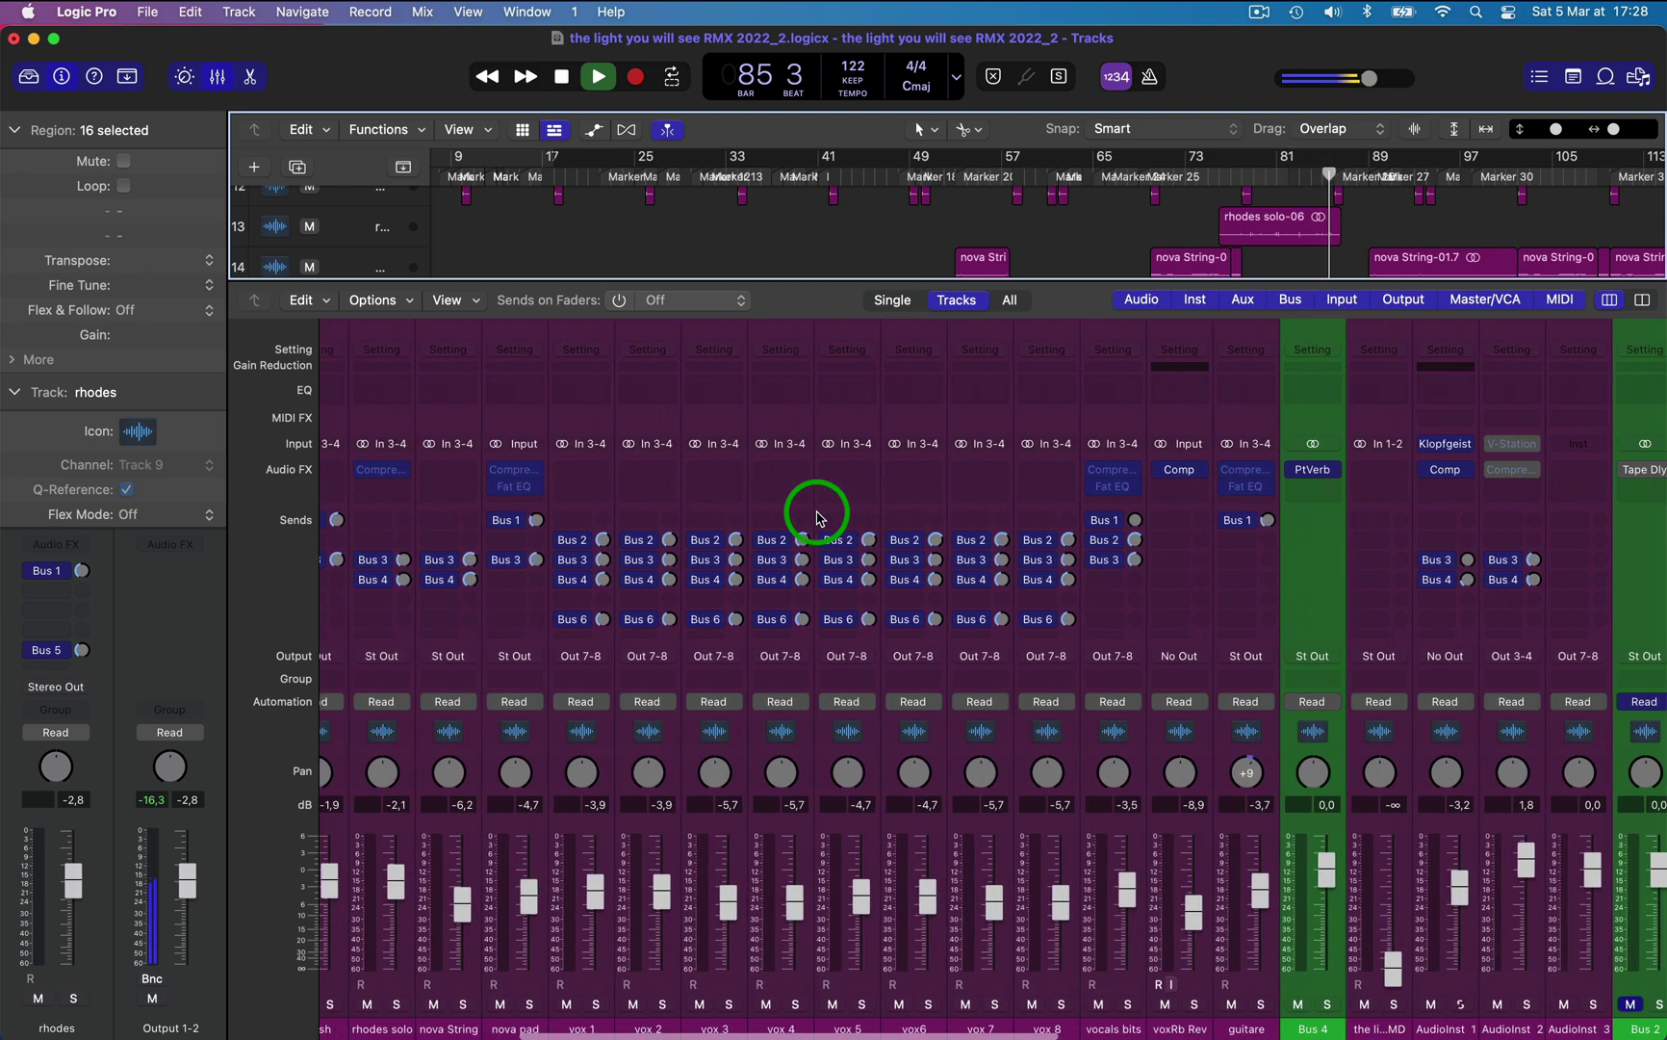
{"action": "scroll", "coordinate": [817, 516], "scroll_direction": "left", "scroll_amount": 10}
{"action": "key", "text": "space"}
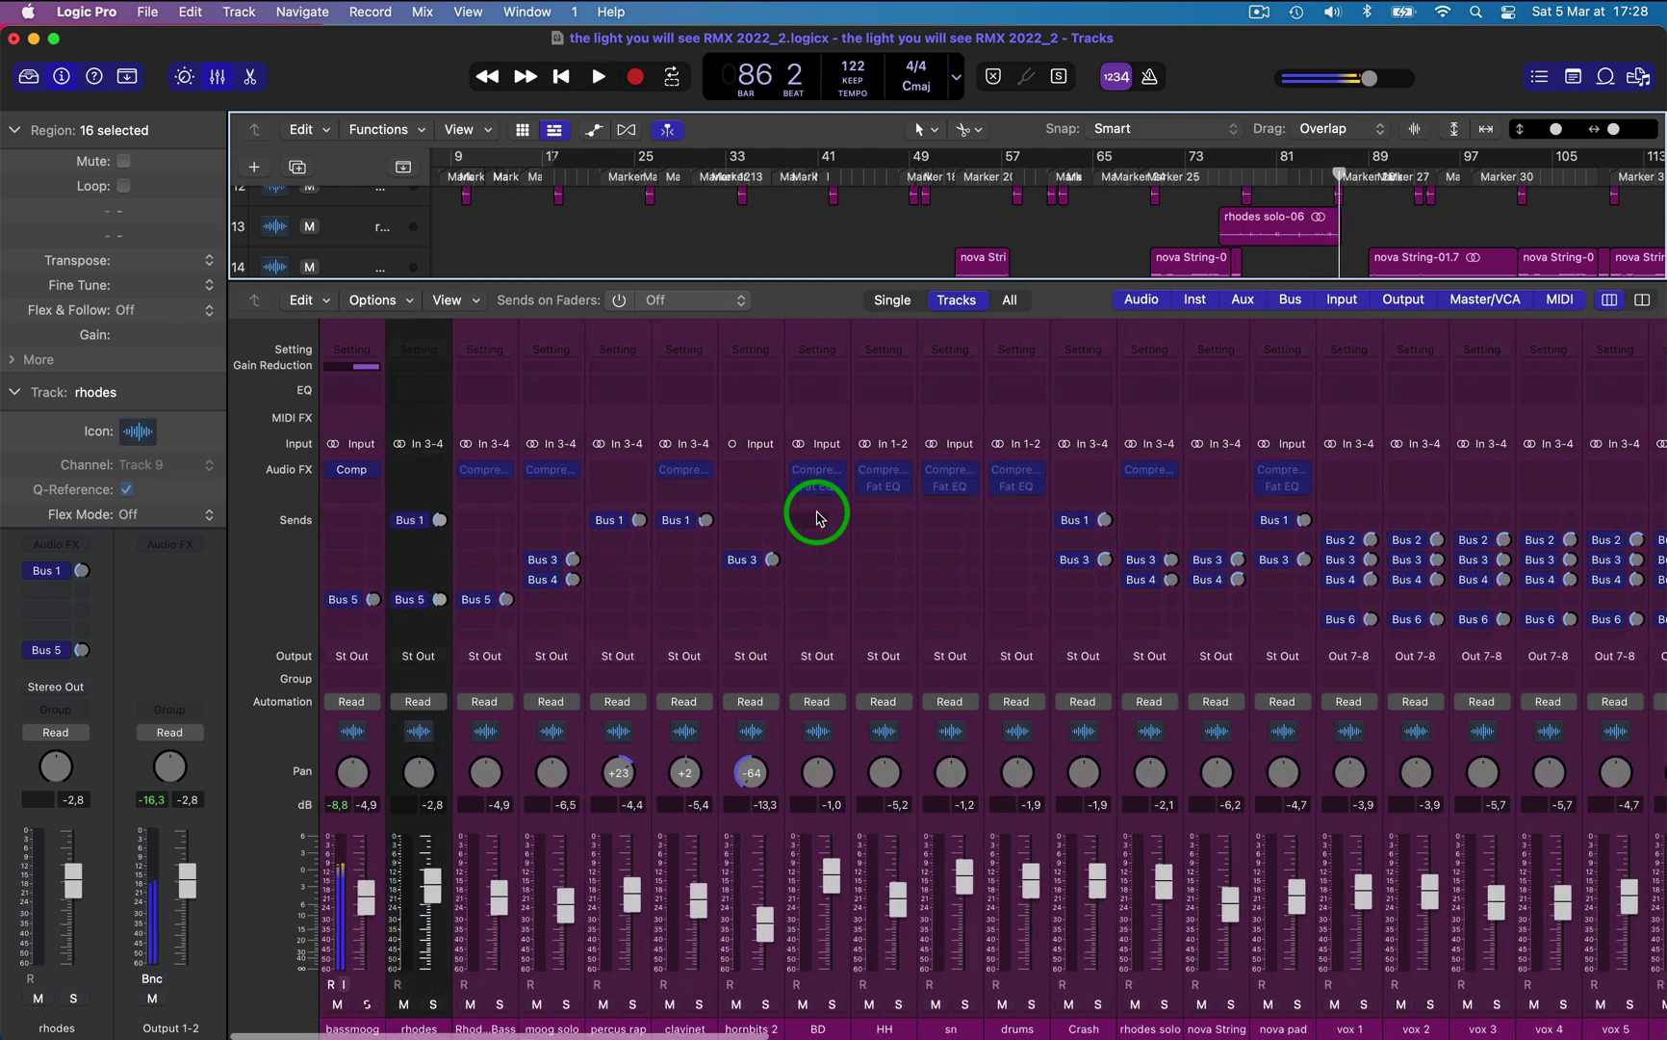
{"action": "left_click", "coordinate": [219, 78]}
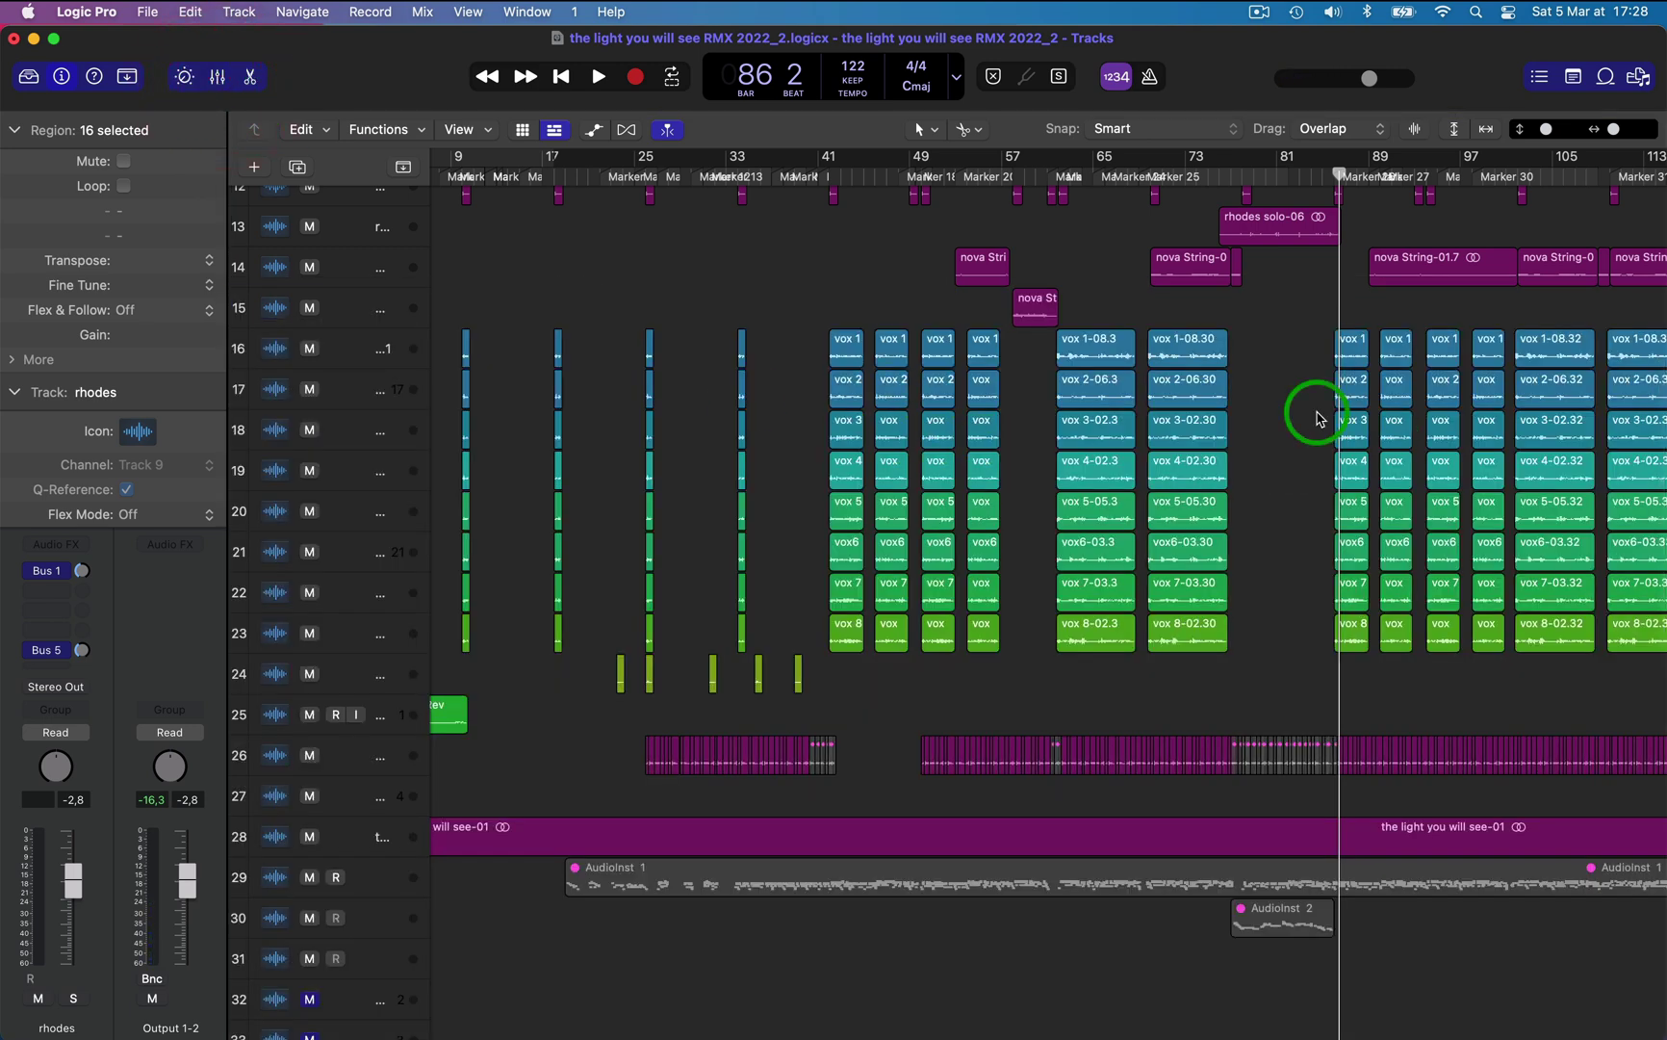
Scroll the arrangement to show the first tracks and the song from bar 1 to about bar 193
{"action": "scroll", "coordinate": [1127, 510], "scroll_direction": "up", "scroll_amount": 10}
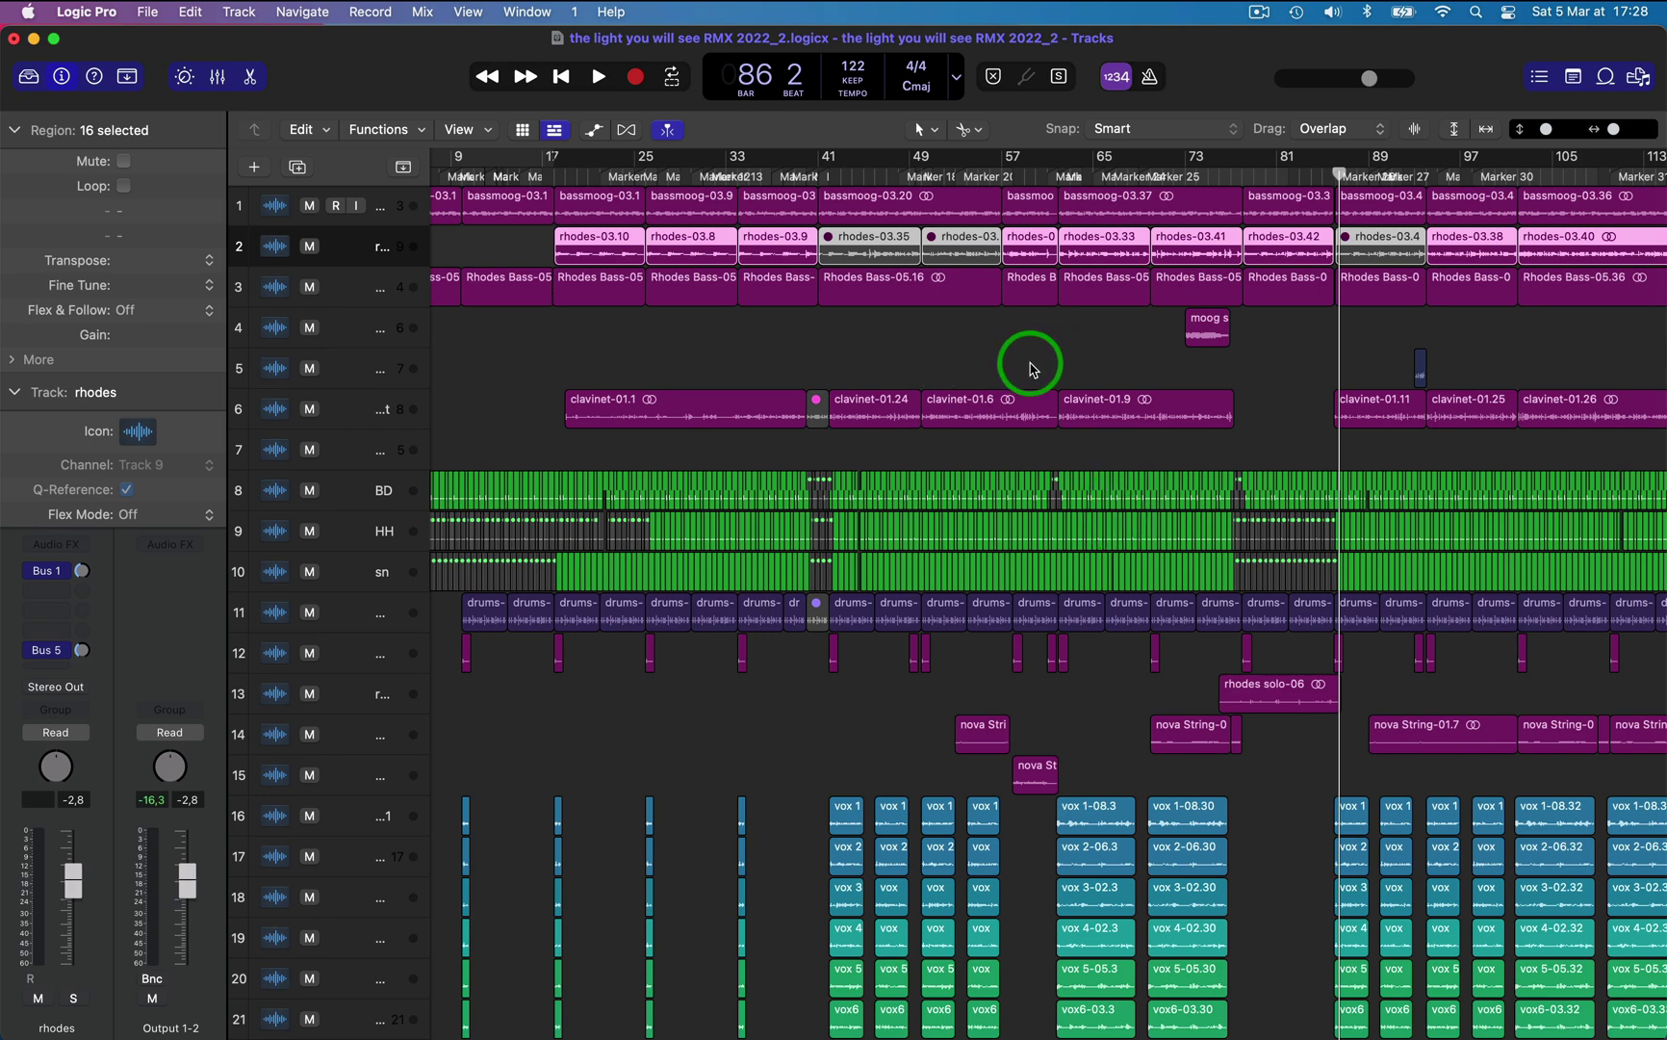
{"action": "scroll", "coordinate": [1031, 364], "scroll_direction": "right", "scroll_amount": 5}
{"action": "scroll", "coordinate": [1033, 370], "scroll_direction": "right", "scroll_amount": 6}
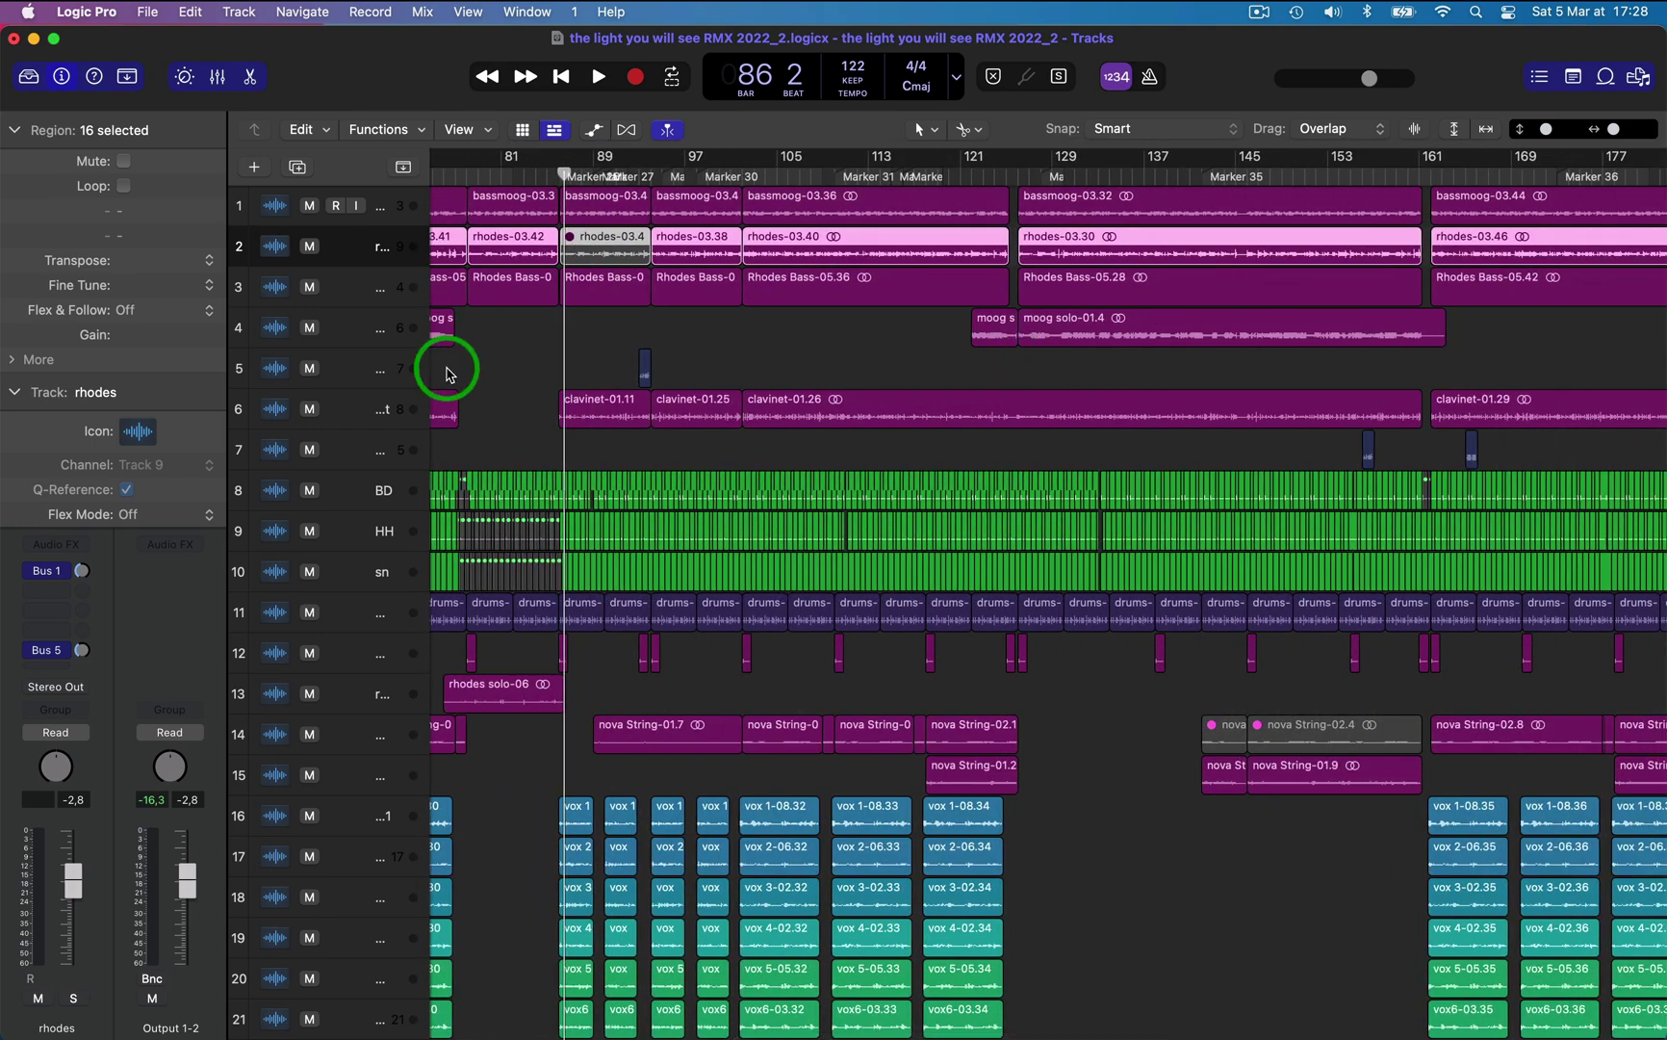
{"action": "scroll", "coordinate": [604, 468], "scroll_direction": "left", "scroll_amount": 12}
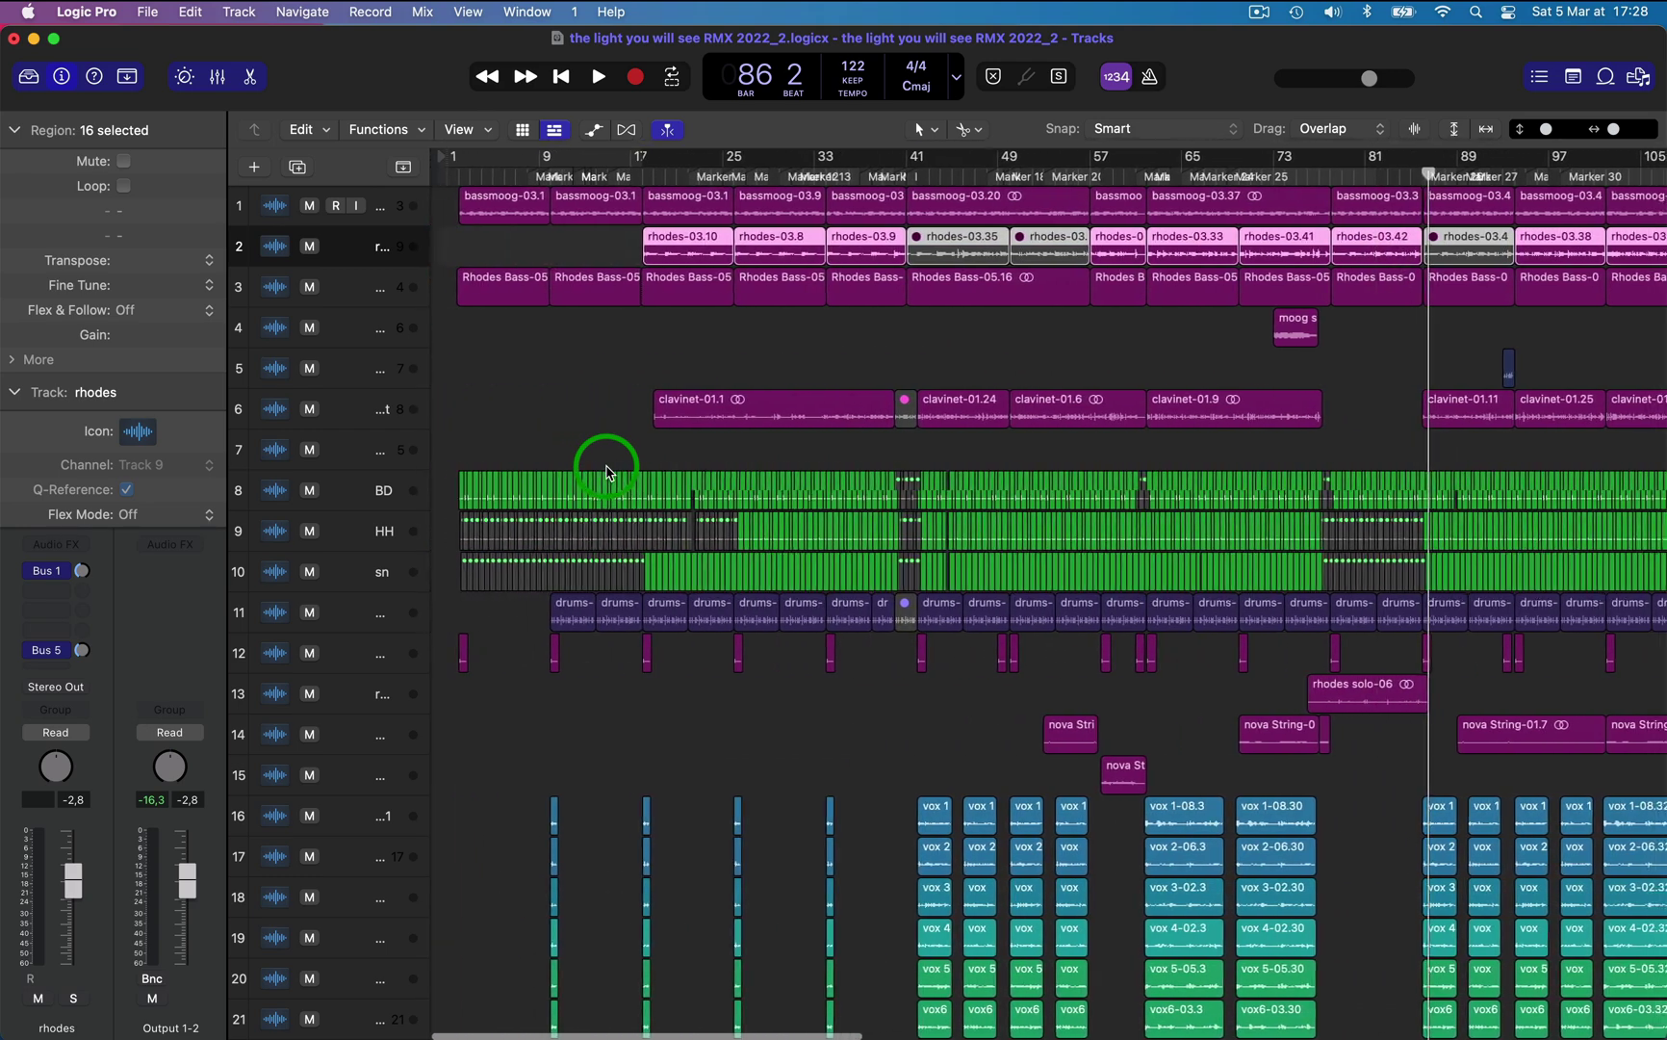
{"action": "scroll", "coordinate": [607, 471], "scroll_direction": "down", "scroll_amount": 5}
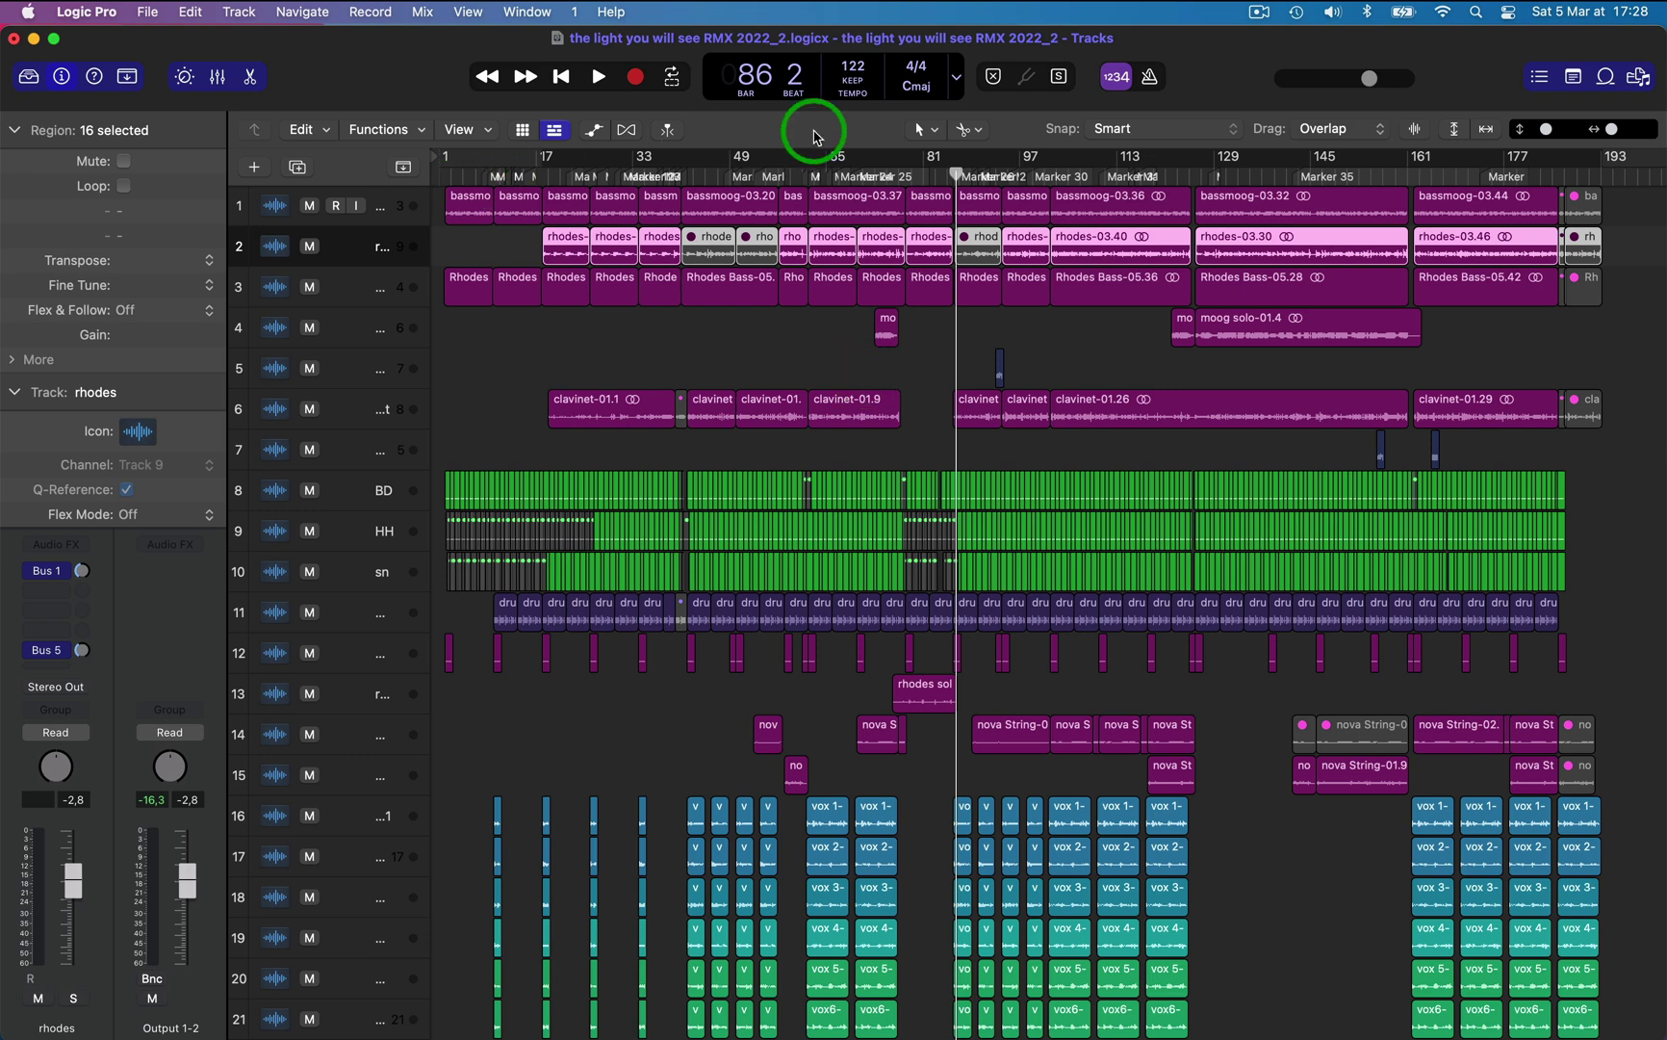
Switch the LCD to Custom mode showing clock time, CPU and disk load, and review the tracks
{"action": "left_click", "coordinate": [956, 77]}
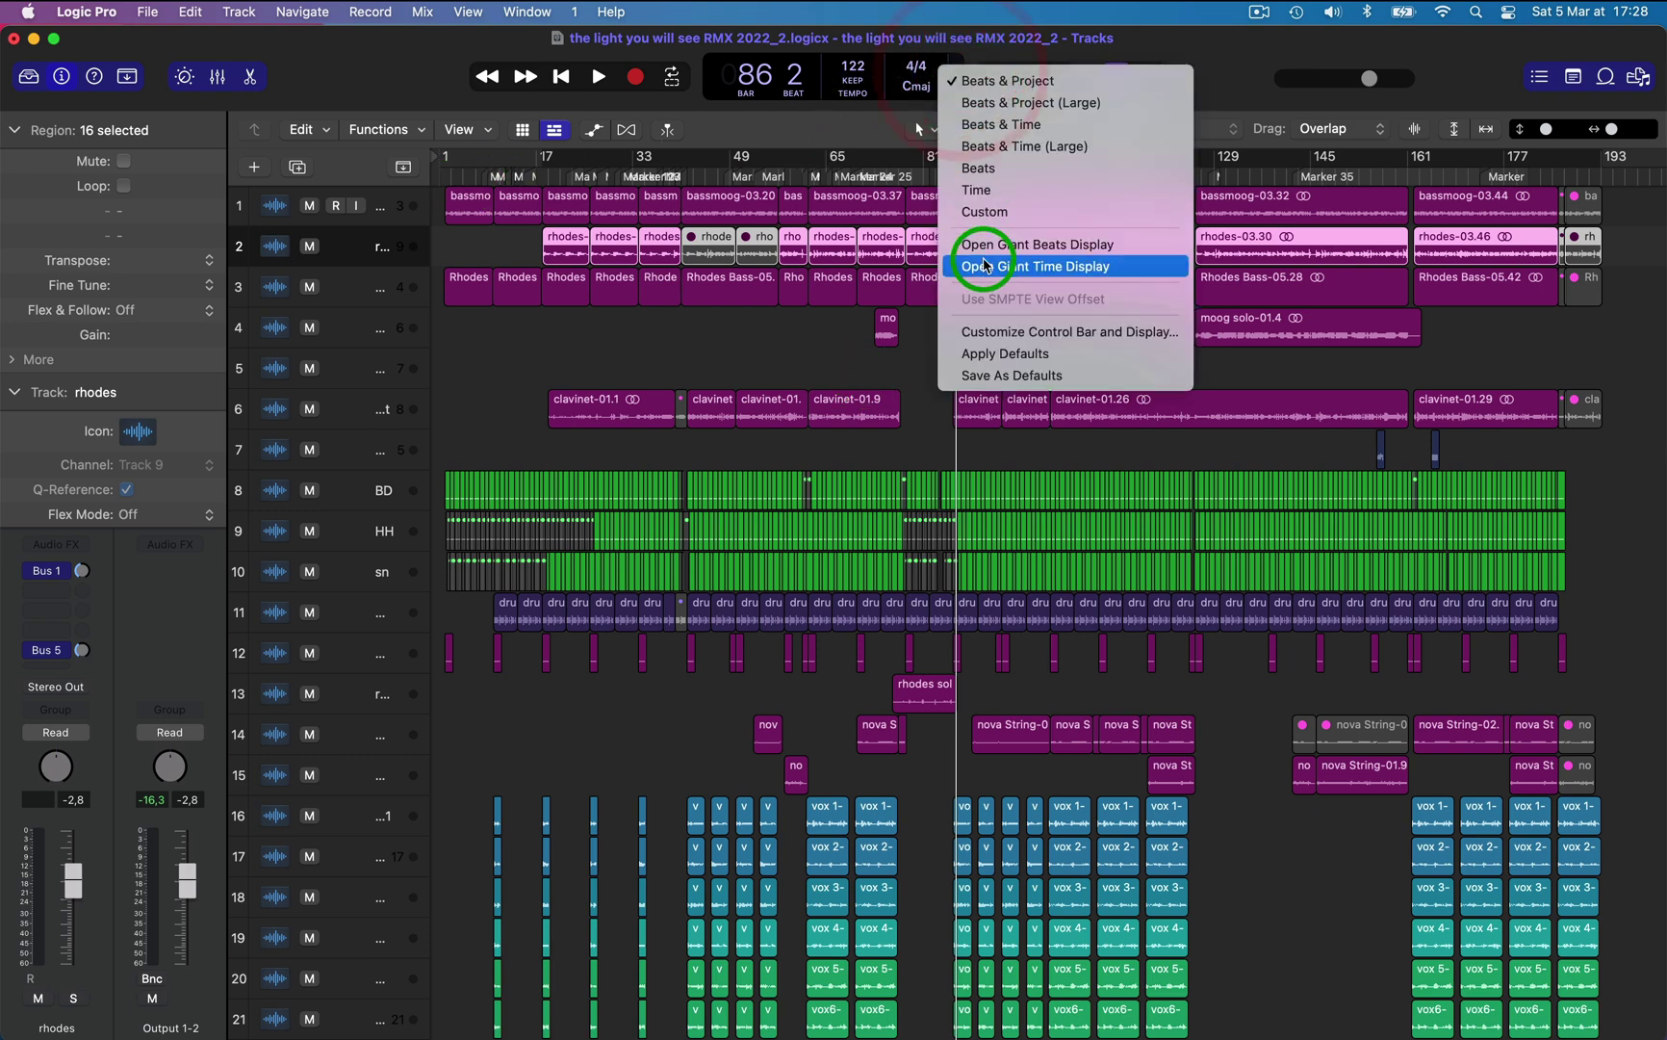
{"action": "left_click", "coordinate": [984, 211]}
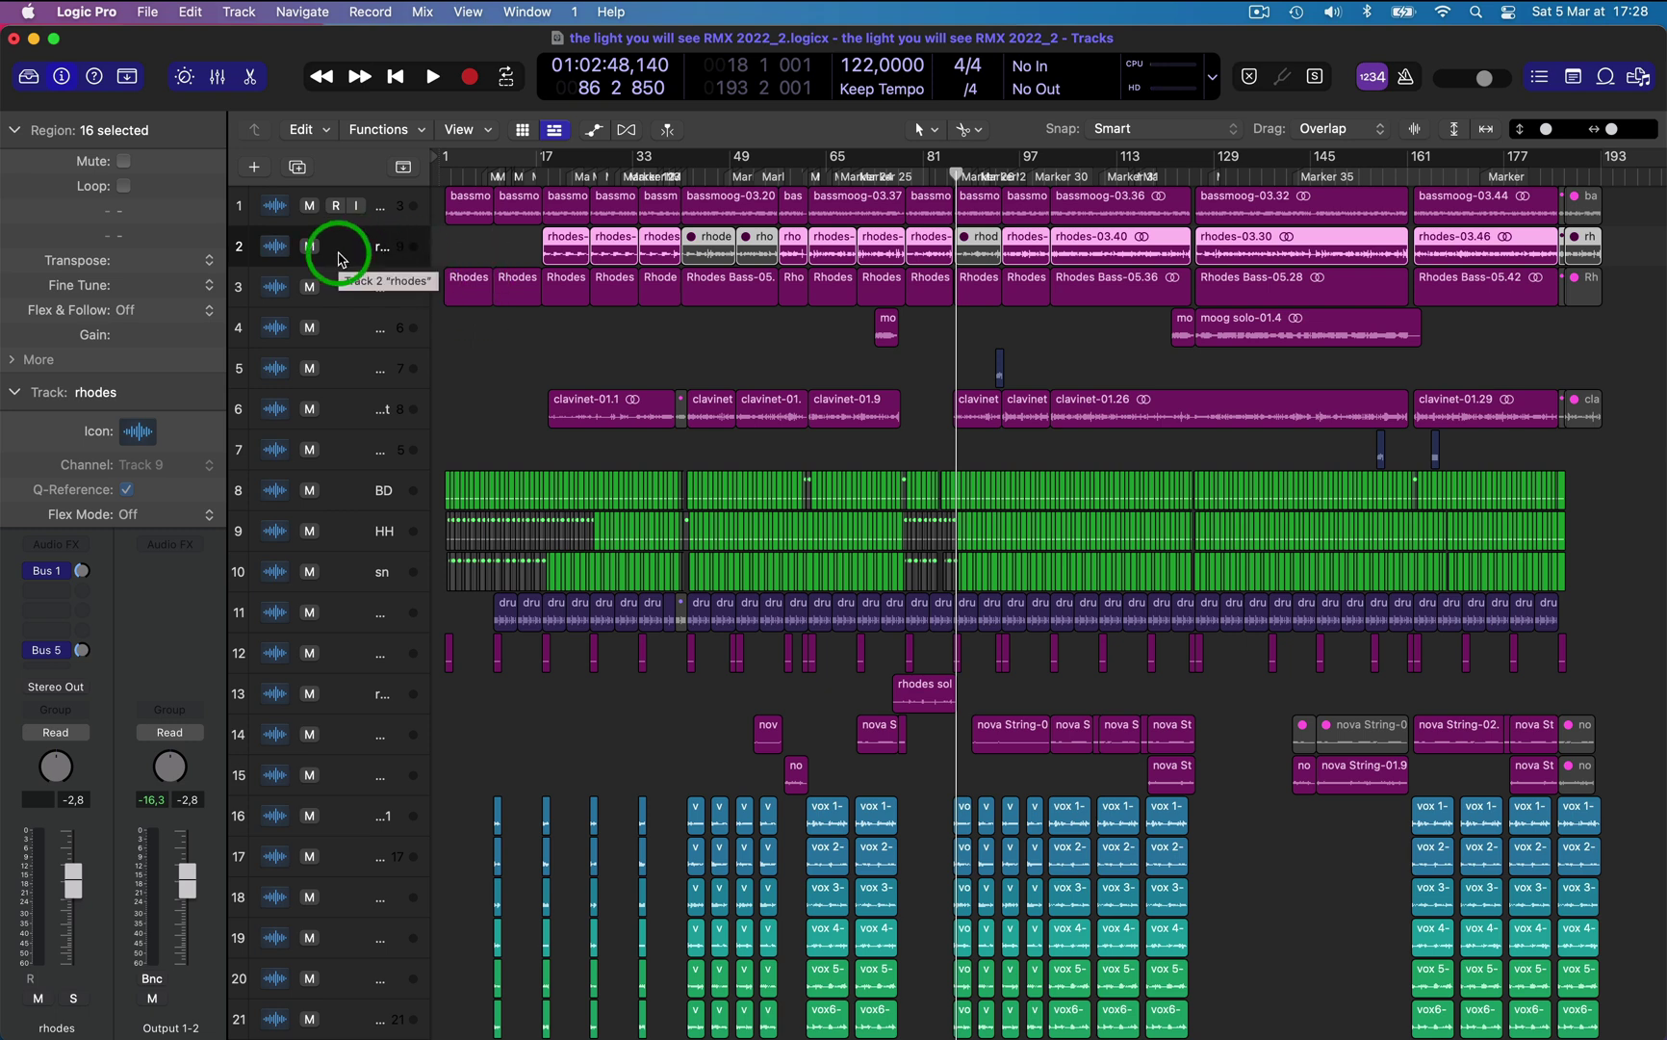
{"action": "scroll", "coordinate": [338, 258], "scroll_direction": "down", "scroll_amount": 15}
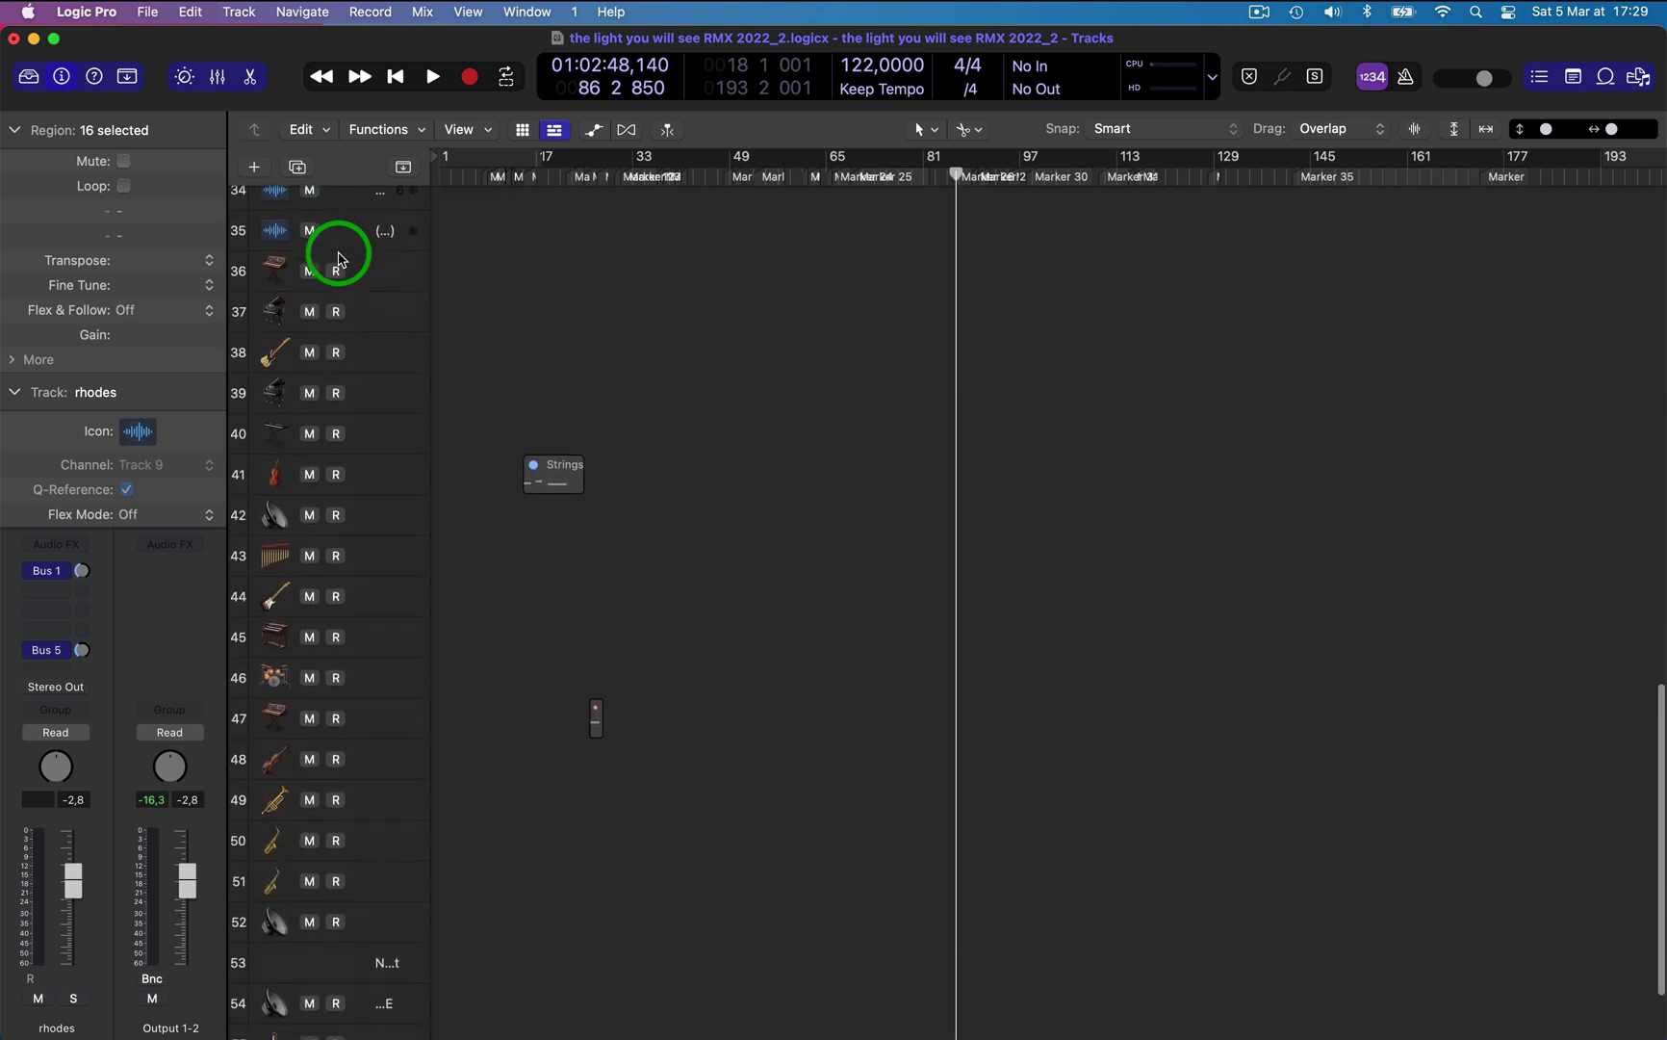
{"action": "scroll", "coordinate": [339, 258], "scroll_direction": "up", "scroll_amount": 15}
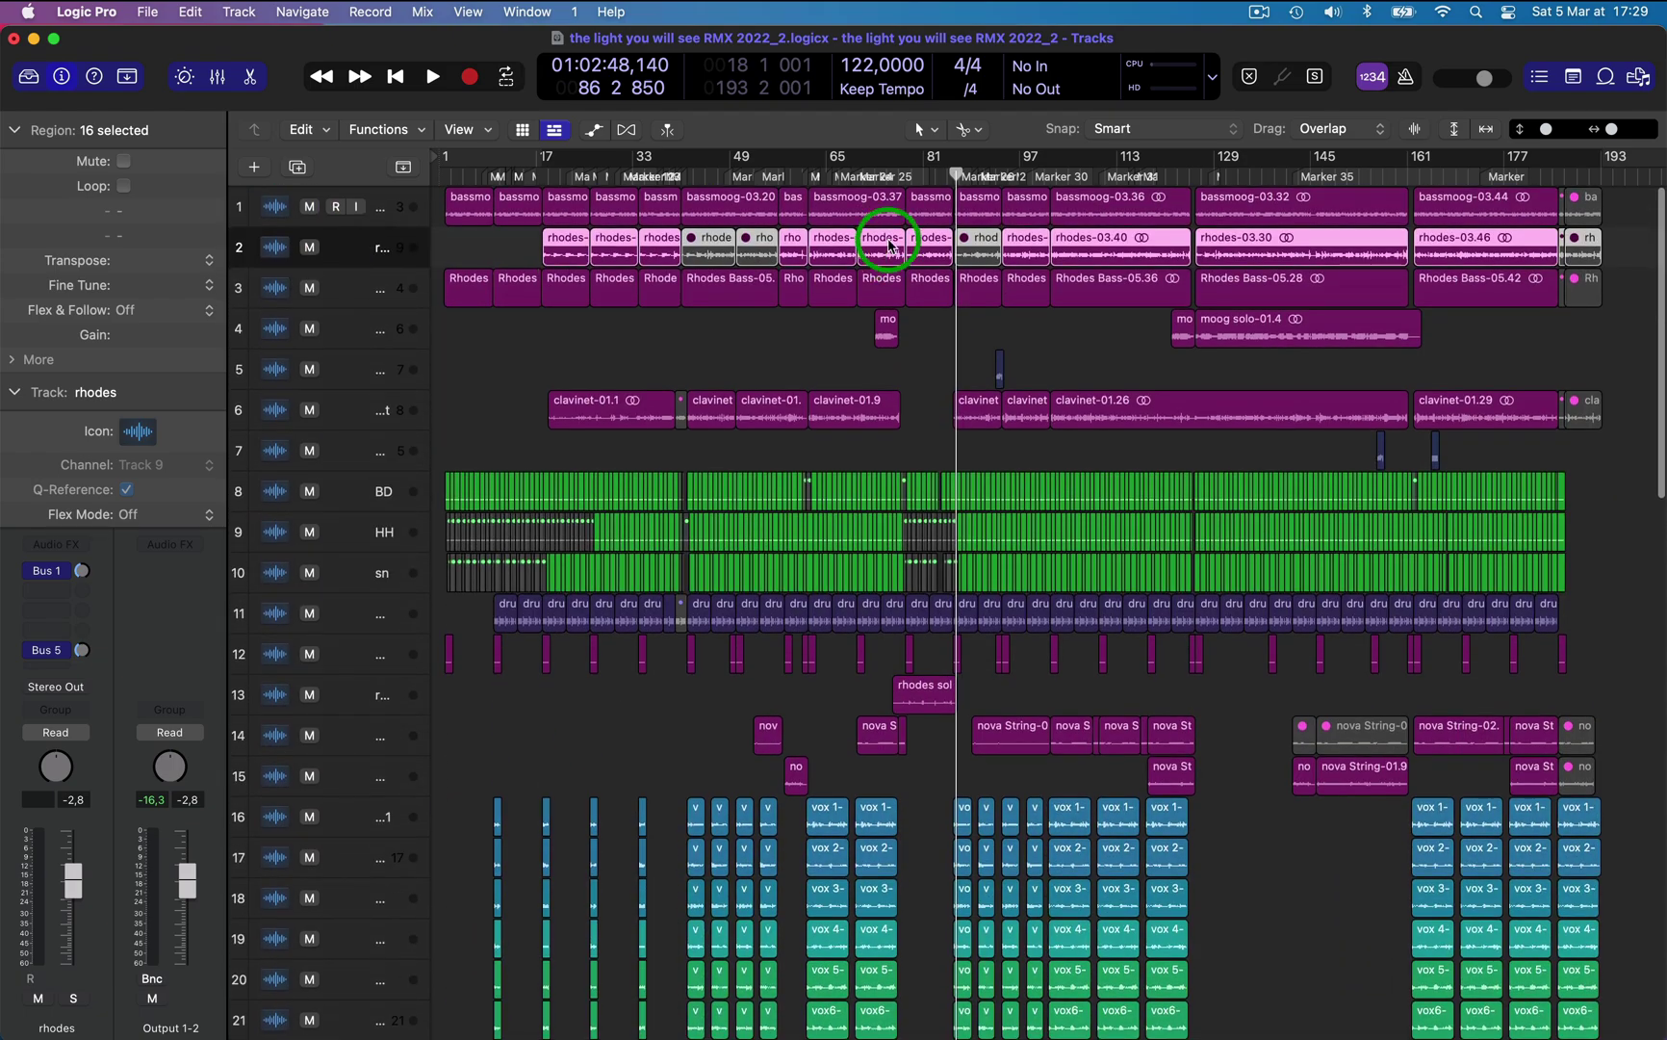
{"action": "scroll", "coordinate": [677, 381], "scroll_direction": "down", "scroll_amount": 10}
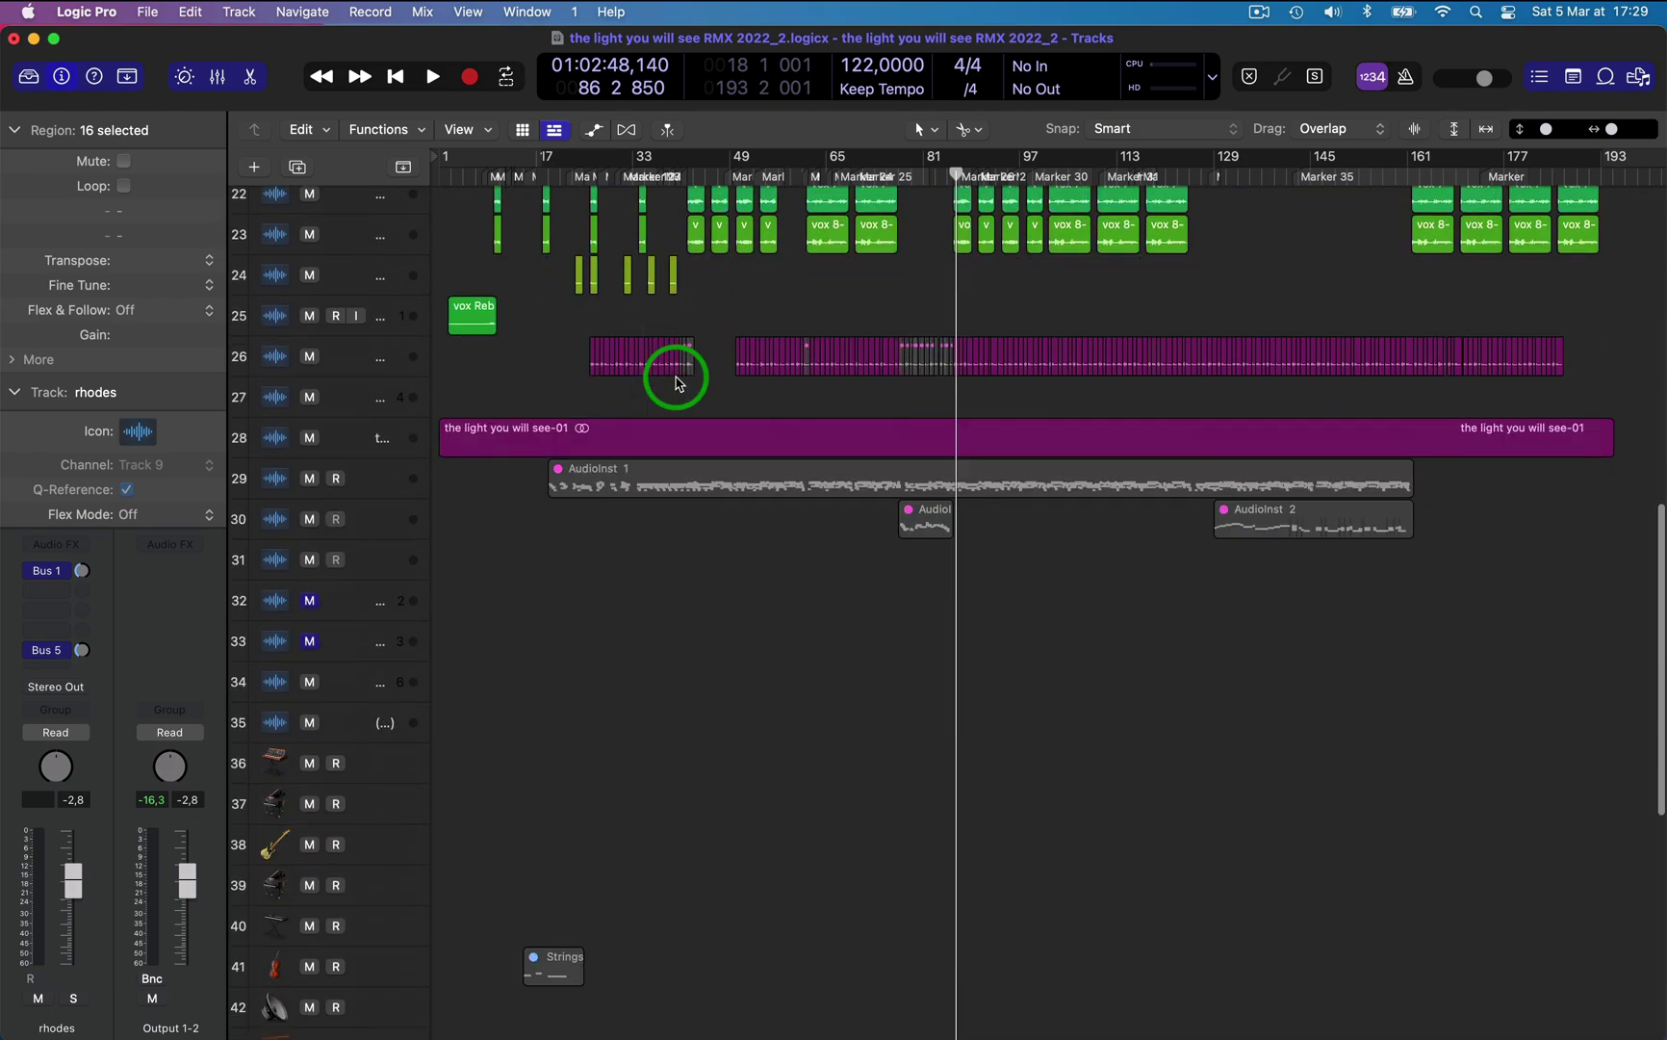
{"action": "scroll", "coordinate": [677, 381], "scroll_direction": "up", "scroll_amount": 1}
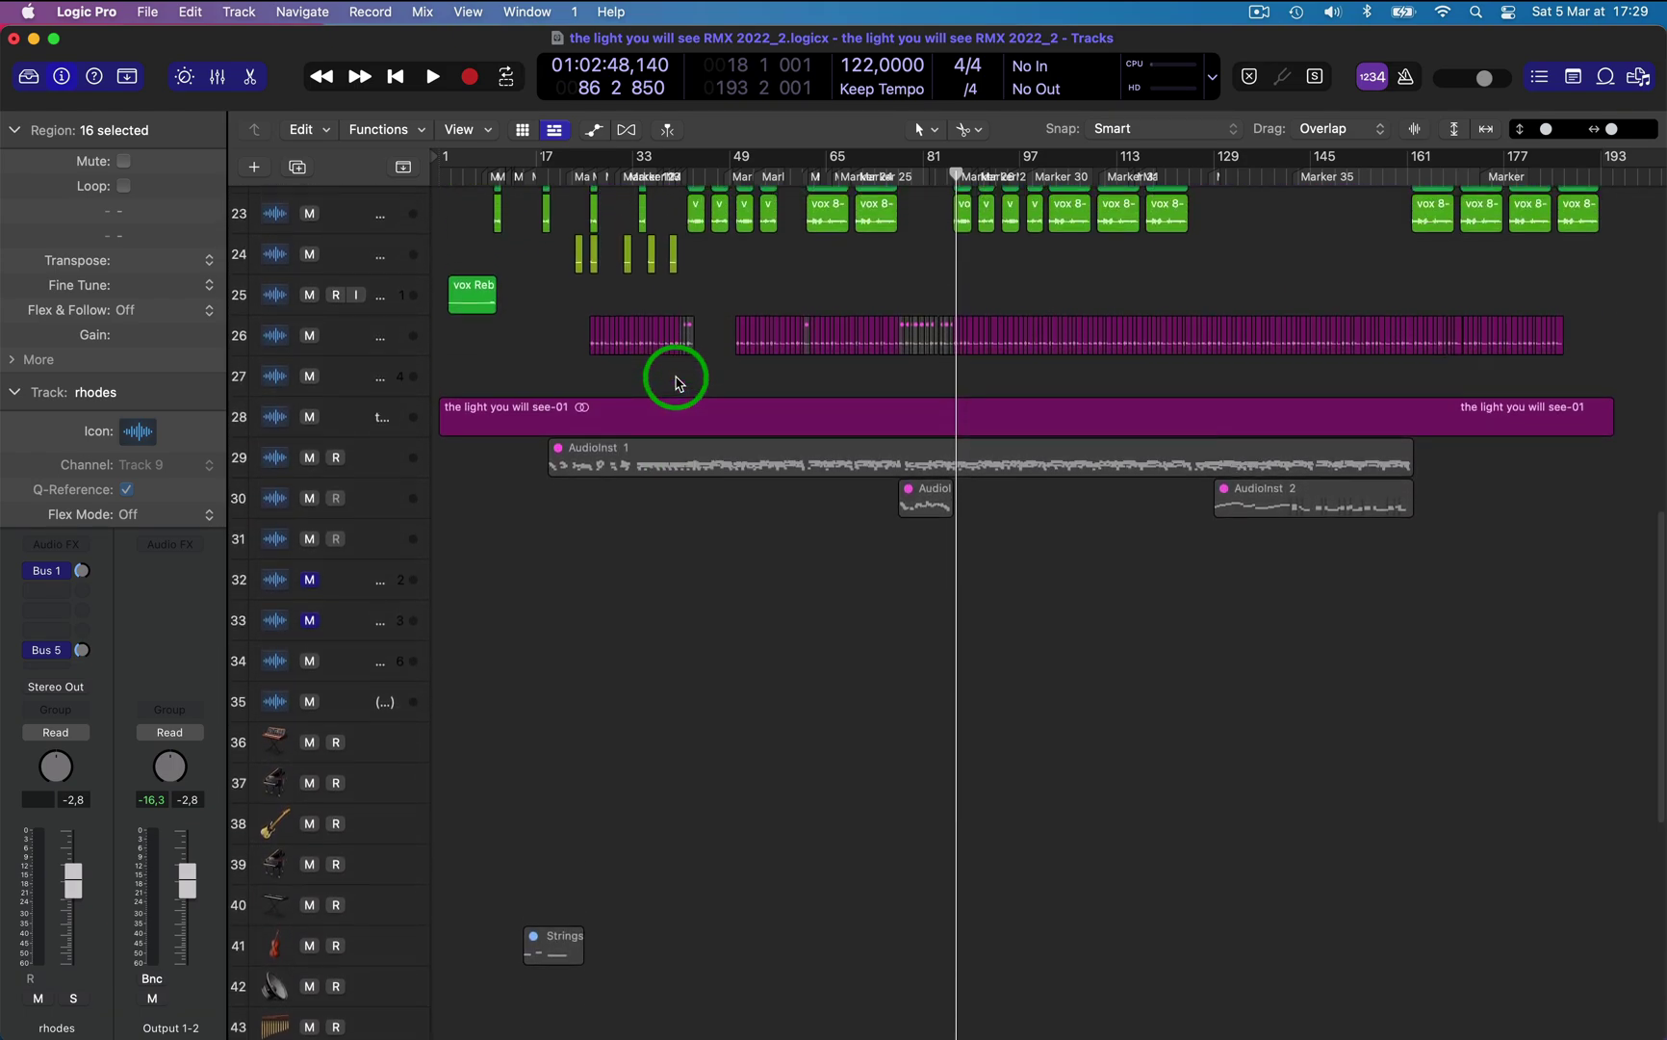
Show the mixer and activate the inactive St-Delay plug-in on the Bus 6 channel strip
{"action": "left_click", "coordinate": [219, 78]}
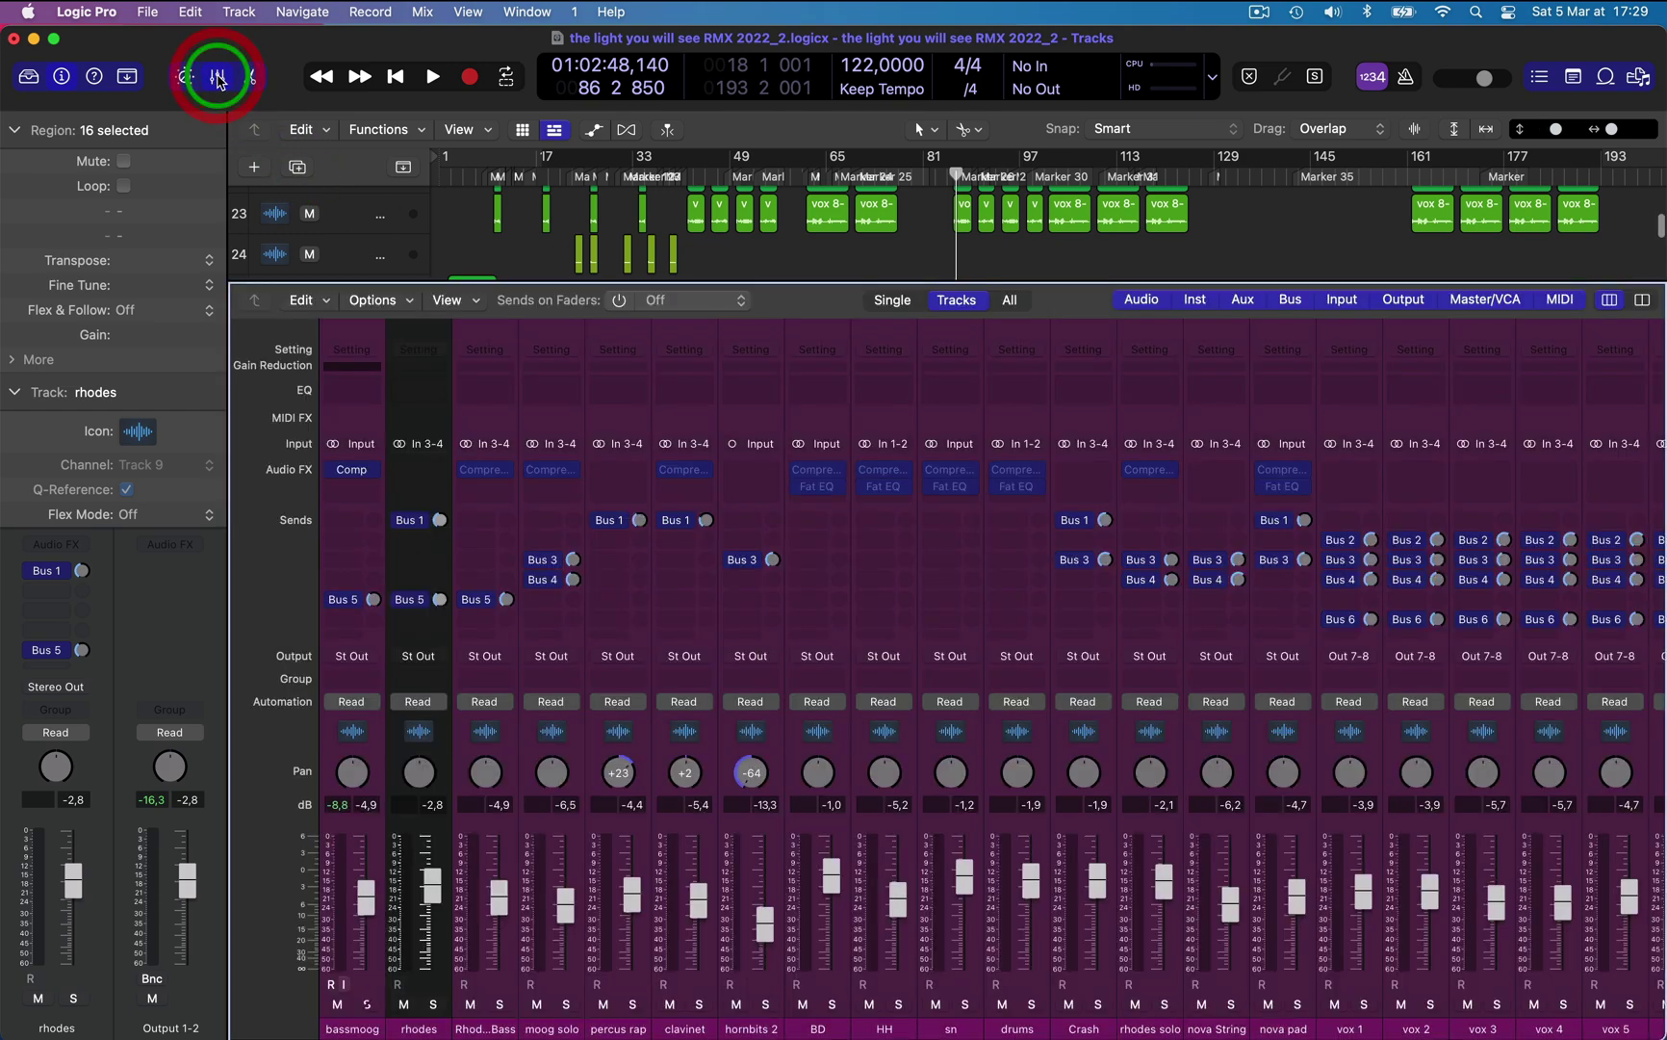
{"action": "scroll", "coordinate": [1268, 601], "scroll_direction": "right", "scroll_amount": 15}
{"action": "scroll", "coordinate": [1205, 594], "scroll_direction": "right", "scroll_amount": 2}
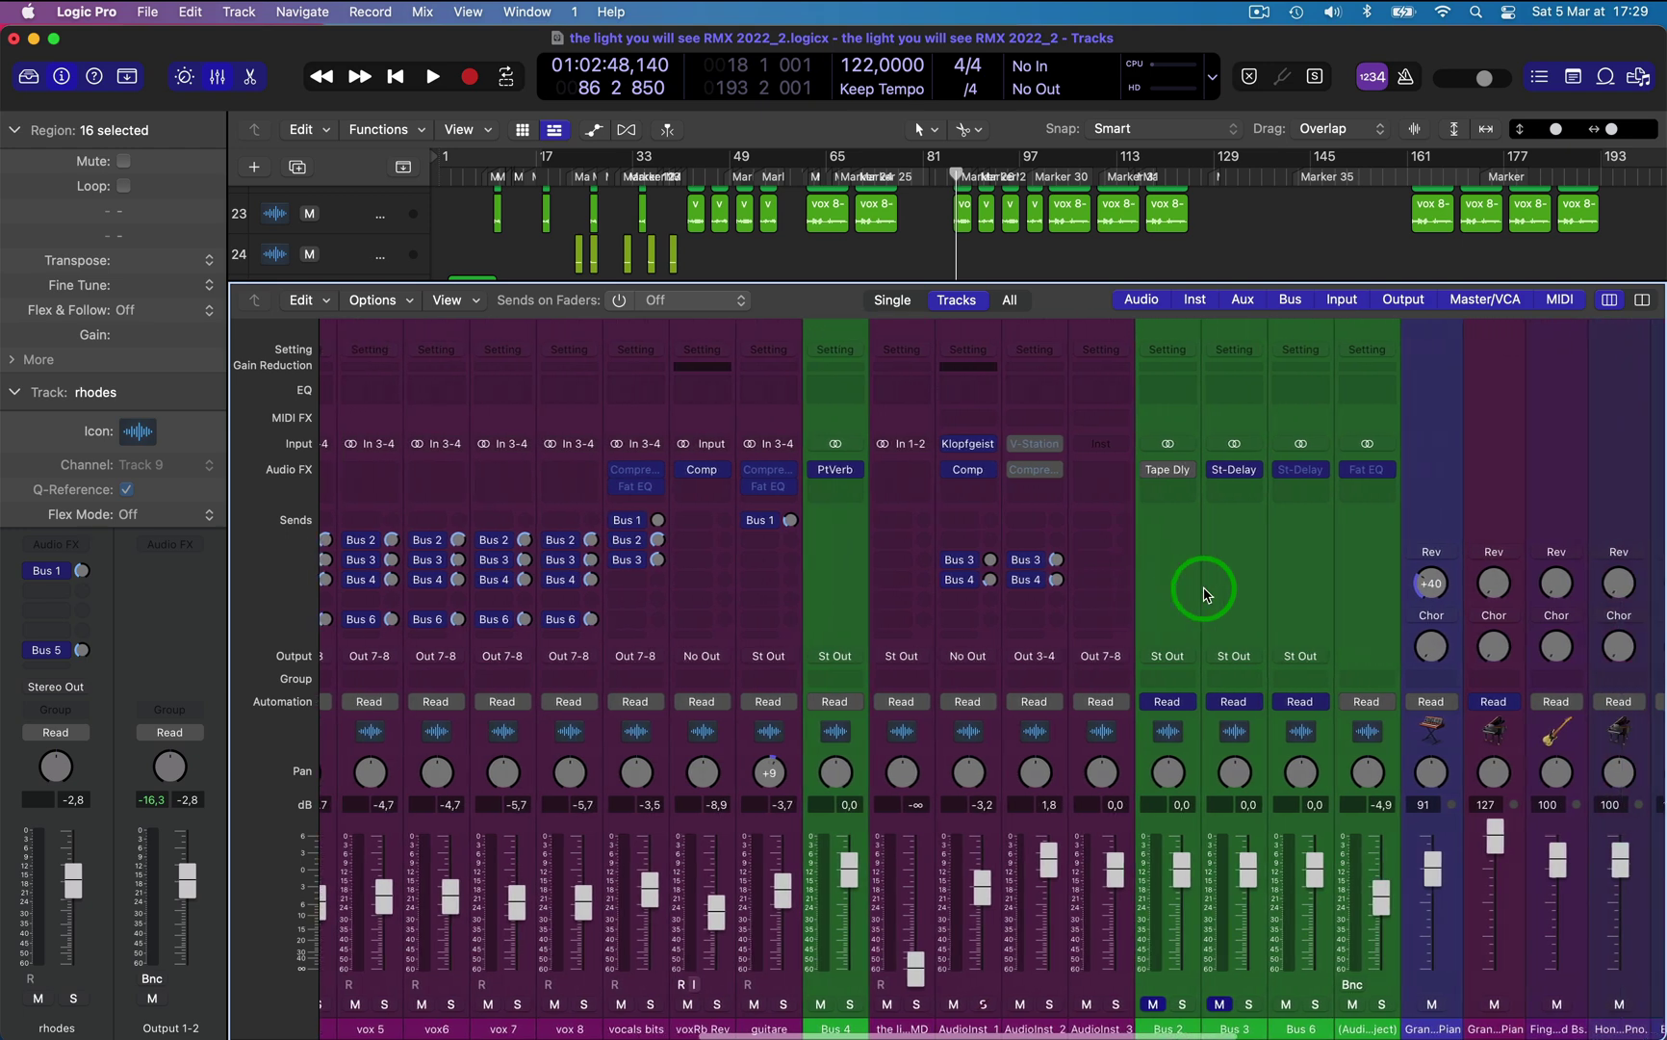
{"action": "left_click", "coordinate": [1302, 472]}
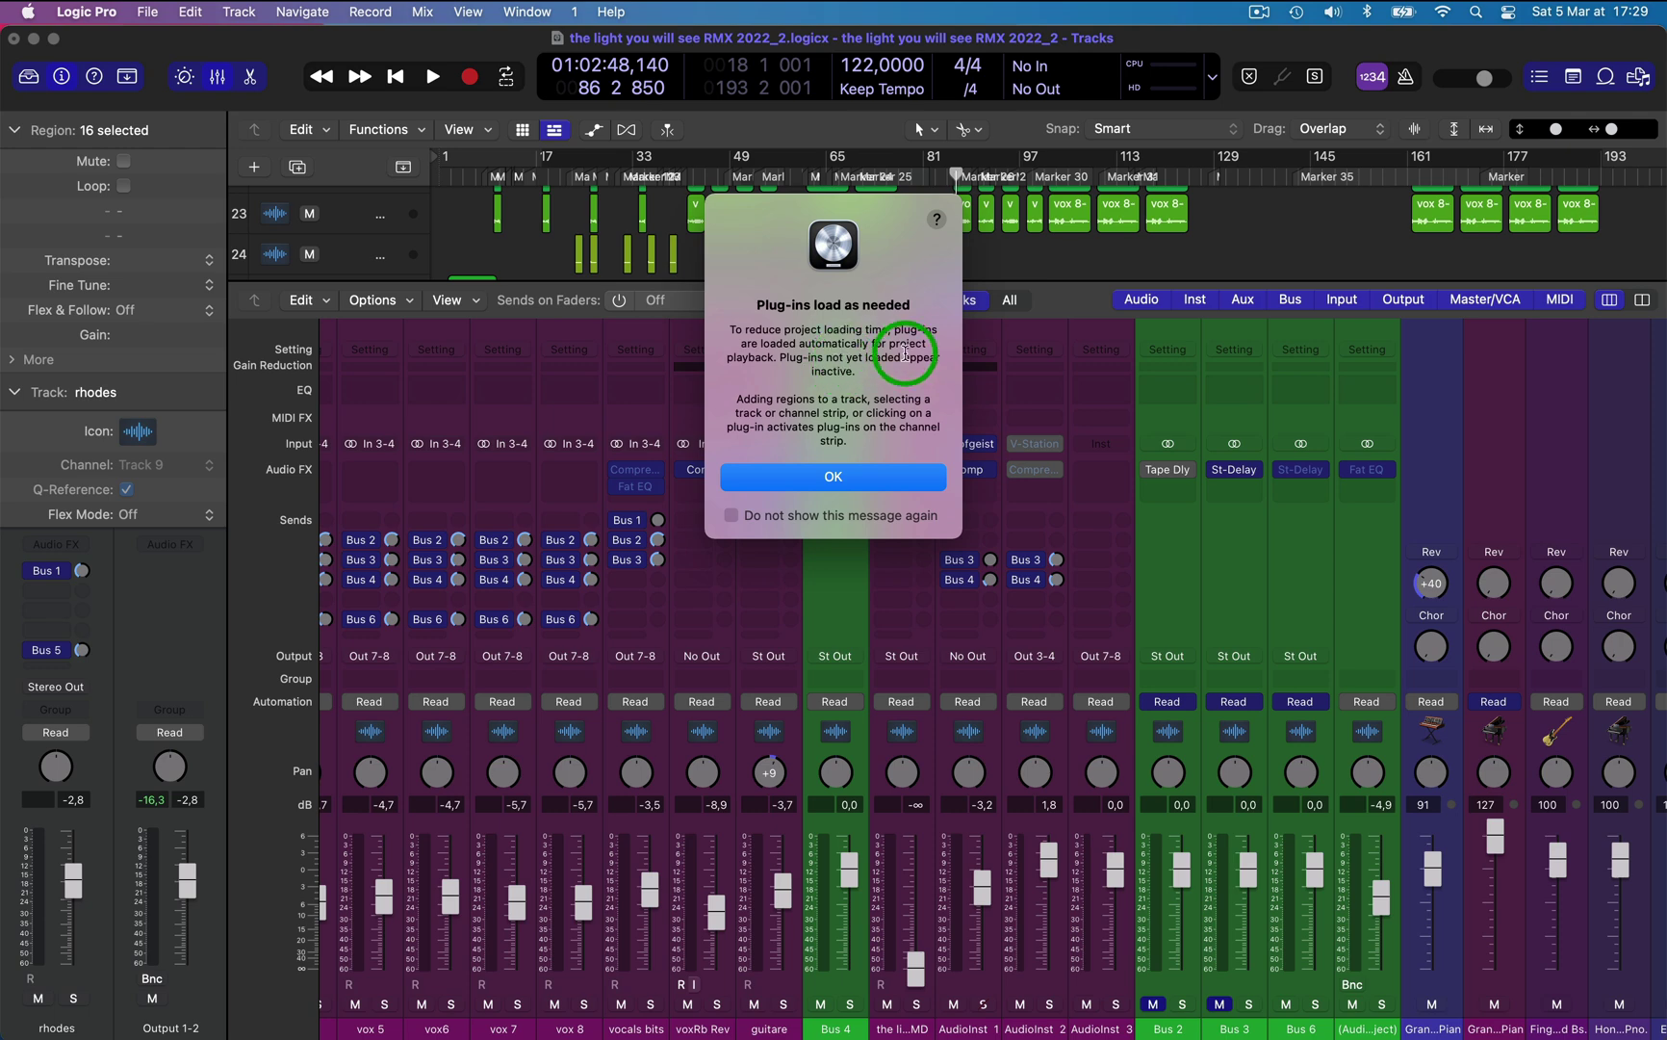
Dismiss the plug-in loading notice and bypass the Fat EQ on the Audio Object channel
{"action": "left_click", "coordinate": [833, 478]}
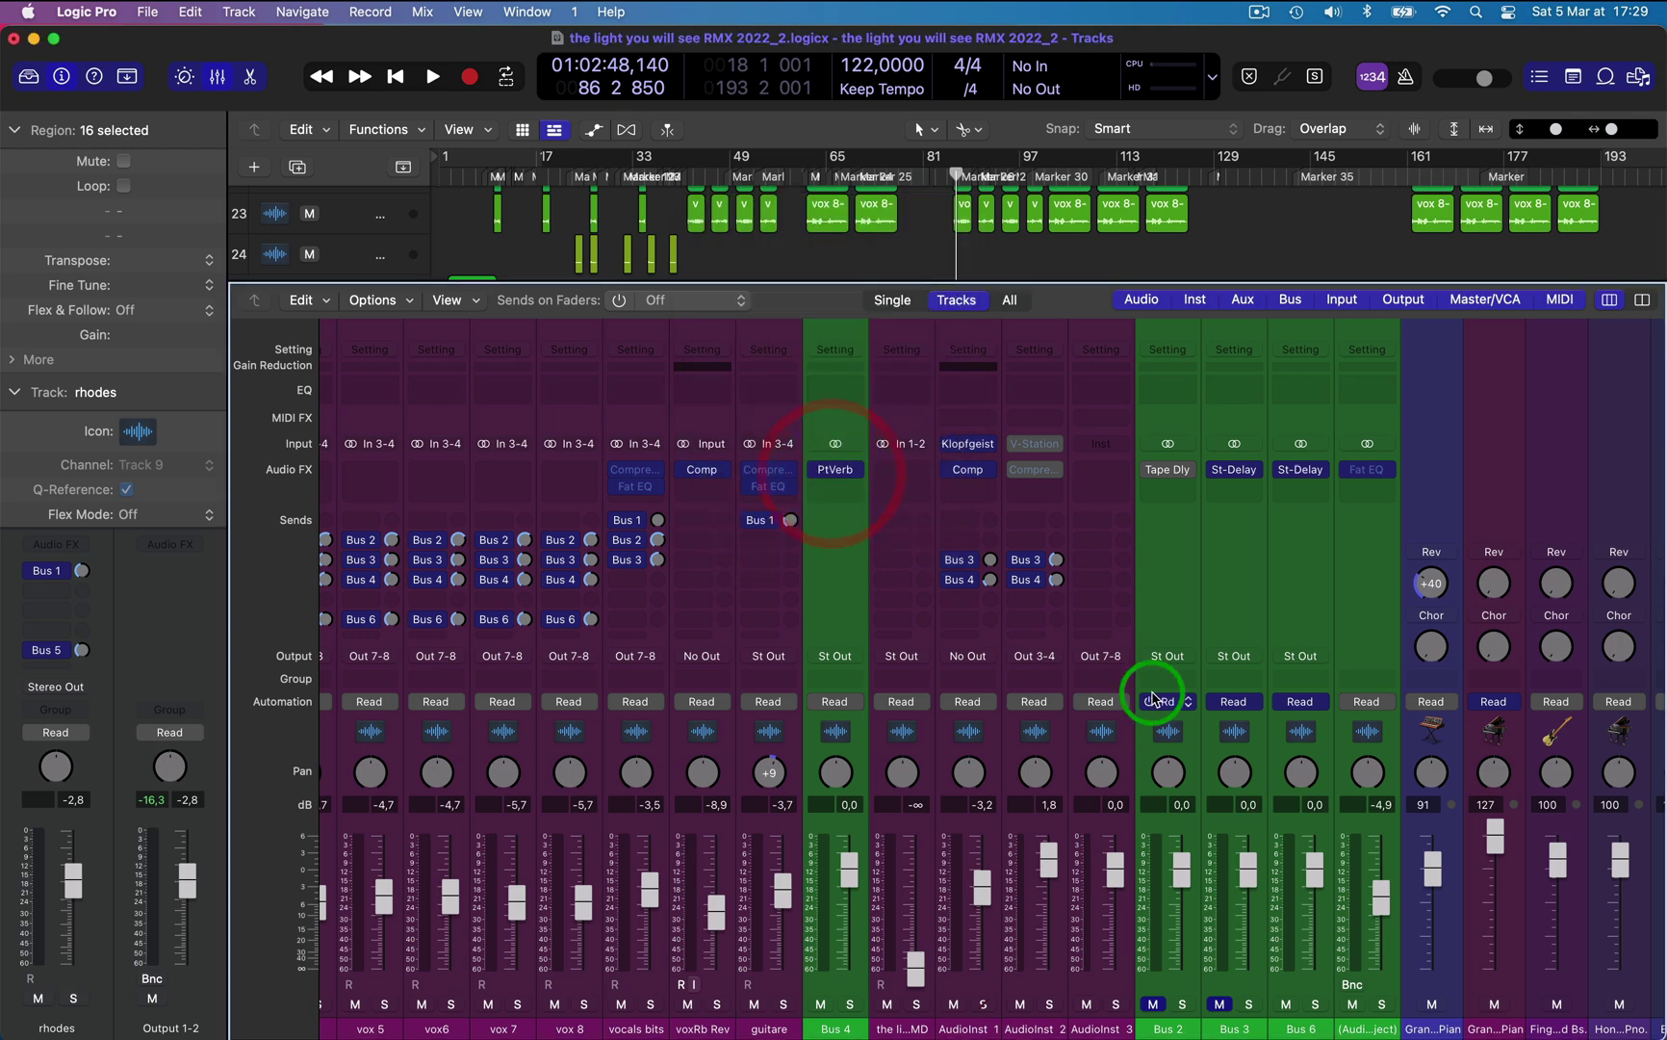
{"action": "left_click", "coordinate": [1299, 1030]}
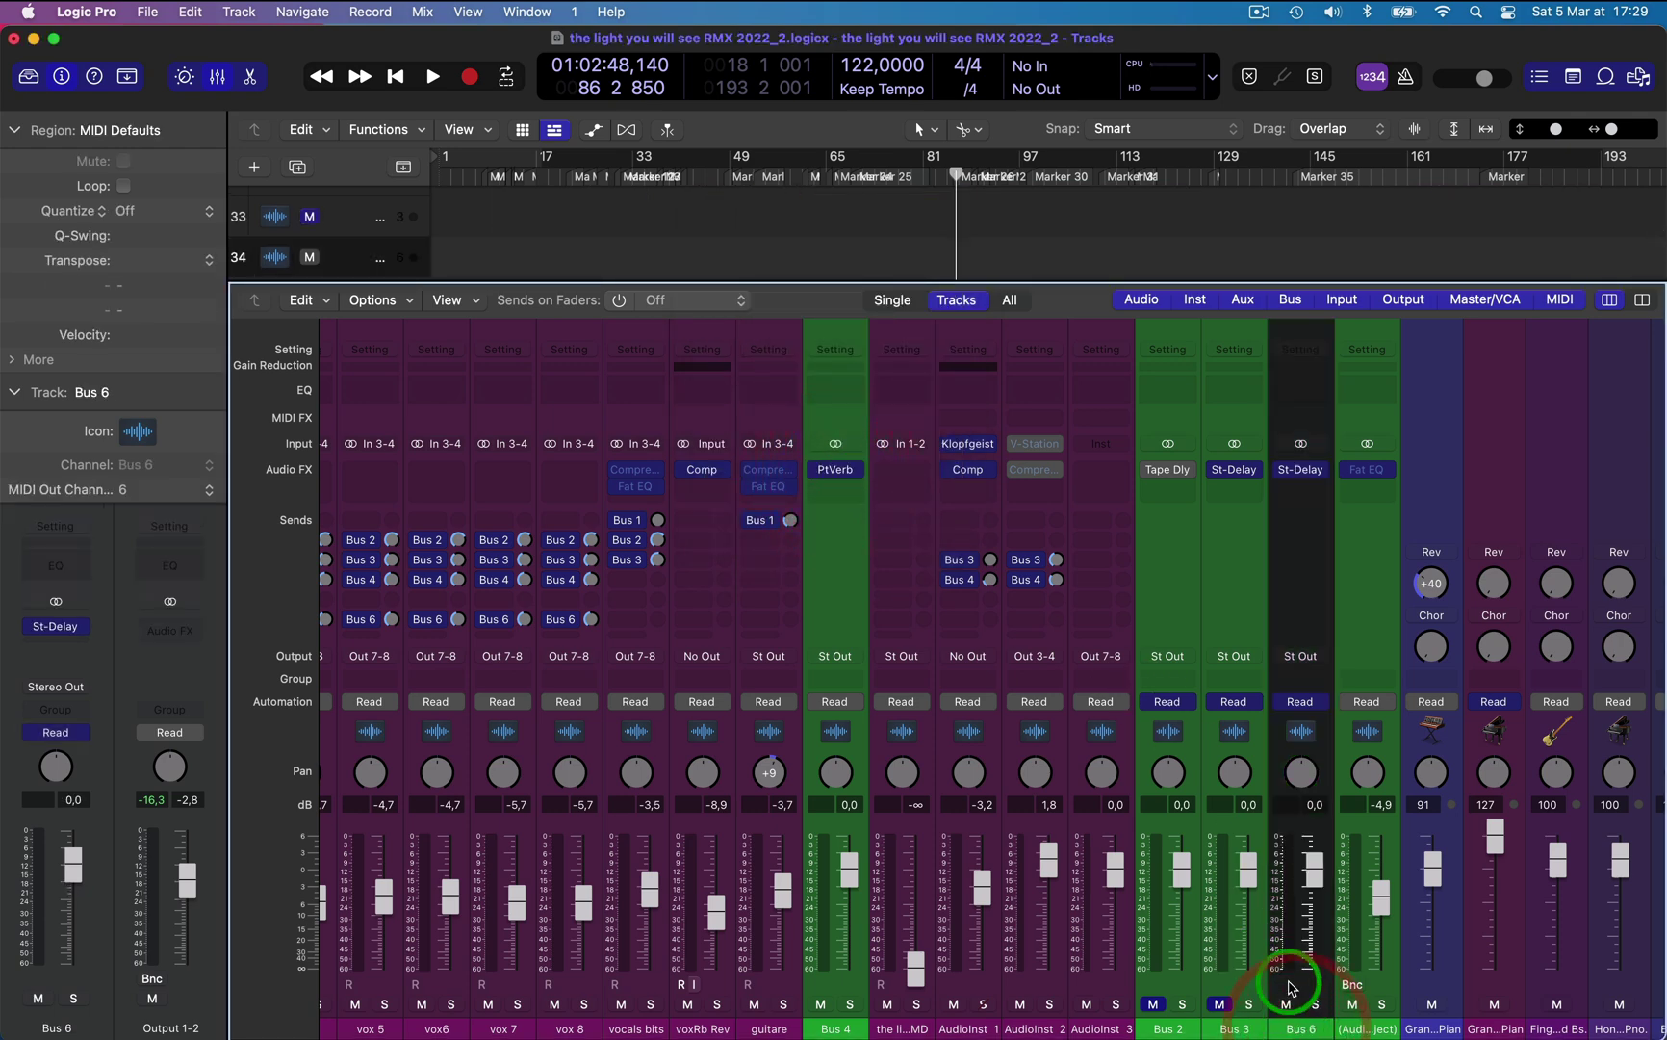
{"action": "left_click", "coordinate": [1350, 602]}
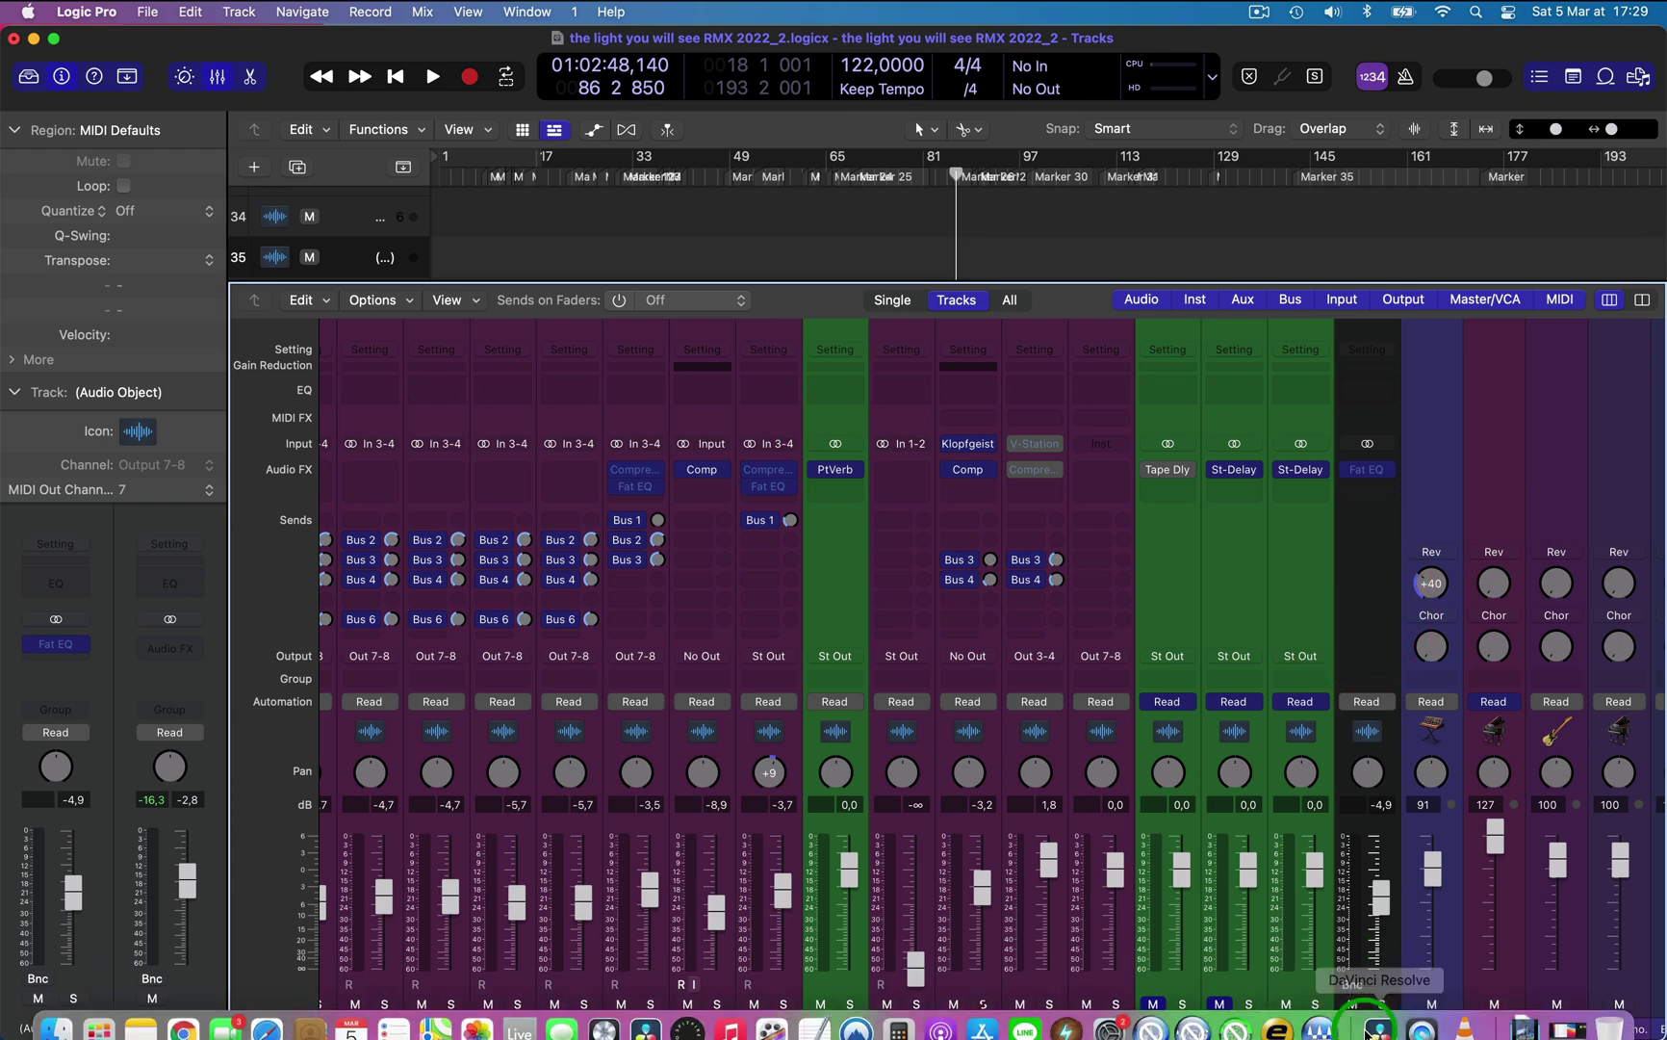
{"action": "left_click", "coordinate": [1355, 612]}
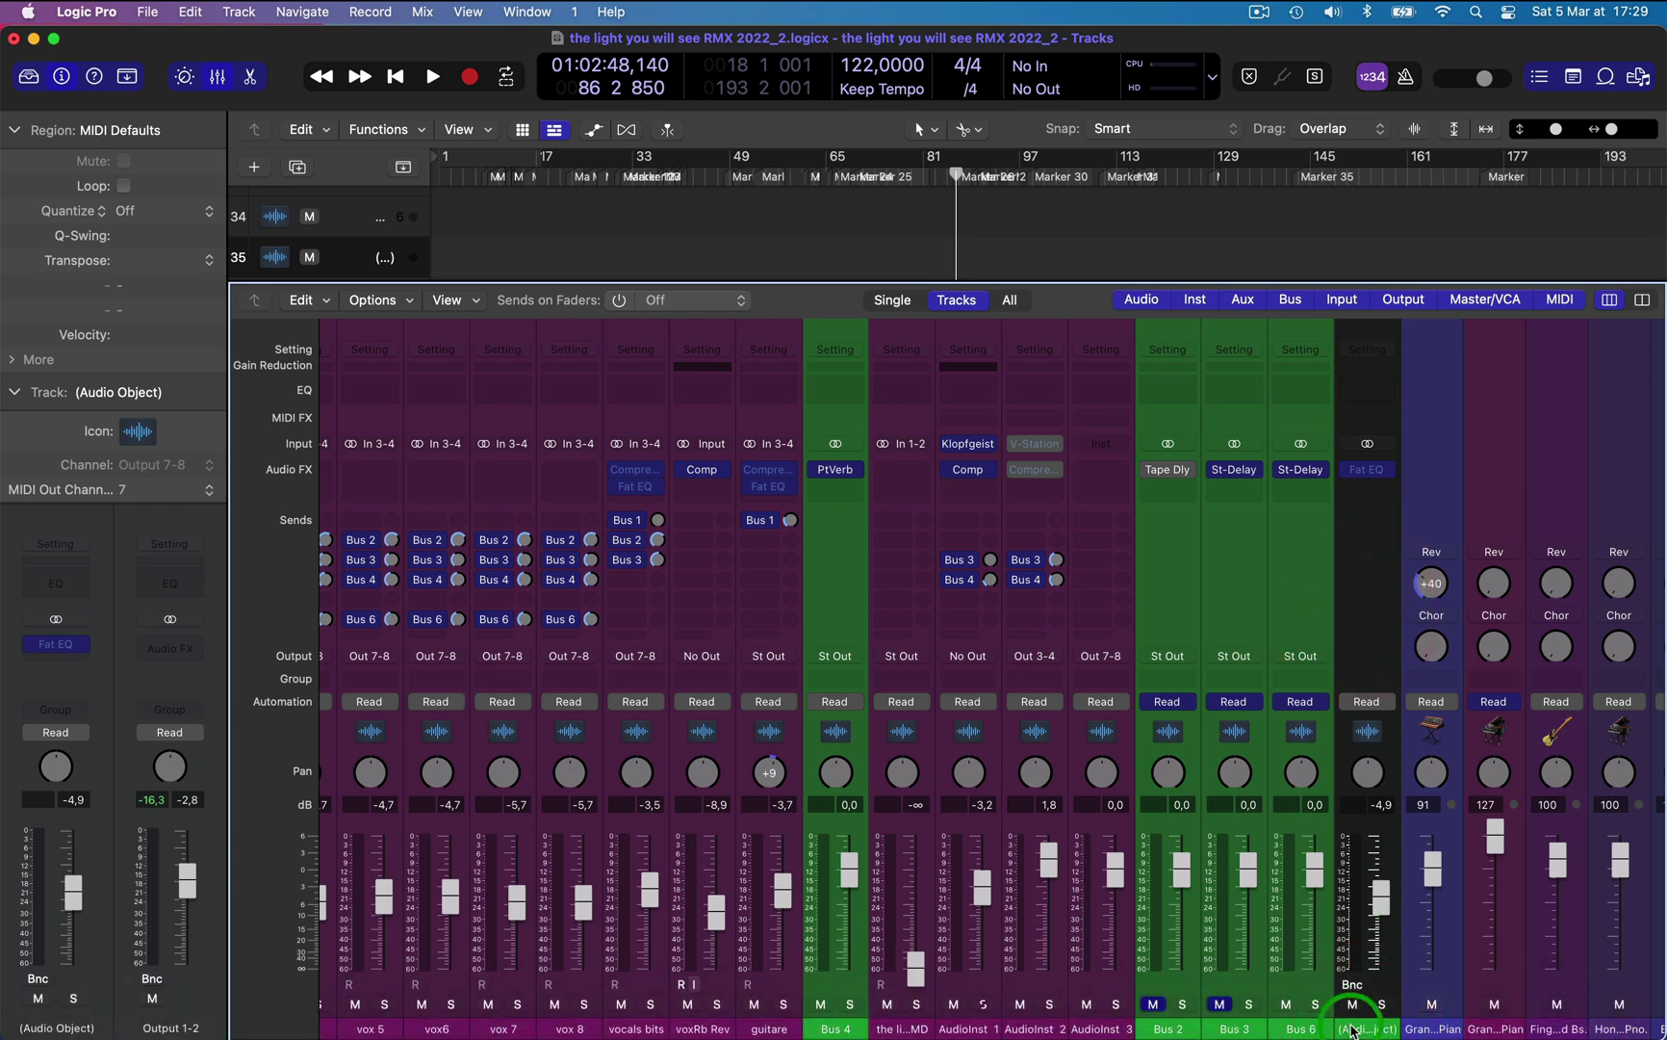
{"action": "left_click", "coordinate": [1251, 525]}
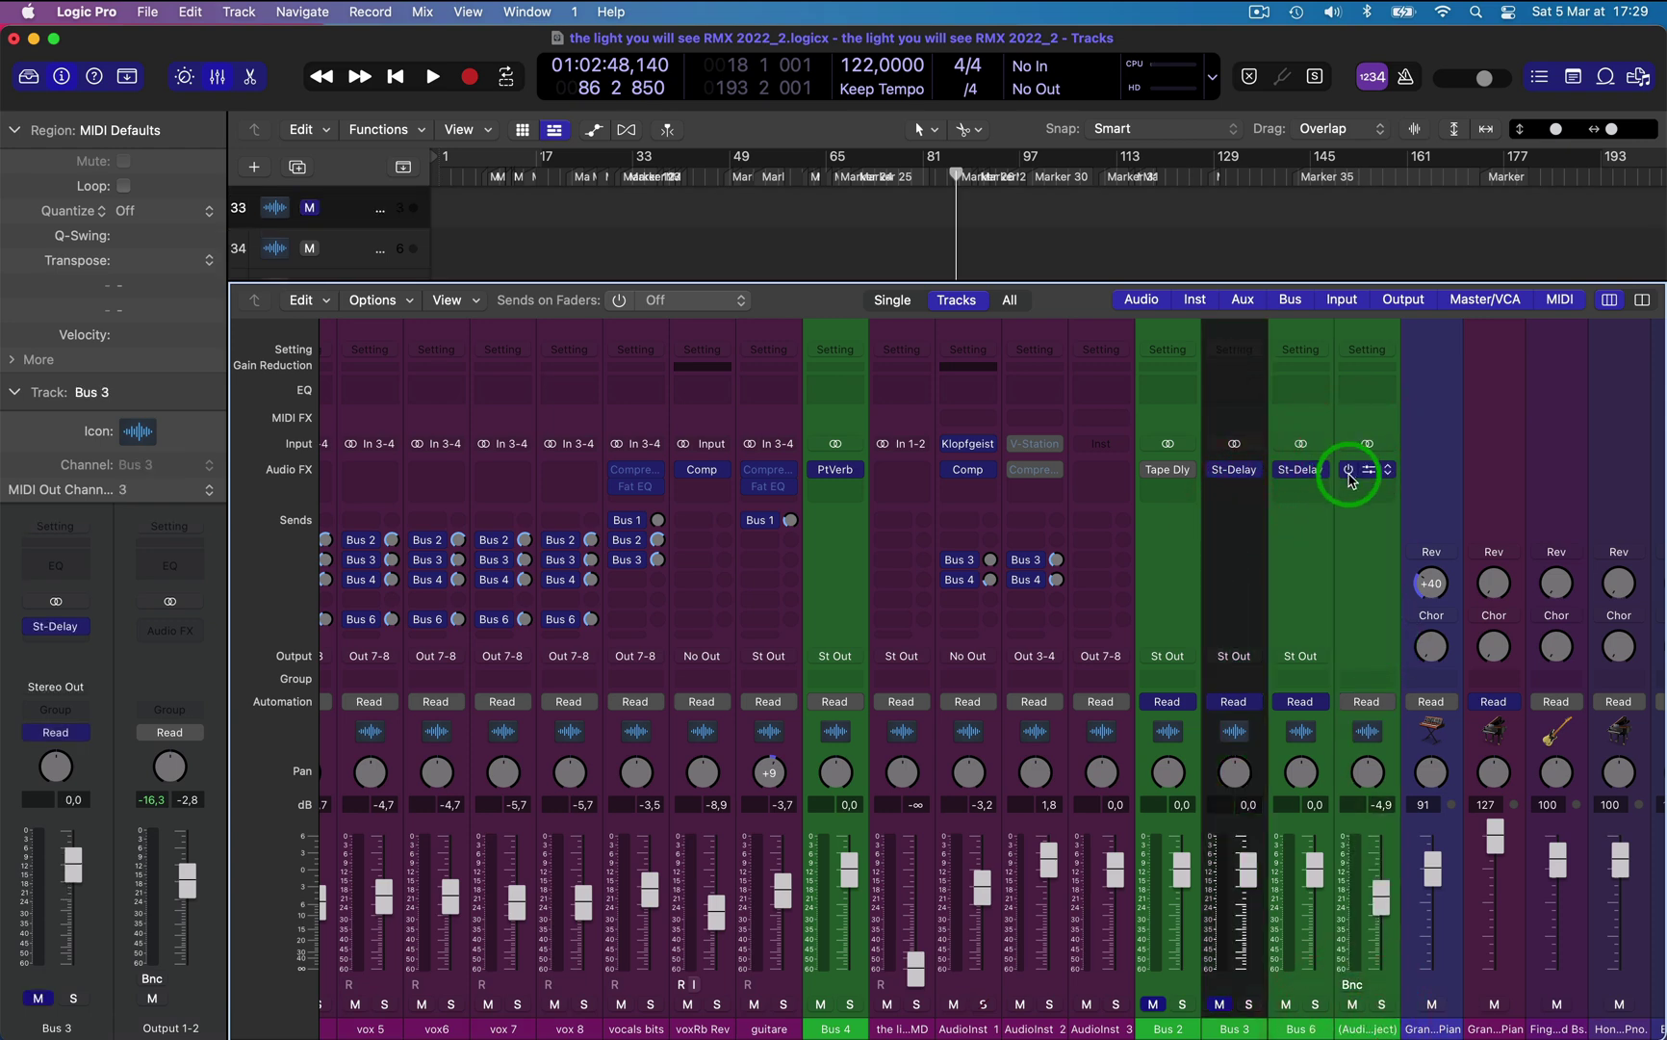
{"action": "left_click", "coordinate": [1349, 469]}
Select the Audio Object and Bus 6 channels and look through the mixer strips
{"action": "left_click", "coordinate": [1368, 1030]}
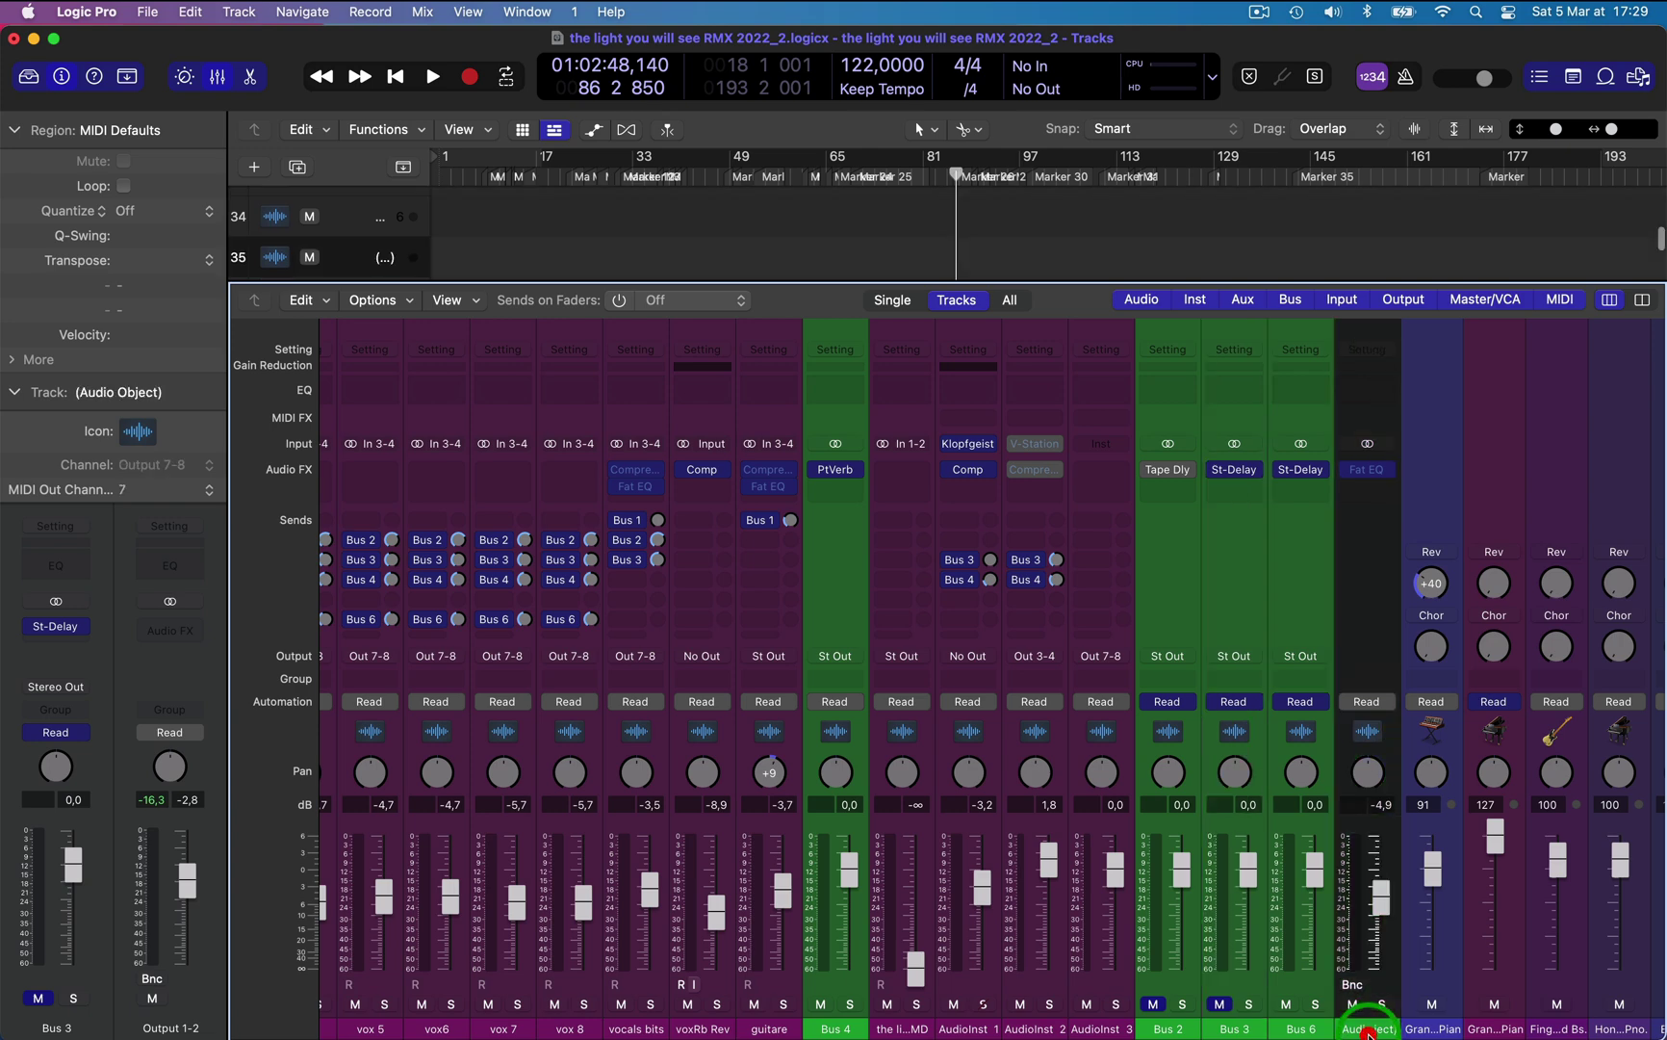
{"action": "left_click", "coordinate": [1298, 1033]}
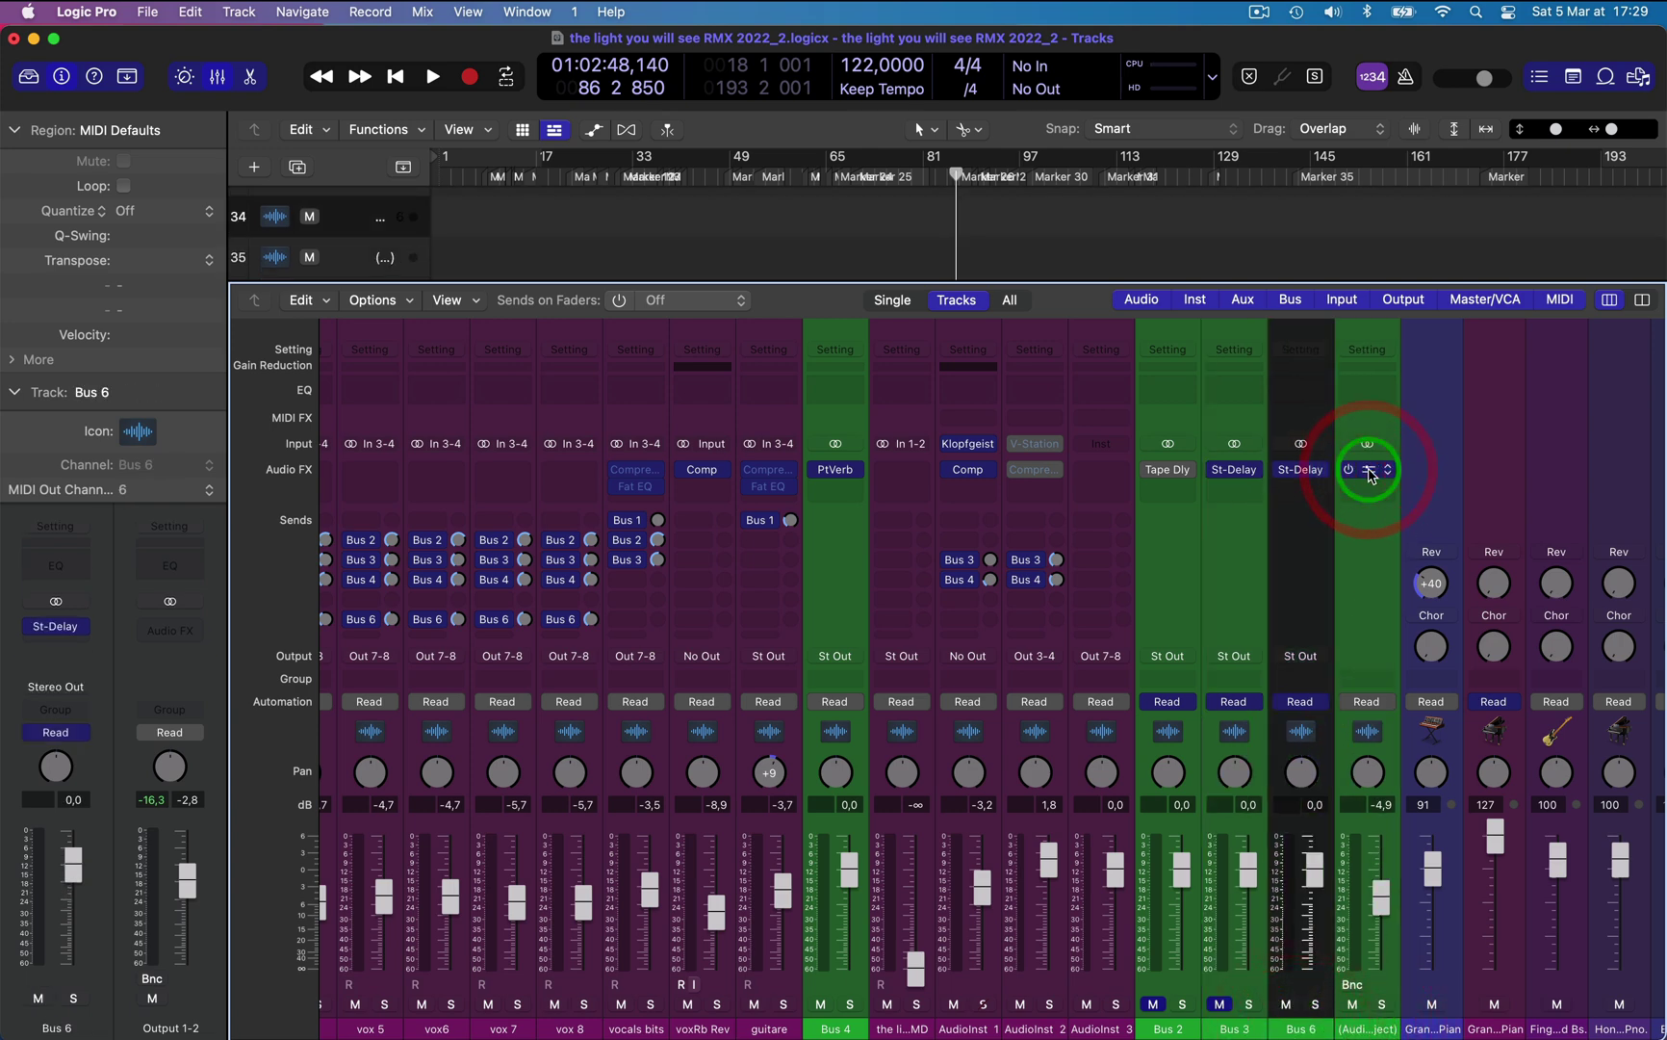
{"action": "left_click", "coordinate": [1362, 563]}
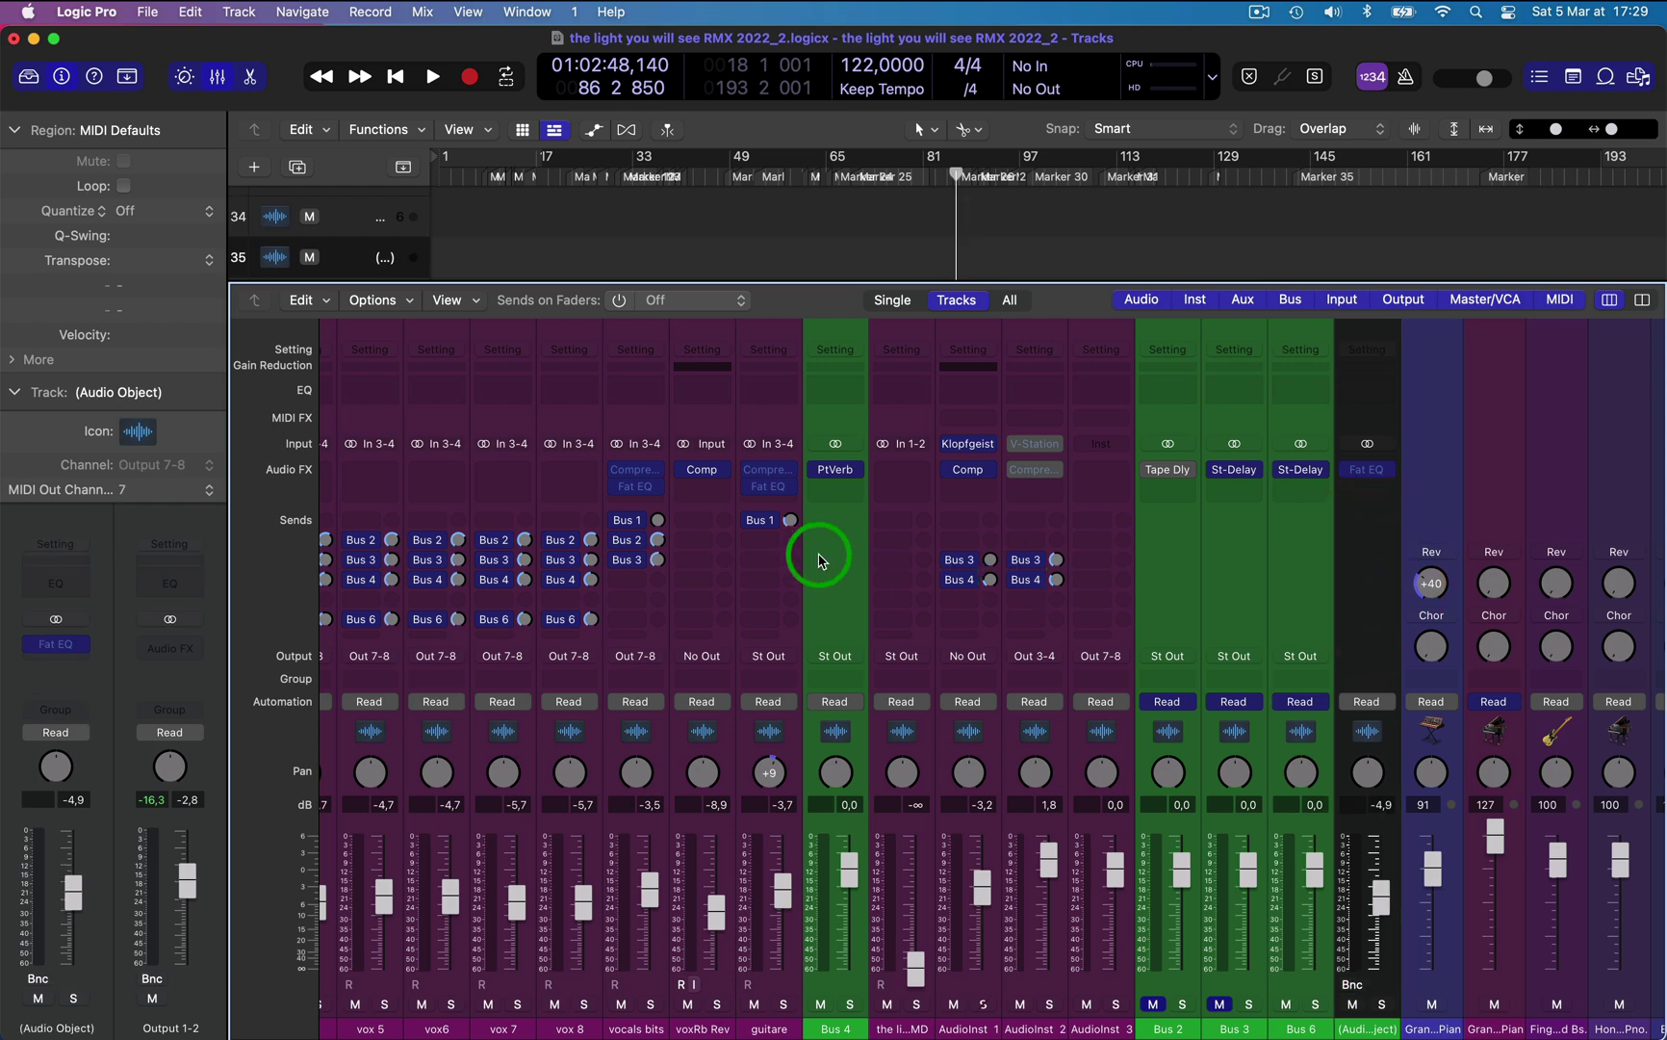
{"action": "scroll", "coordinate": [818, 558], "scroll_direction": "left", "scroll_amount": 15}
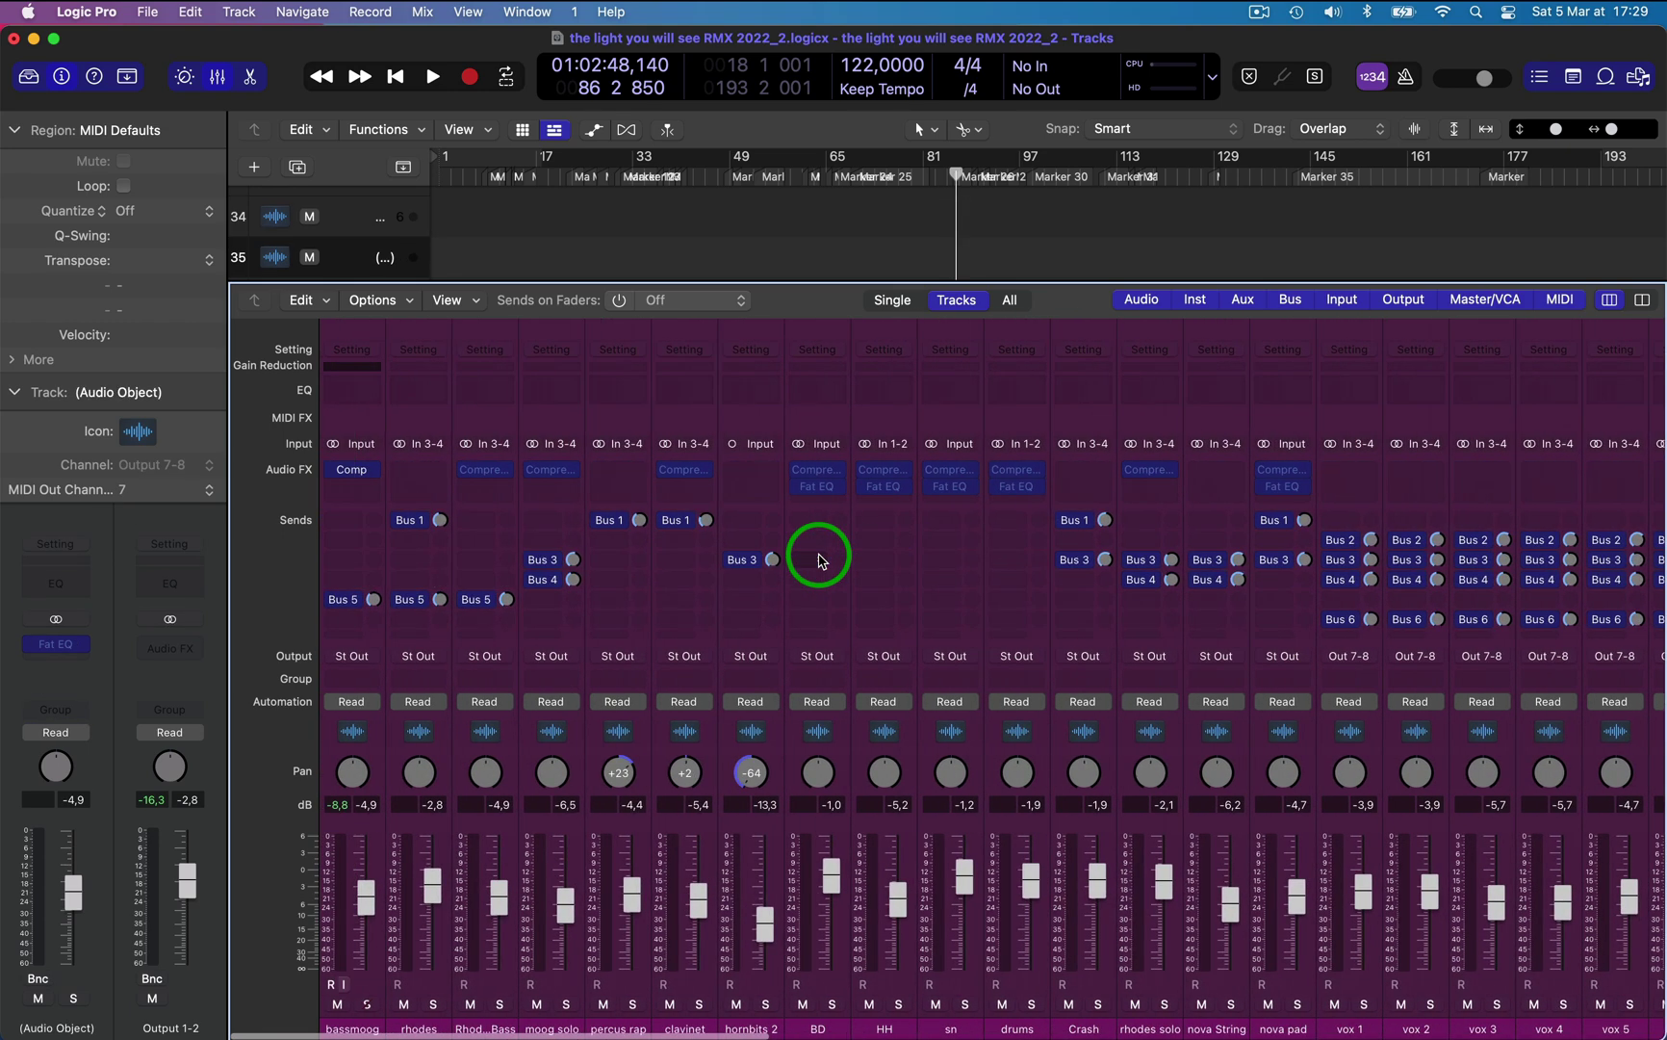
{"action": "scroll", "coordinate": [819, 561], "scroll_direction": "right", "scroll_amount": 15}
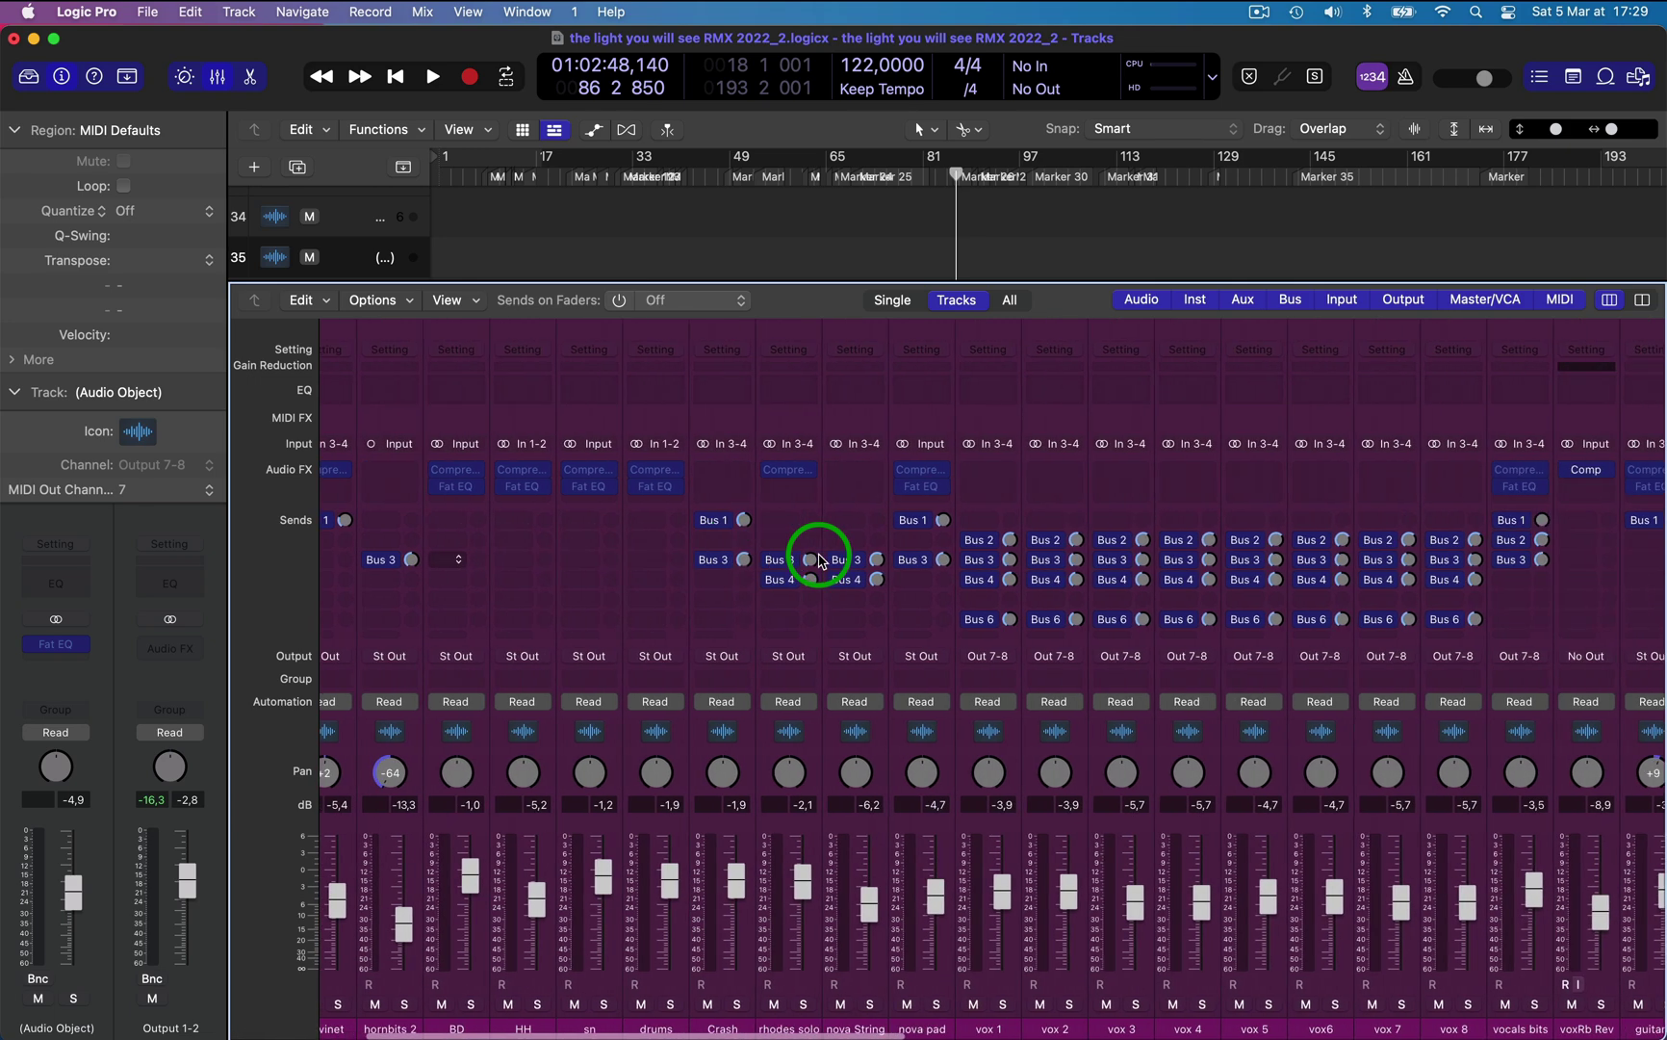
{"action": "scroll", "coordinate": [819, 561], "scroll_direction": "right", "scroll_amount": 20}
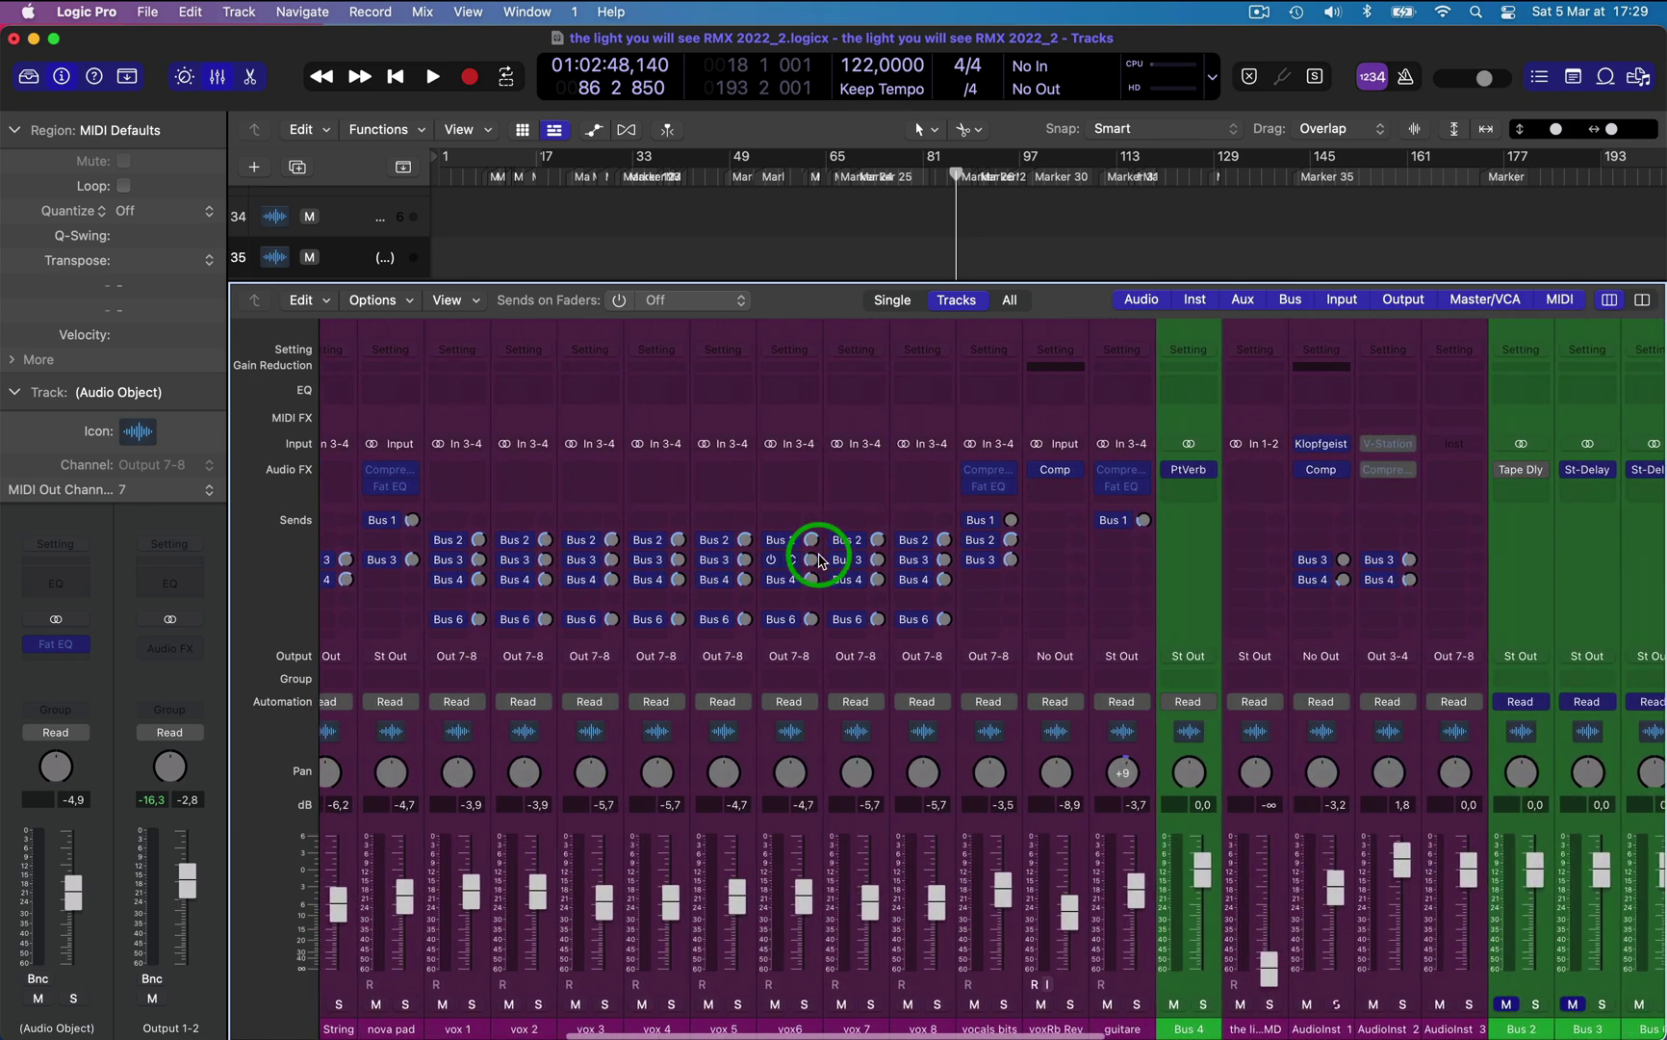
{"action": "scroll", "coordinate": [819, 562], "scroll_direction": "right", "scroll_amount": 5}
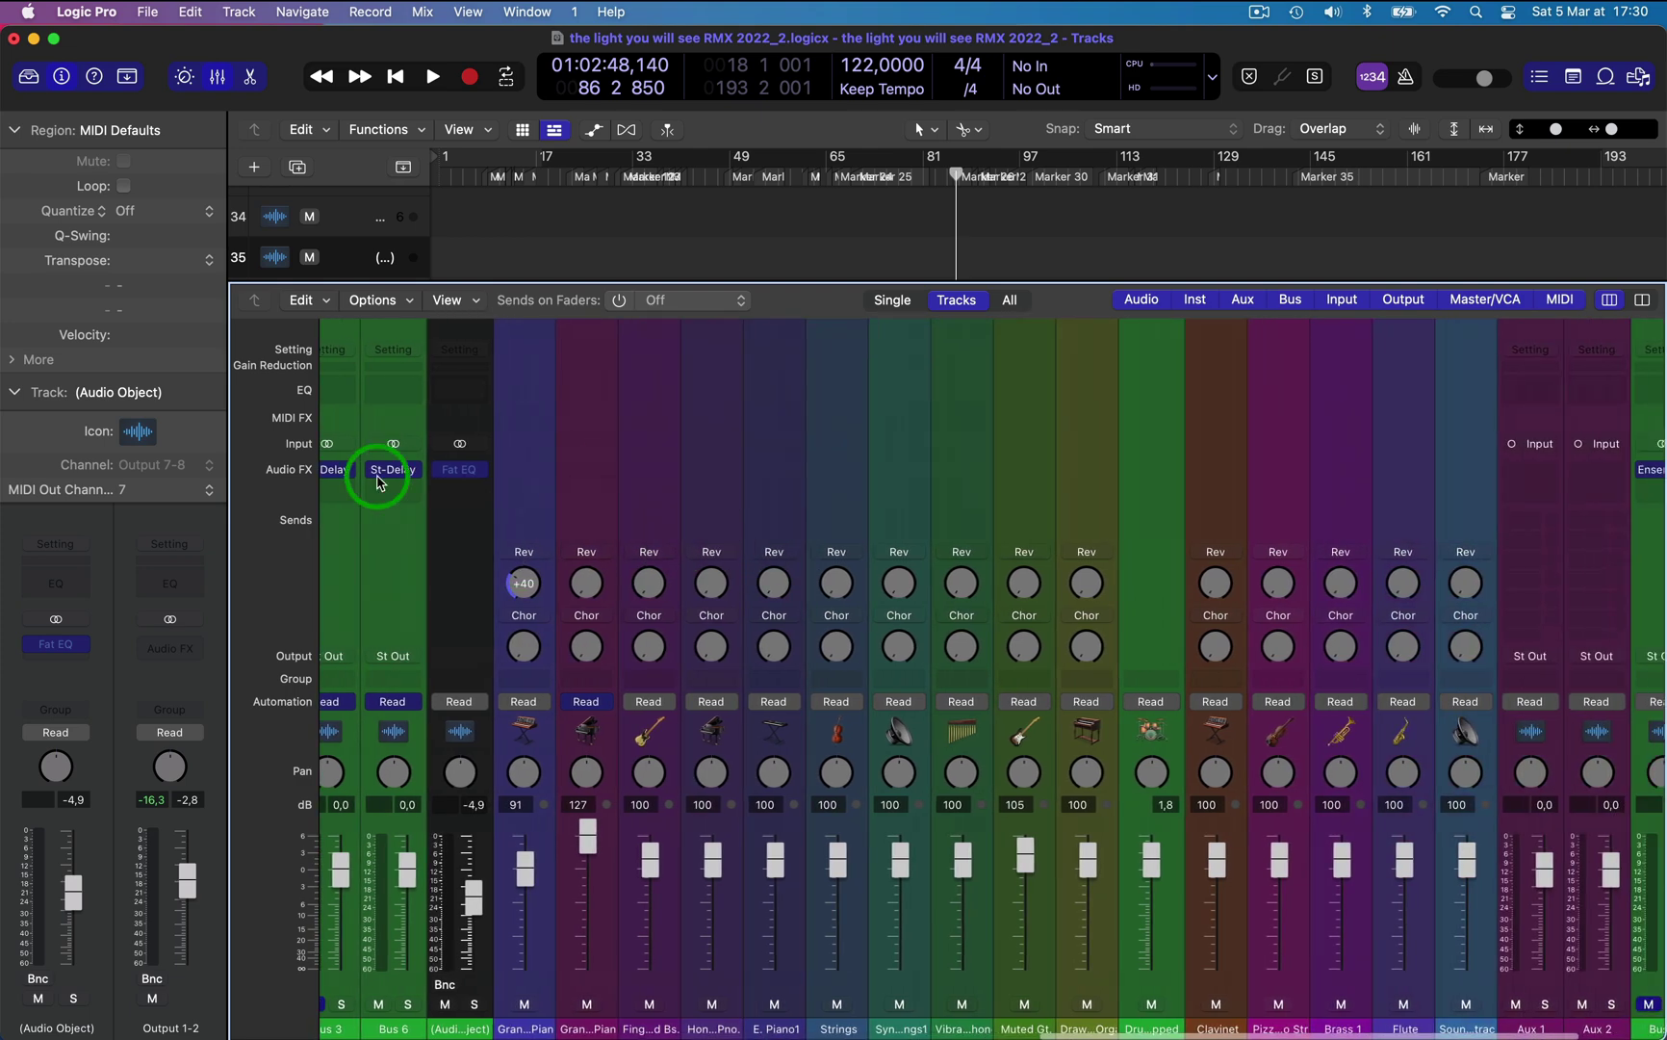
Close the mixer and select the MIDI instrument tracks 36 through 52
{"action": "left_click", "coordinate": [217, 76]}
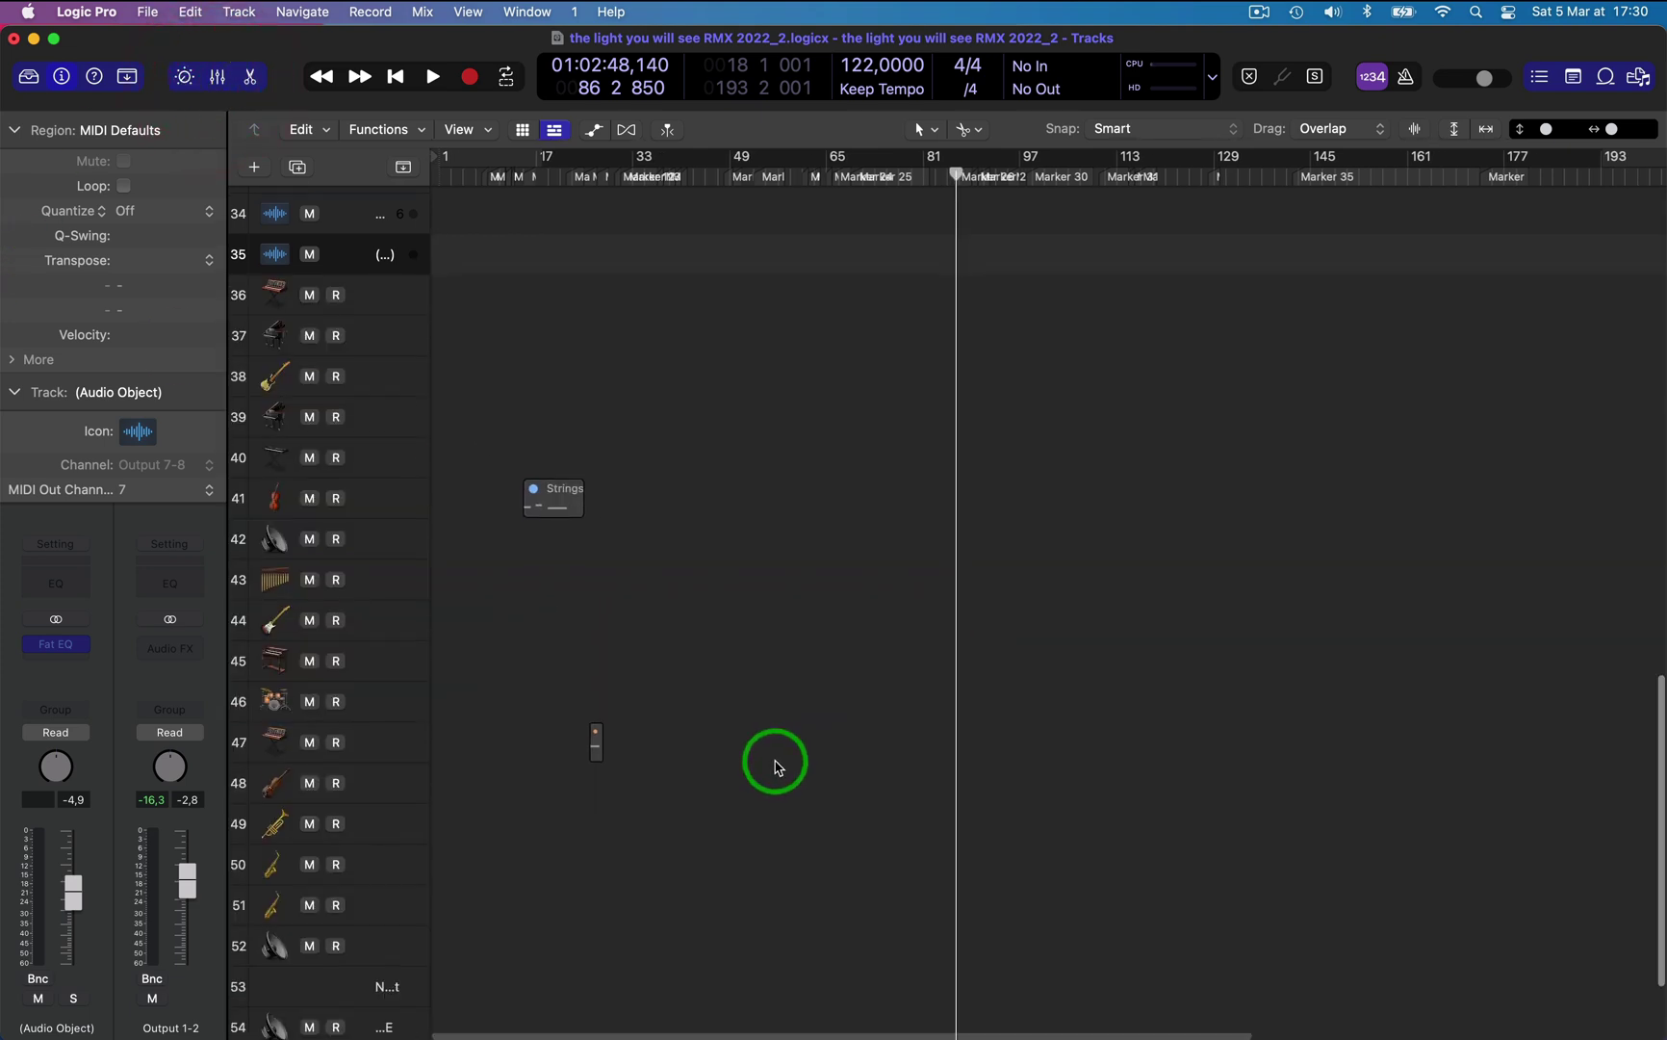
{"action": "scroll", "coordinate": [761, 746], "scroll_direction": "up", "scroll_amount": 3}
{"action": "left_click", "coordinate": [375, 465]}
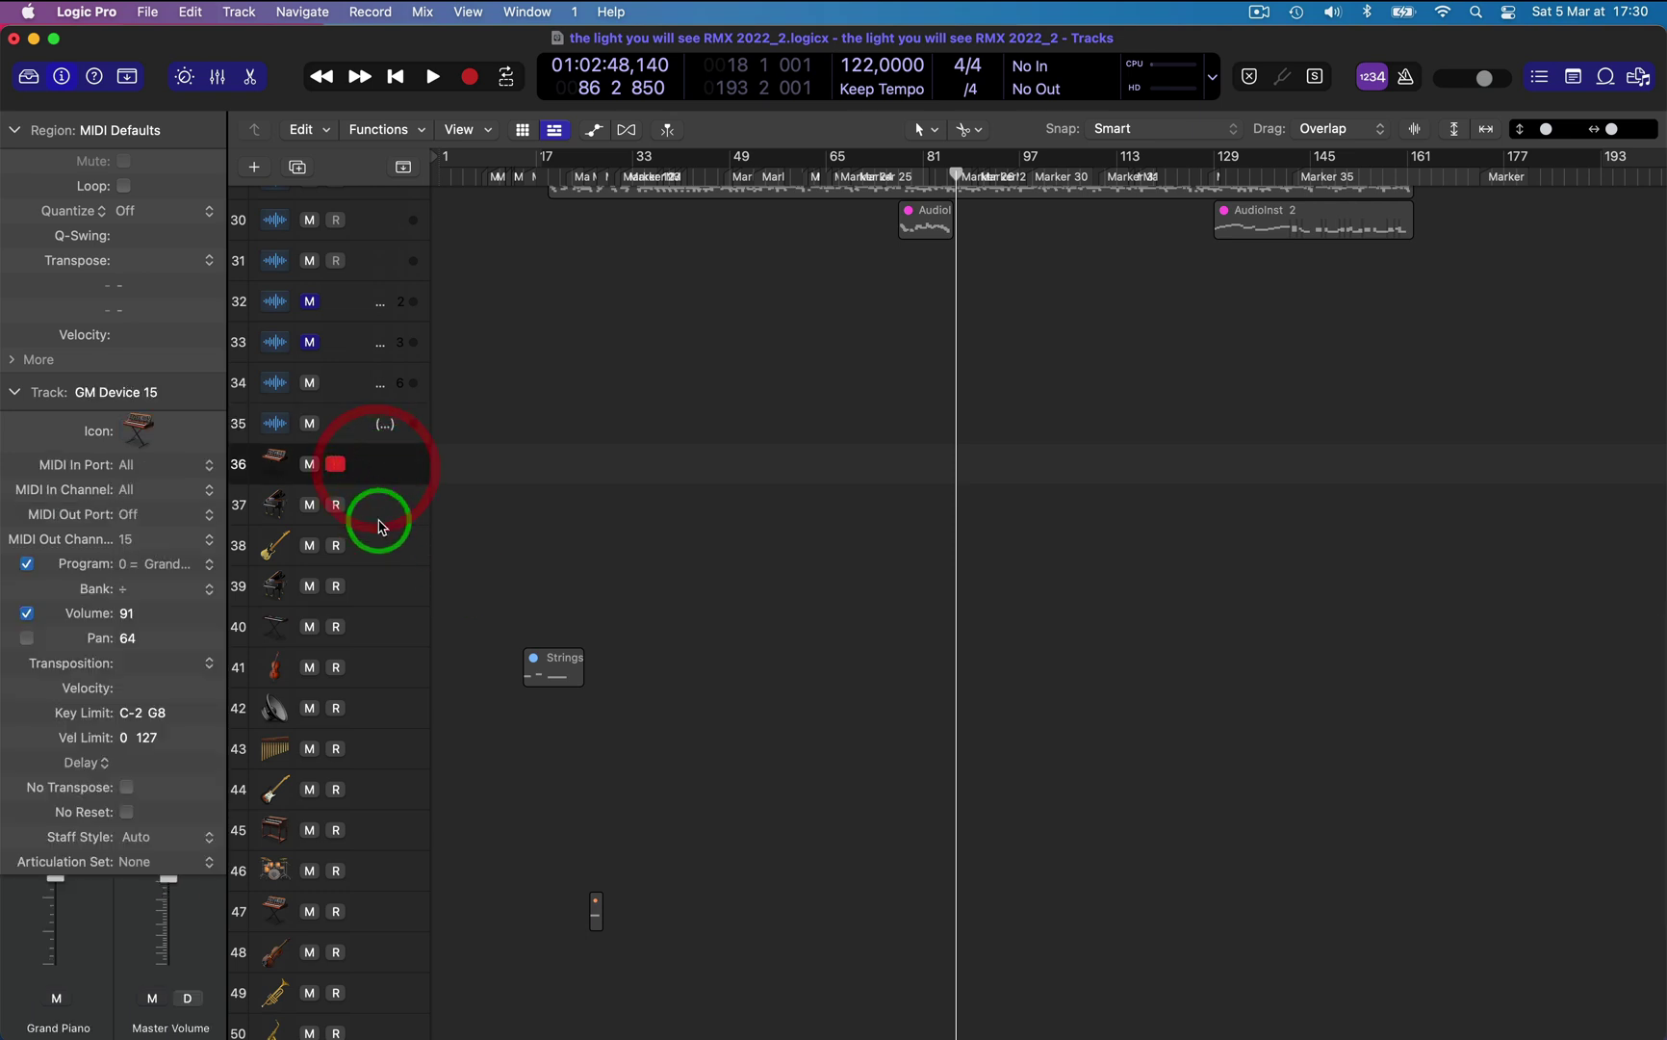
{"action": "scroll", "coordinate": [383, 550], "scroll_direction": "down", "scroll_amount": 3}
{"action": "scroll", "coordinate": [383, 549], "scroll_direction": "down", "scroll_amount": 3}
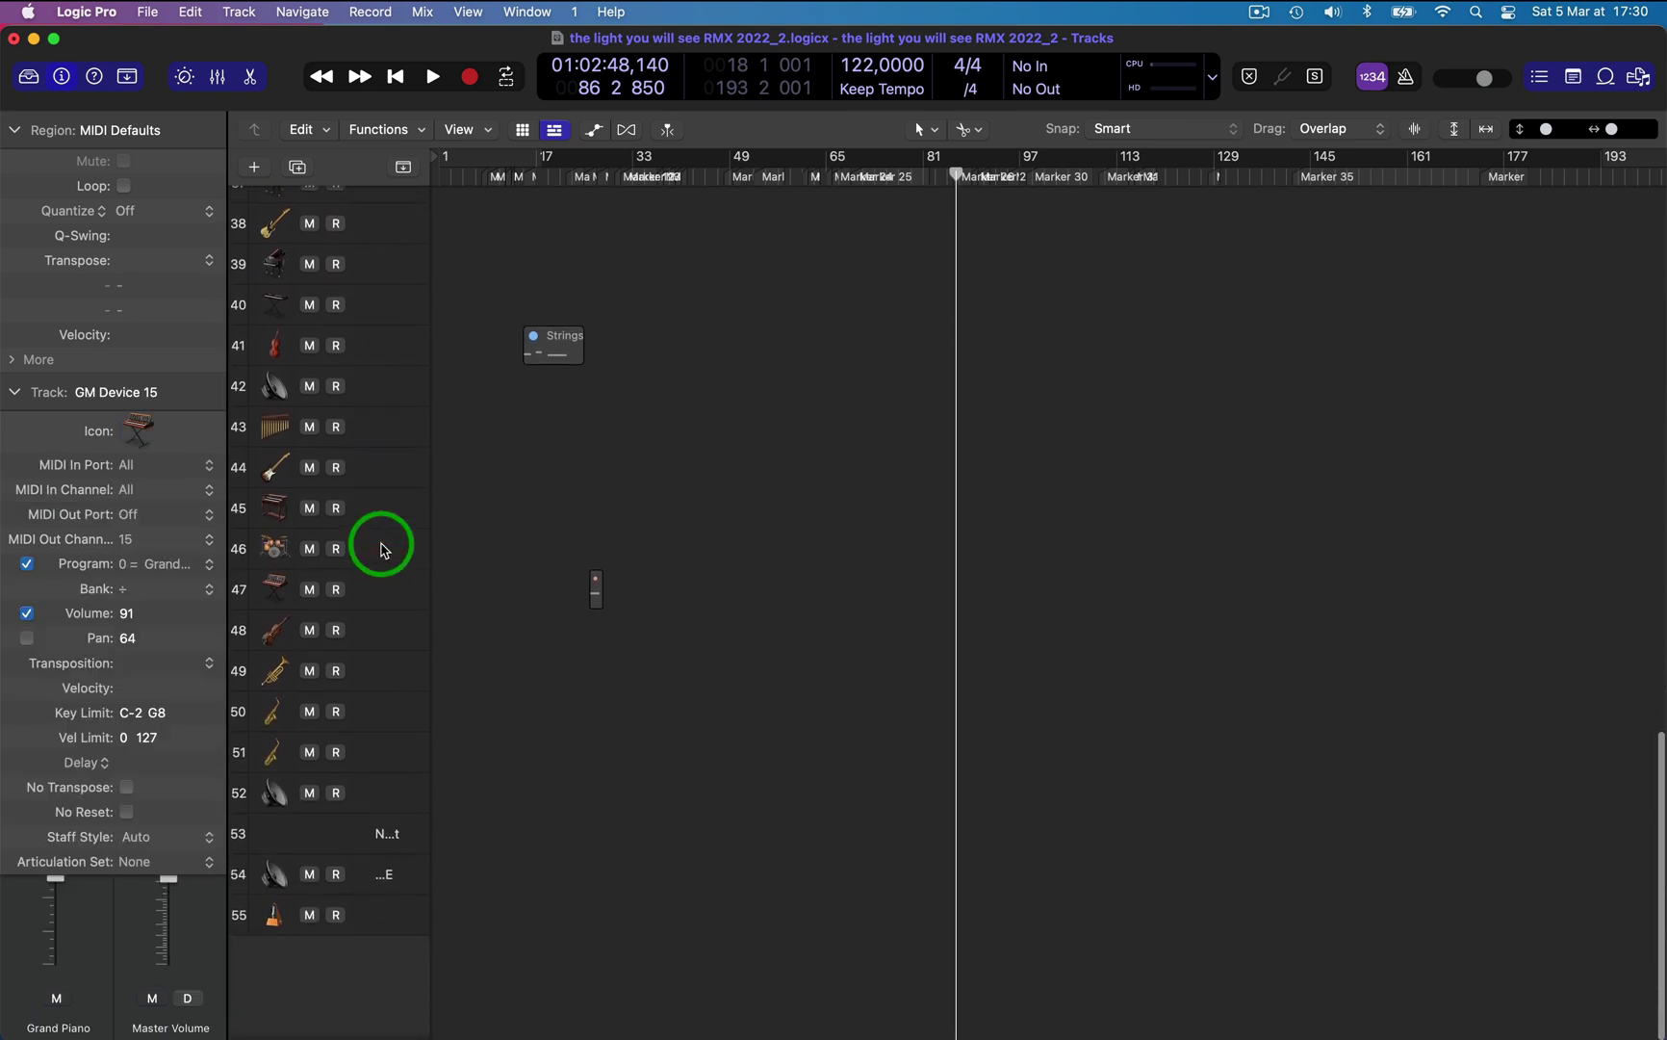
{"action": "left_click", "coordinate": [402, 799], "text": "shift"}
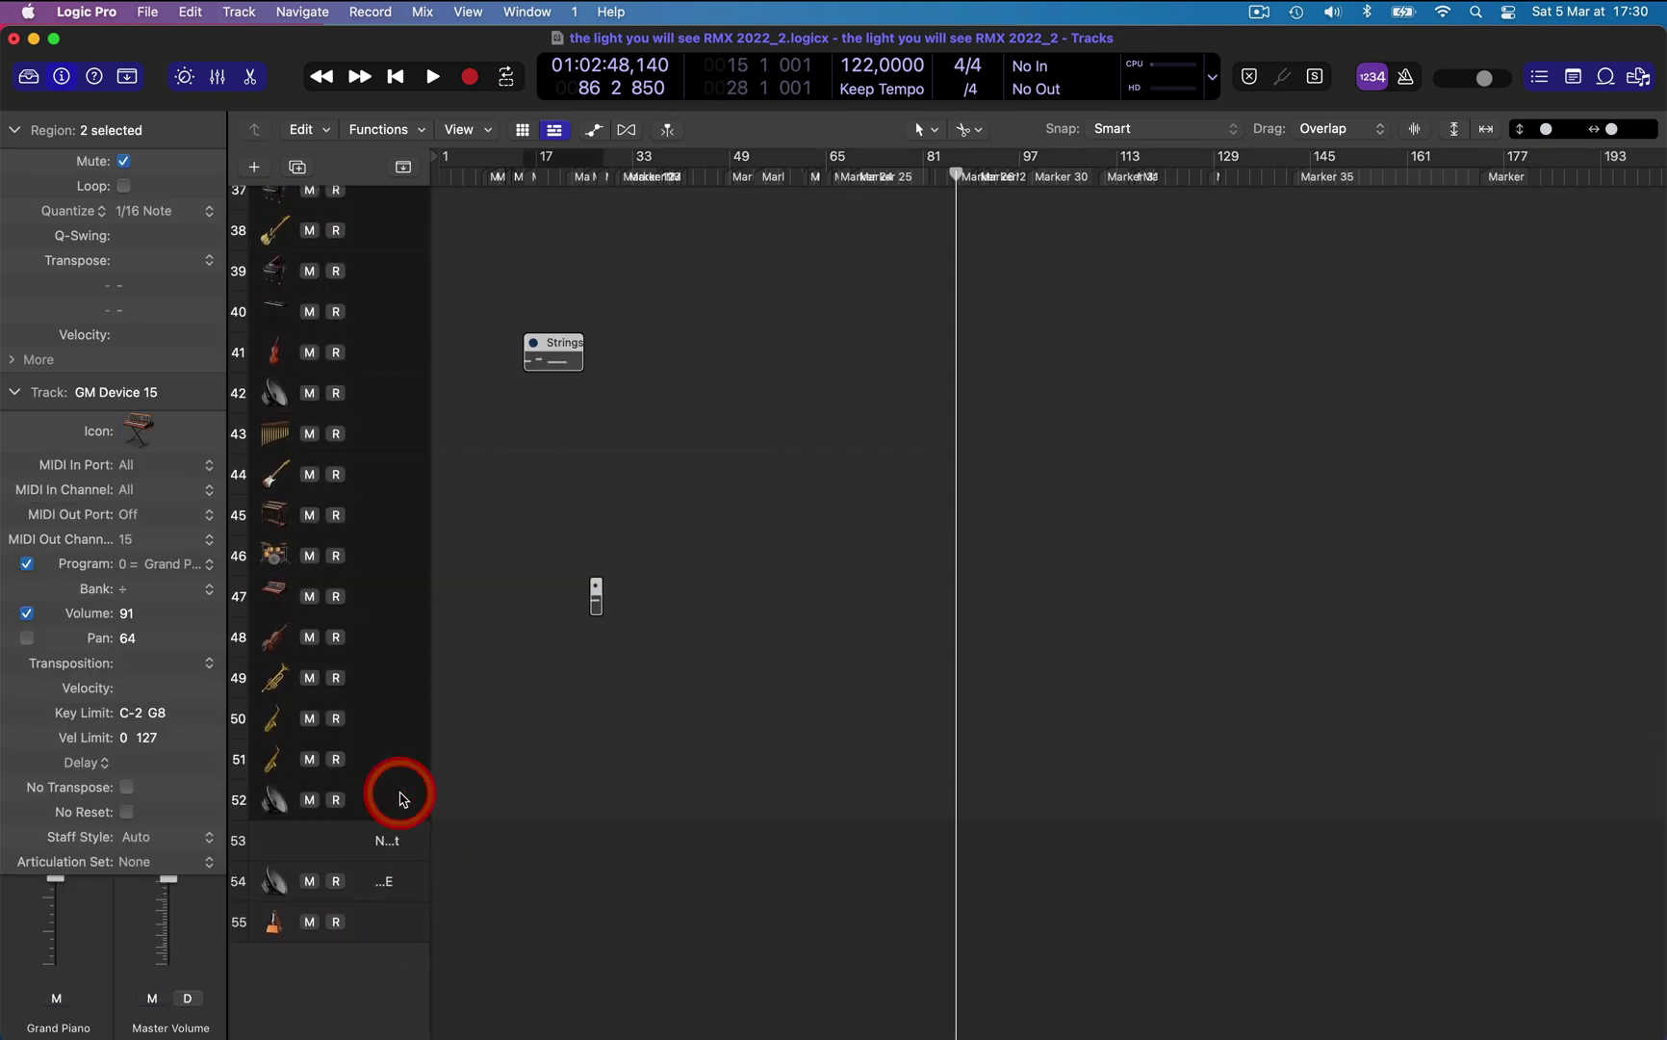
{"action": "scroll", "coordinate": [403, 794], "scroll_direction": "up", "scroll_amount": 10}
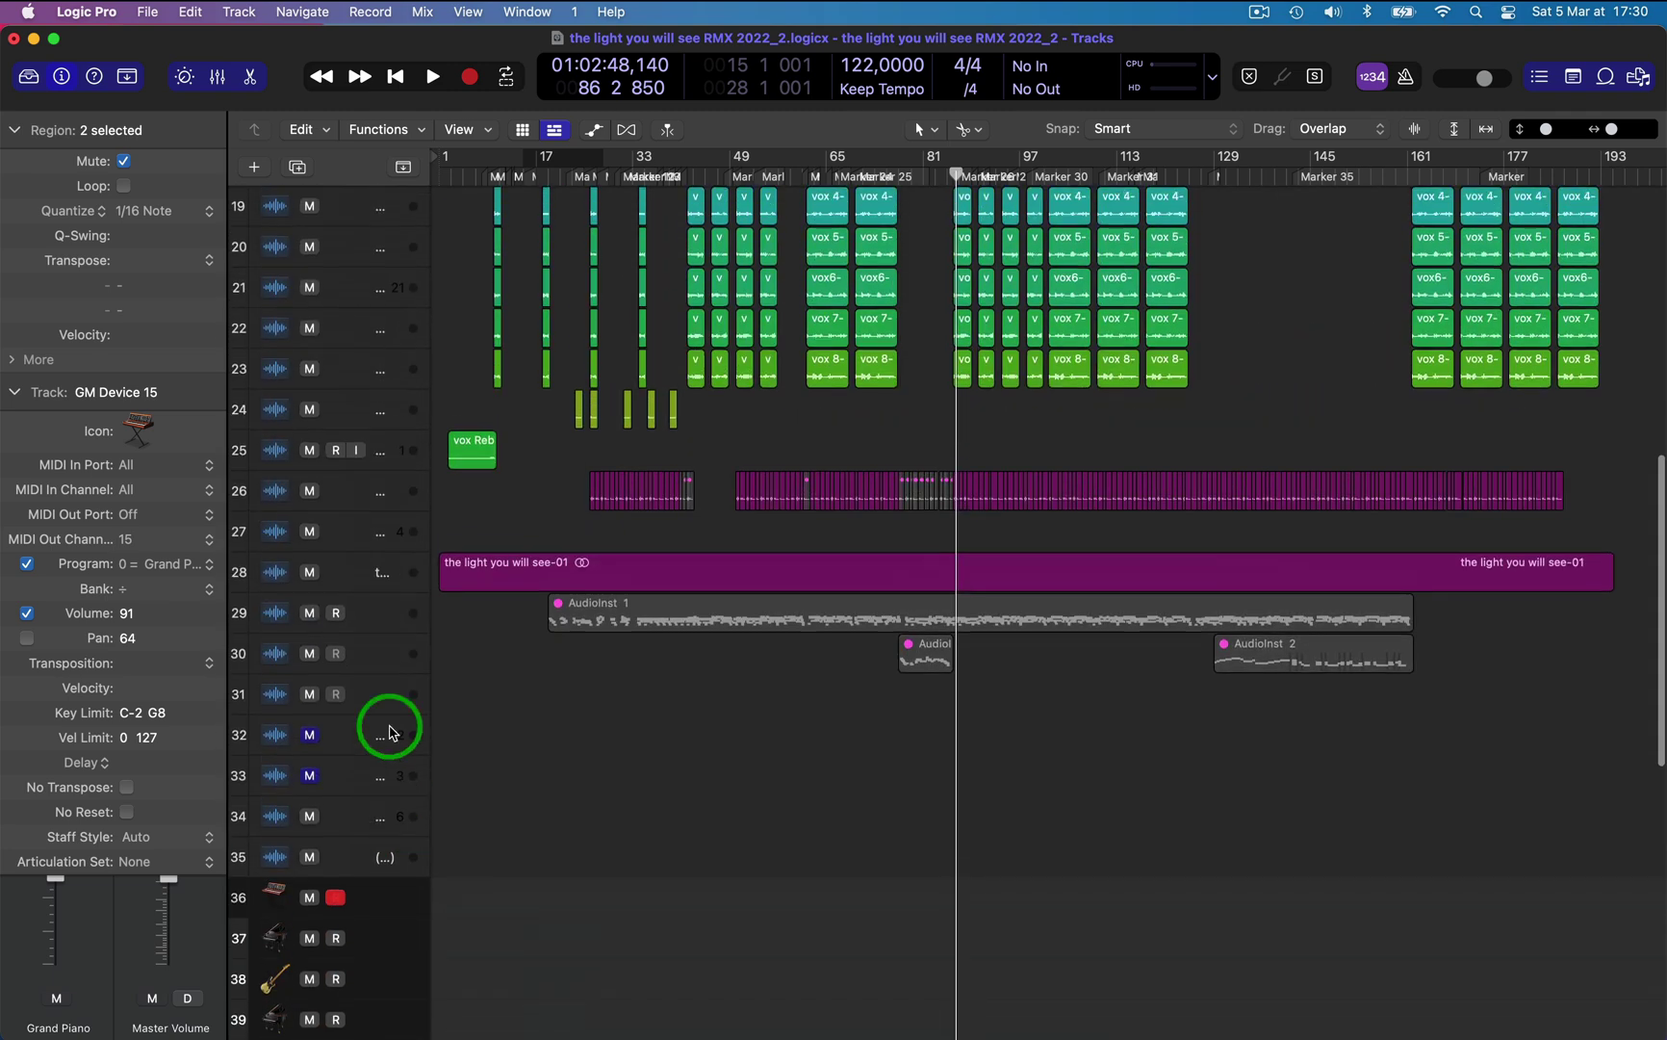
Check the mixer, then delete the selected Strings region and the MIDI instrument tracks
{"action": "left_click", "coordinate": [218, 79]}
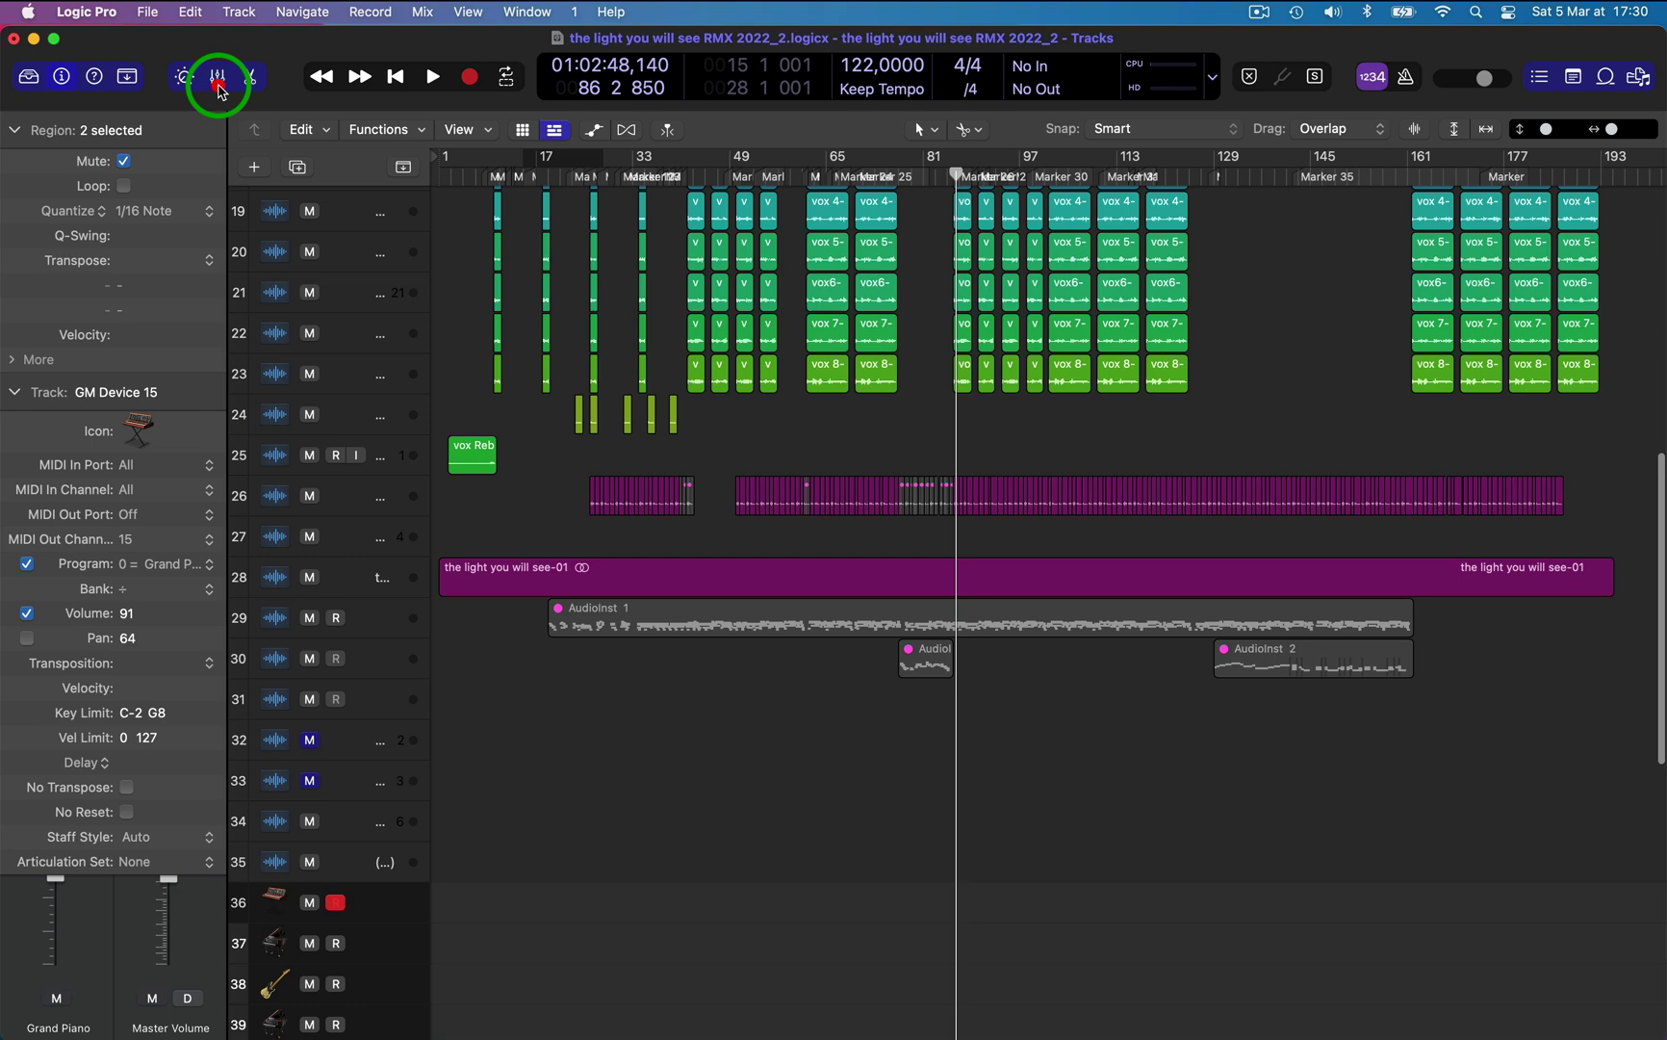
{"action": "left_click", "coordinate": [218, 81]}
{"action": "scroll", "coordinate": [286, 821], "scroll_direction": "down", "scroll_amount": 10}
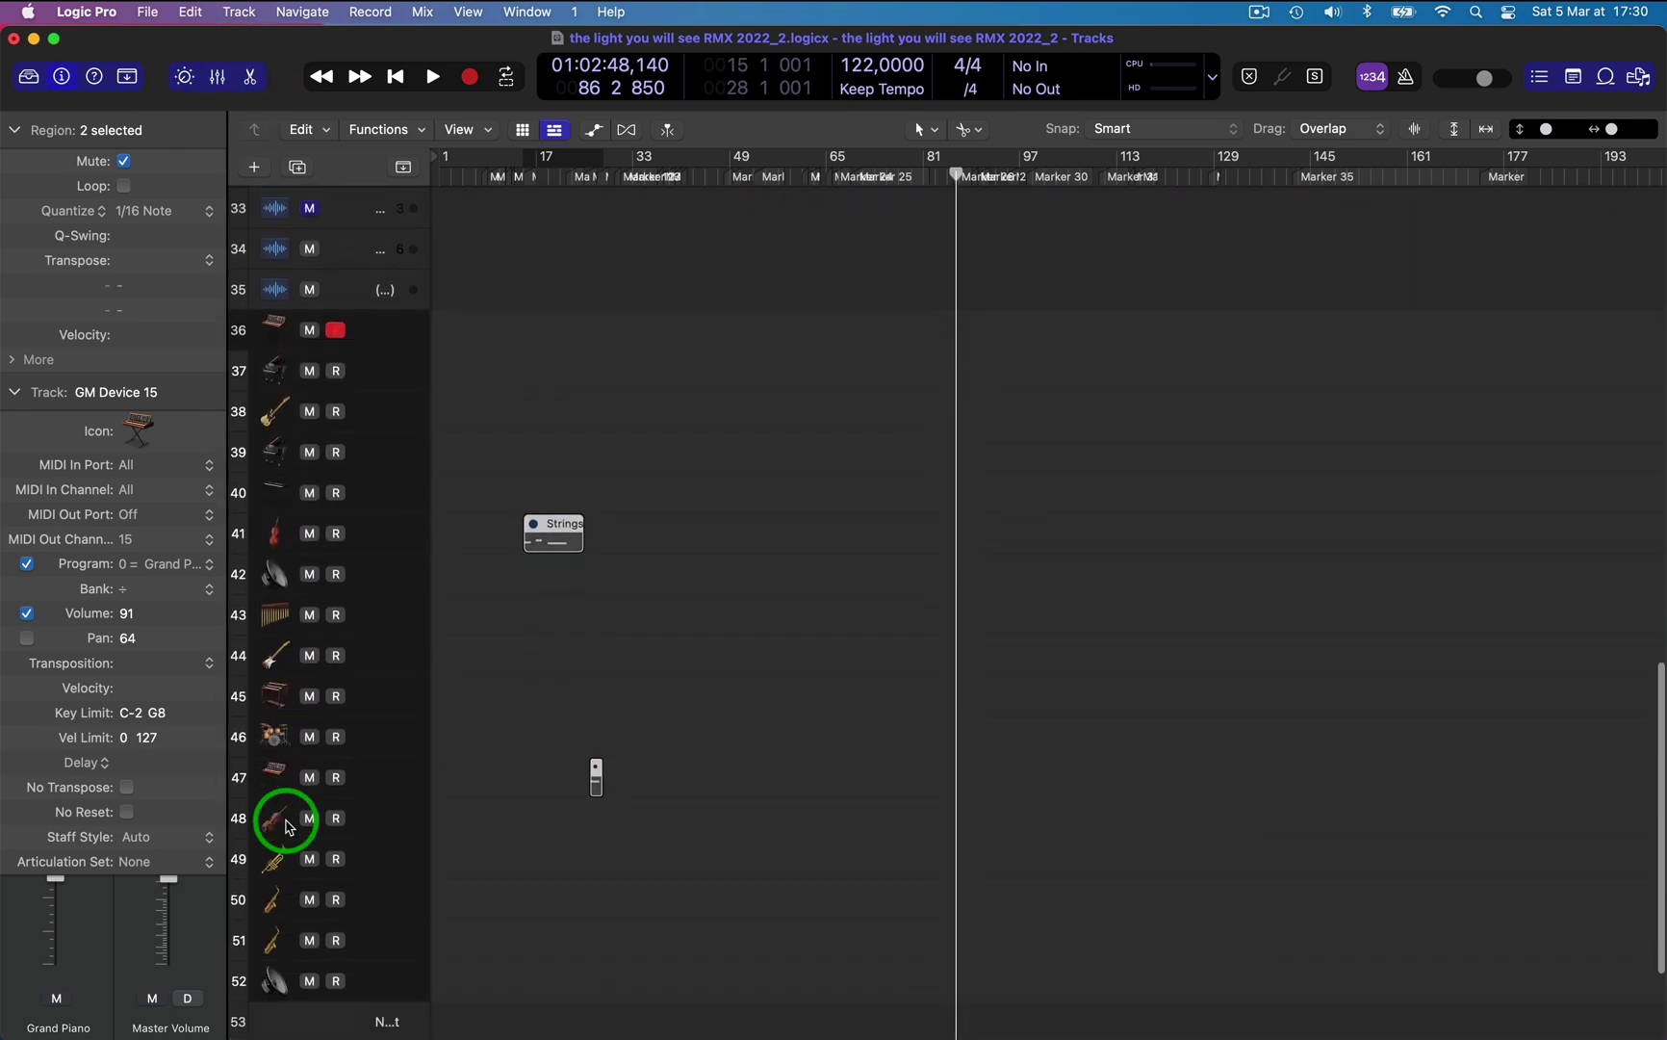
{"action": "key", "text": "Delete"}
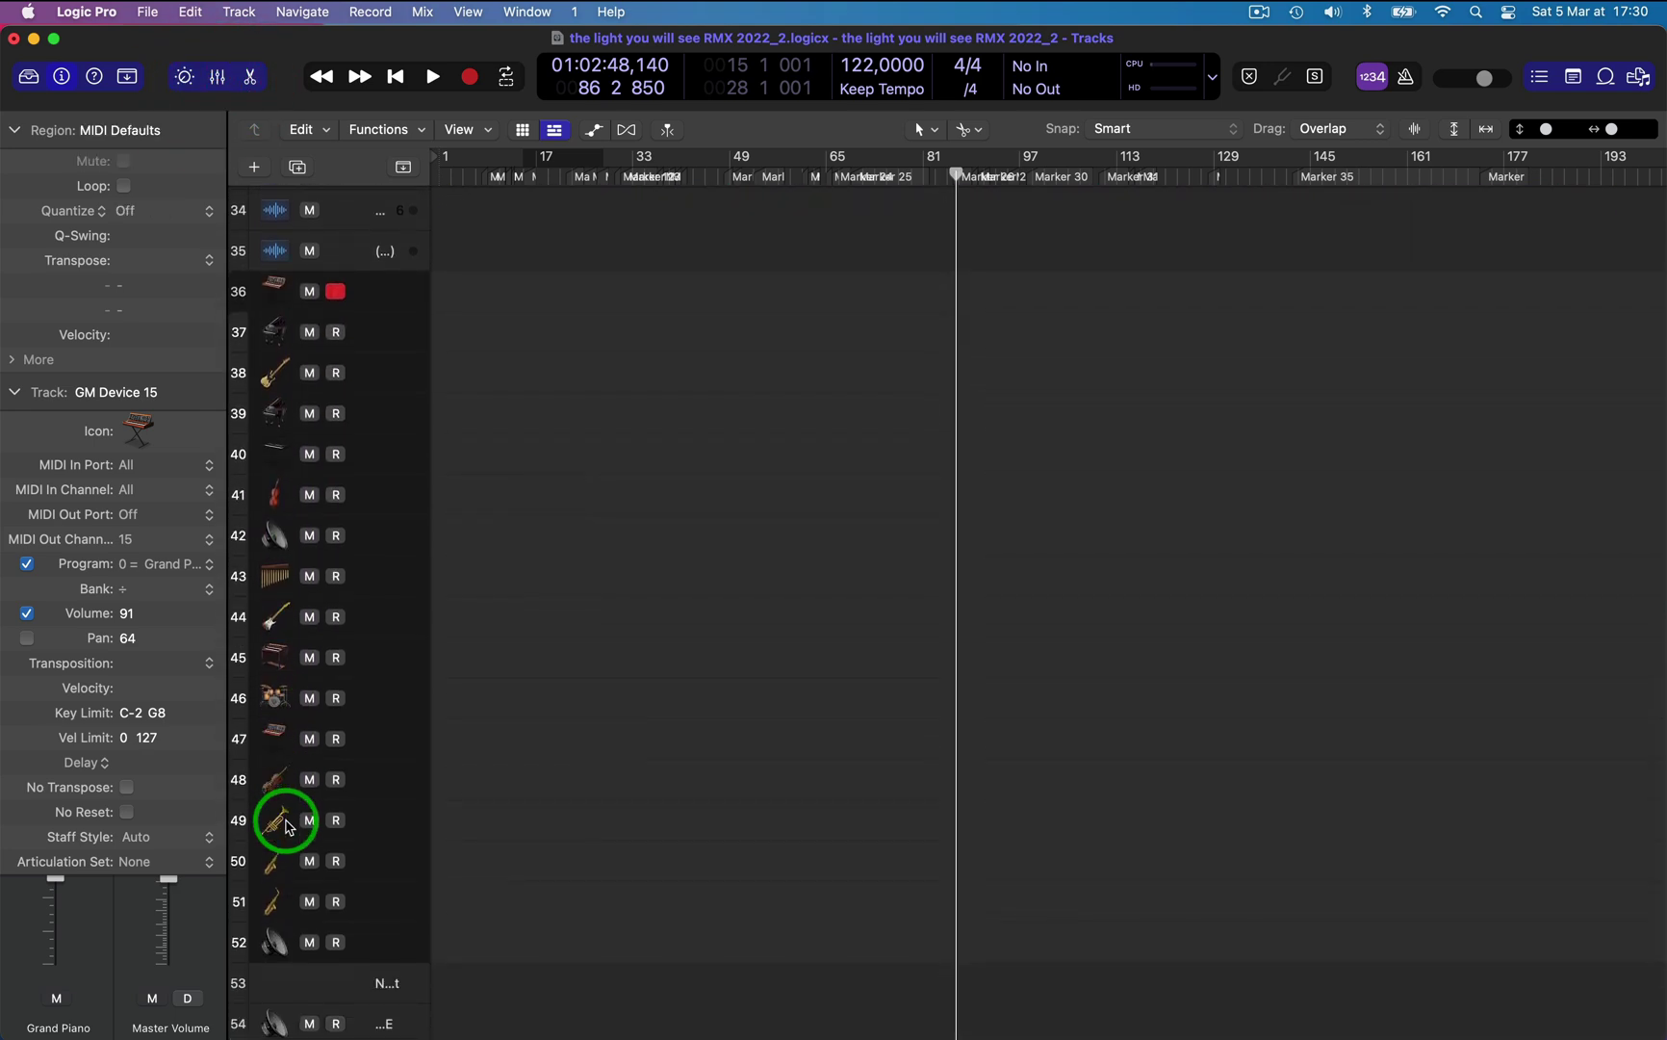
{"action": "key", "text": "super+BackSpace"}
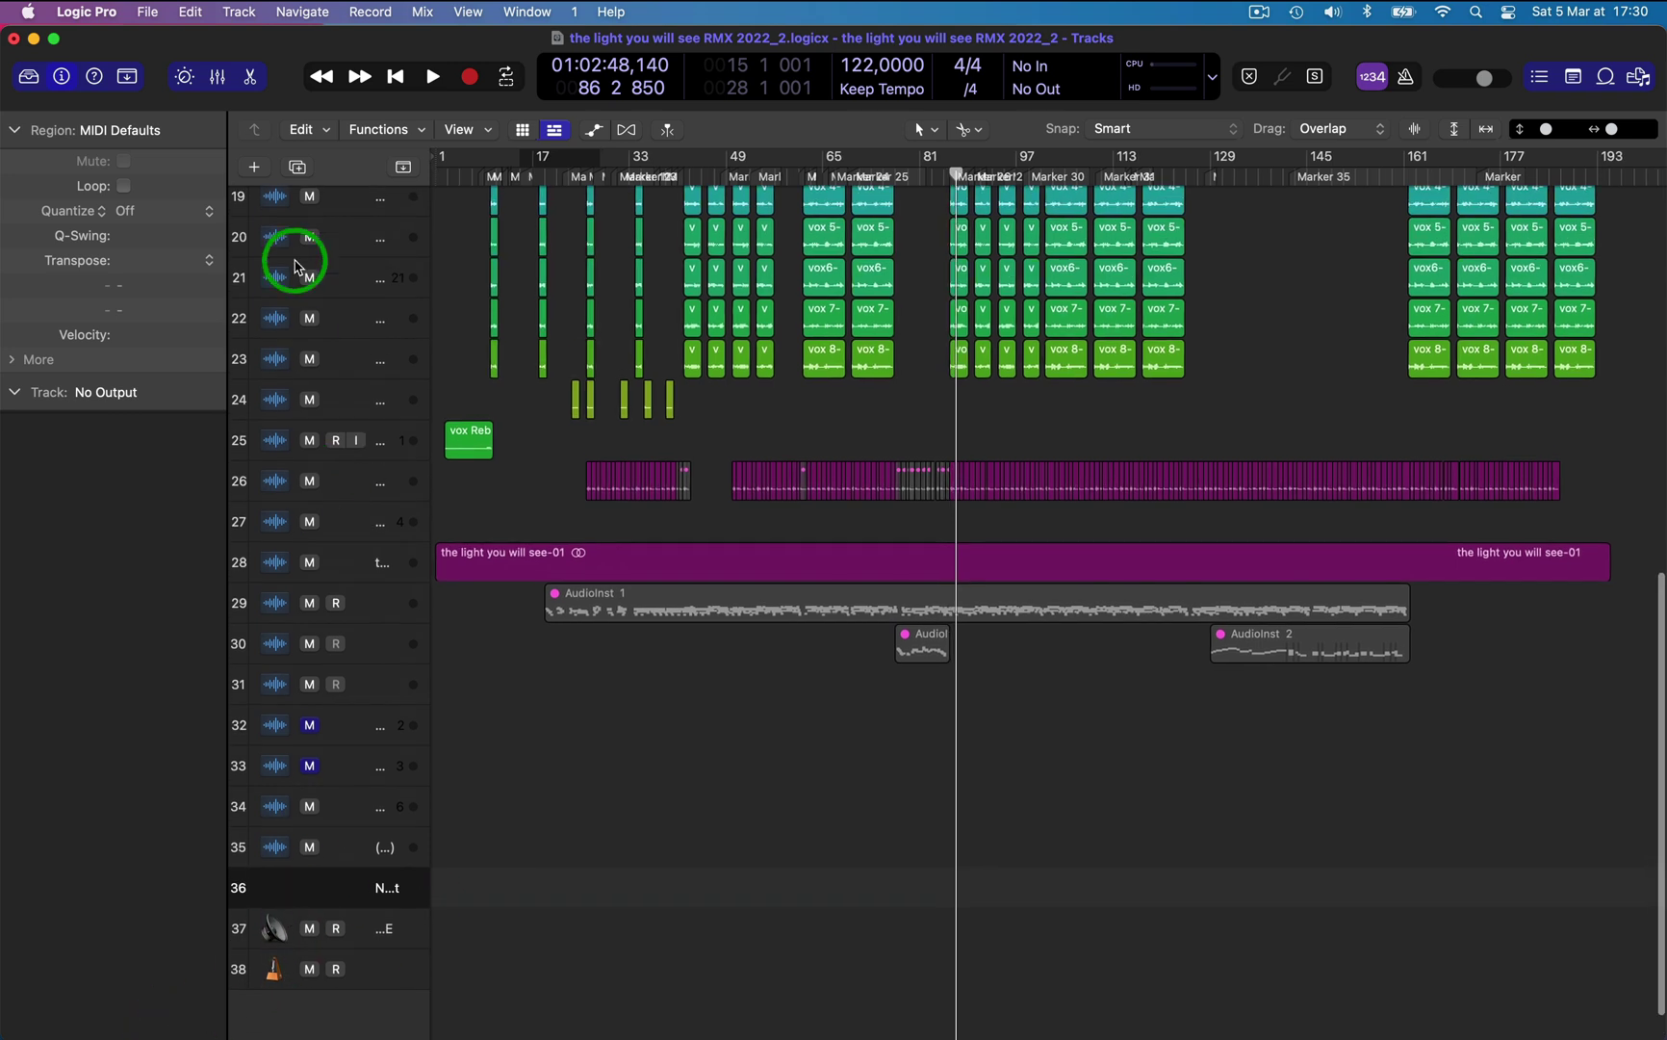
Open the mixer, scroll back to the first channel strips, and close it again
{"action": "left_click", "coordinate": [217, 76]}
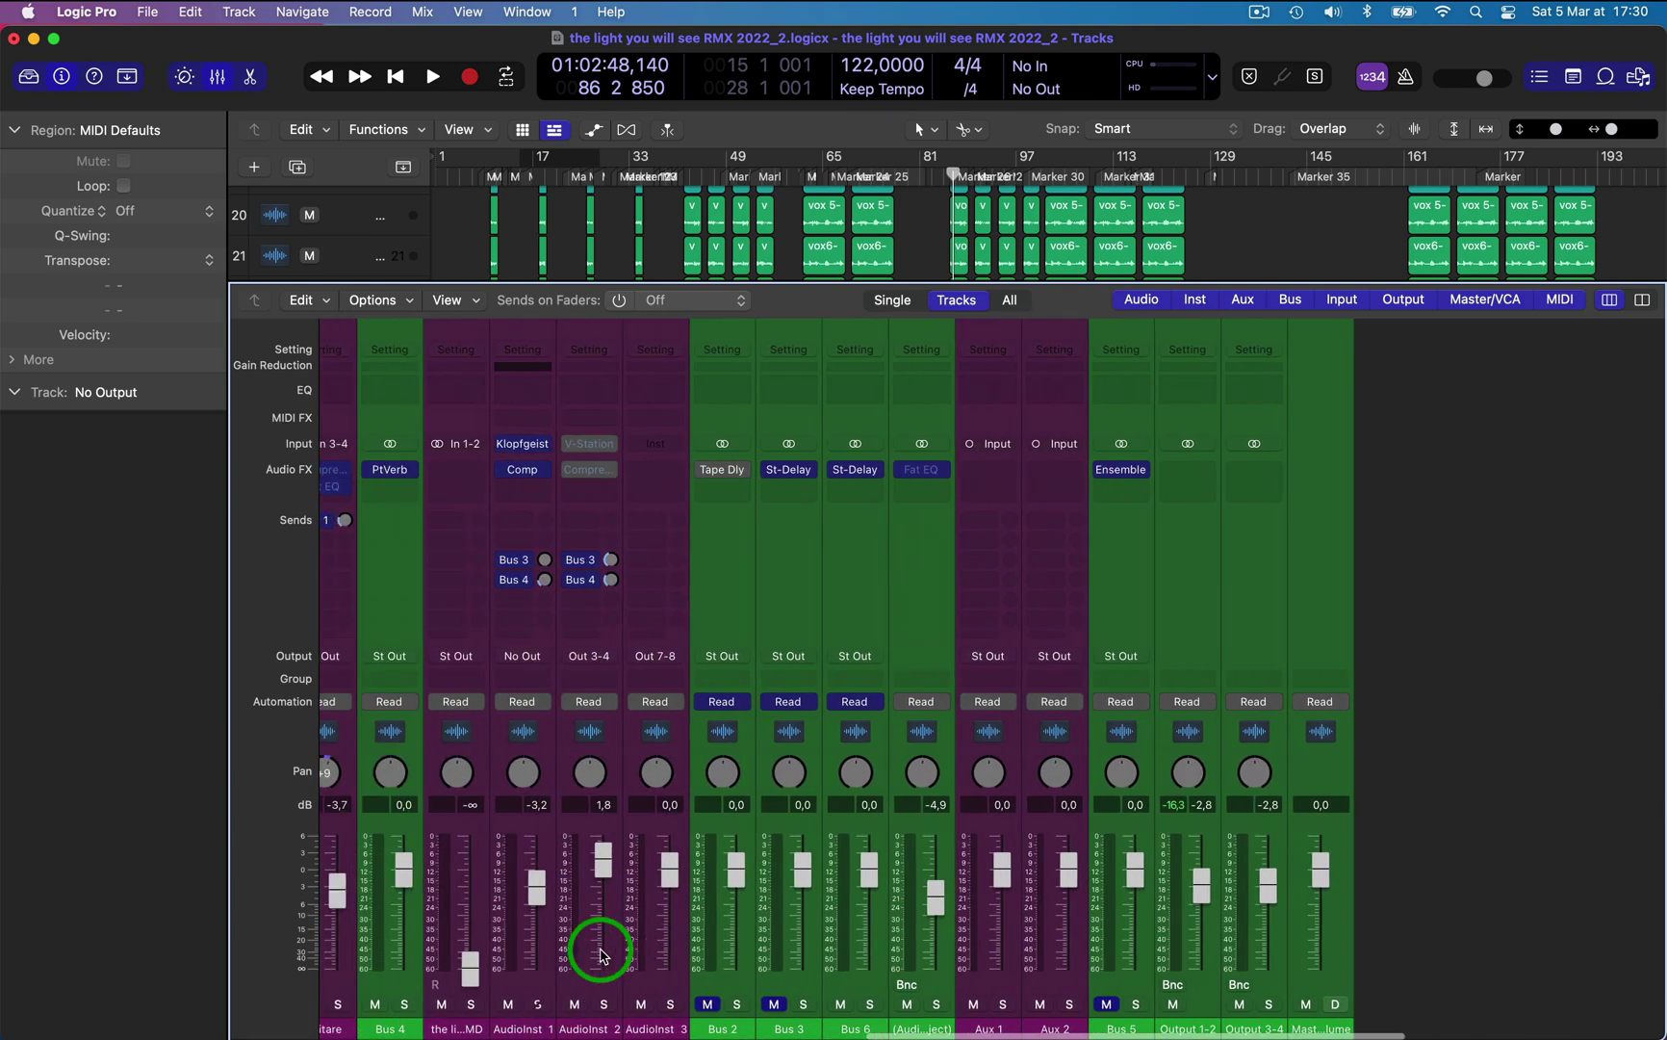
{"action": "scroll", "coordinate": [600, 953], "scroll_direction": "left", "scroll_amount": 15}
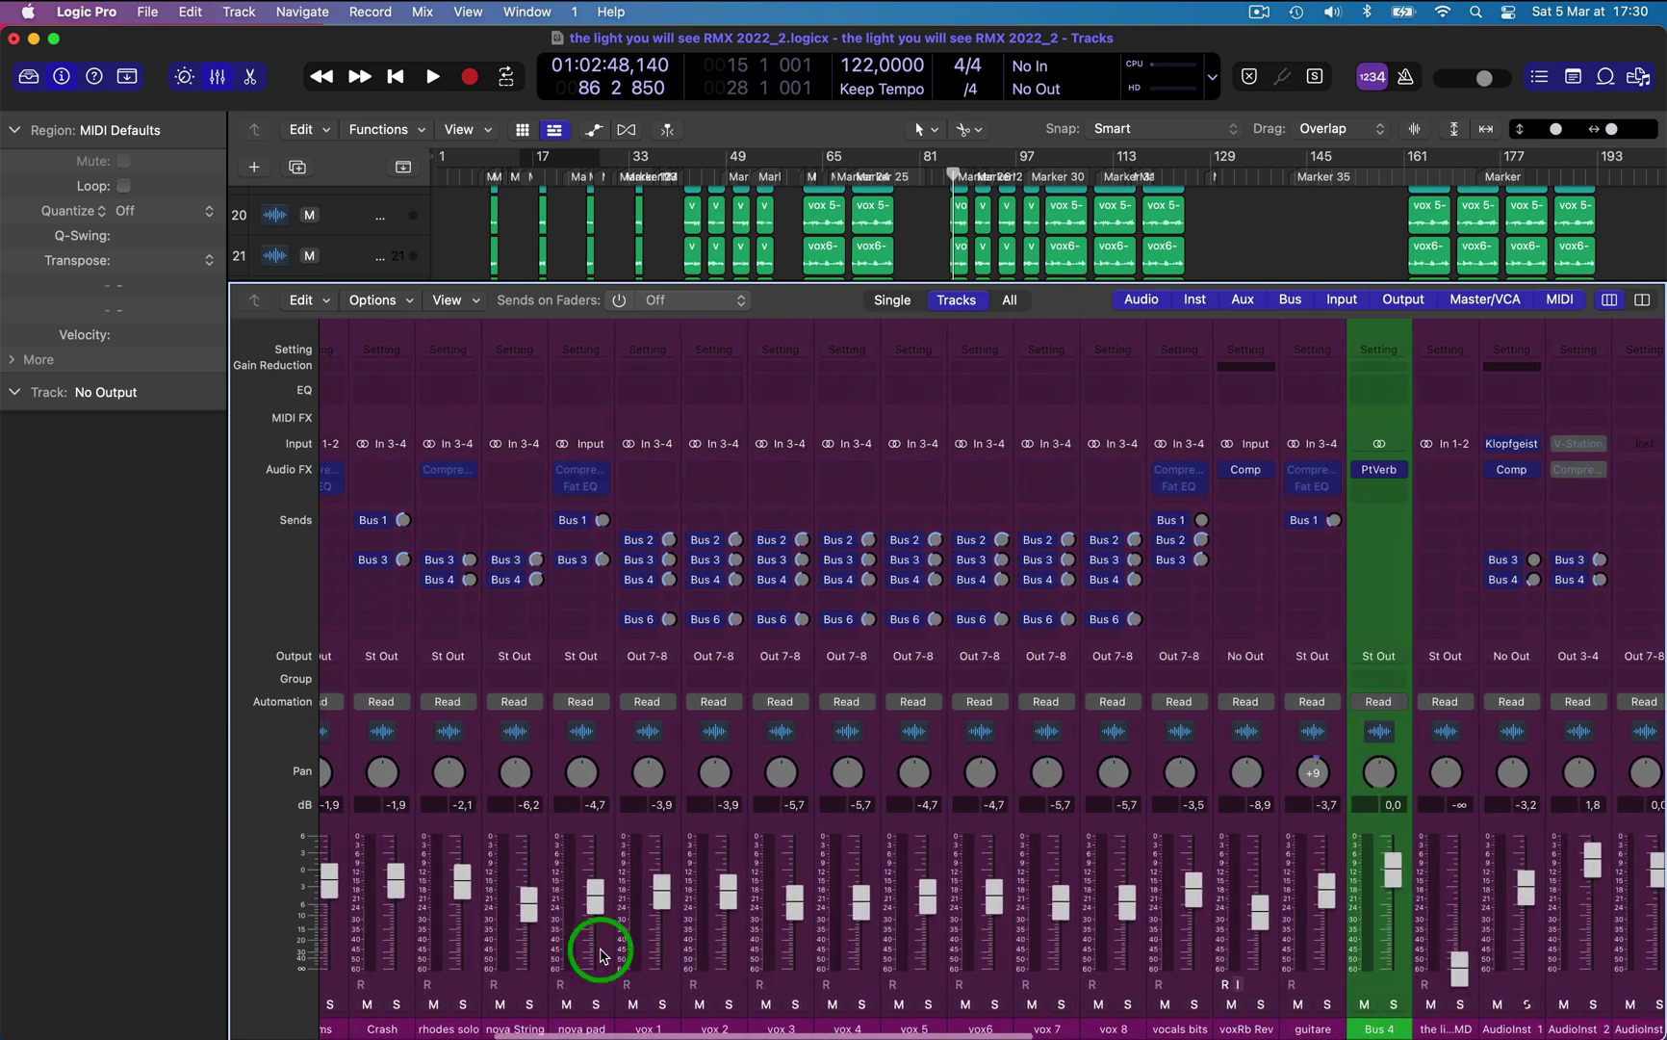
{"action": "scroll", "coordinate": [597, 948], "scroll_direction": "left", "scroll_amount": 2}
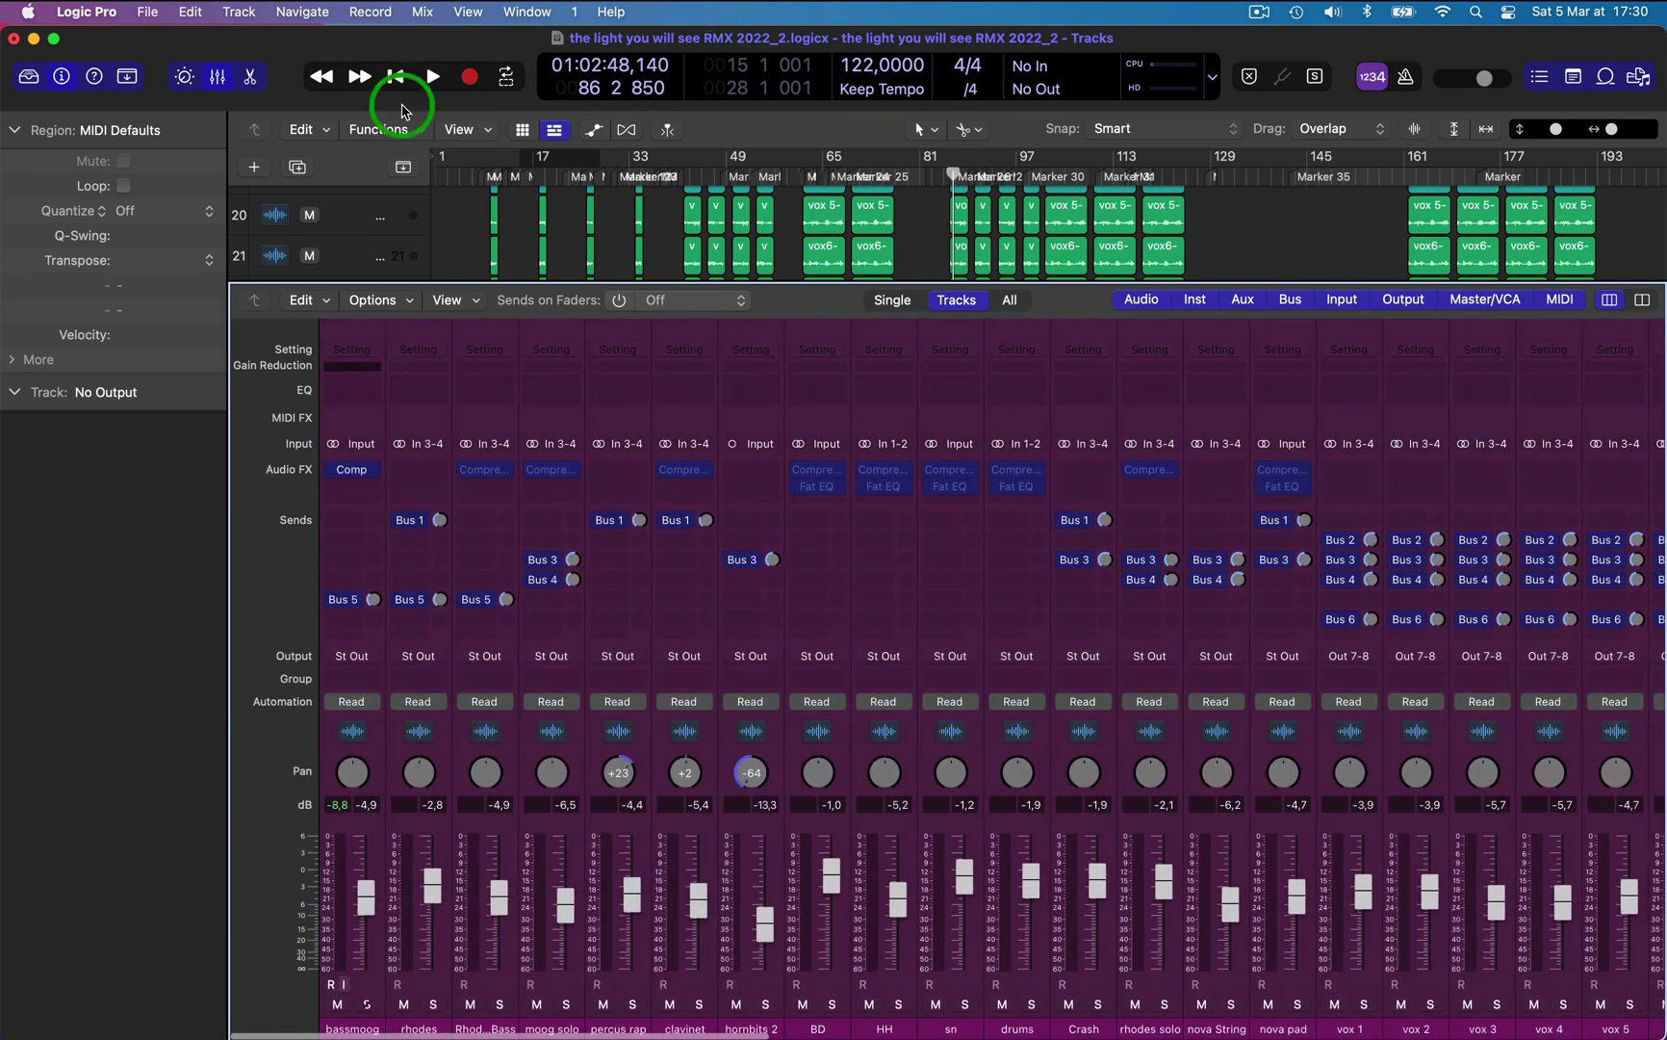
{"action": "left_click", "coordinate": [215, 79]}
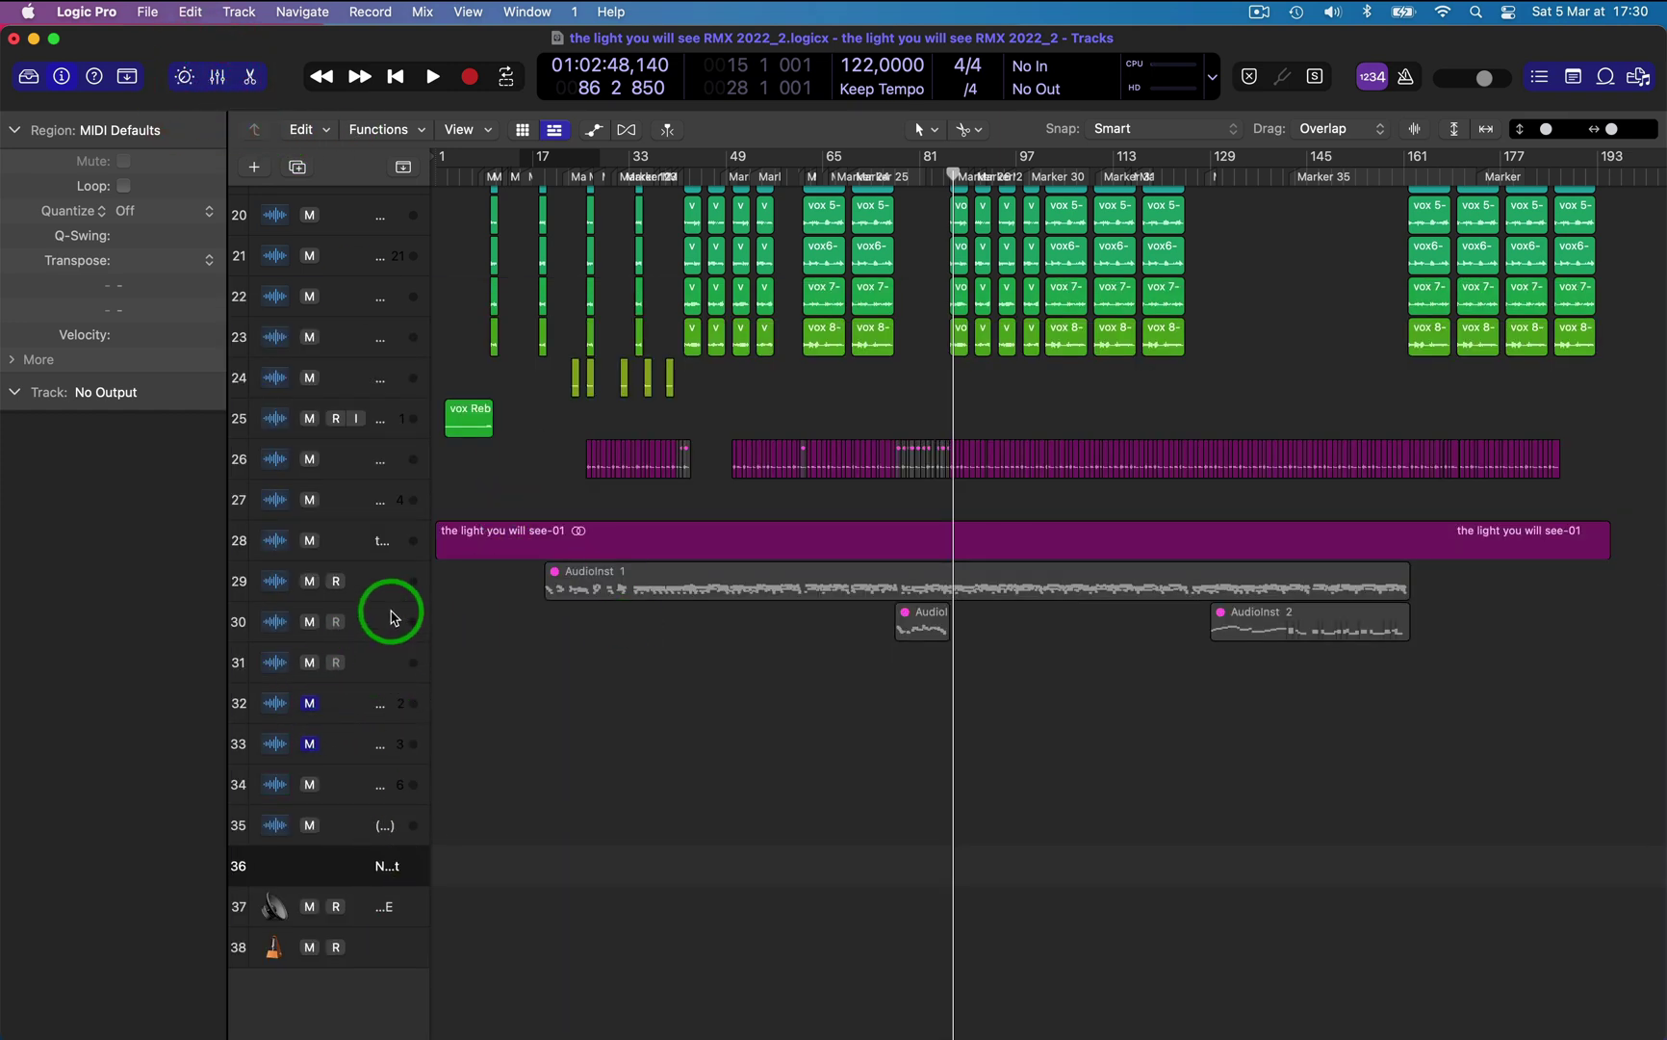
Delete the leftover AudioInst, Bus 2/3/6, Audio Object, WAVE and MIDI Click tracks
{"action": "left_click", "coordinate": [356, 587]}
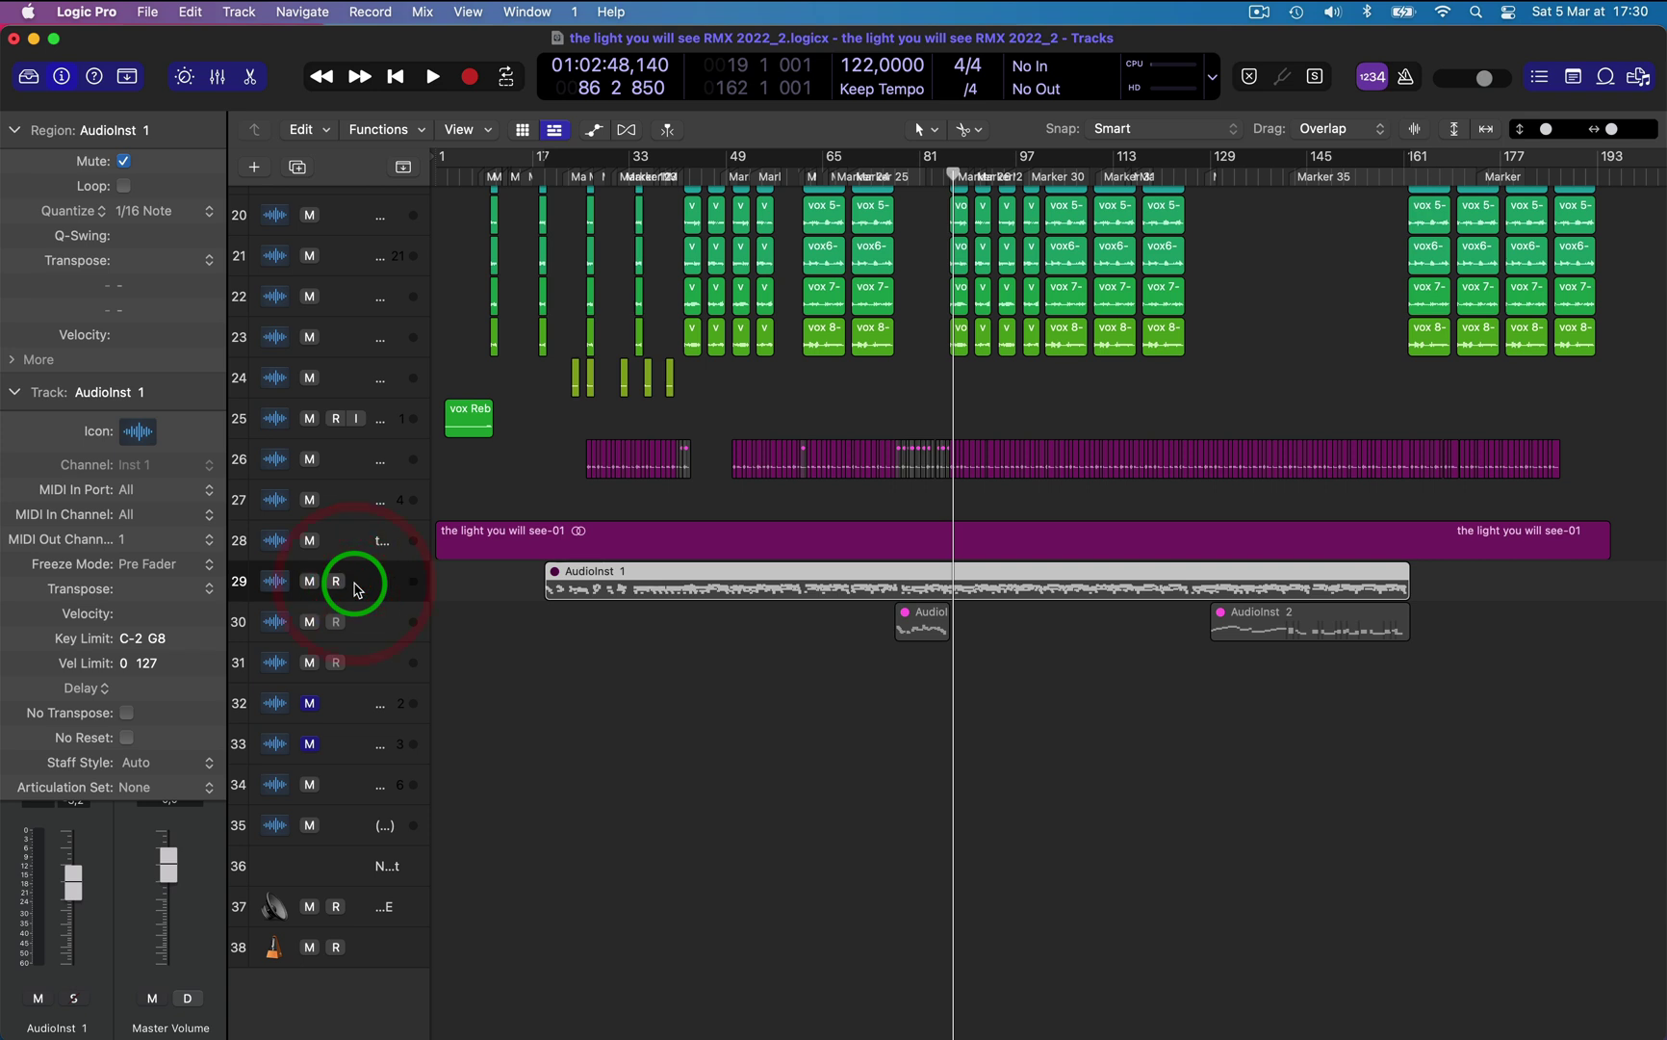
{"action": "key", "text": "super+BackSpace"}
{"action": "key", "text": "BackSpace"}
{"action": "key", "text": "super+BackSpace"}
{"action": "key", "text": "super+BackSpace"}
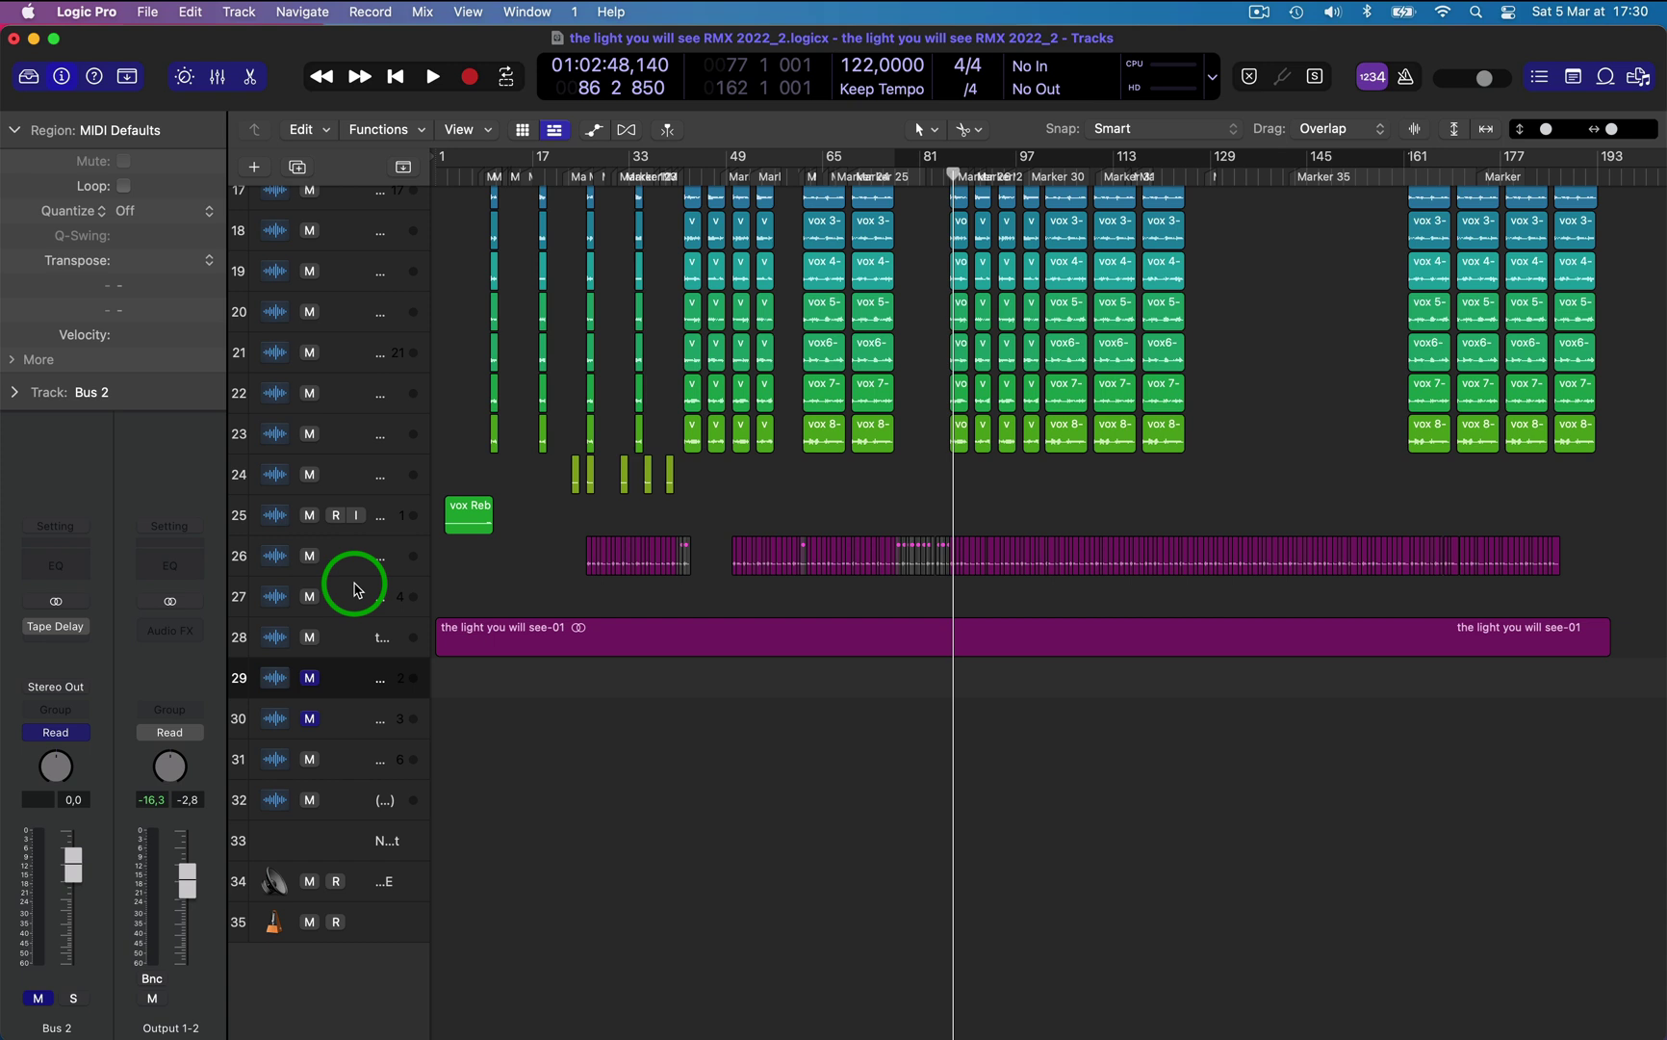
{"action": "key", "text": "super+BackSpace"}
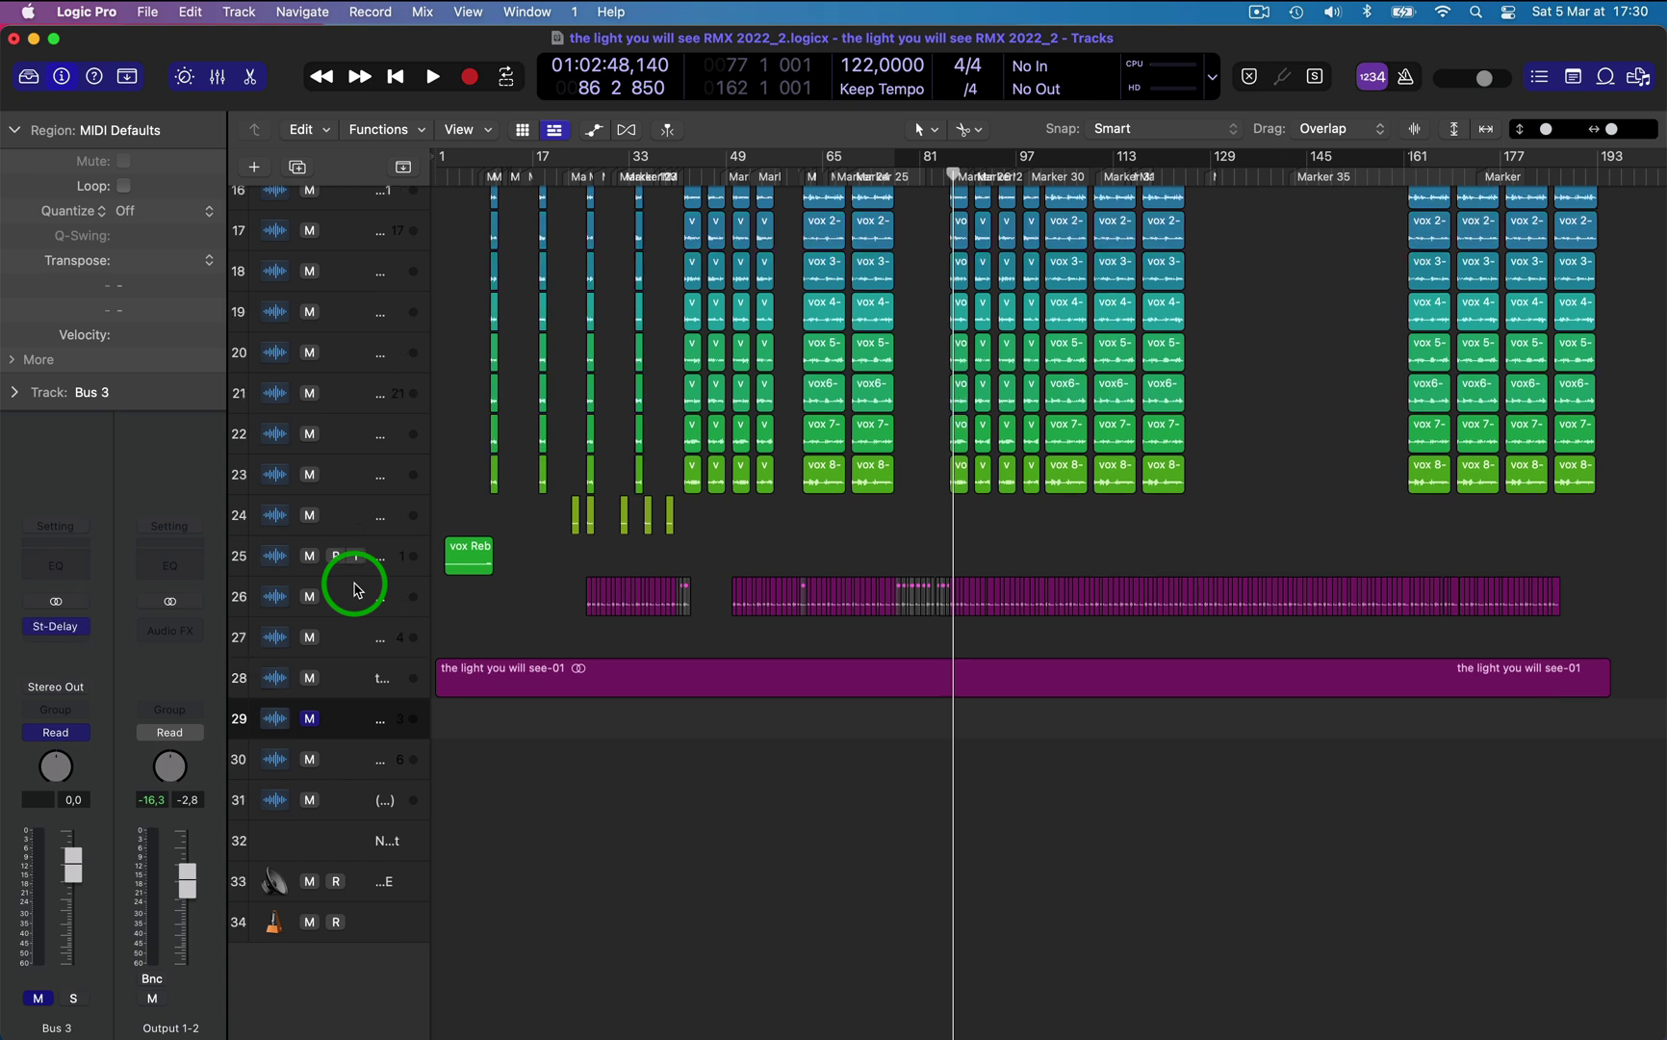
{"action": "key", "text": "super+BackSpace"}
{"action": "key", "text": "super+BackSpace"}
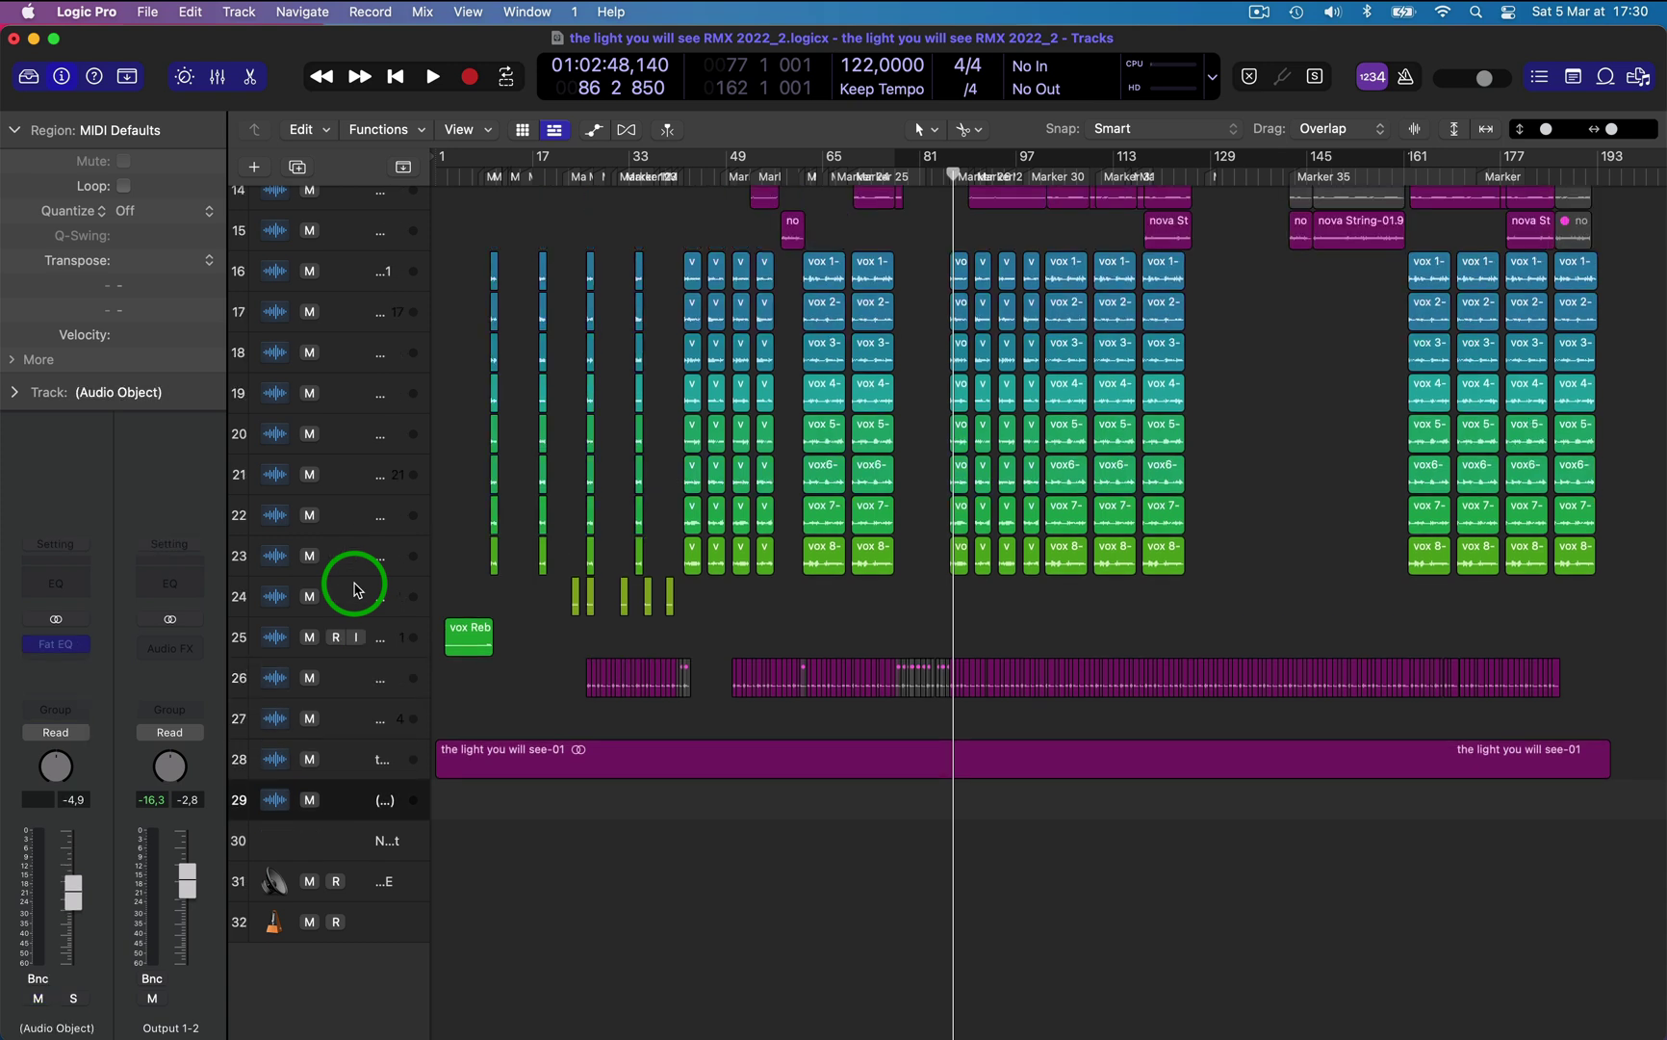
{"action": "key", "text": "super+BackSpace"}
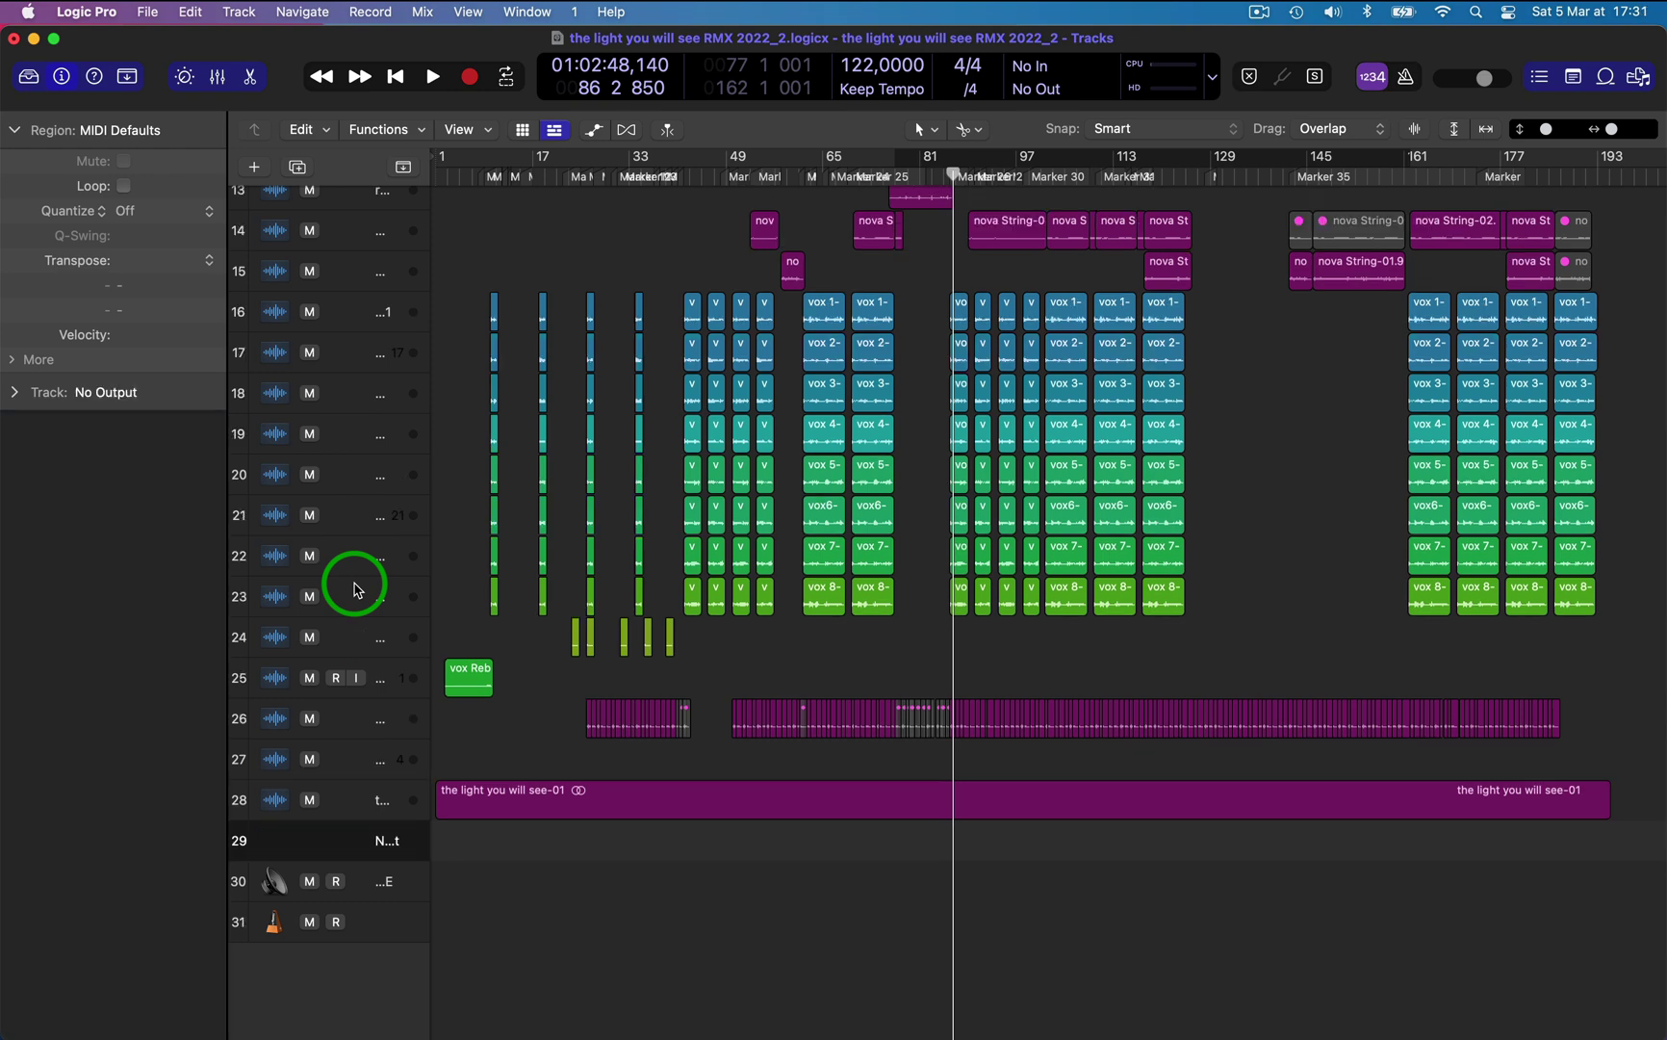
{"action": "key", "text": "super+BackSpace"}
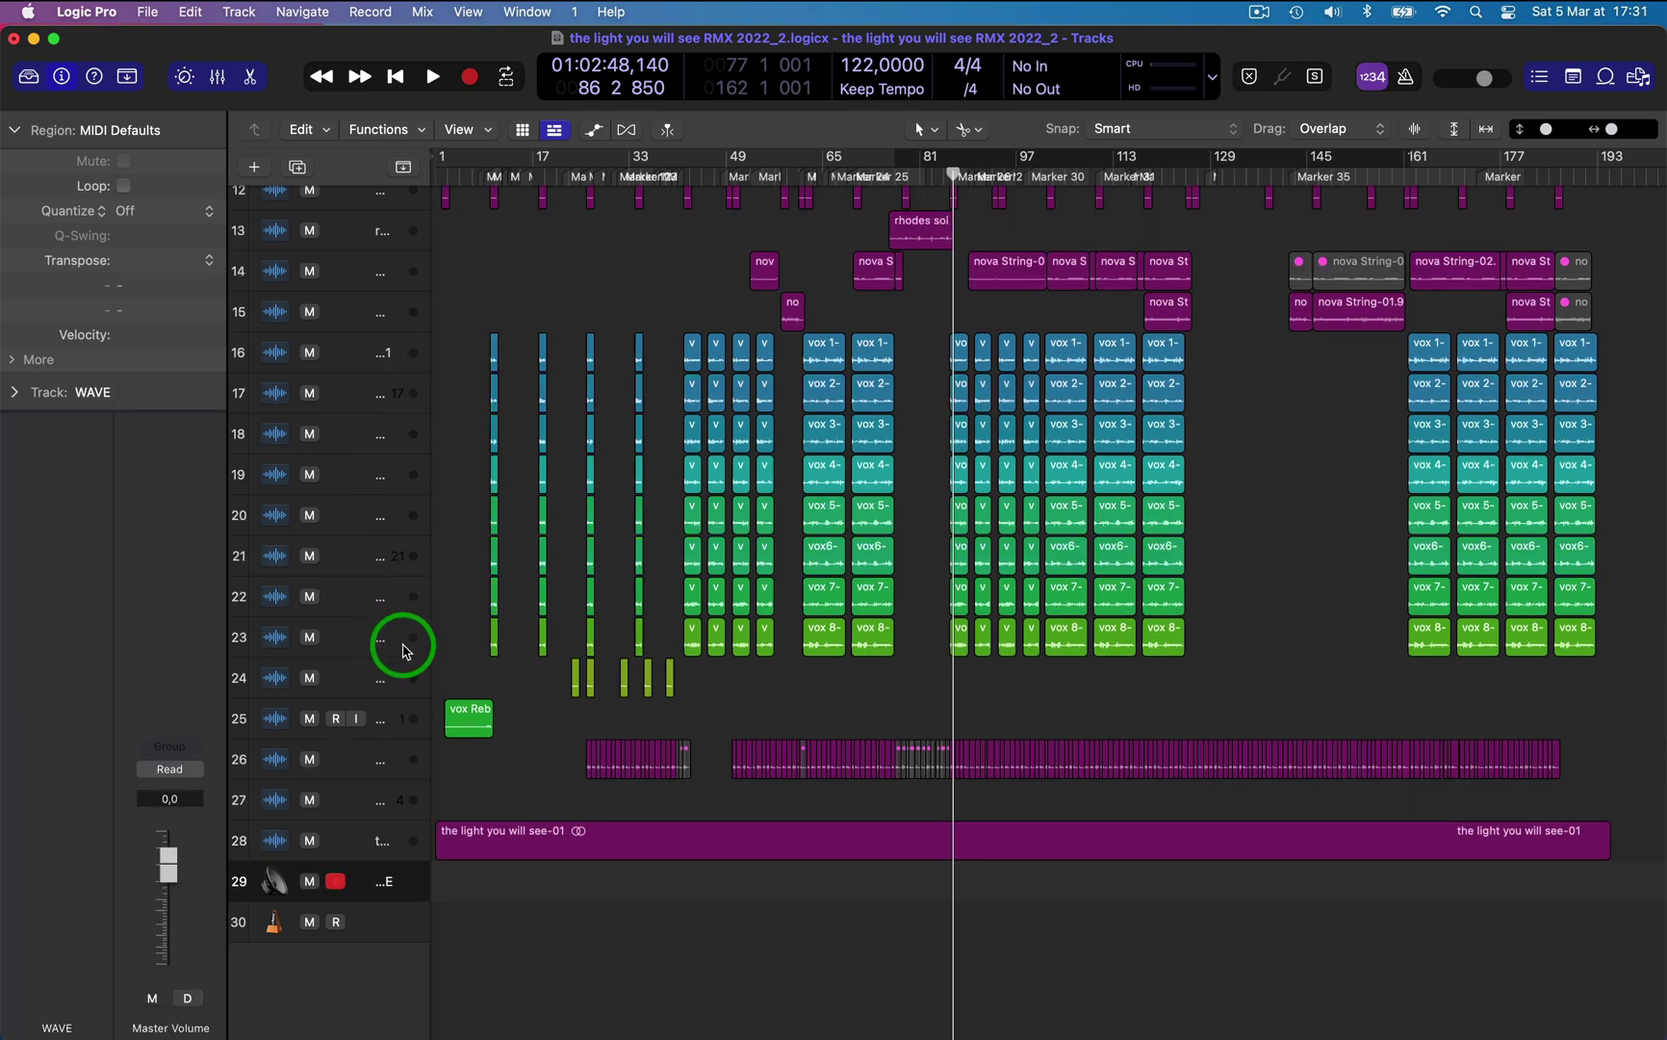
{"action": "key", "text": "super+BackSpace"}
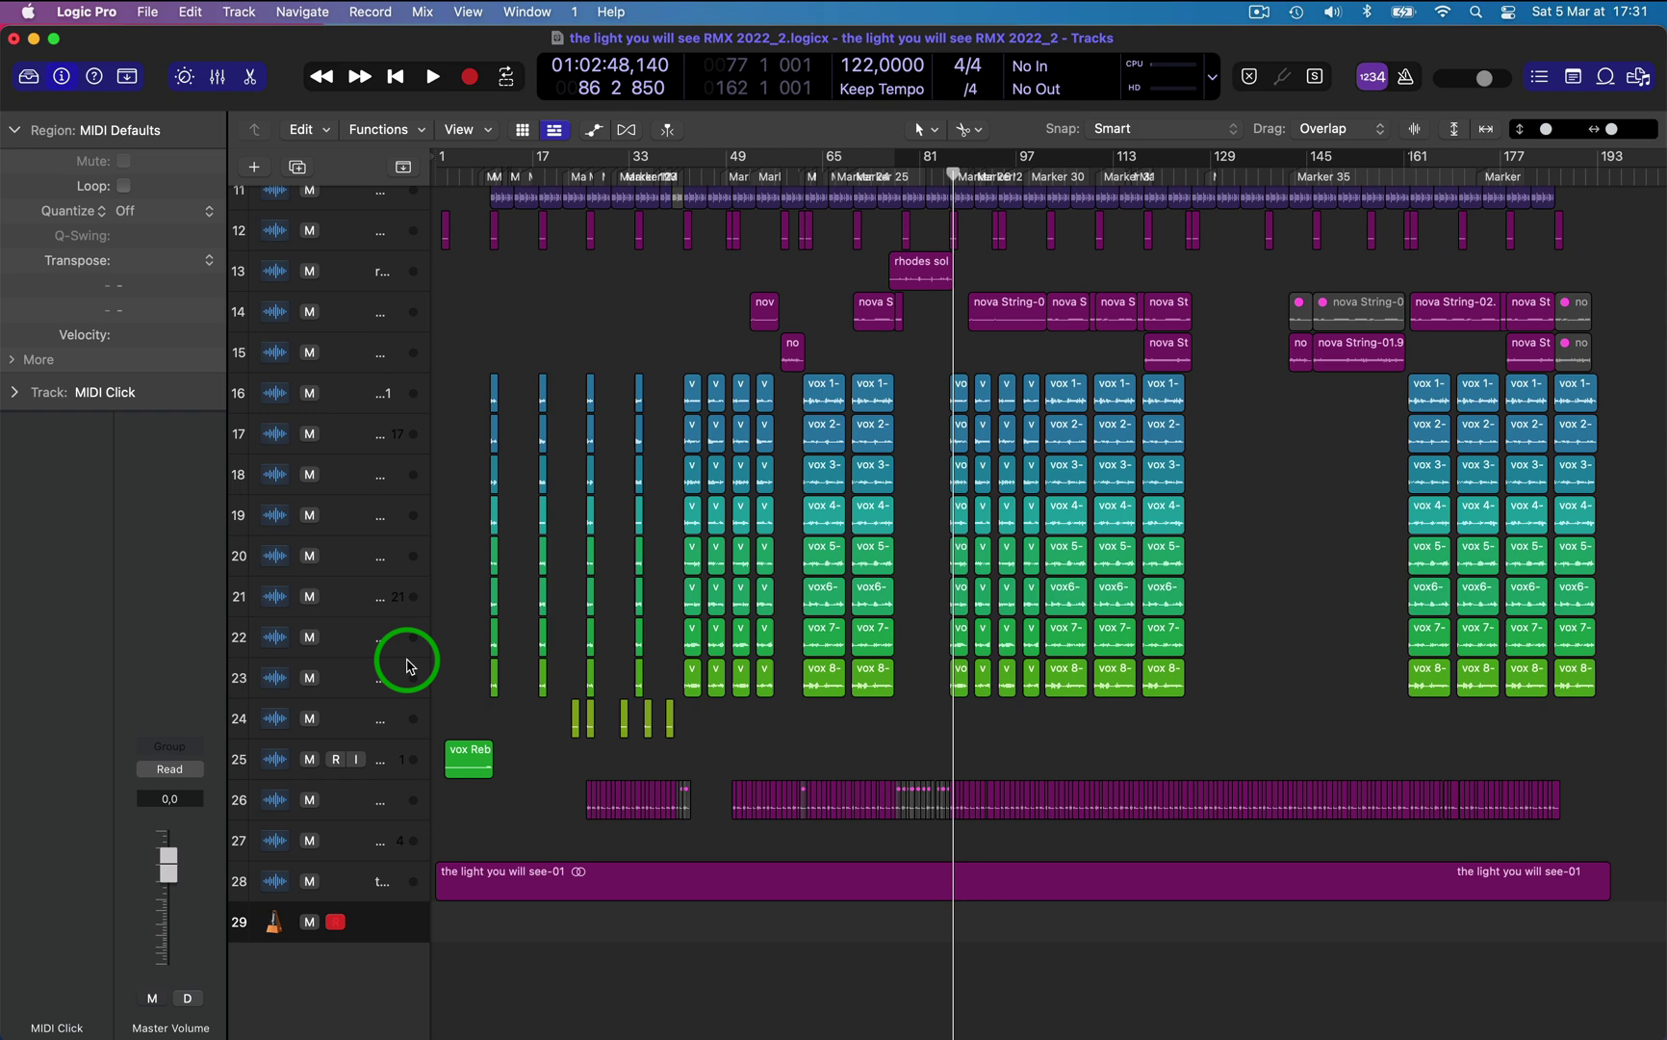
{"action": "key", "text": "super+BackSpace"}
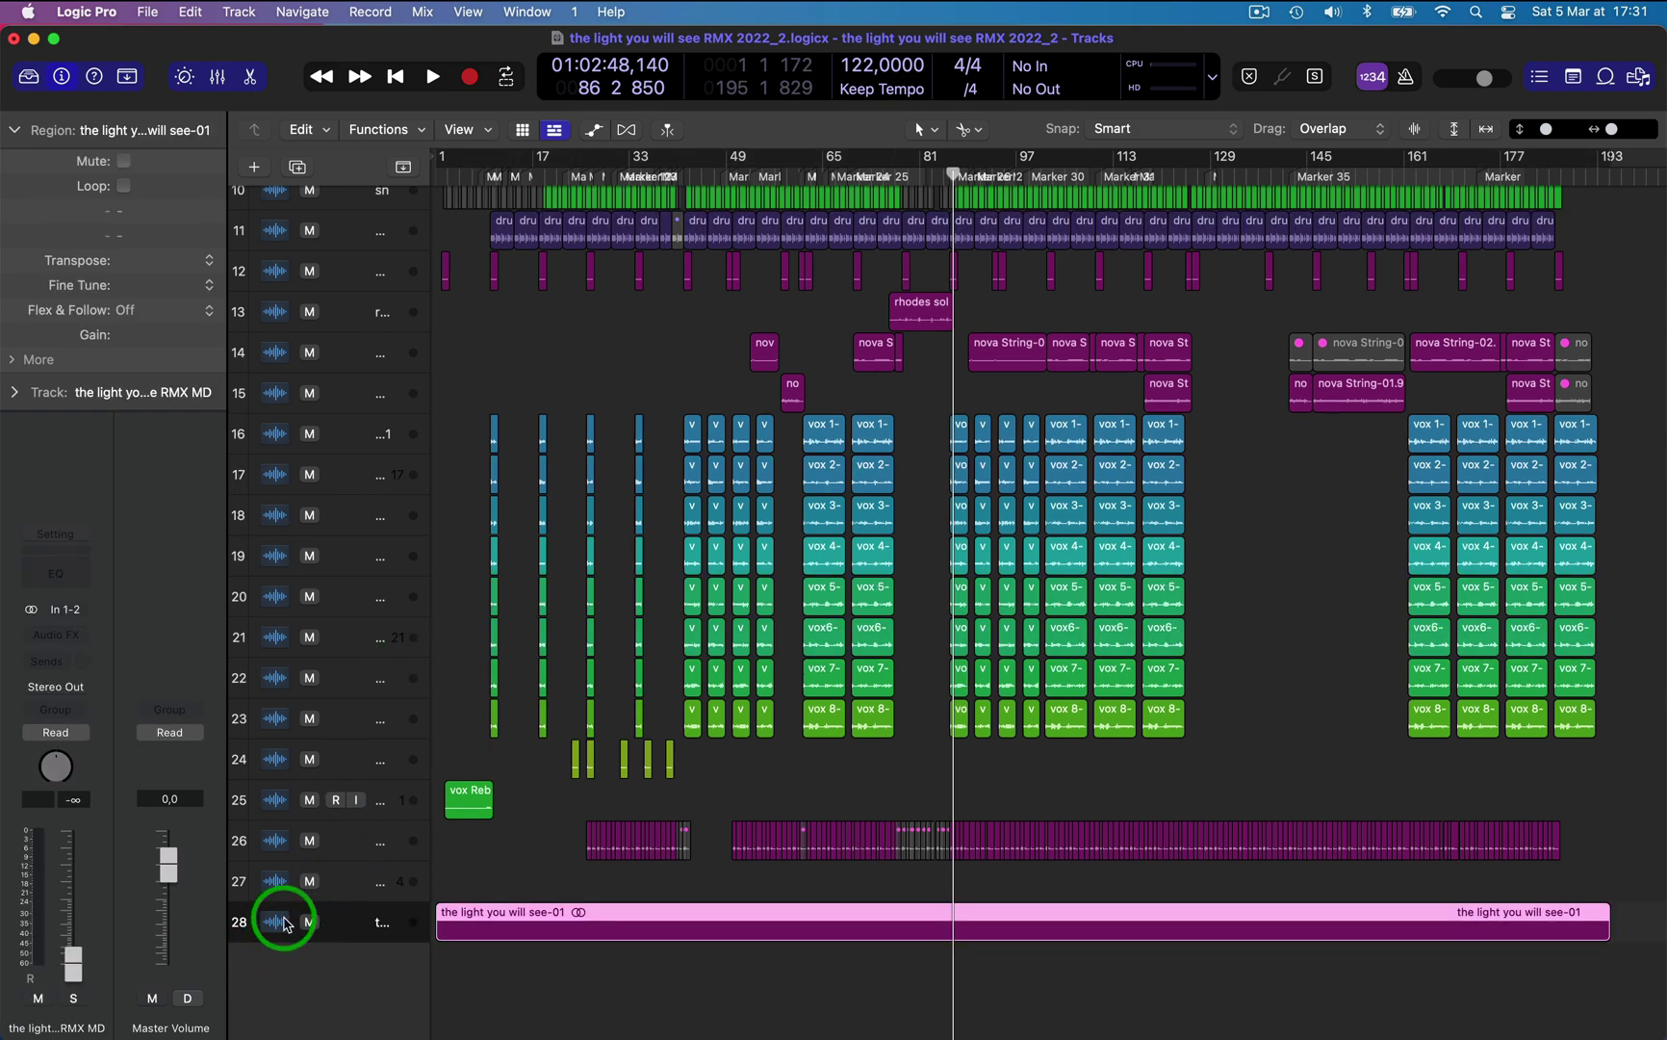
{"action": "scroll", "coordinate": [279, 914], "scroll_direction": "up", "scroll_amount": 5}
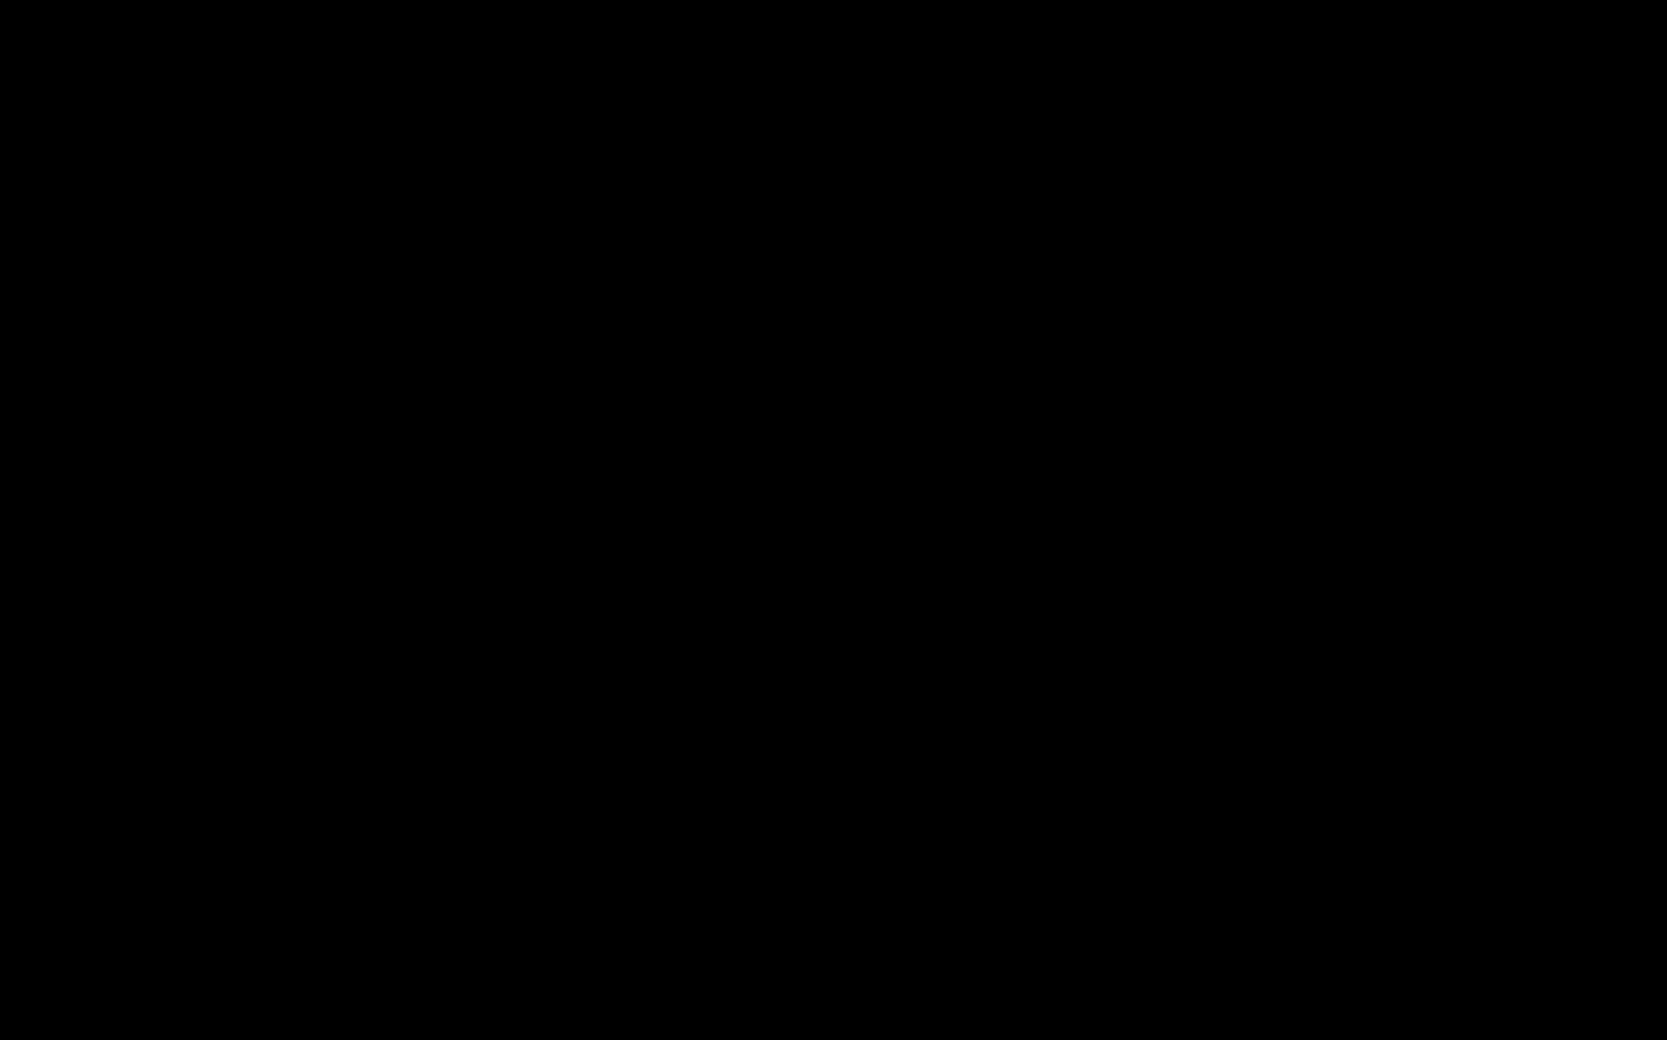
{"action": "left_click", "coordinate": [353, 376]}
Delete the empty track under clavinet and create 28 new audio tracks
{"action": "key", "text": "super+BackSpace"}
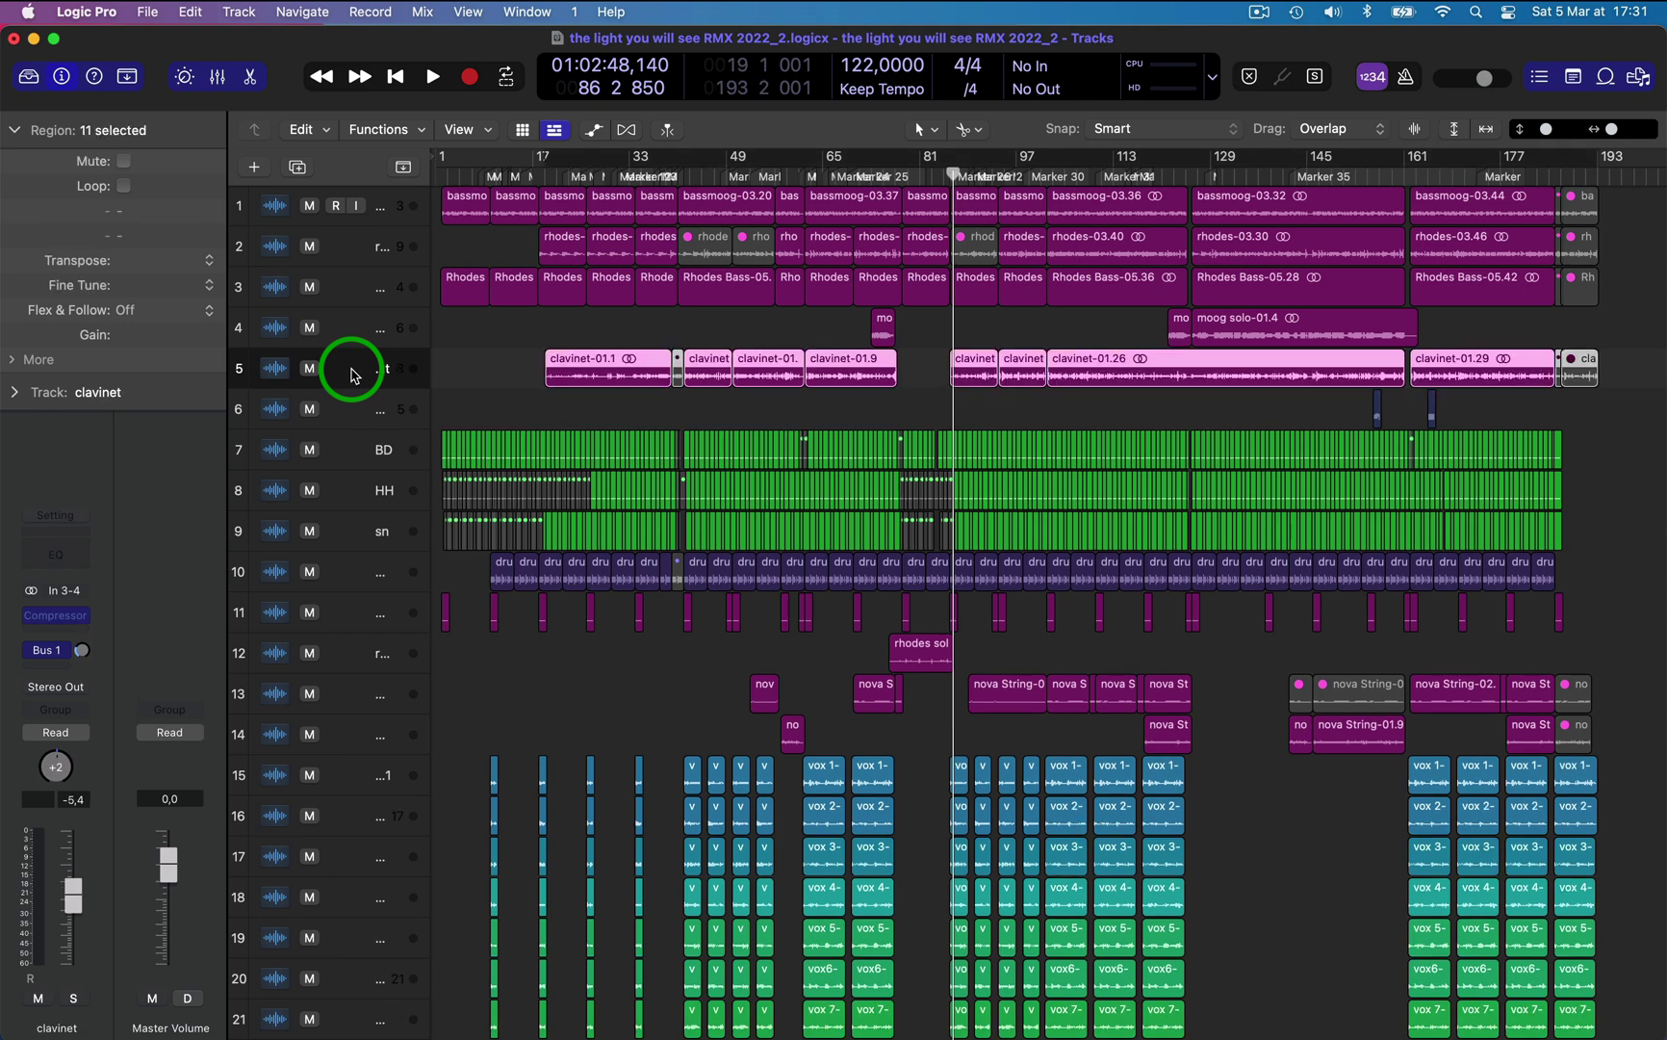
{"action": "left_click", "coordinate": [338, 415]}
{"action": "left_click", "coordinate": [484, 417]}
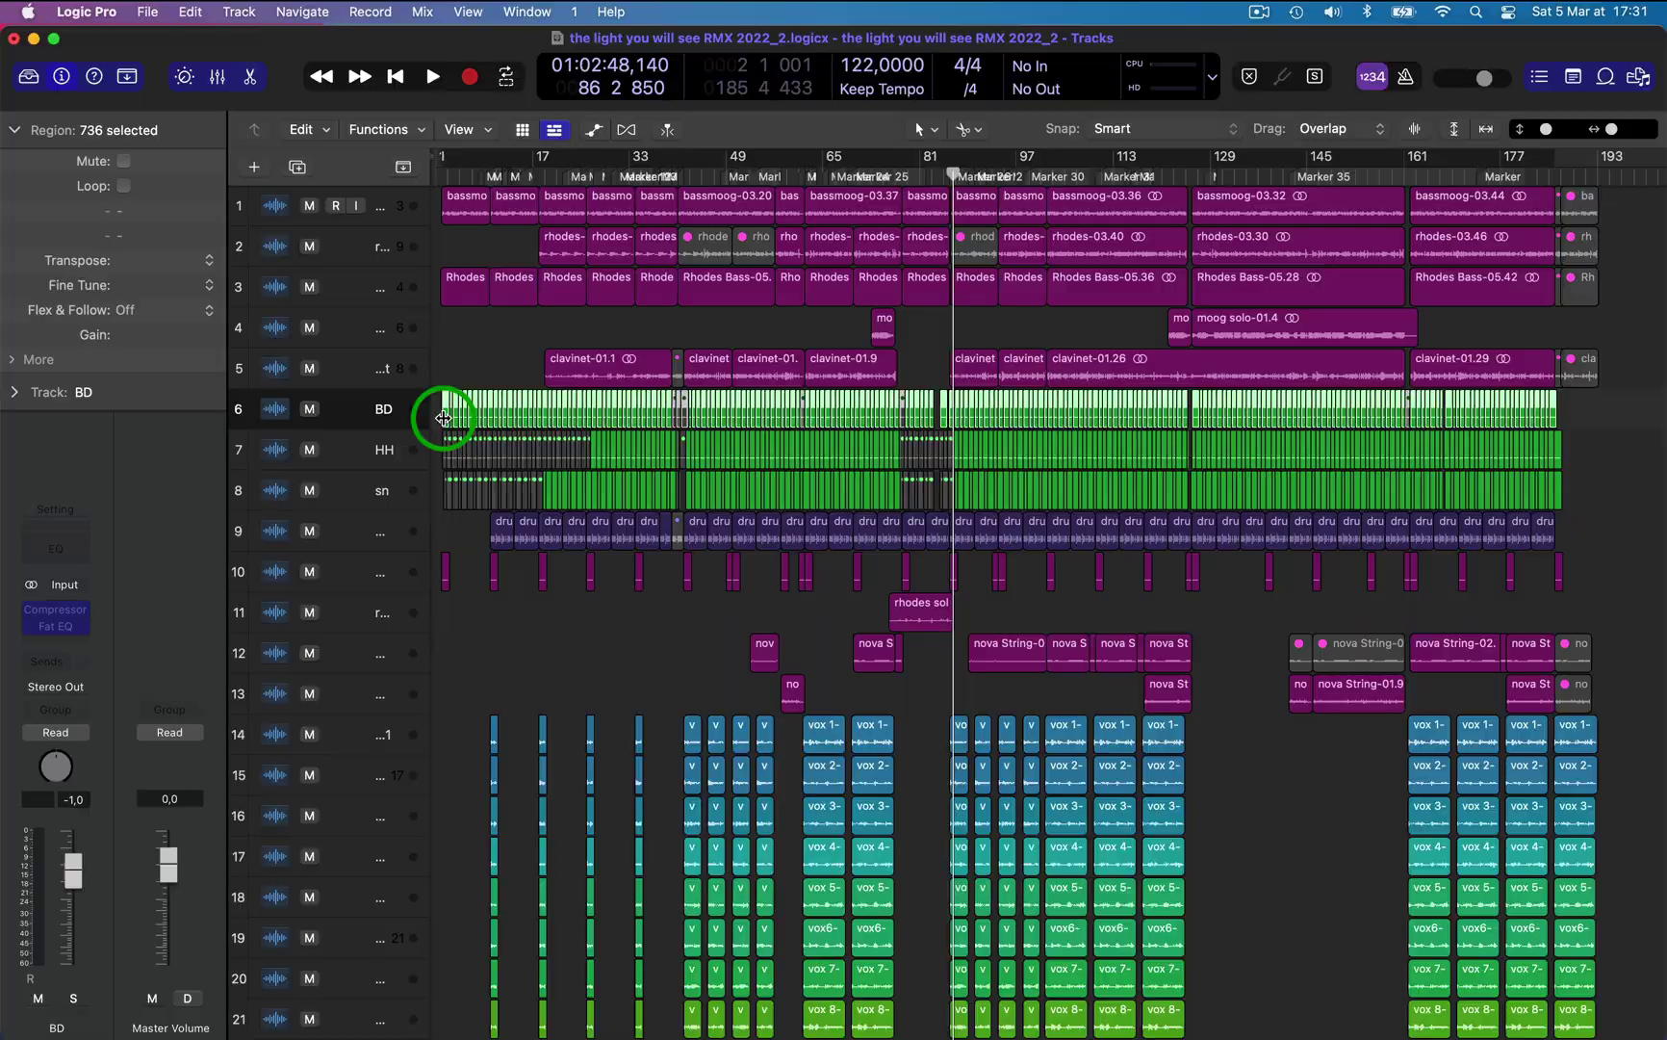
{"action": "left_click", "coordinate": [924, 462]}
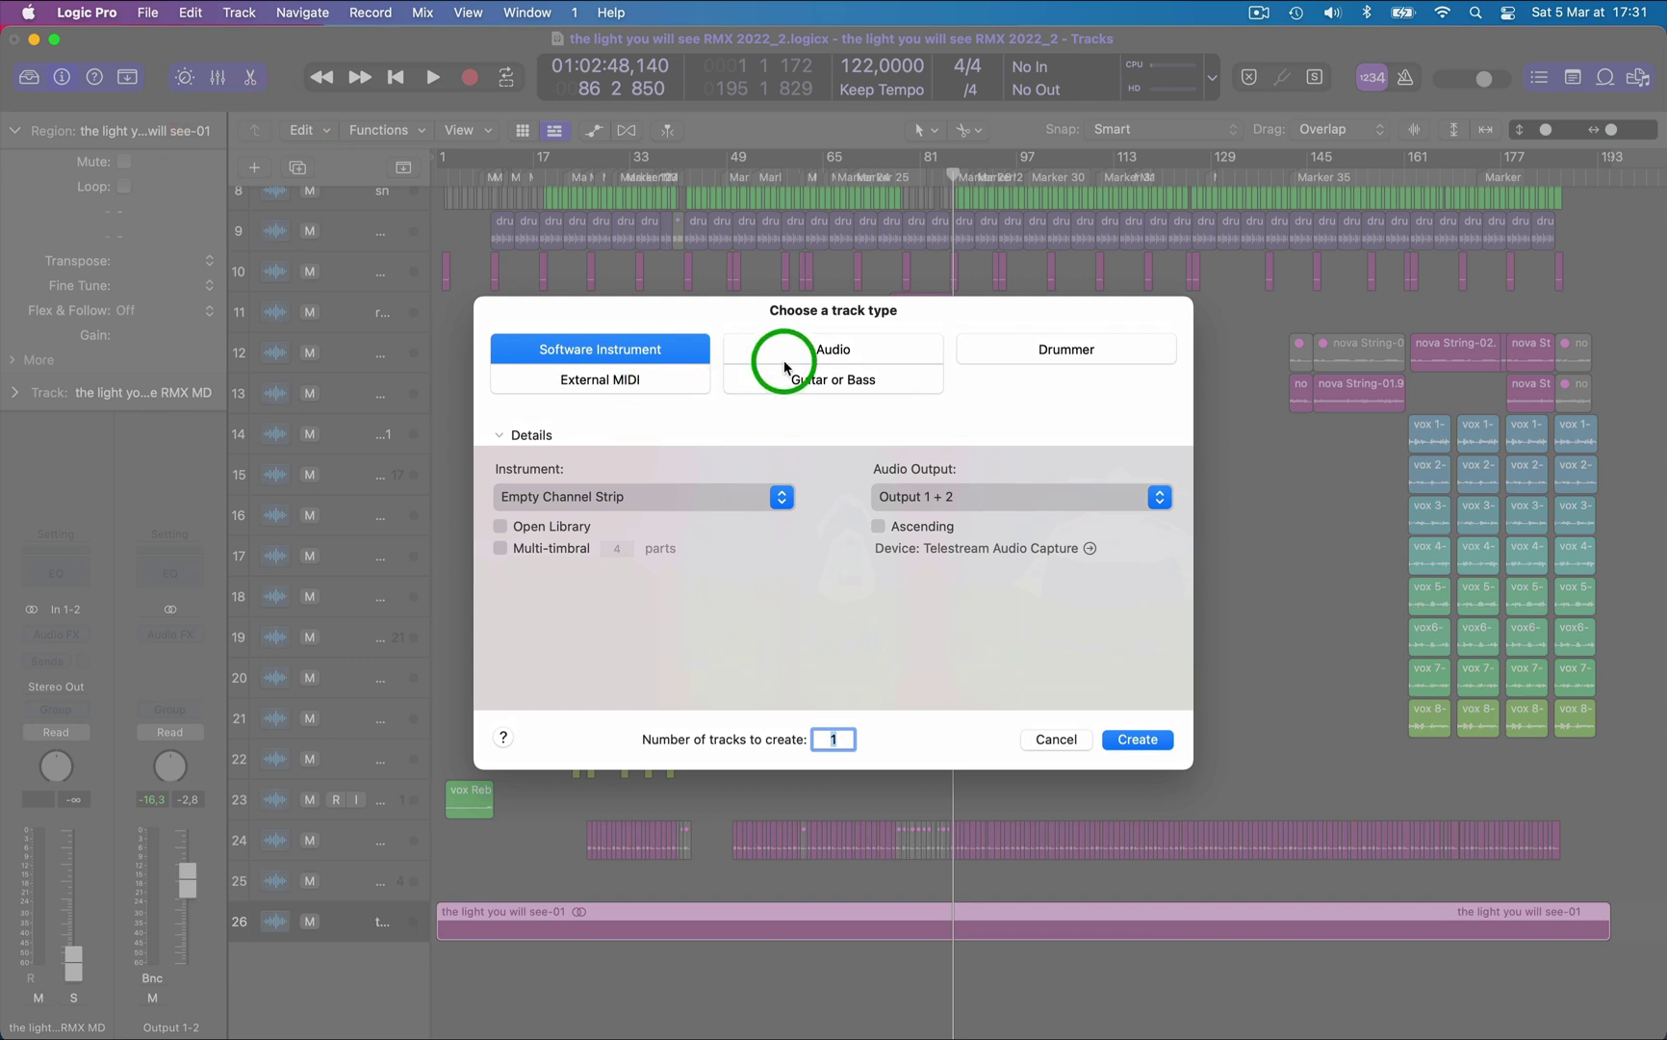
{"action": "left_click", "coordinate": [816, 347]}
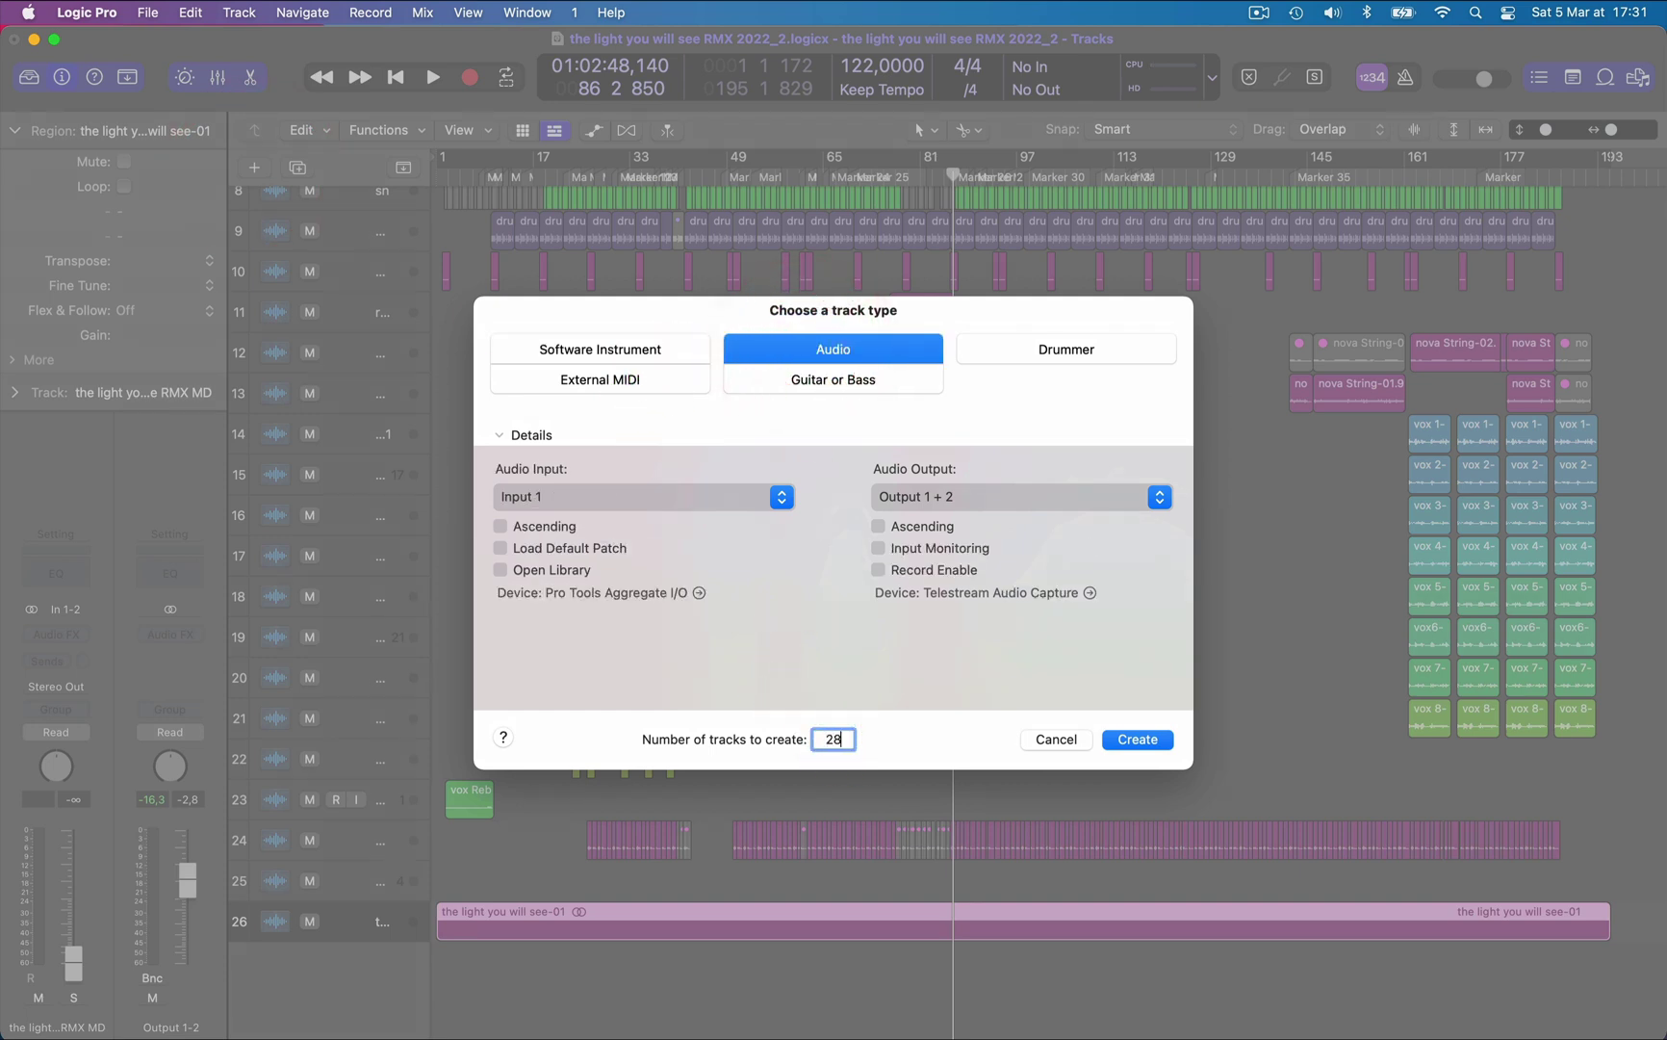
{"action": "left_click", "coordinate": [1149, 745]}
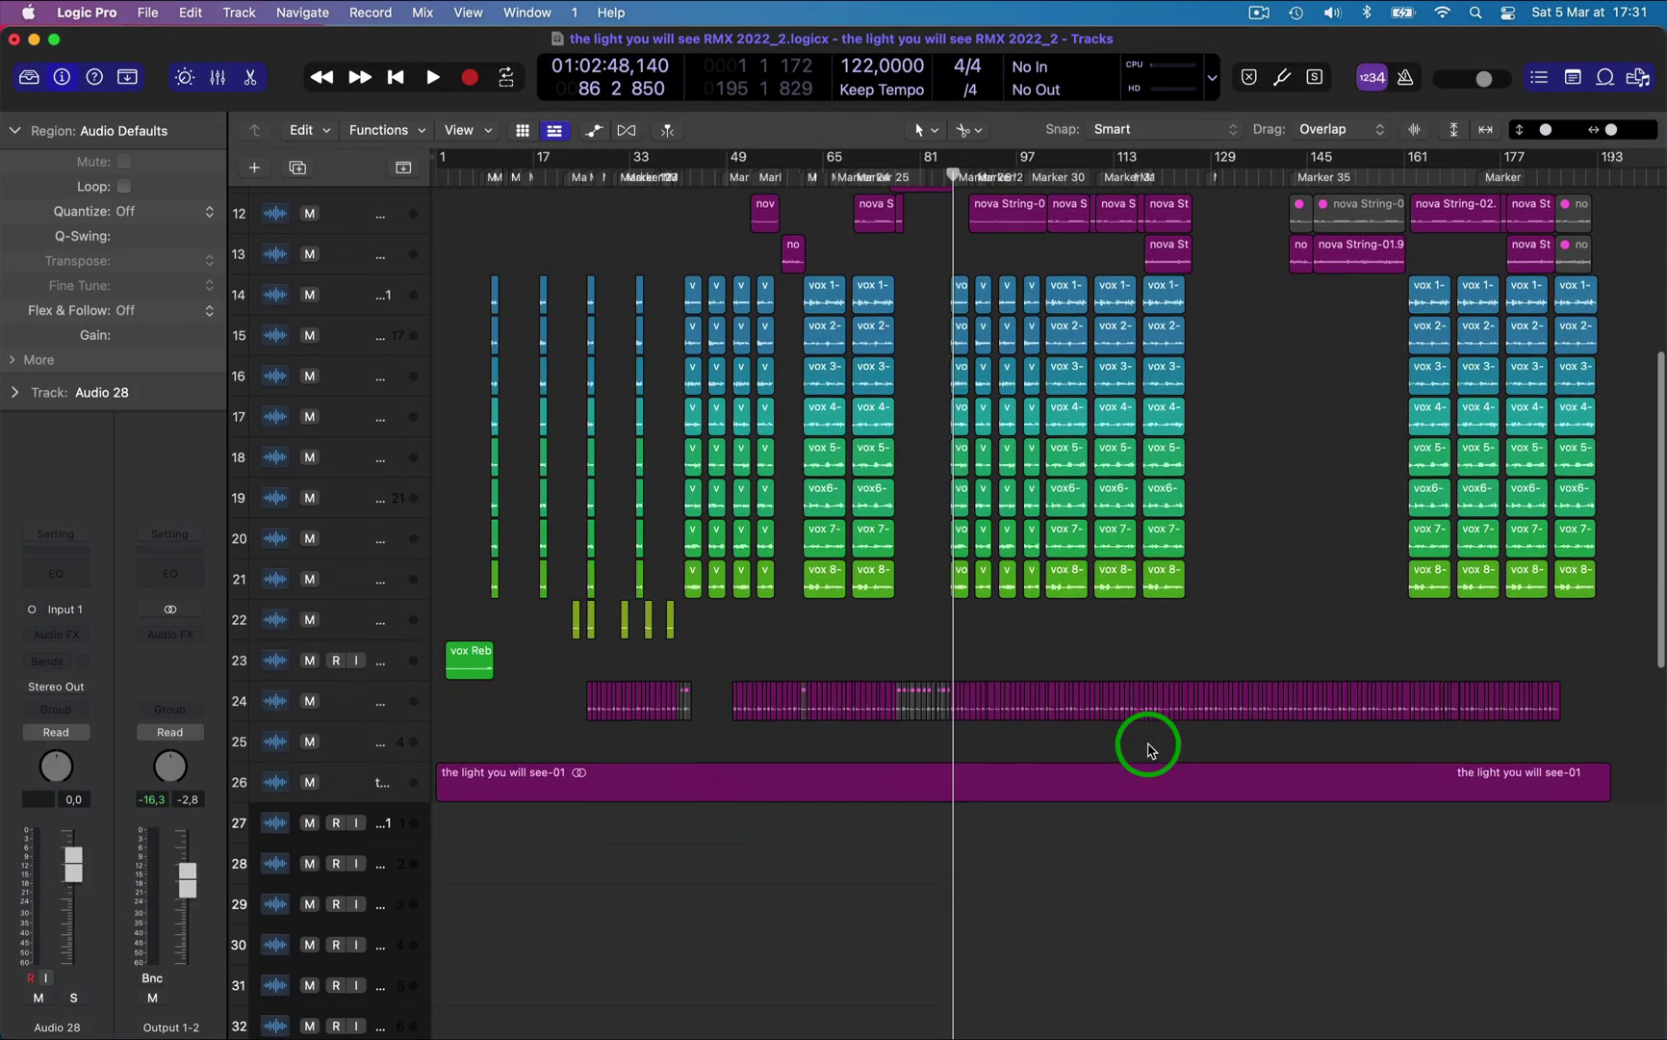
Shrink the track heights so all tracks fit, then deselect all regions
{"action": "scroll", "coordinate": [1148, 748], "scroll_direction": "down", "scroll_amount": 3}
{"action": "scroll", "coordinate": [1145, 736], "scroll_direction": "up", "scroll_amount": 10}
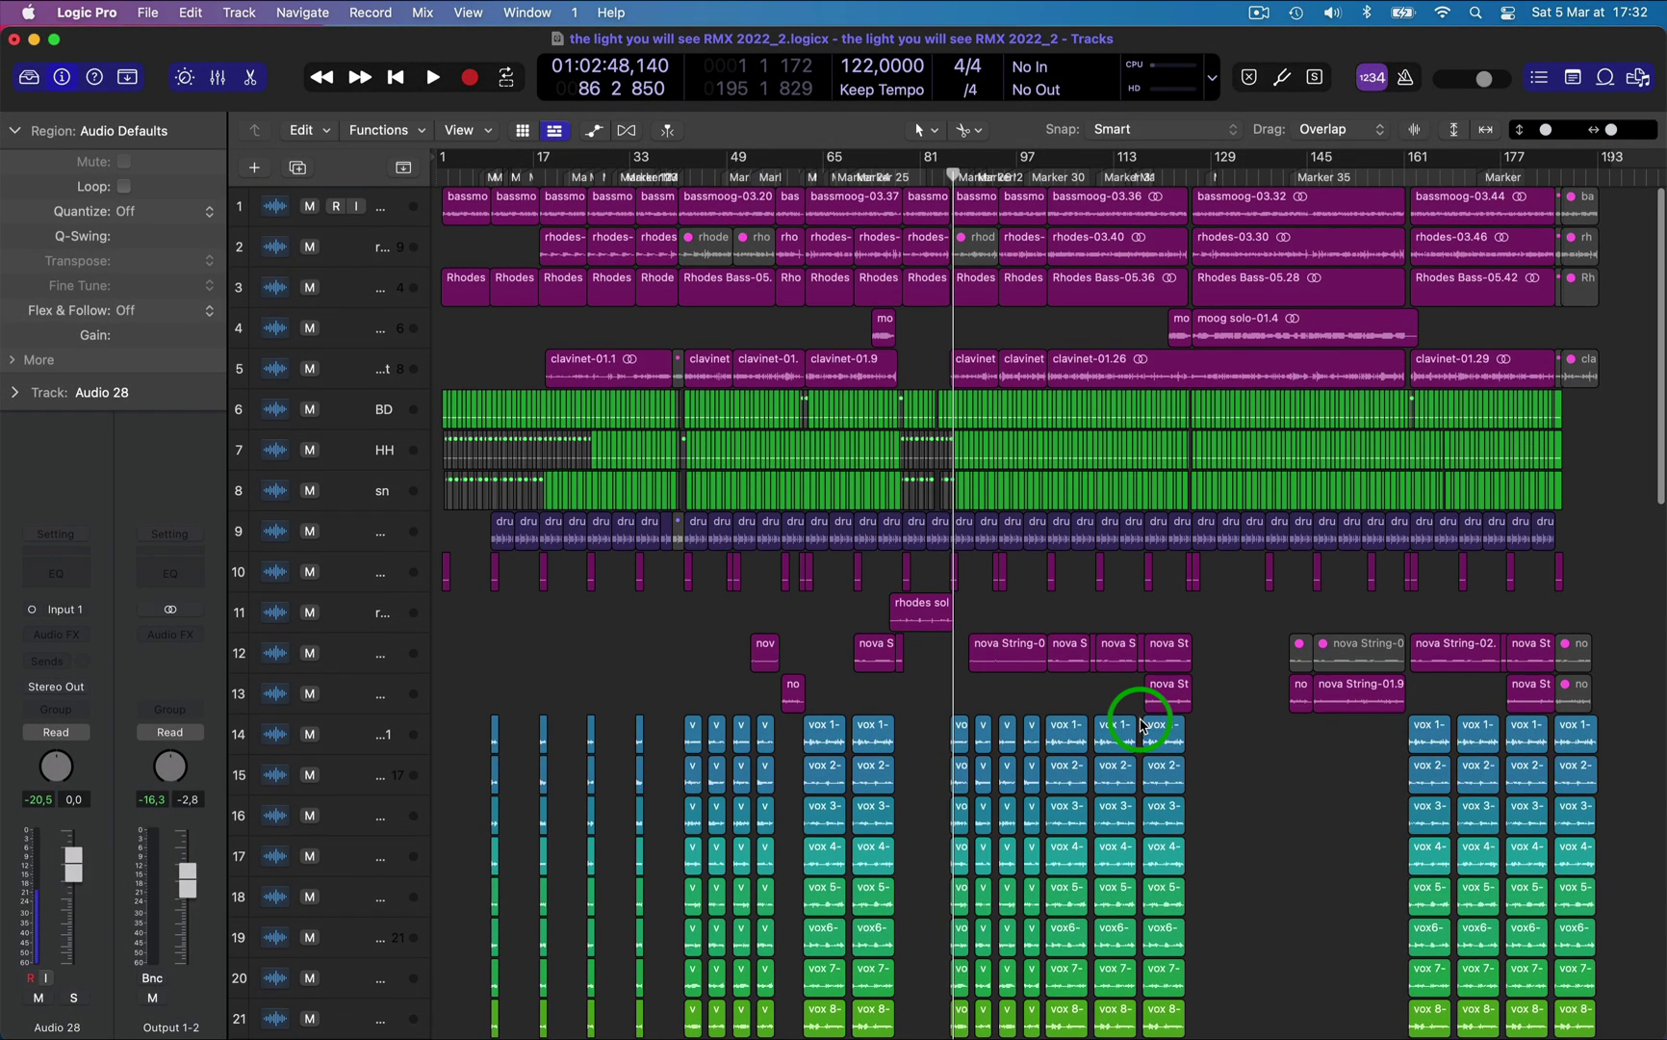
{"action": "left_click", "coordinate": [1140, 720], "text": "ctrl+alt"}
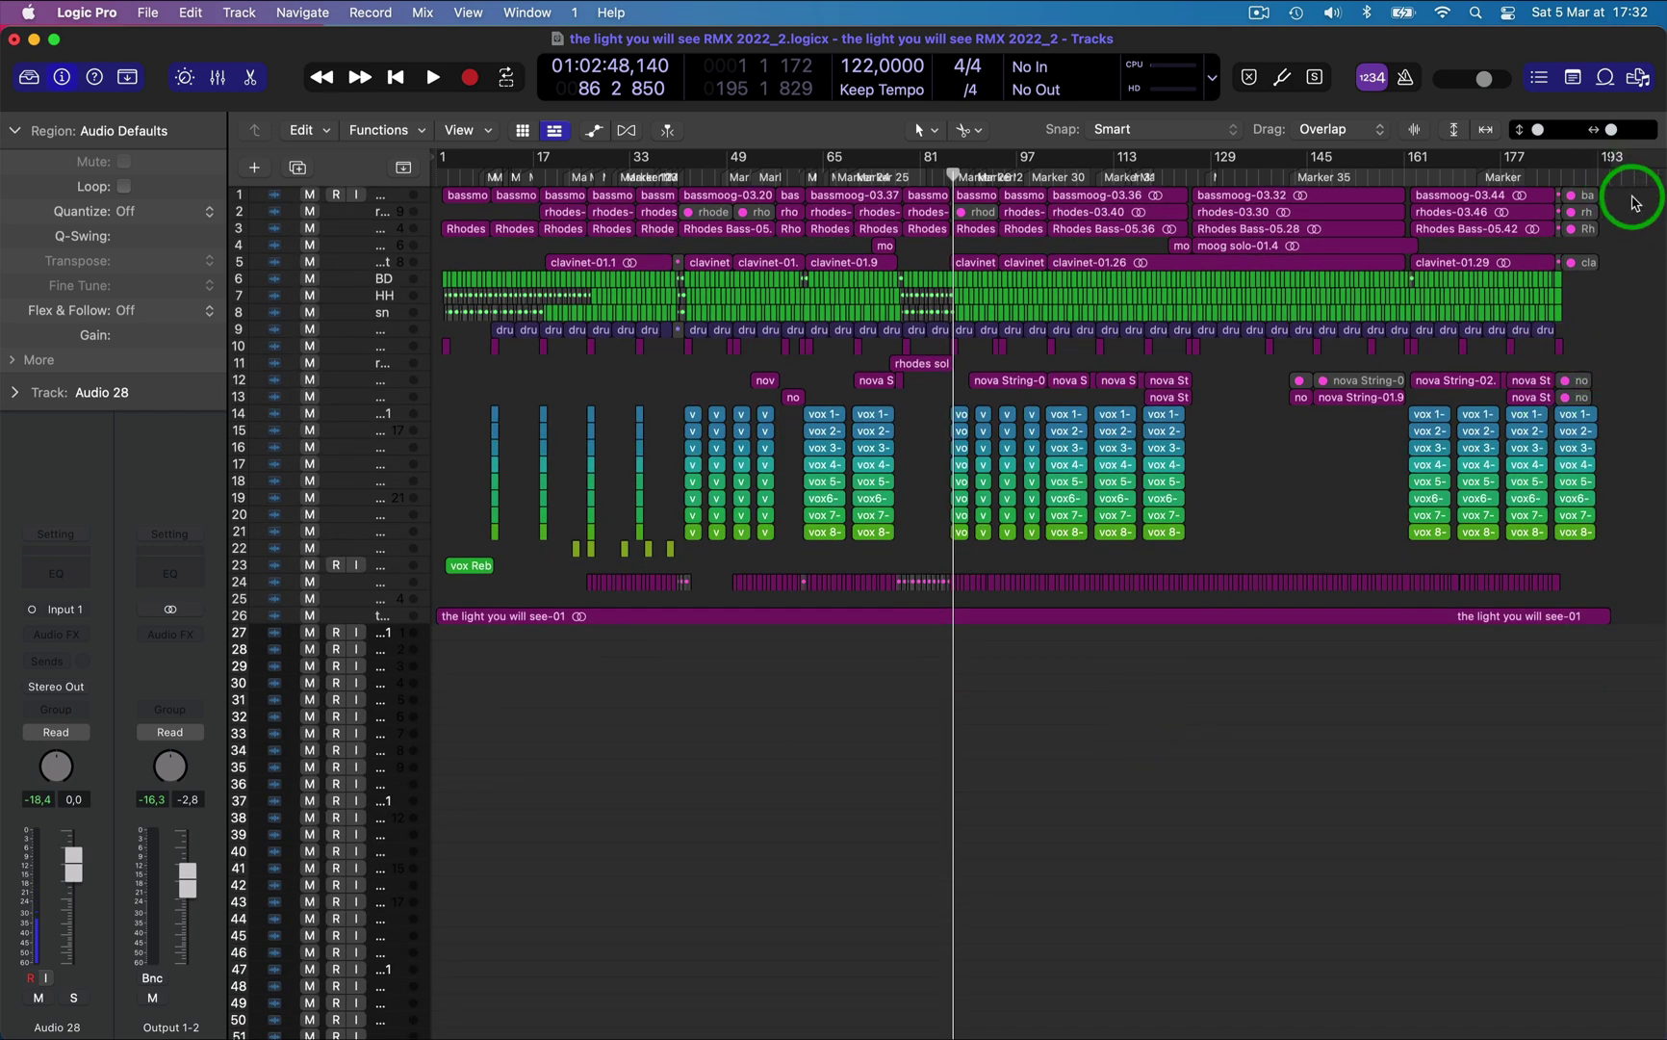
{"action": "left_click_drag", "start_coordinate": [1634, 203], "coordinate": [622, 770]}
{"action": "left_click", "coordinate": [622, 775]}
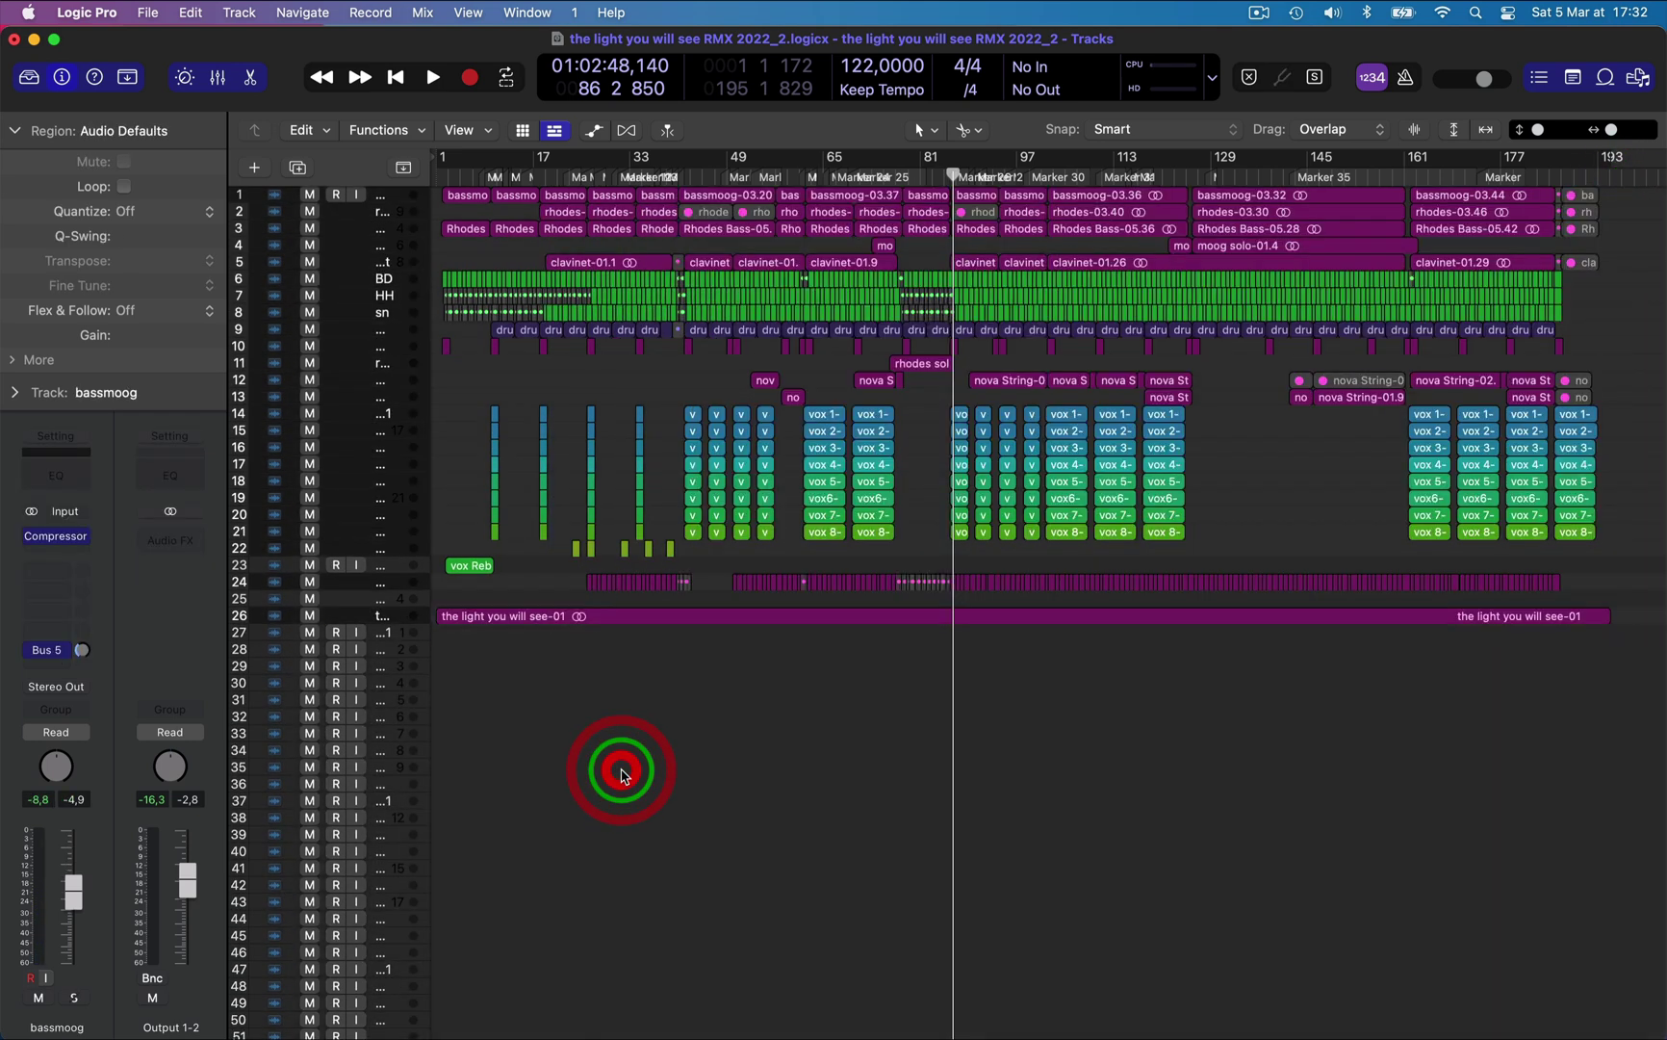
Delete the 'the light you will see-01' region with its track, and the Bus 4 track
{"action": "left_click", "coordinate": [327, 619]}
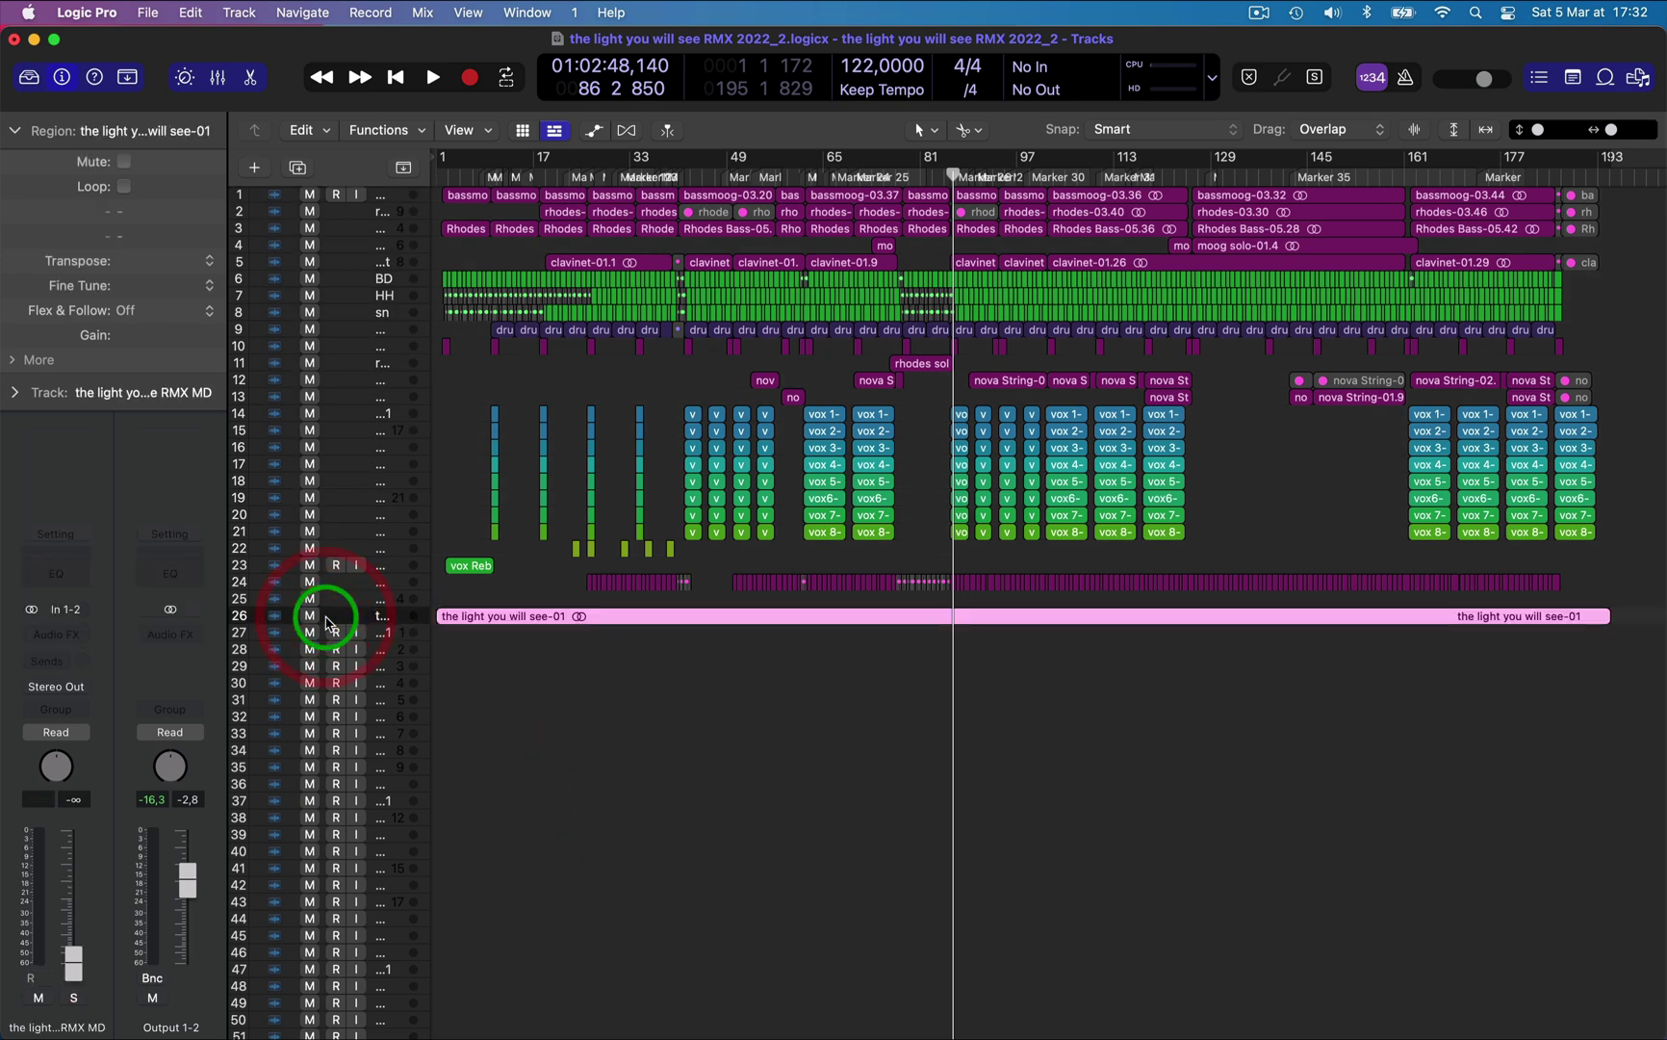
{"action": "key", "text": "Delete"}
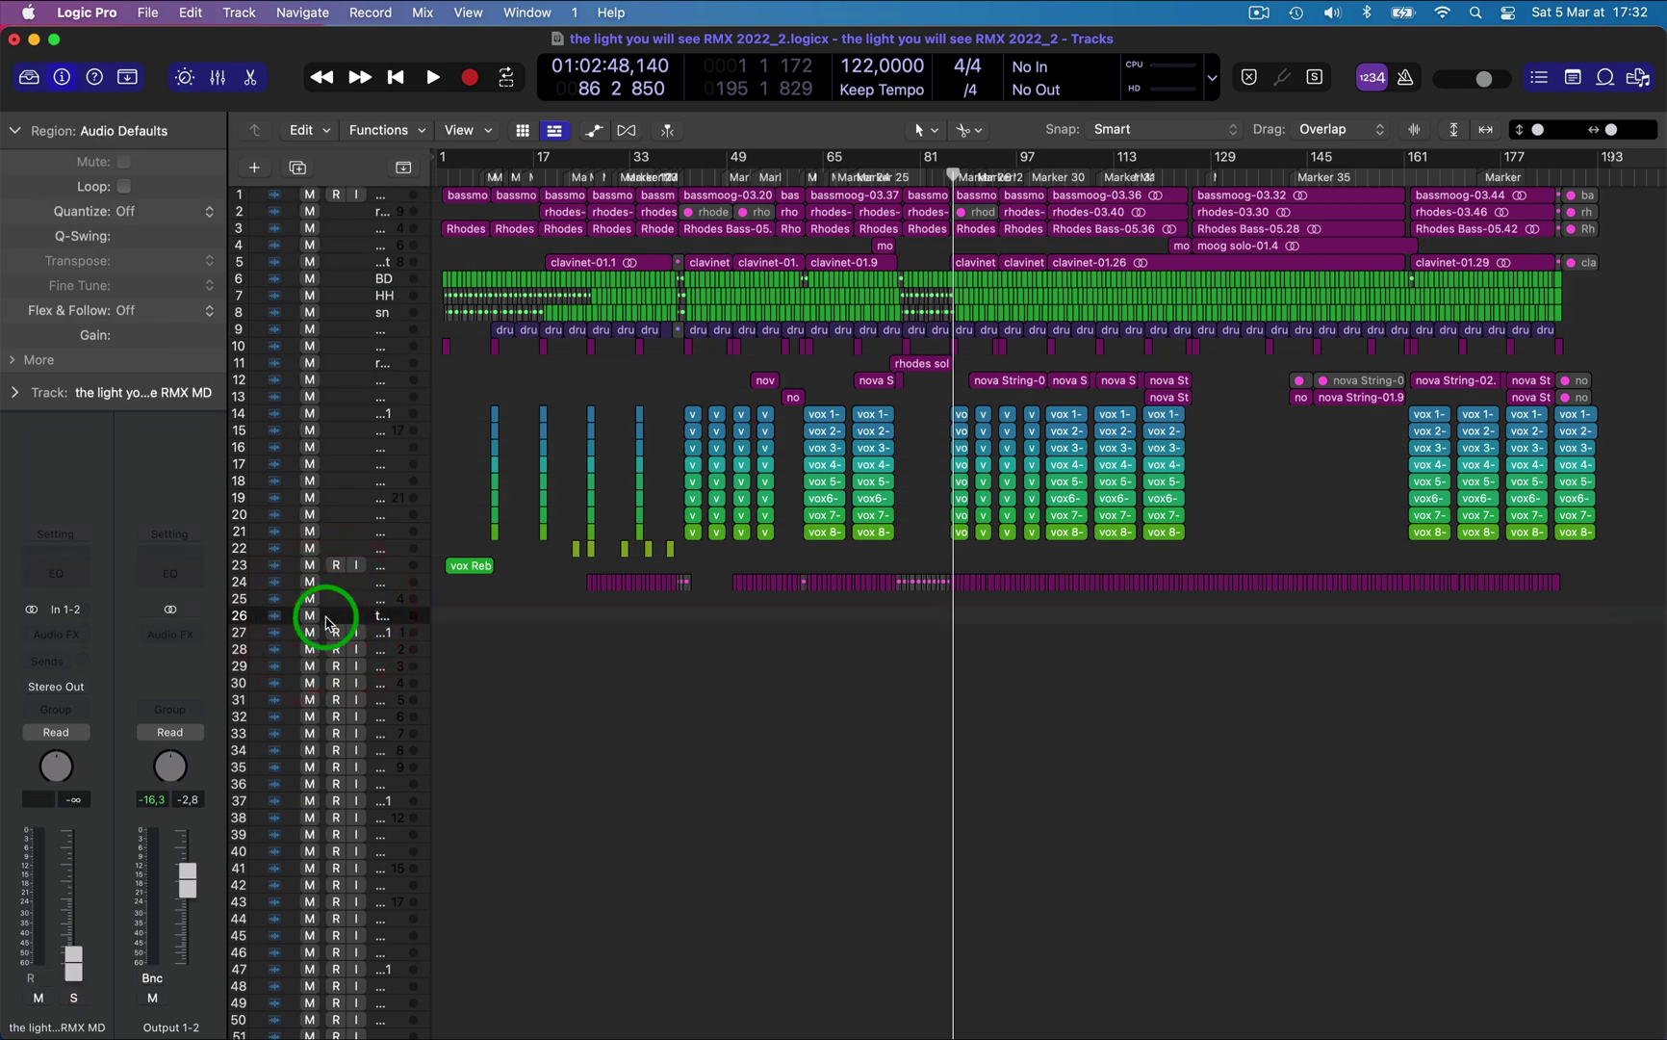
{"action": "key", "text": "super+BackSpace"}
{"action": "left_click", "coordinate": [344, 603]}
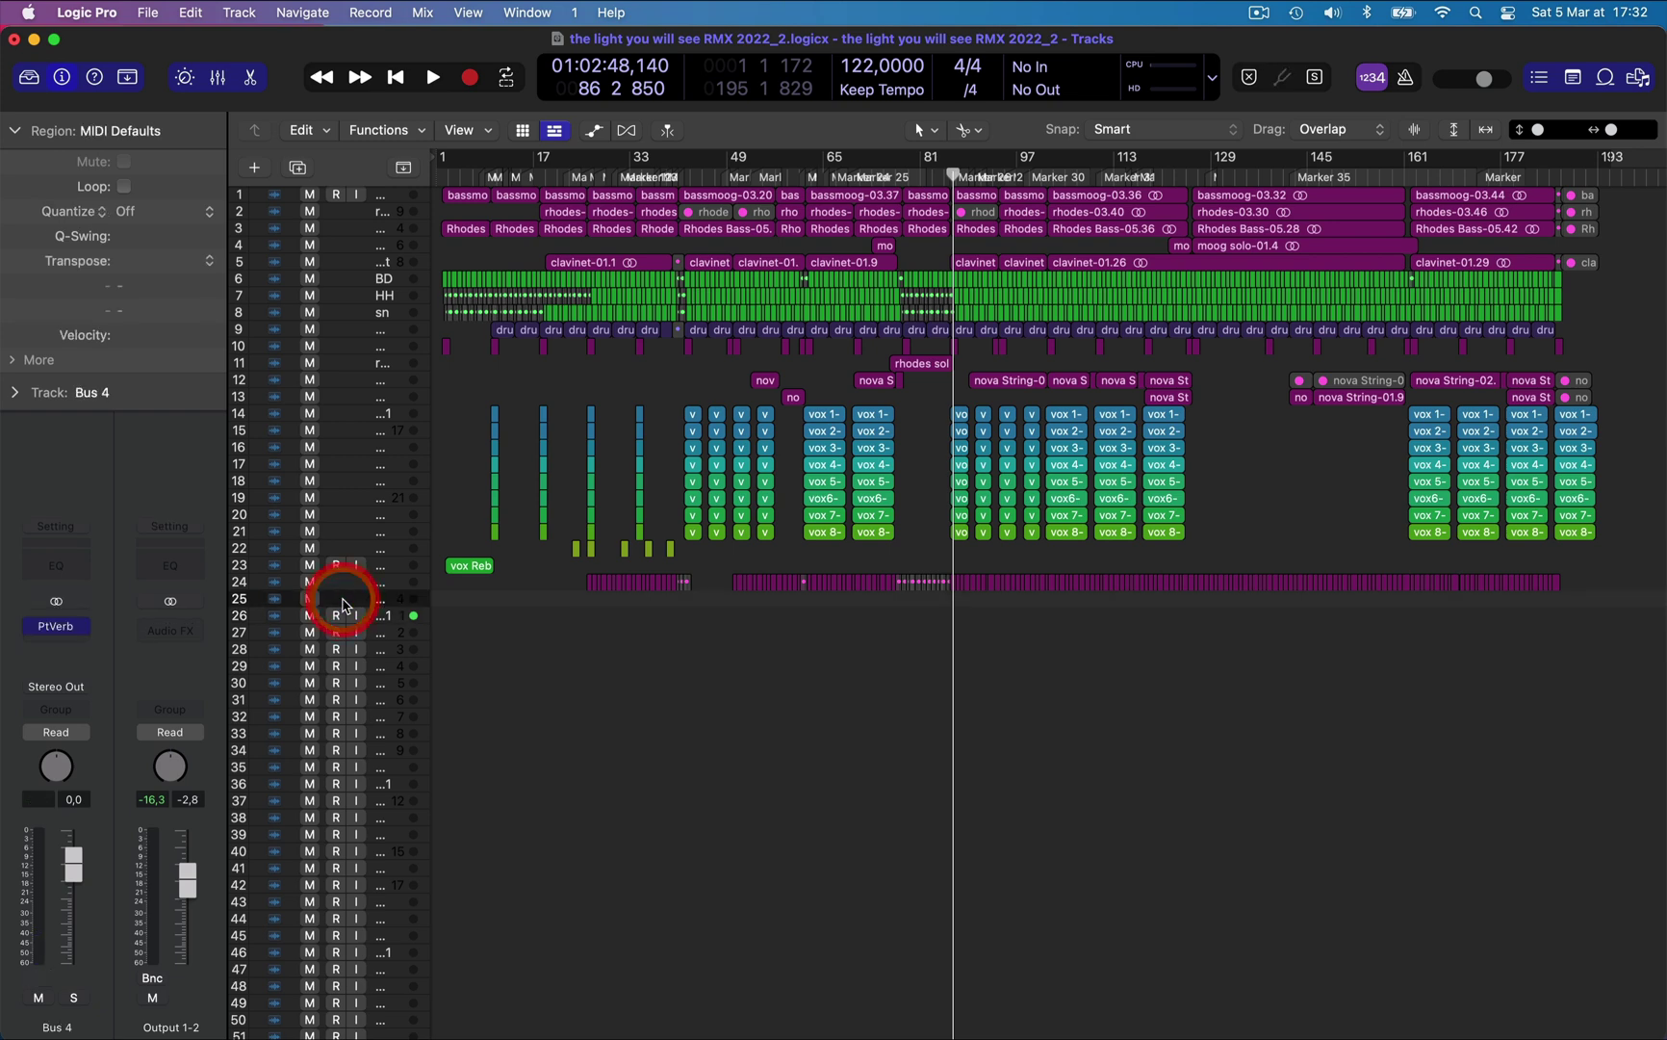
{"action": "key", "text": "super+BackSpace"}
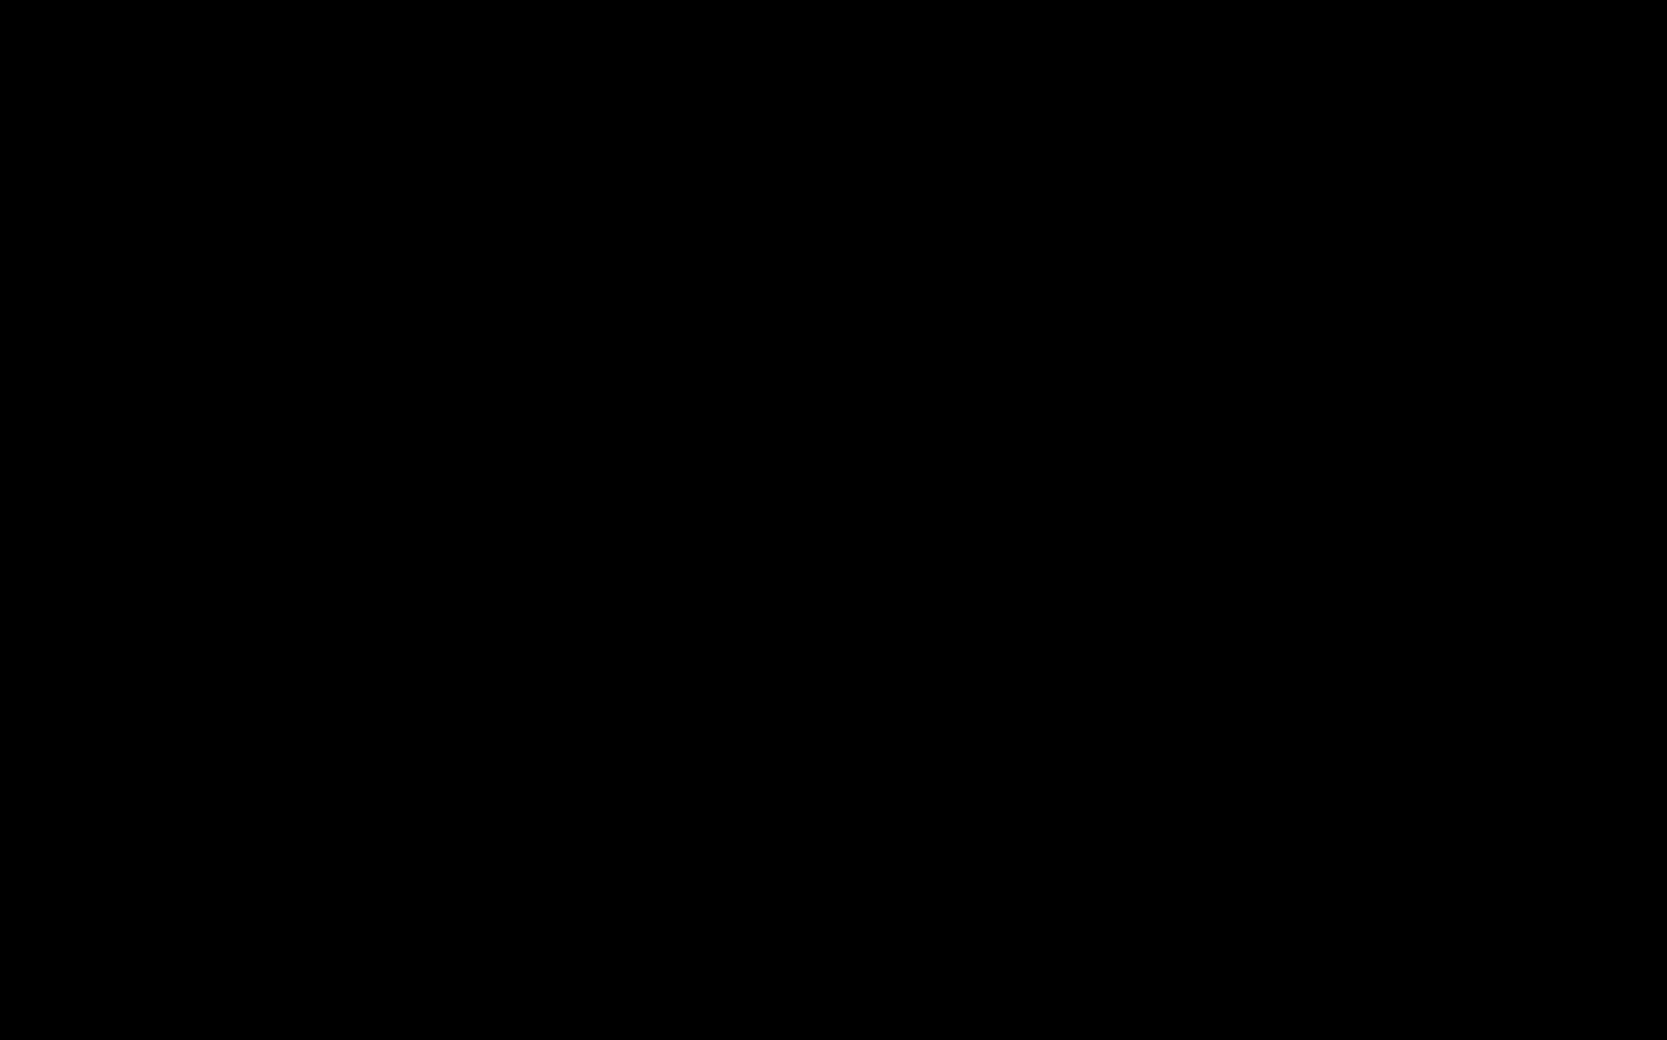
Select all regions, drag them from track 1 down to track 25, then start playback
{"action": "left_click", "coordinate": [466, 203]}
{"action": "key", "text": "super+a"}
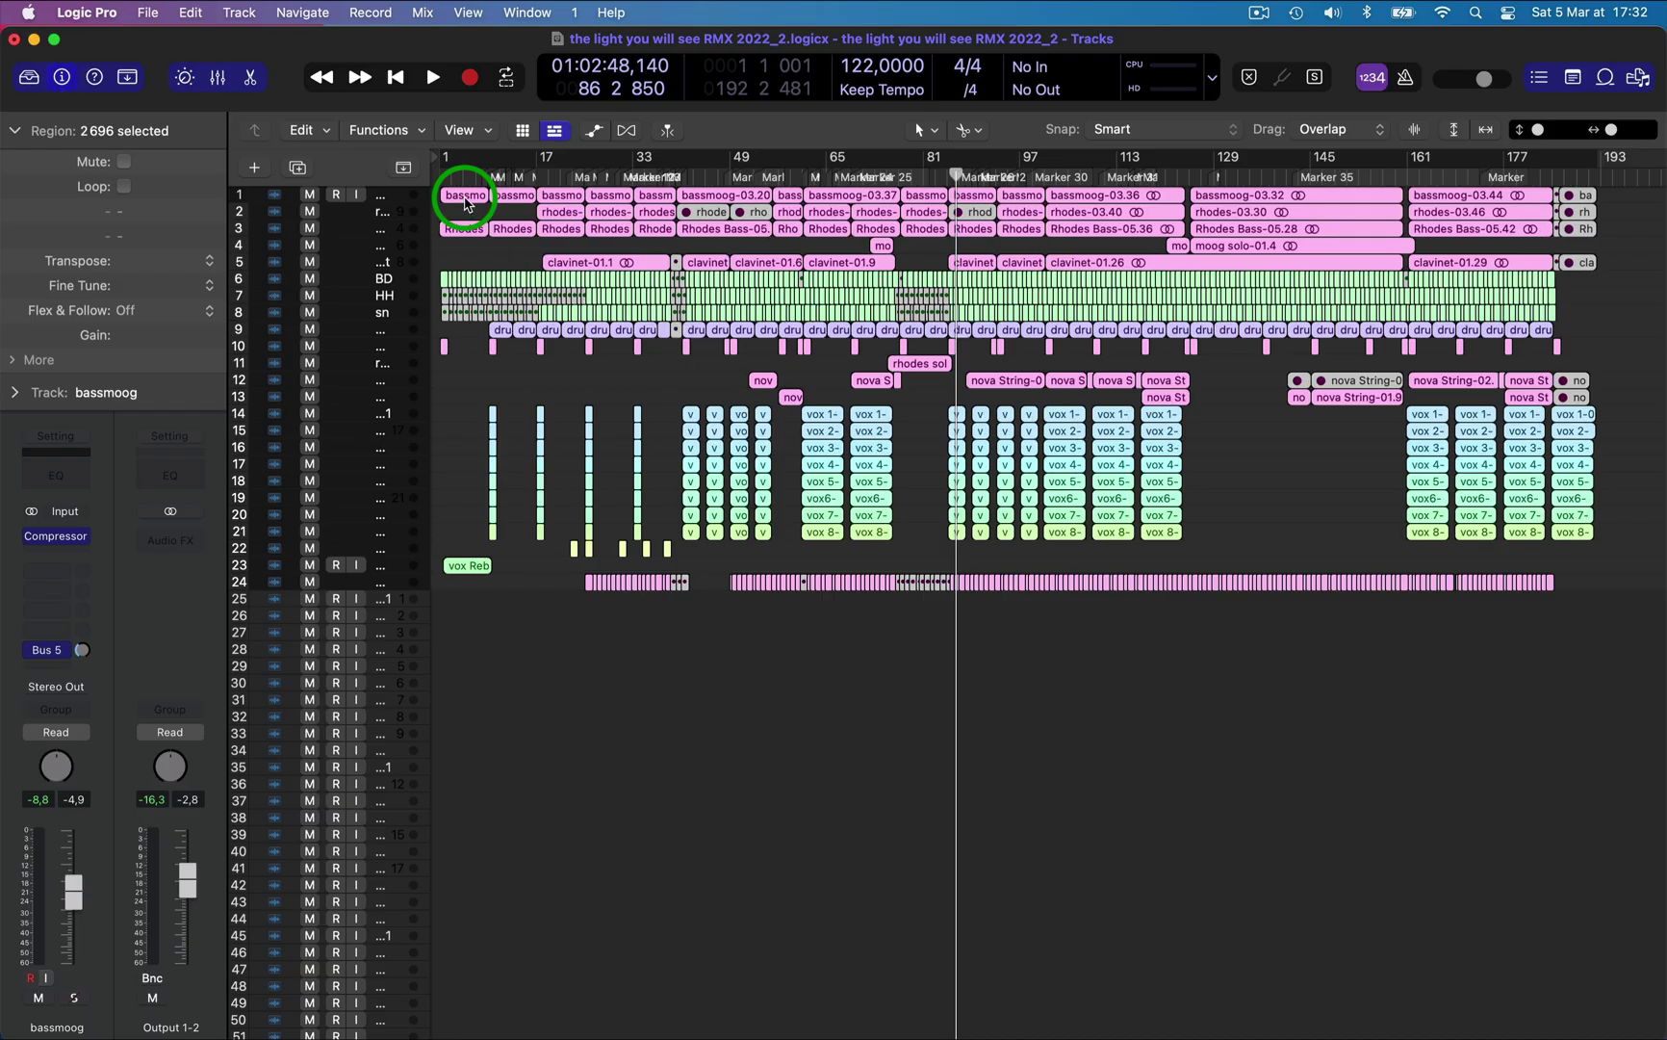
{"action": "left_click_drag", "start_coordinate": [466, 200], "coordinate": [452, 601]}
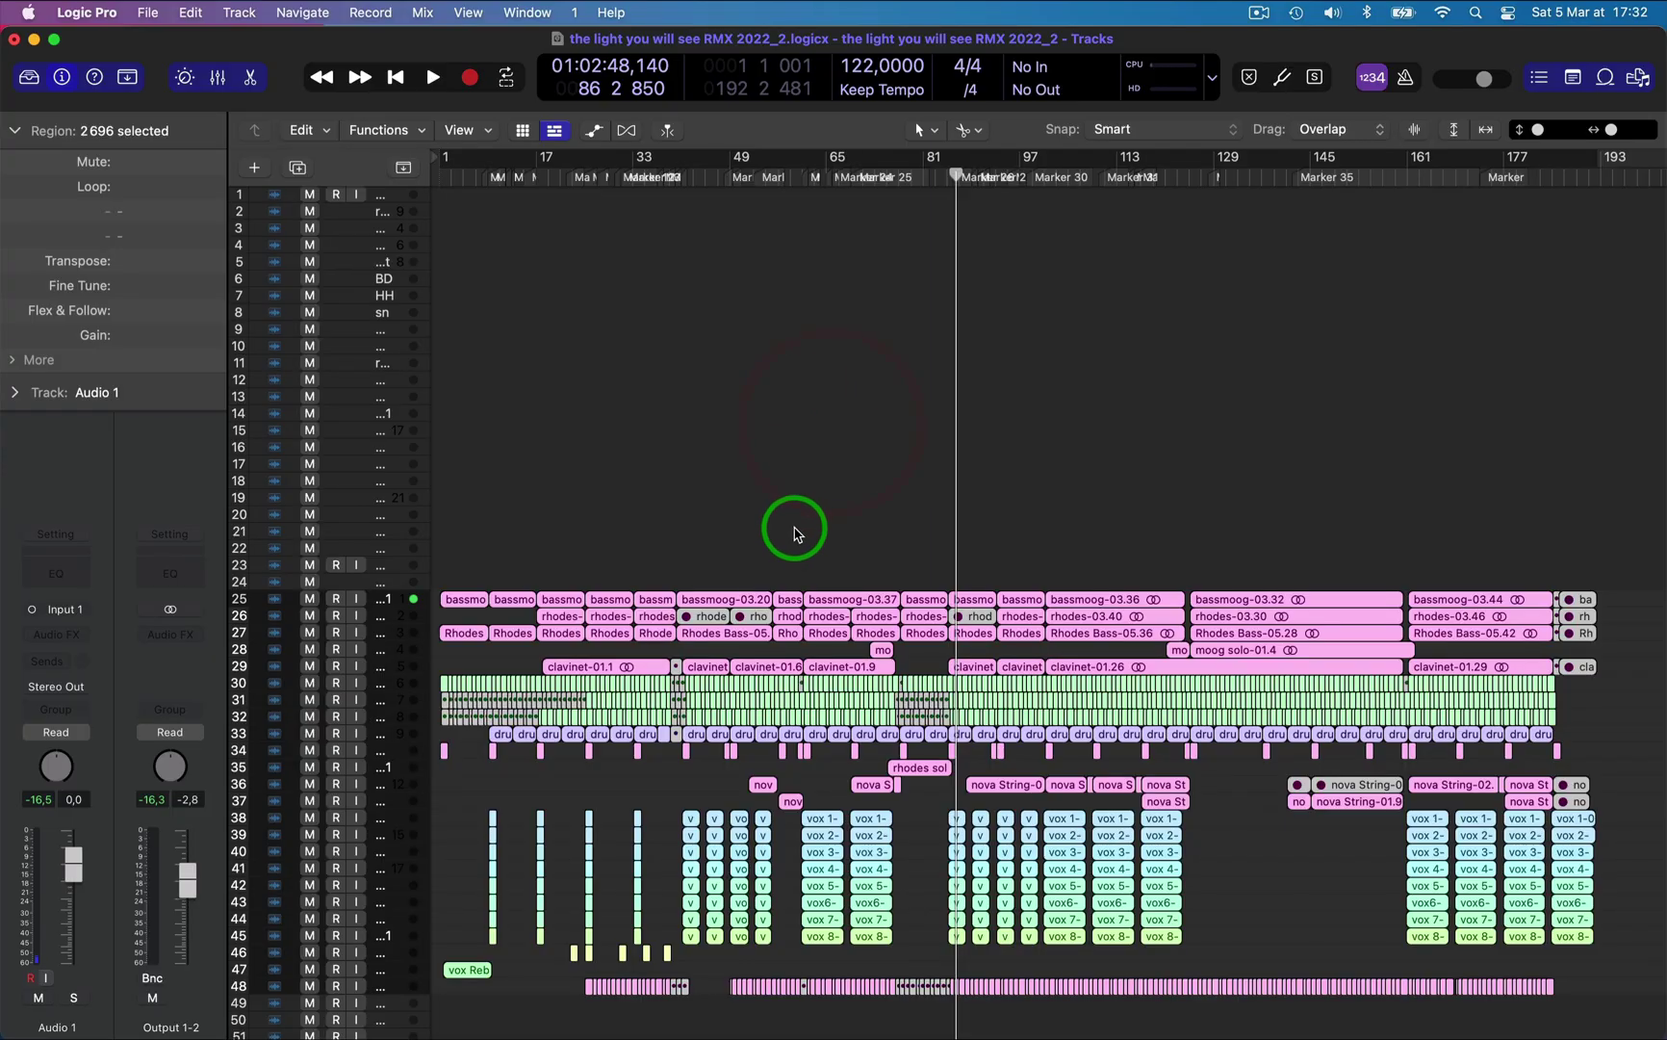
{"action": "left_click", "coordinate": [793, 533]}
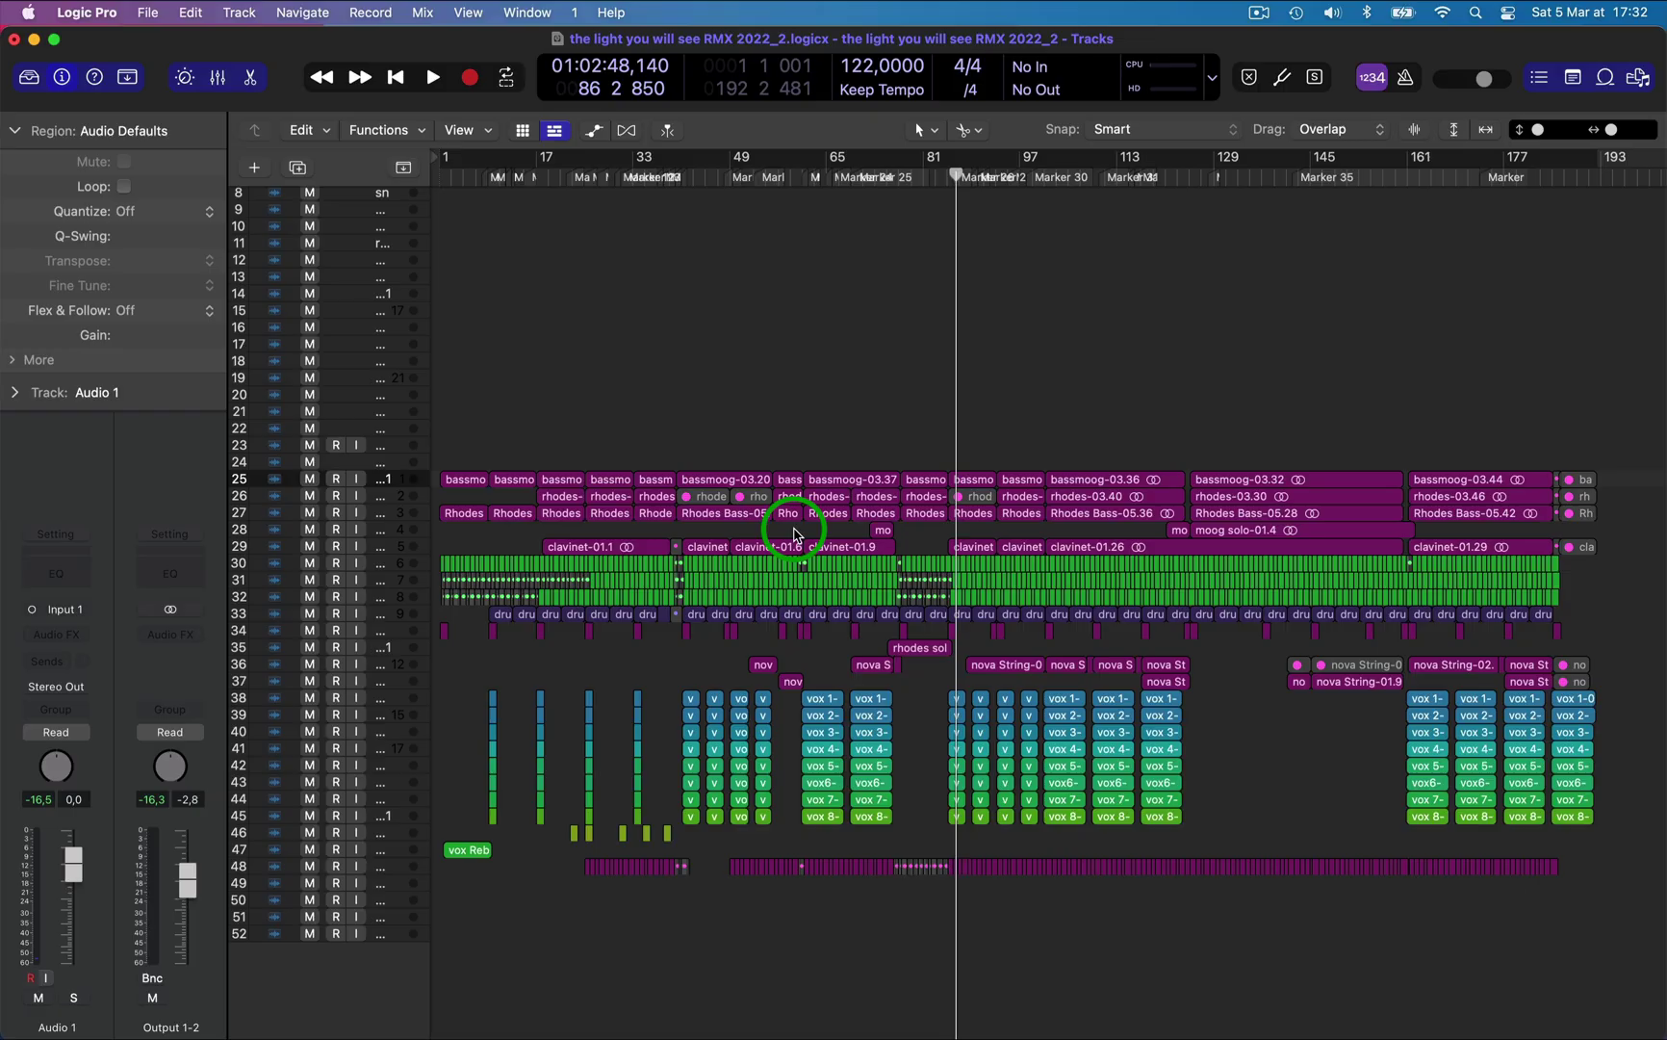
{"action": "key", "text": "space"}
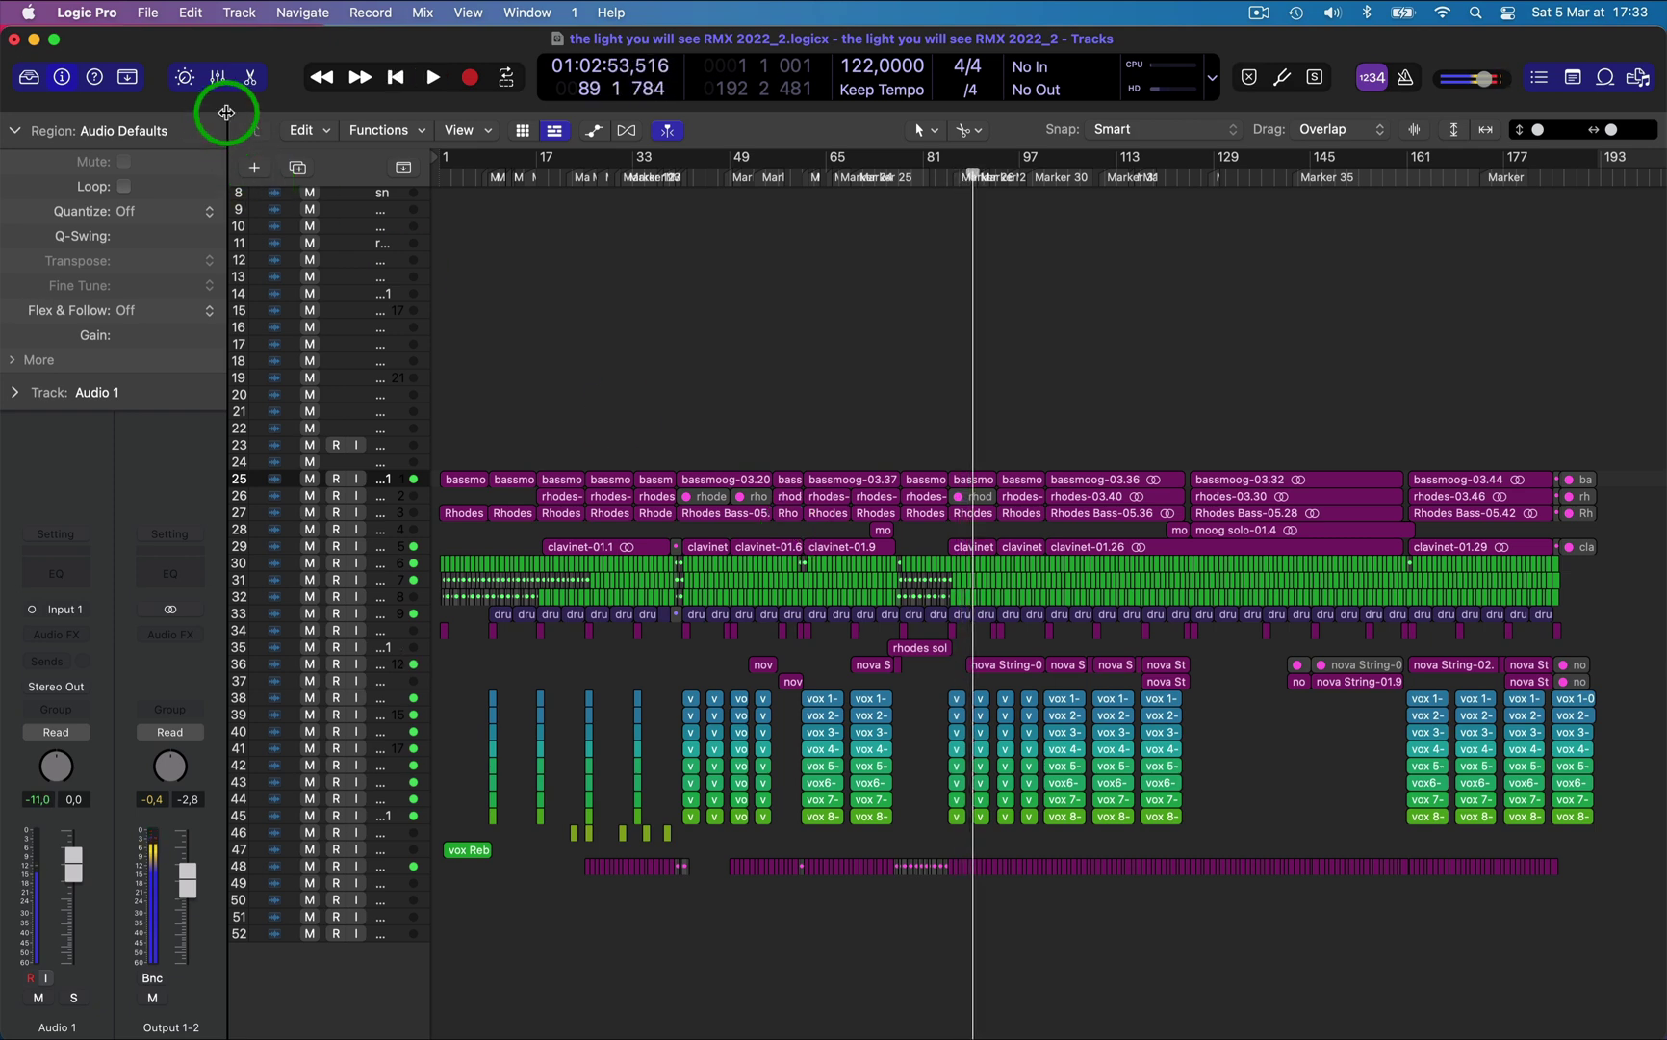
Show the mixer and select the old channel strips through guitare
{"action": "left_click", "coordinate": [218, 77]}
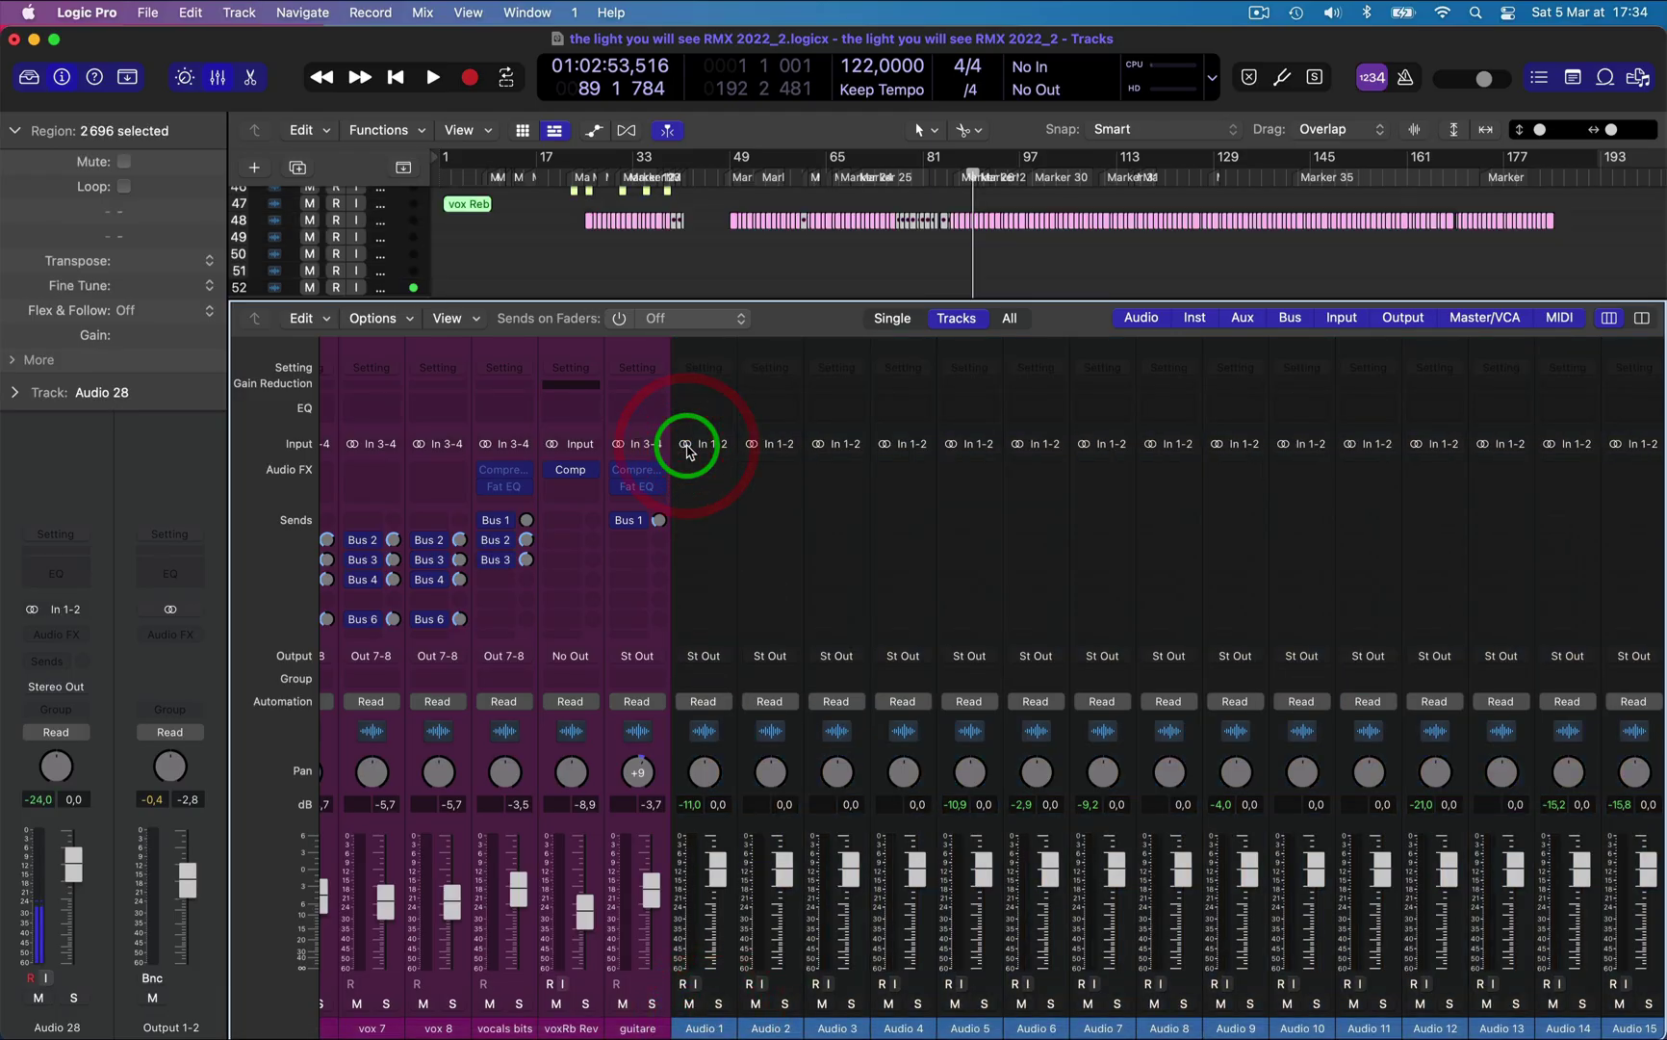
{"action": "scroll", "coordinate": [680, 678], "scroll_direction": "left", "scroll_amount": 2}
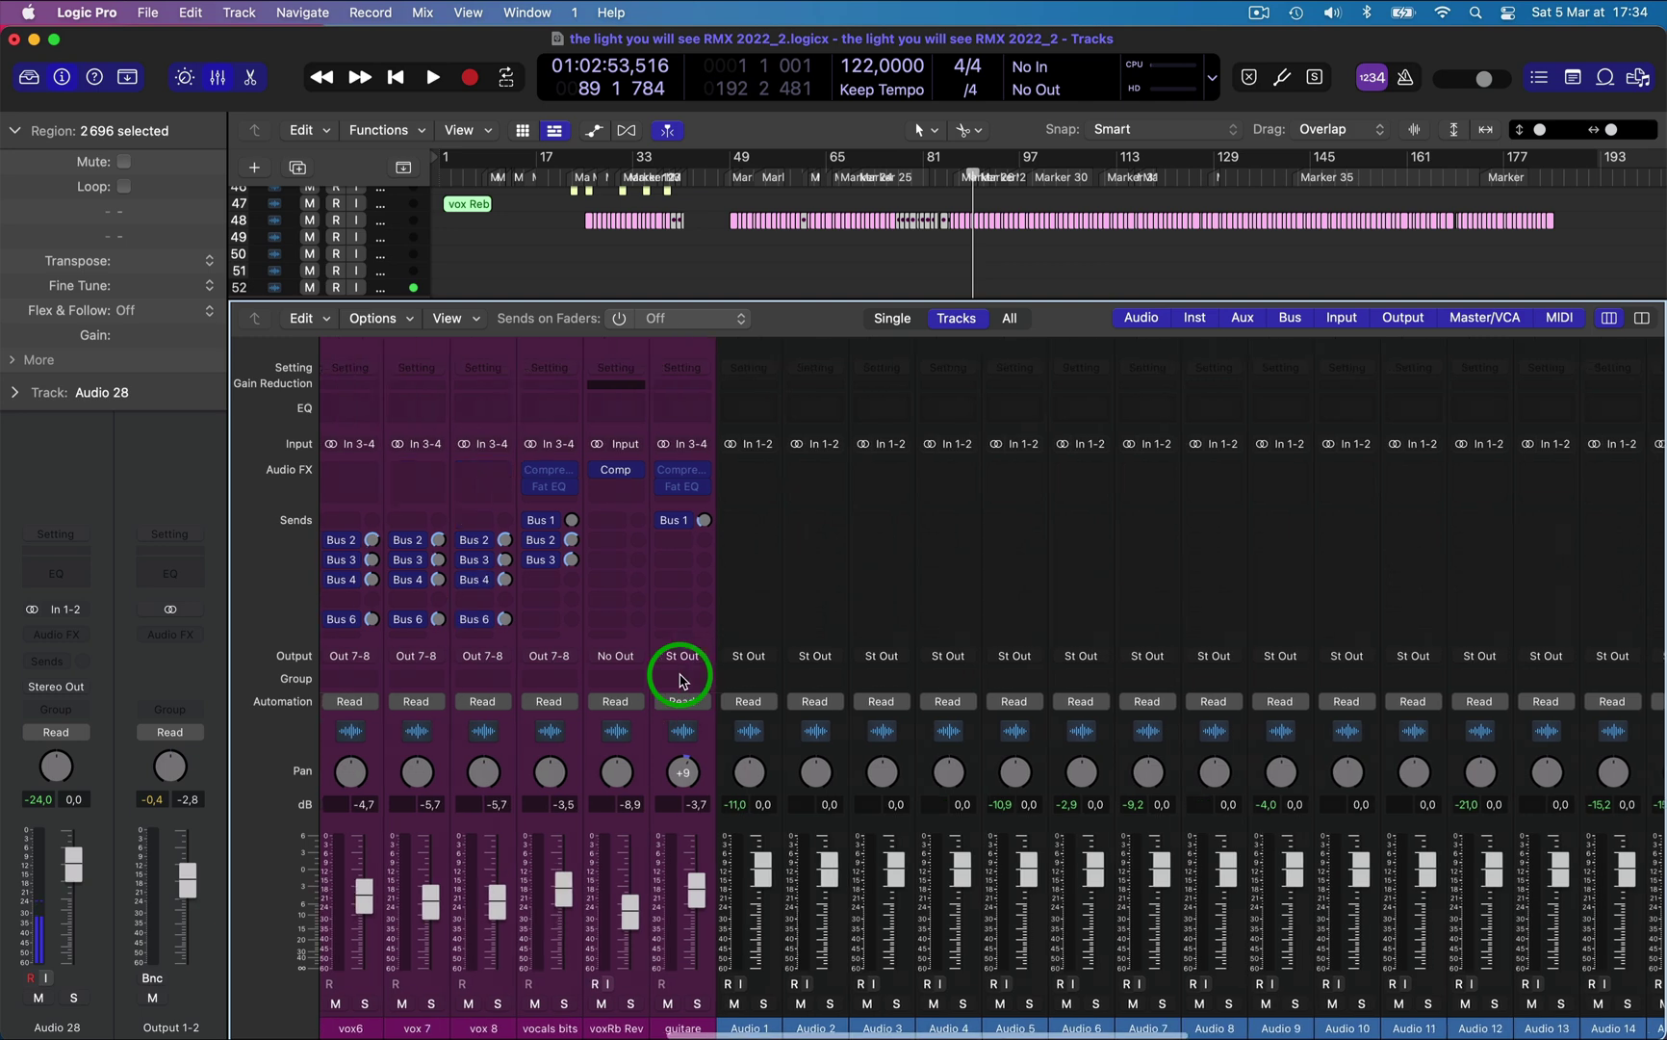
{"action": "left_click", "coordinate": [680, 1025]}
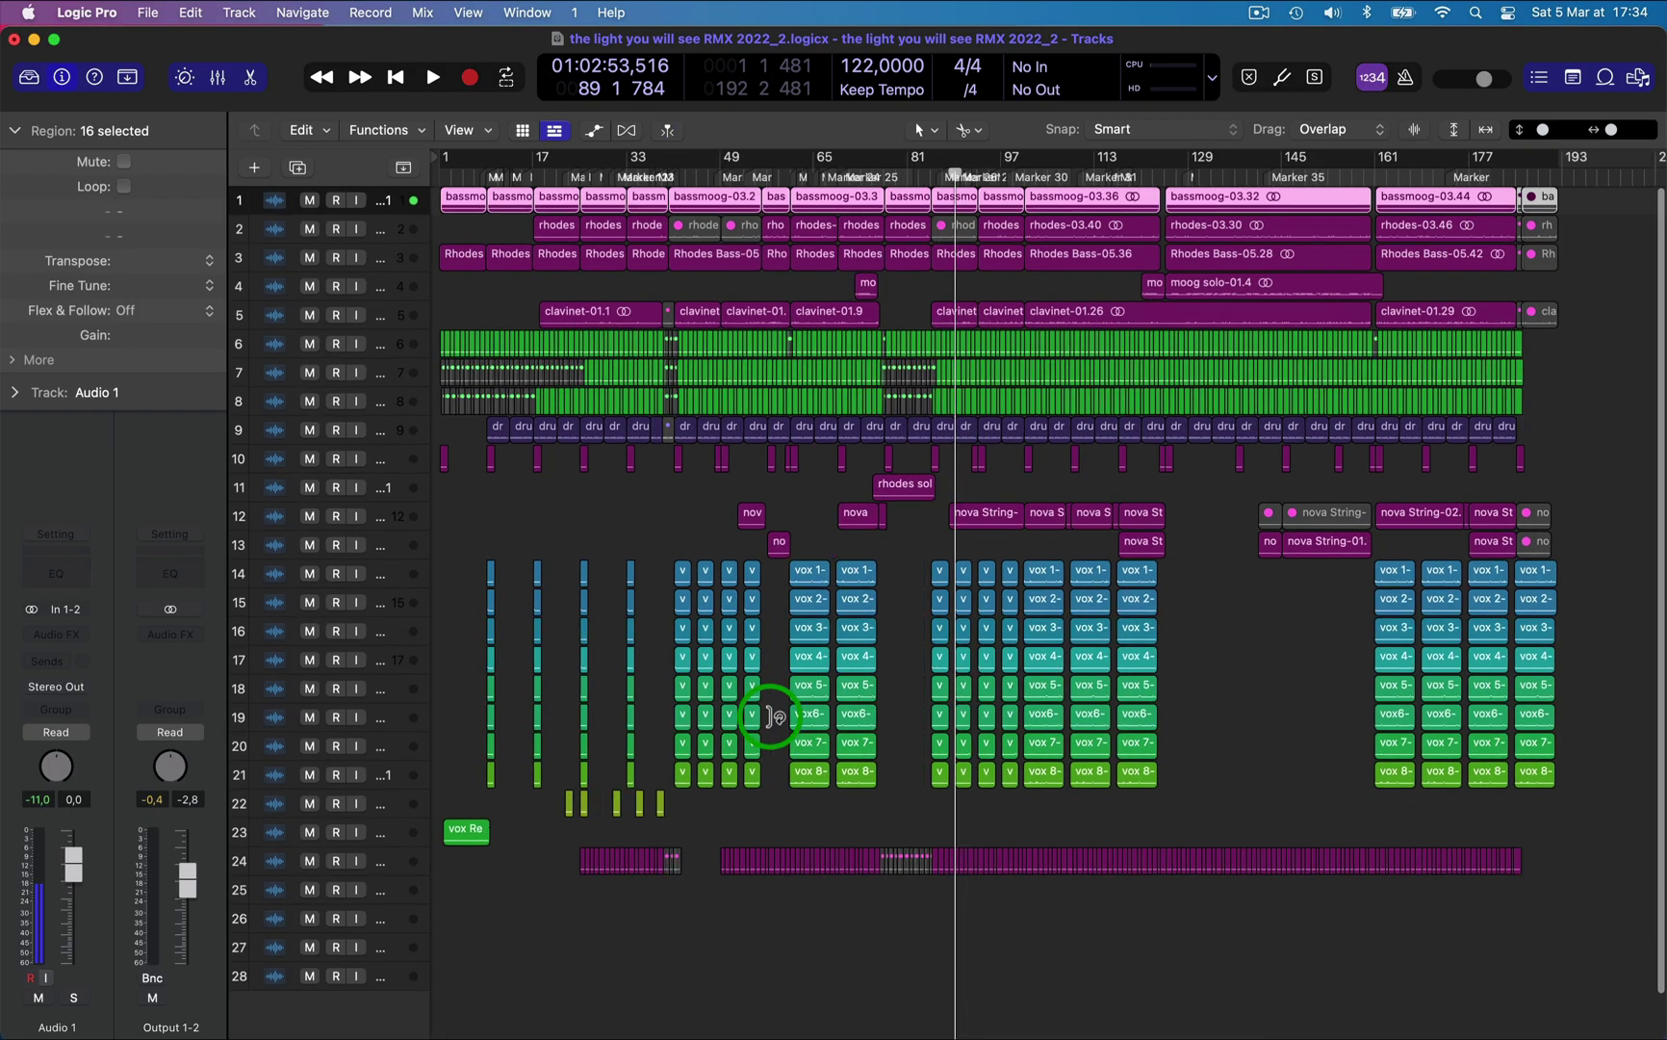
Play the rebuilt song, show the mixer with the new Audio 1–20 strips, and stop playback
{"action": "key", "text": "space"}
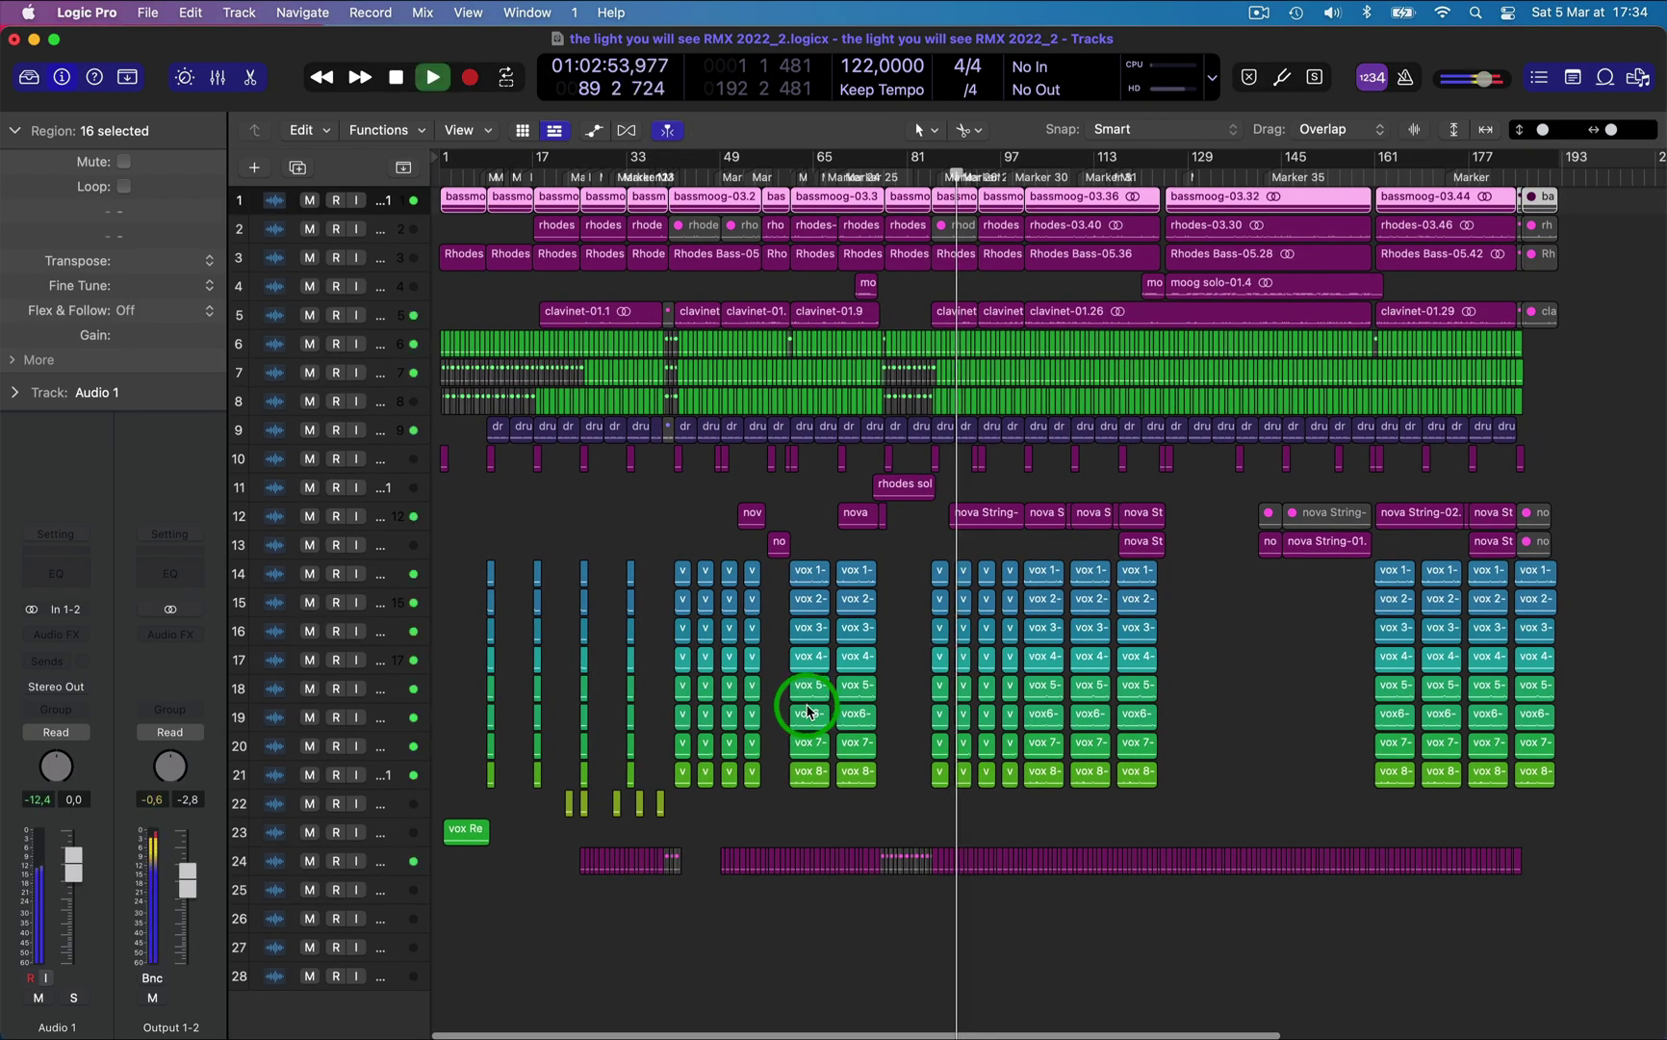
{"action": "left_click", "coordinate": [217, 77]}
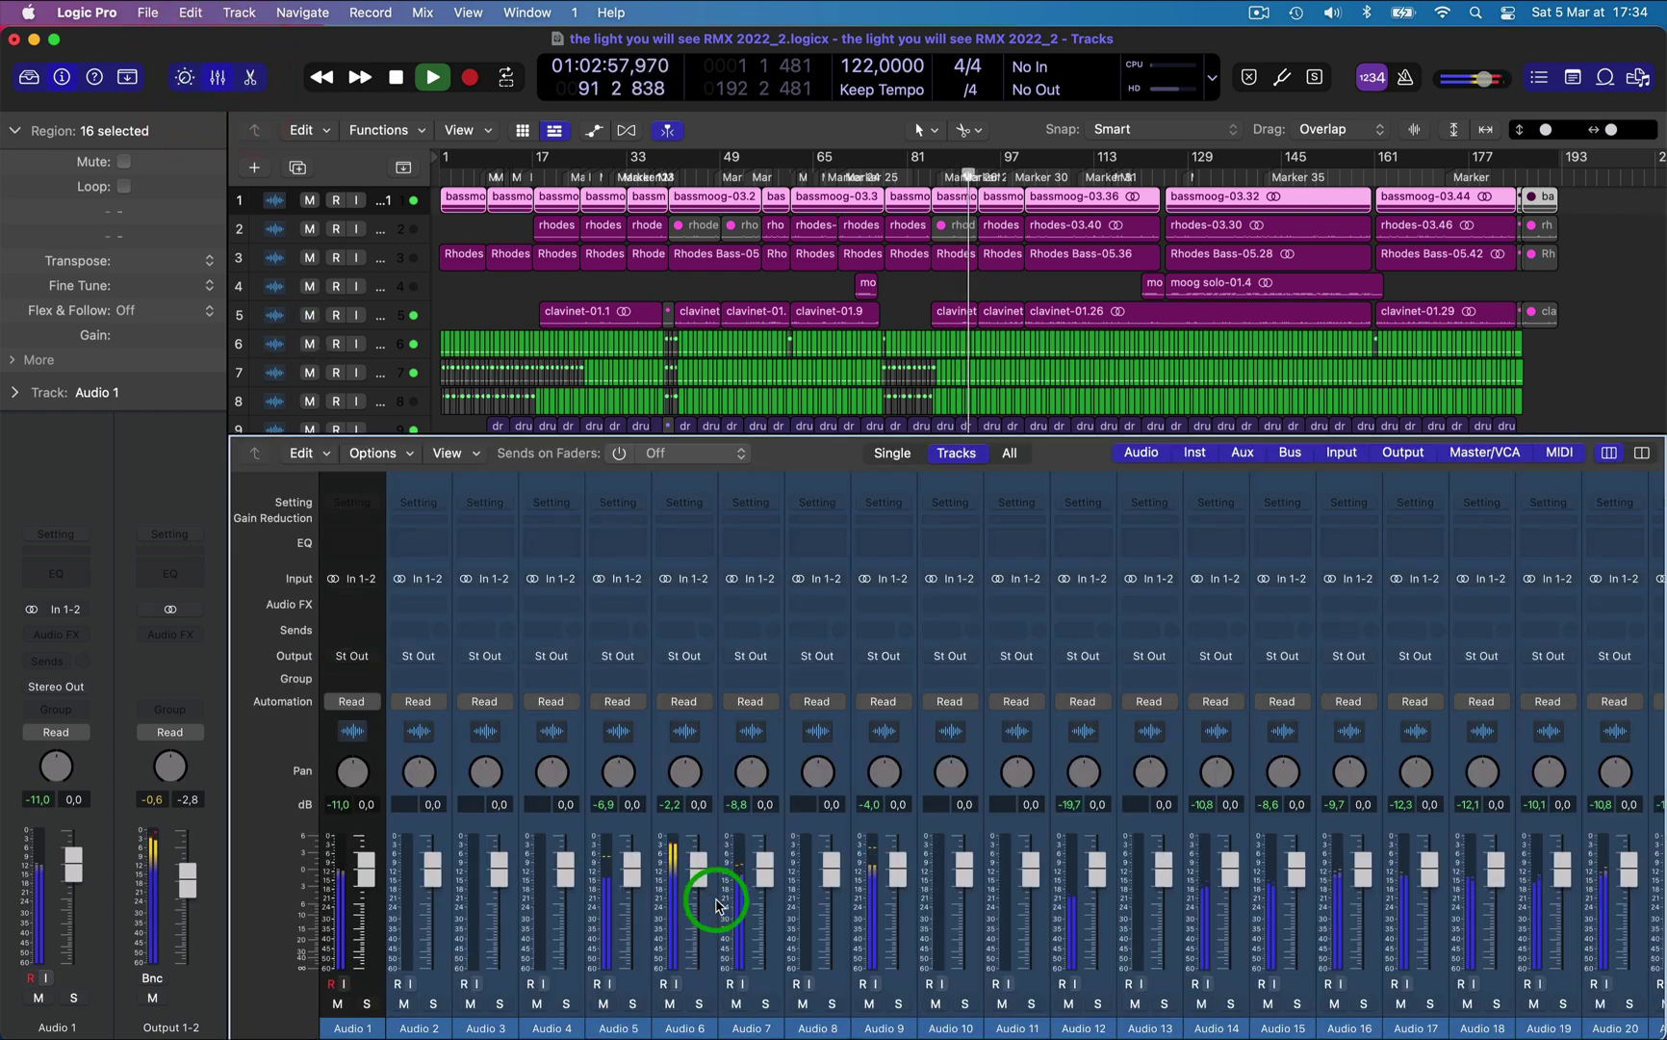
{"action": "key", "text": "space"}
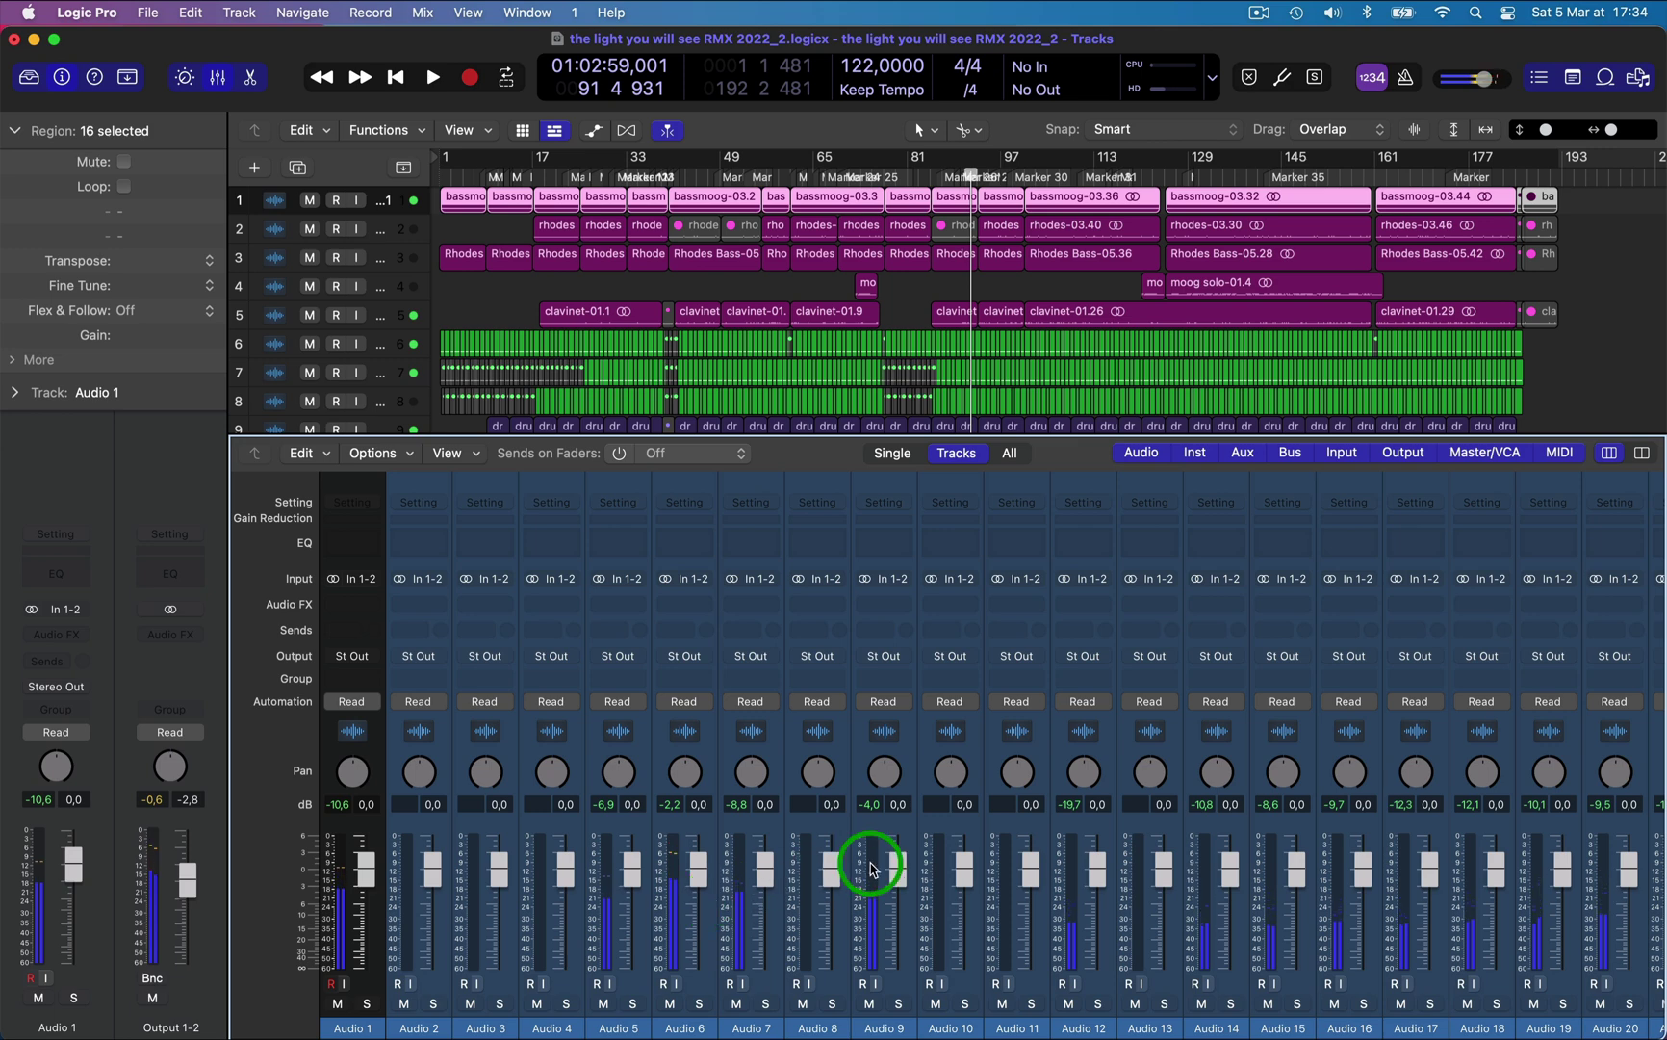
{"action": "left_click", "coordinate": [844, 804]}
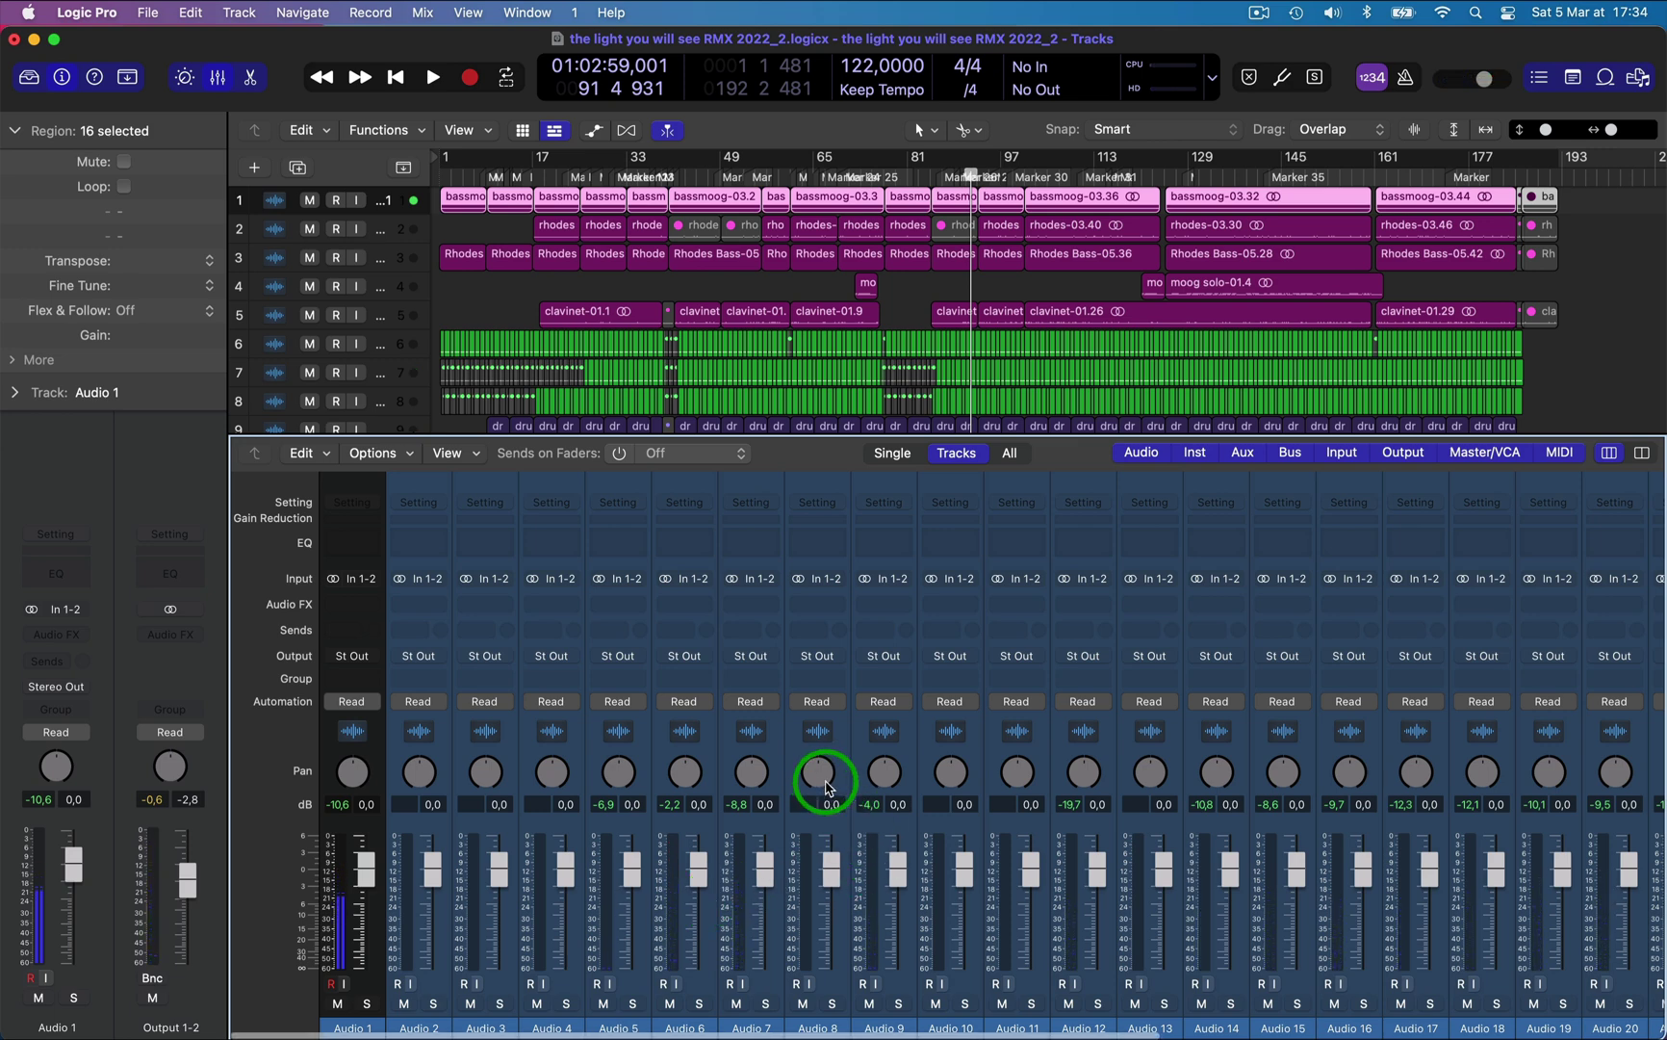
{"action": "left_click", "coordinate": [961, 727]}
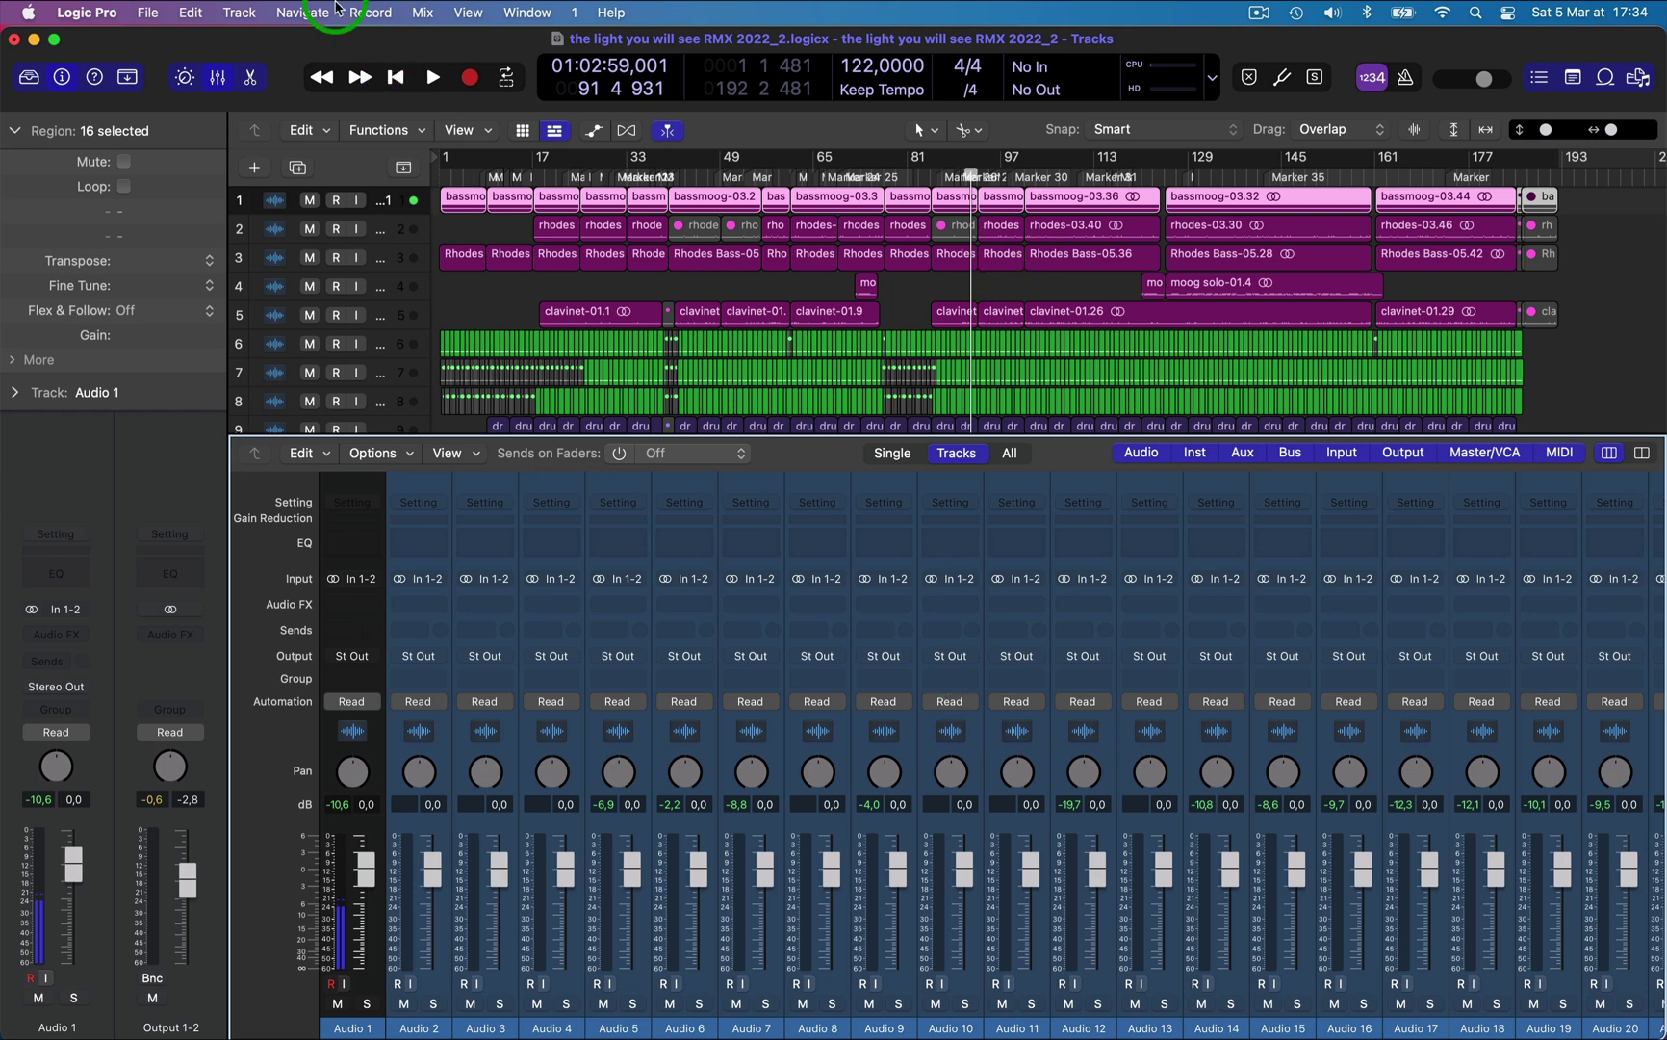
Close the Mixer and play the renamed, coloured song from bar 62
{"action": "left_click", "coordinate": [217, 79]}
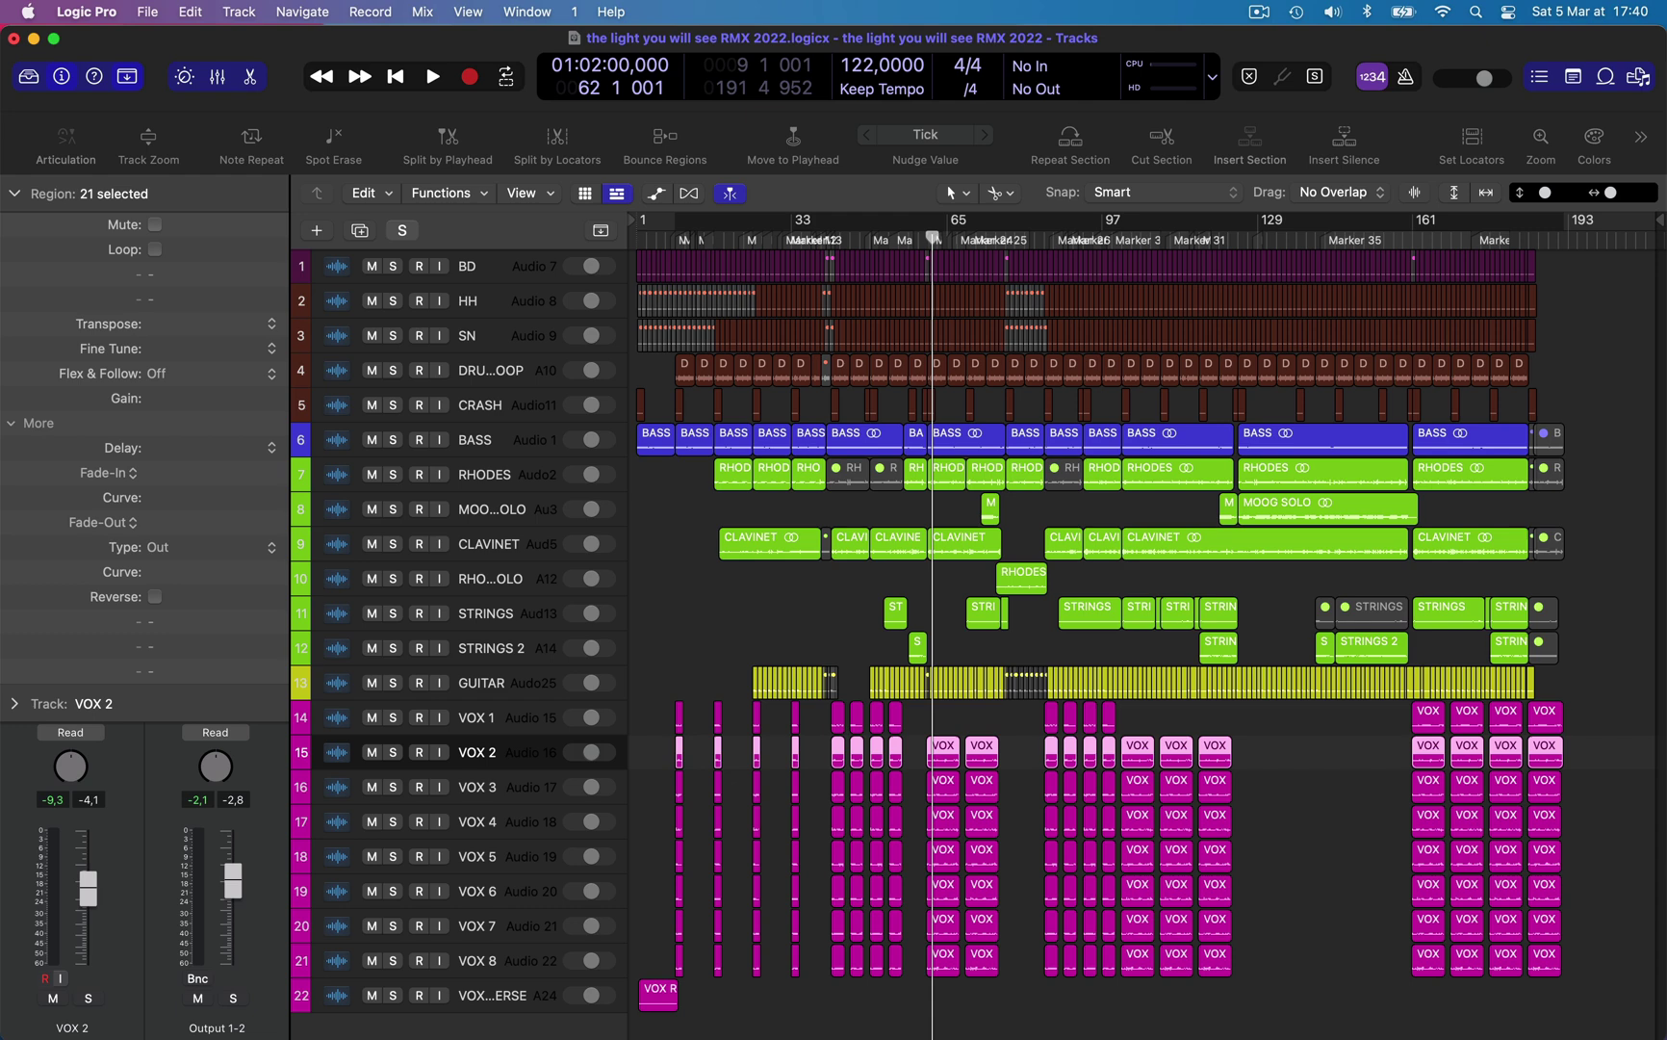
{"action": "key", "text": "space"}
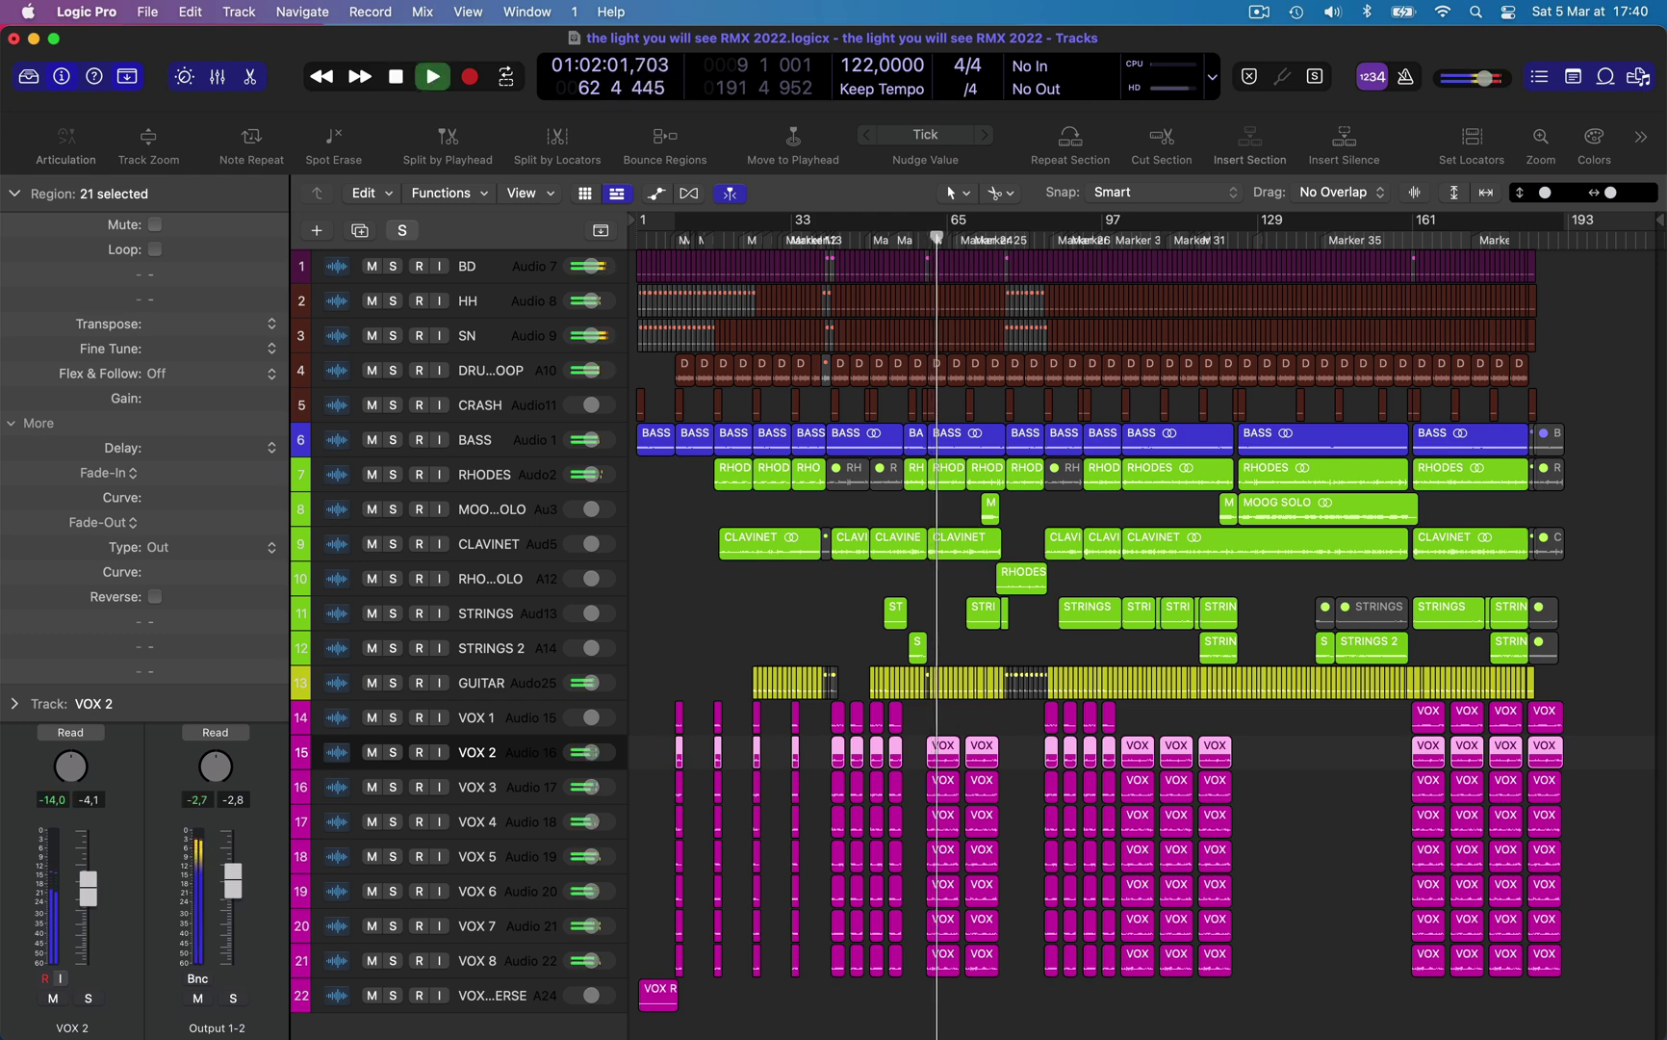